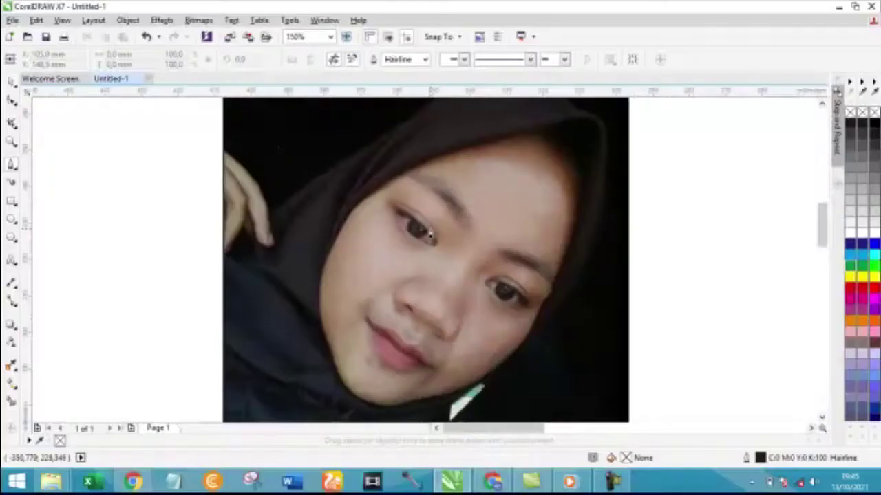
Step: Trace a closed winged eyeliner outline around the left eye, redoing one misplaced node
{"action": "scroll", "coordinate": [416, 217], "scroll_direction": "up", "scroll_amount": 2}
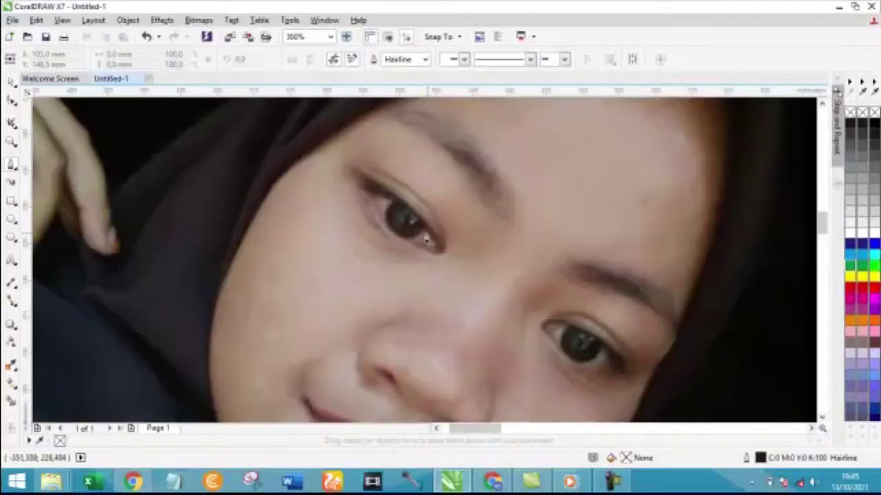
{"action": "scroll", "coordinate": [416, 217], "scroll_direction": "up", "scroll_amount": 2}
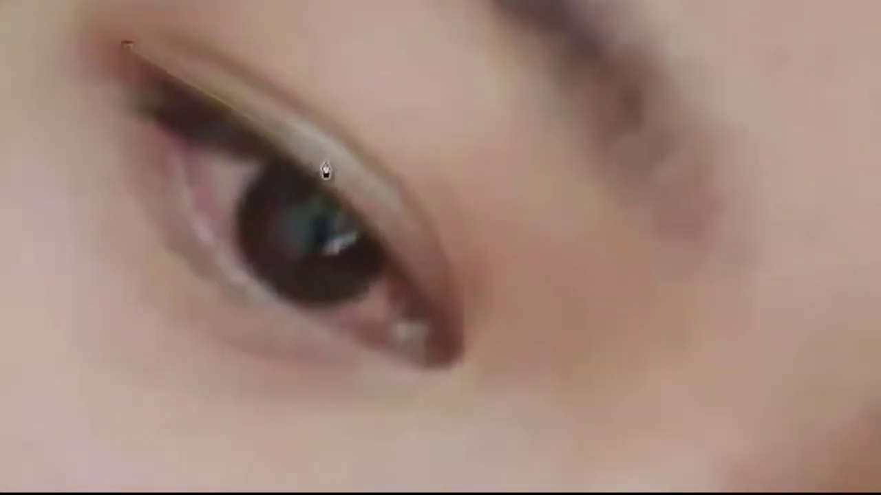
{"action": "left_click", "coordinate": [305, 132]}
{"action": "left_click_drag", "start_coordinate": [406, 188], "coordinate": [441, 214]}
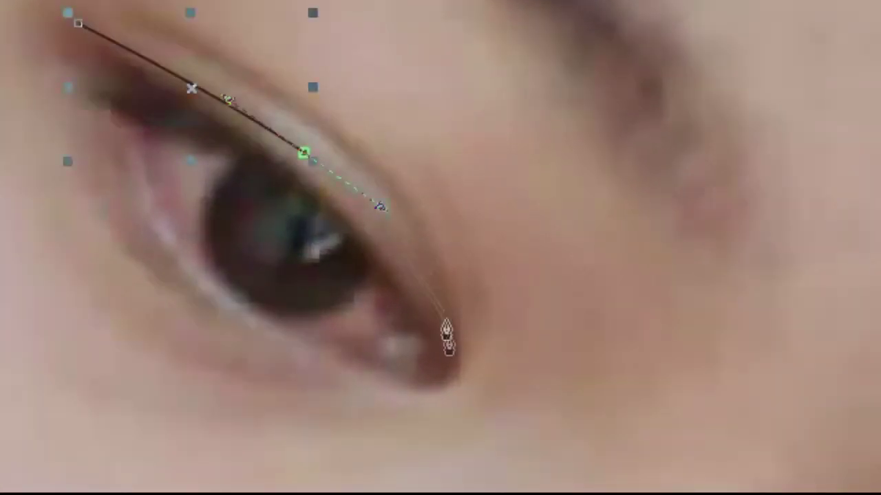
{"action": "left_click", "coordinate": [457, 355]}
{"action": "mouse_move", "coordinate": [403, 390]}
{"action": "left_mouse_down"}
{"action": "mouse_move", "coordinate": [305, 354]}
{"action": "mouse_move", "coordinate": [311, 364]}
{"action": "left_mouse_up"}
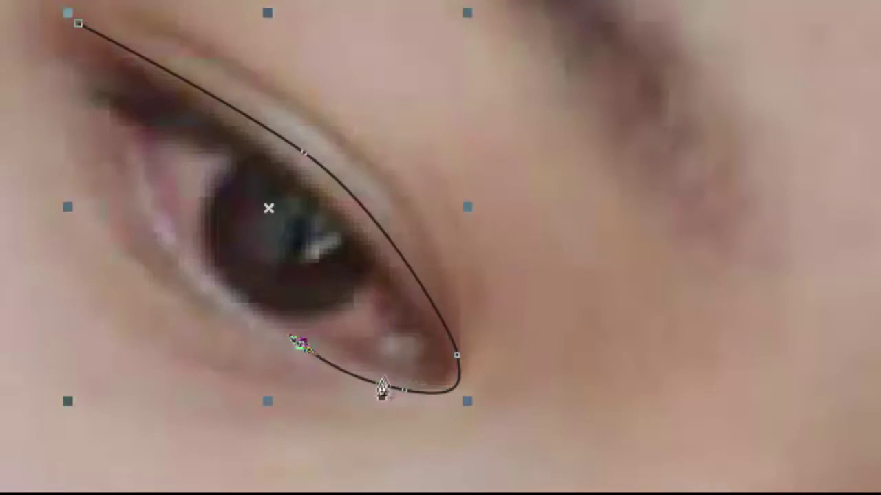
{"action": "left_click_drag", "start_coordinate": [405, 324], "coordinate": [366, 277]}
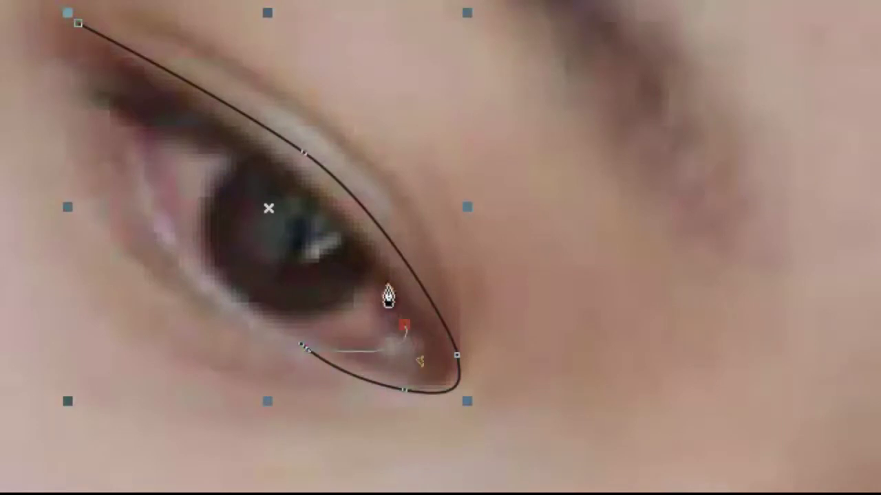
{"action": "left_click_drag", "start_coordinate": [213, 126], "coordinate": [155, 108]}
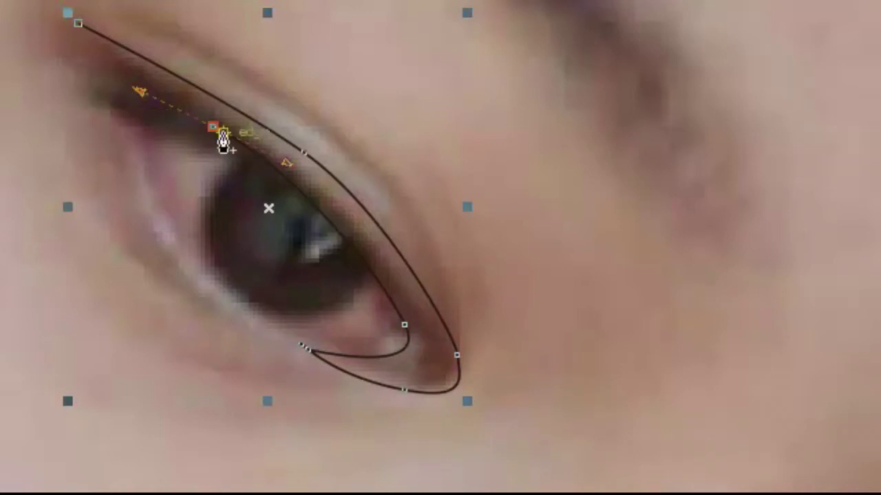
{"action": "left_click_drag", "start_coordinate": [220, 140], "coordinate": [89, 121]}
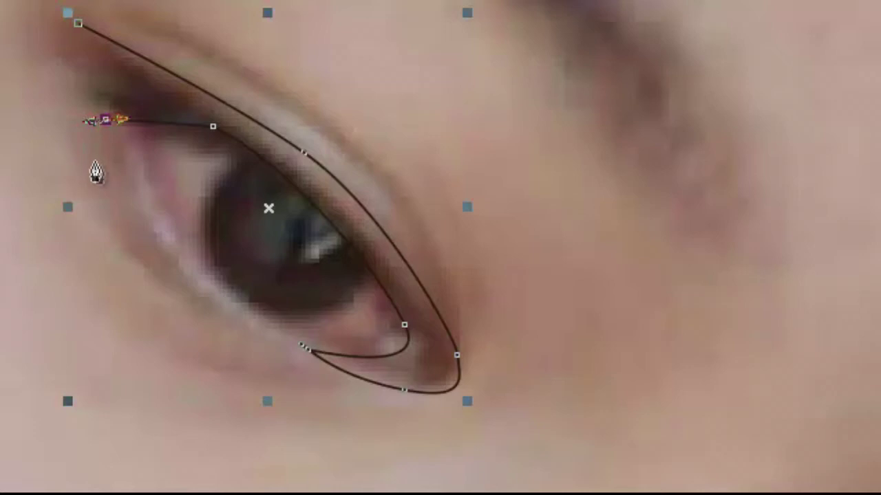
{"action": "left_click_drag", "start_coordinate": [175, 270], "coordinate": [198, 285]}
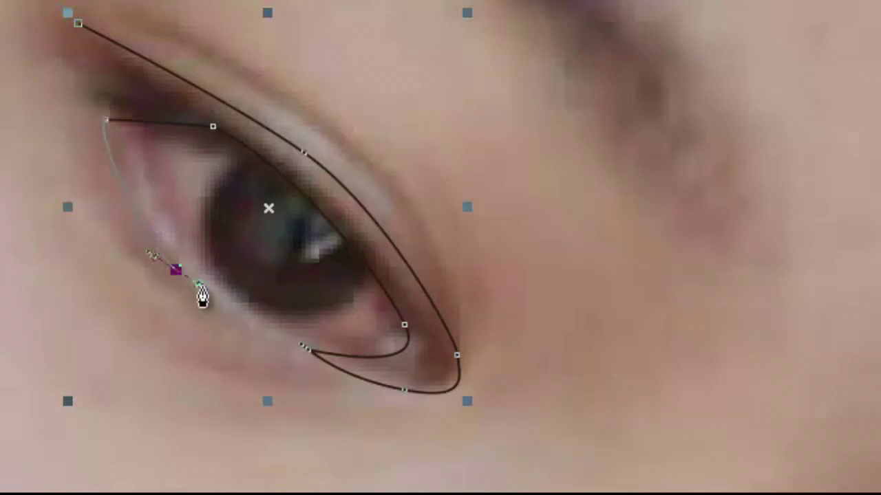
{"action": "key", "text": "ctrl+z"}
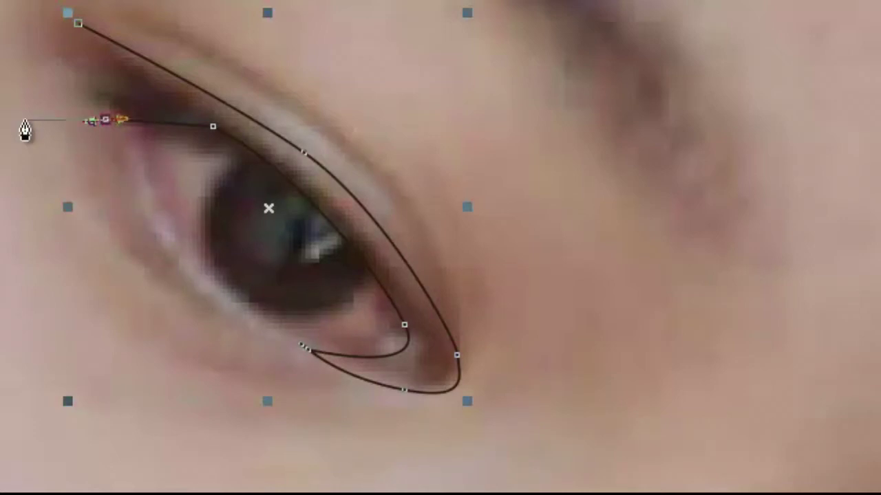
{"action": "left_click", "coordinate": [118, 197]}
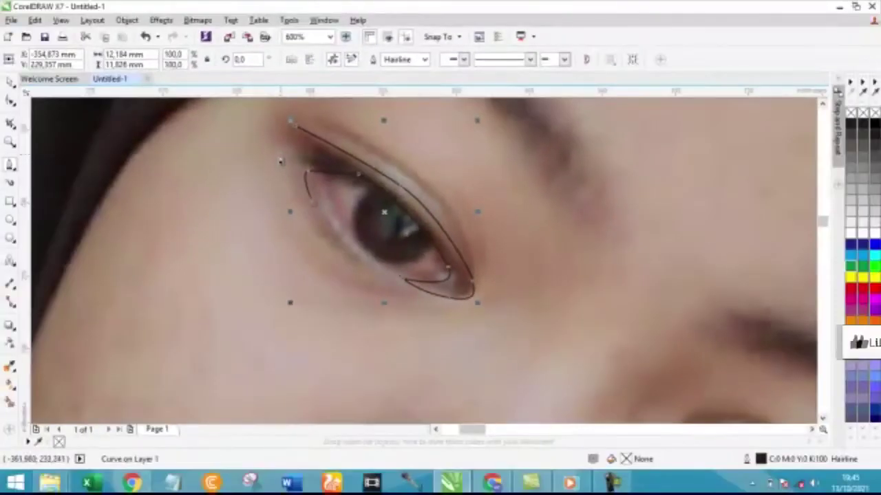
{"action": "left_click", "coordinate": [281, 160]}
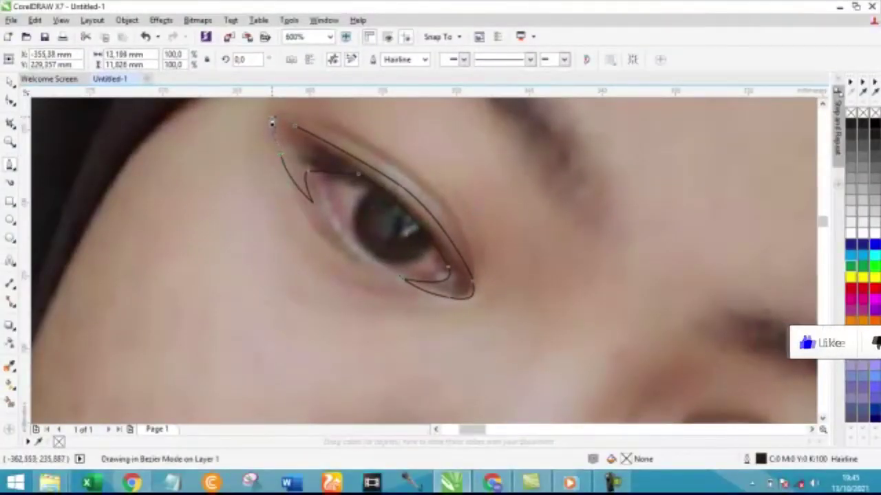
{"action": "left_click", "coordinate": [272, 124]}
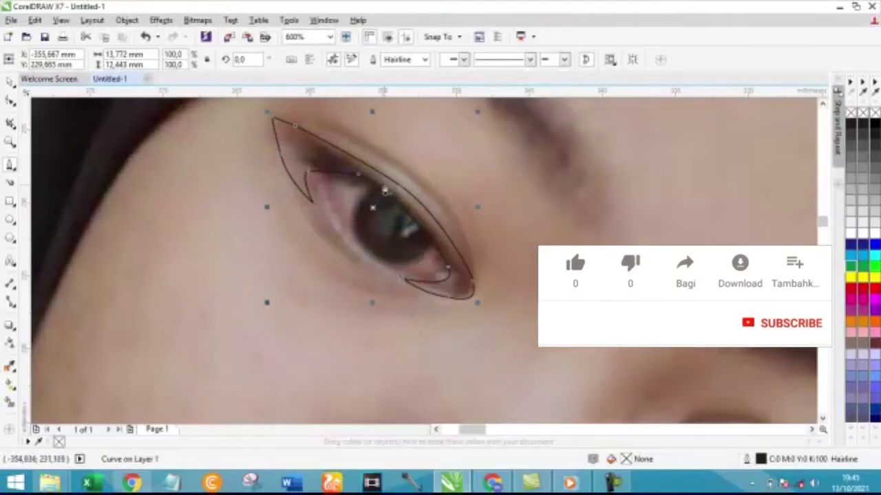
Step: Trace a separate closed curve around the eye's iris
{"action": "left_click", "coordinate": [385, 186]}
{"action": "left_click_drag", "start_coordinate": [368, 255], "coordinate": [413, 256]}
{"action": "left_click", "coordinate": [385, 186]}
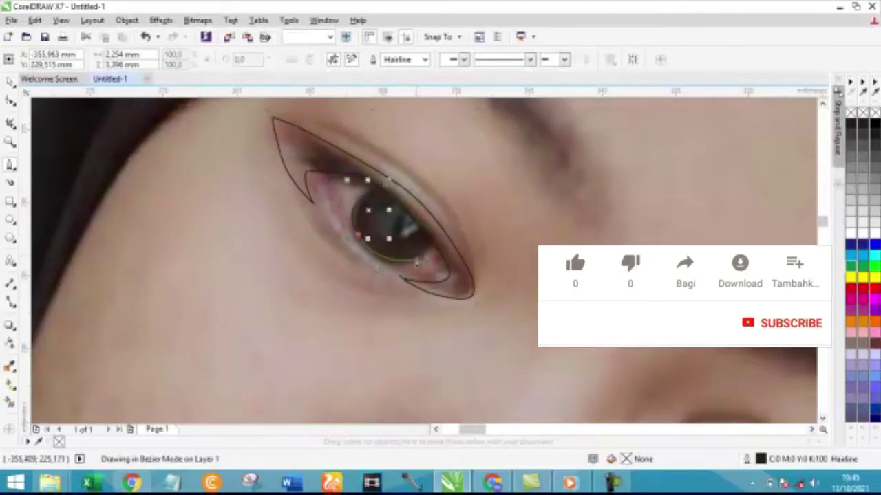
{"action": "left_click_drag", "start_coordinate": [405, 205], "coordinate": [439, 180]}
{"action": "left_click", "coordinate": [439, 224]}
{"action": "left_click", "coordinate": [392, 266]}
{"action": "left_click", "coordinate": [358, 235]}
{"action": "left_click", "coordinate": [404, 205]}
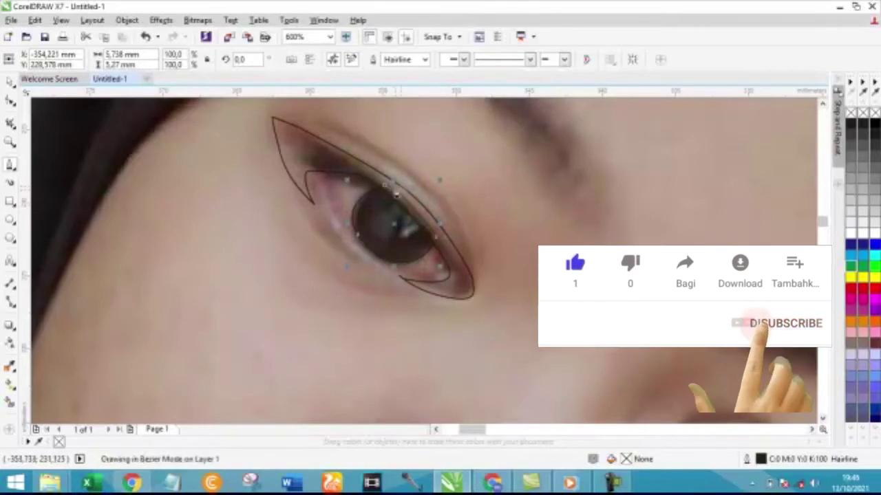
{"action": "scroll", "coordinate": [468, 254], "scroll_direction": "down", "scroll_amount": 2}
{"action": "scroll", "coordinate": [437, 222], "scroll_direction": "up", "scroll_amount": 2}
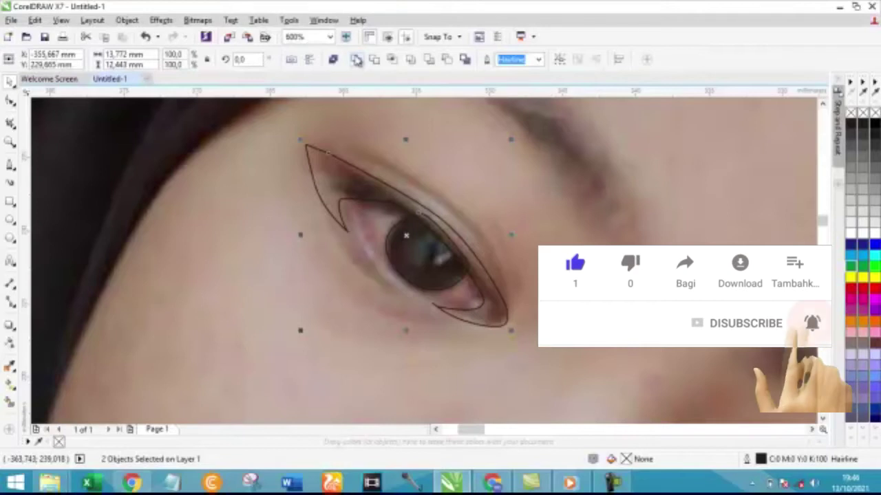
Step: Reposition the wing tip, inner corner and top nodes, deleting a spare node near the tip
{"action": "key", "text": "Escape"}
{"action": "scroll", "coordinate": [373, 184], "scroll_direction": "down", "scroll_amount": 2}
{"action": "scroll", "coordinate": [369, 182], "scroll_direction": "up", "scroll_amount": 2}
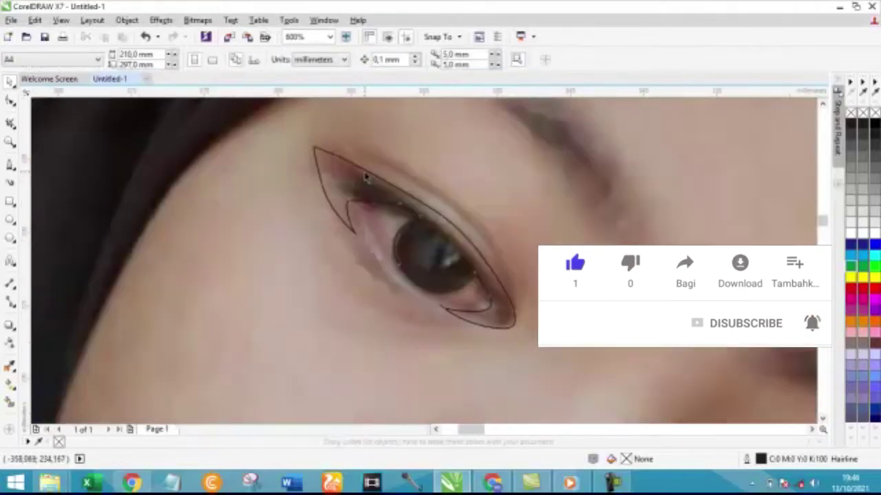
{"action": "left_click", "coordinate": [368, 180]}
{"action": "left_click", "coordinate": [10, 102]}
{"action": "scroll", "coordinate": [356, 149], "scroll_direction": "up", "scroll_amount": 2}
{"action": "scroll", "coordinate": [172, 138], "scroll_direction": "up", "scroll_amount": 2}
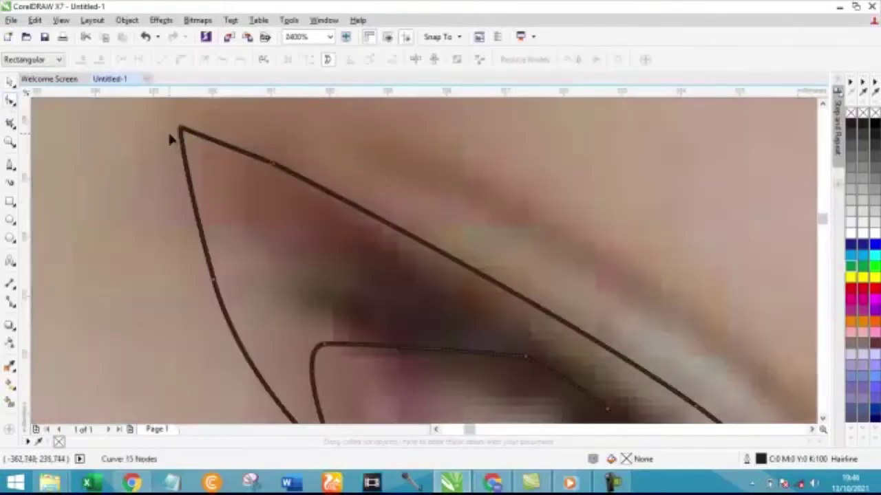
{"action": "left_click_drag", "start_coordinate": [196, 144], "coordinate": [232, 152]}
{"action": "double_click", "coordinate": [252, 150]}
{"action": "scroll", "coordinate": [297, 175], "scroll_direction": "down", "scroll_amount": 2}
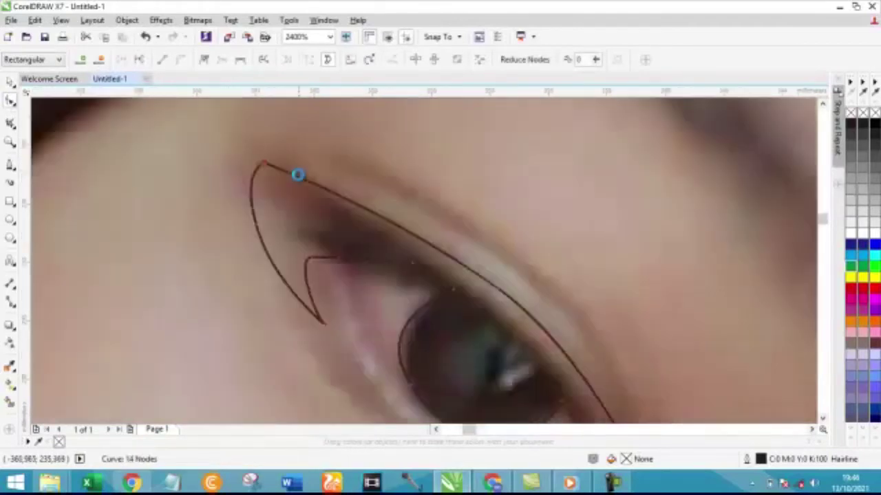
{"action": "left_click_drag", "start_coordinate": [303, 230], "coordinate": [308, 212]}
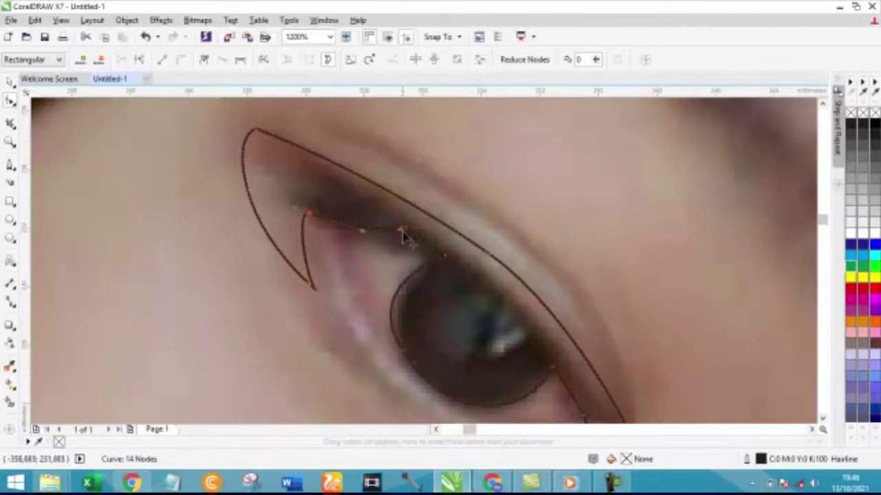
{"action": "left_click_drag", "start_coordinate": [313, 290], "coordinate": [319, 288]}
{"action": "left_click_drag", "start_coordinate": [262, 137], "coordinate": [257, 128]}
{"action": "scroll", "coordinate": [414, 195], "scroll_direction": "down", "scroll_amount": 1}
{"action": "scroll", "coordinate": [413, 194], "scroll_direction": "up", "scroll_amount": 2}
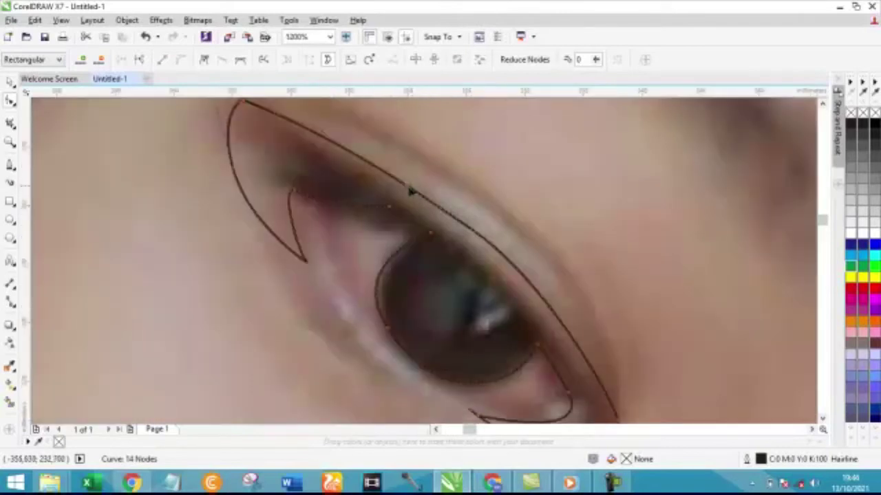
{"action": "left_click_drag", "start_coordinate": [408, 190], "coordinate": [409, 183]}
Step: Reshape the outline's lower edge, outer corner and outer upper curves to hug the eye
{"action": "scroll", "coordinate": [450, 193], "scroll_direction": "down", "scroll_amount": 2}
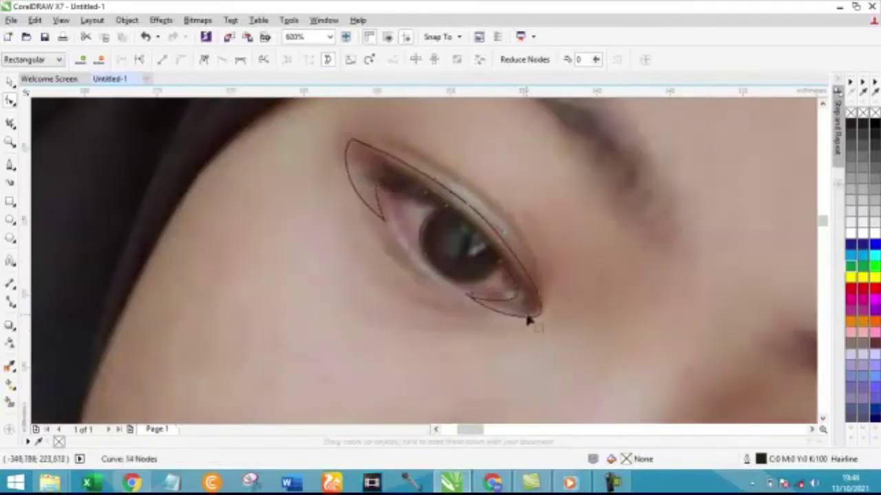
{"action": "scroll", "coordinate": [528, 321], "scroll_direction": "up", "scroll_amount": 2}
{"action": "mouse_move", "coordinate": [413, 289]}
{"action": "left_mouse_down"}
{"action": "mouse_move", "coordinate": [447, 305]}
{"action": "mouse_move", "coordinate": [433, 289]}
{"action": "left_mouse_up"}
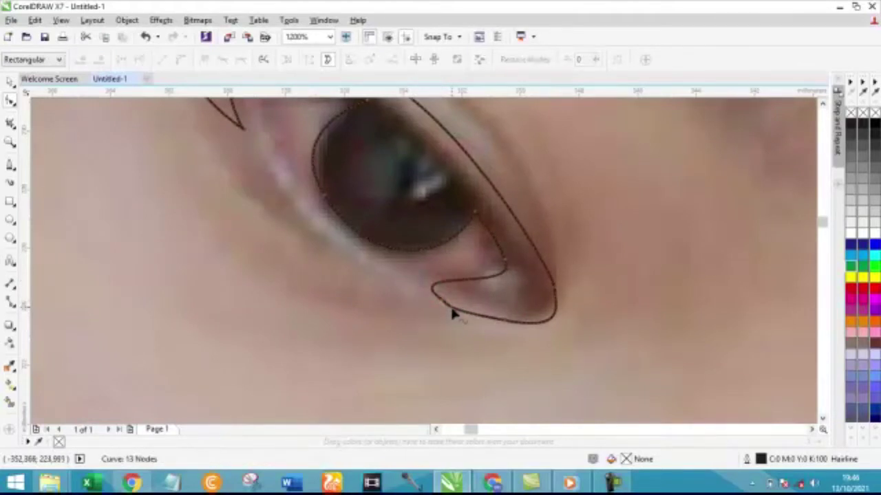
{"action": "left_click", "coordinate": [442, 307]}
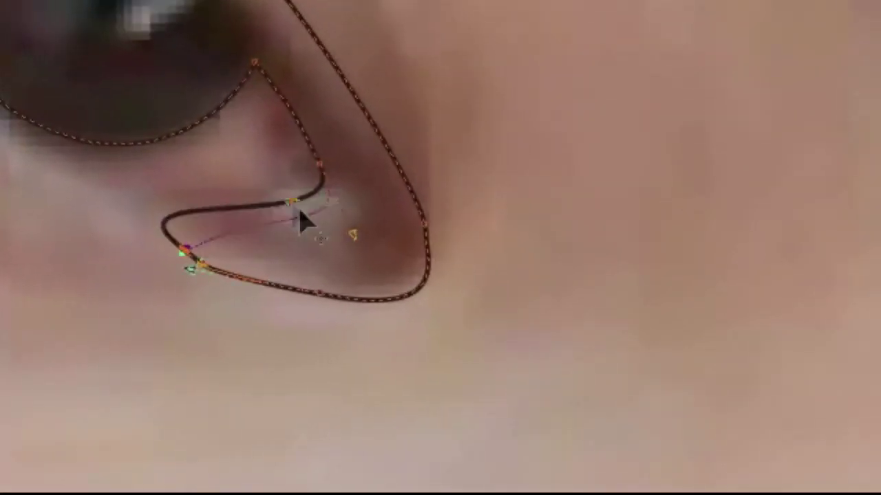
{"action": "left_click_drag", "start_coordinate": [299, 216], "coordinate": [344, 232]}
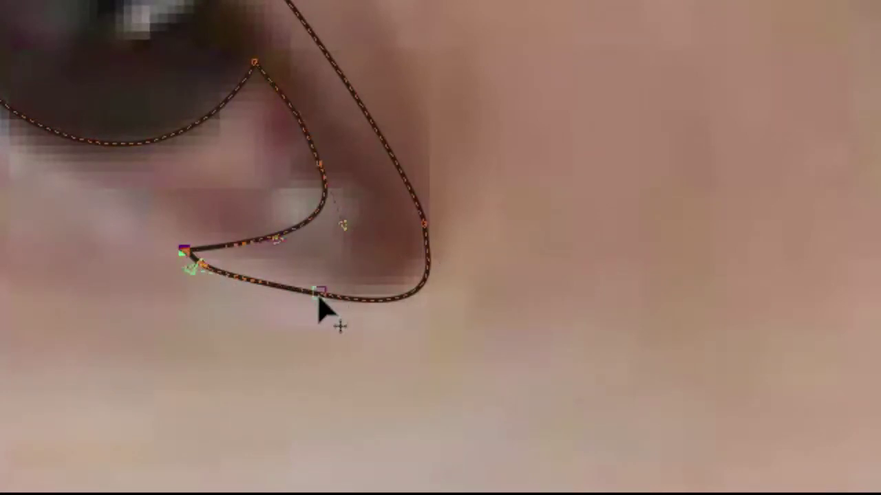
{"action": "left_click_drag", "start_coordinate": [320, 302], "coordinate": [357, 309]}
{"action": "left_click", "coordinate": [416, 202]}
{"action": "left_click_drag", "start_coordinate": [425, 336], "coordinate": [456, 335]}
{"action": "scroll", "coordinate": [372, 260], "scroll_direction": "down", "scroll_amount": 2}
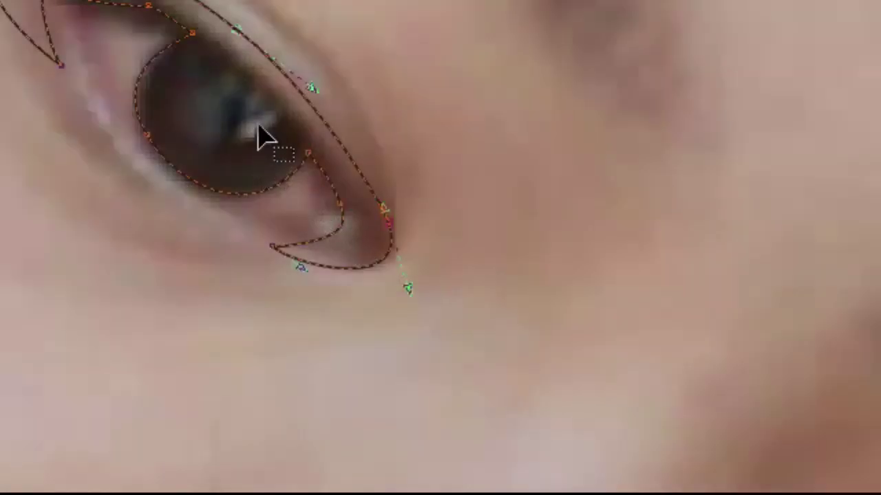
{"action": "left_click_drag", "start_coordinate": [312, 87], "coordinate": [329, 86]}
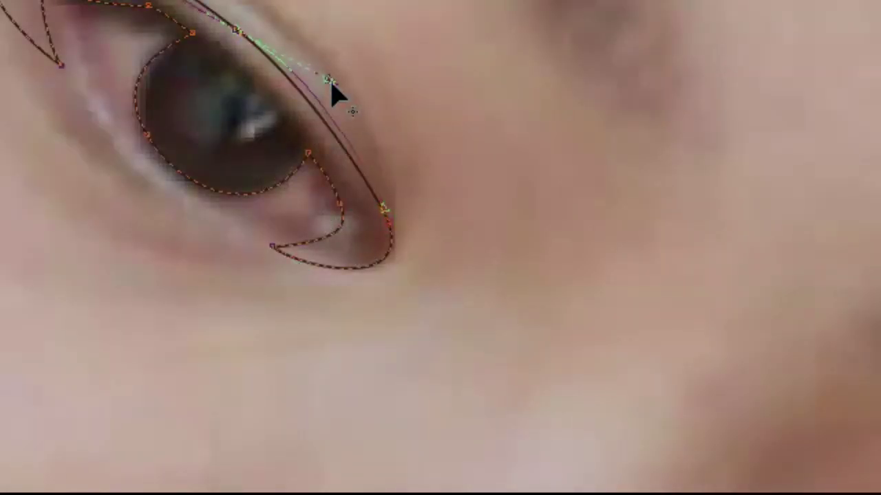
{"action": "left_click_drag", "start_coordinate": [246, 34], "coordinate": [338, 152]}
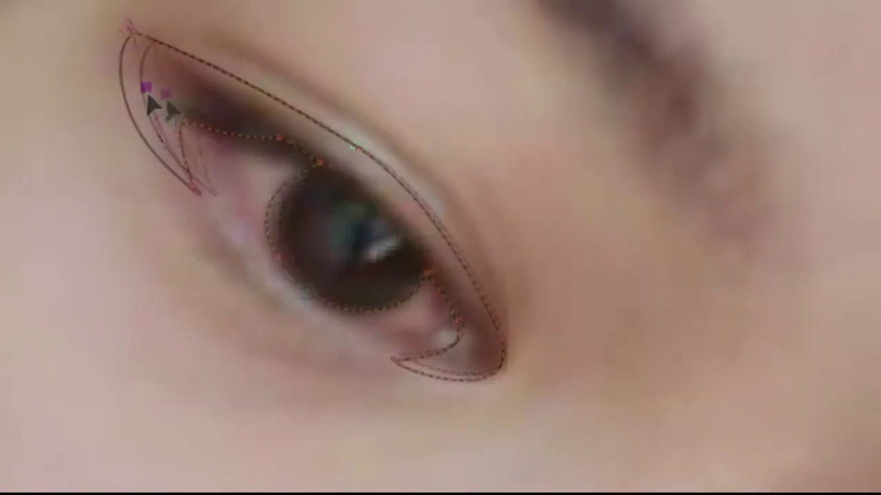
{"action": "scroll", "coordinate": [351, 148], "scroll_direction": "up", "scroll_amount": 5}
{"action": "scroll", "coordinate": [354, 243], "scroll_direction": "down", "scroll_amount": 3}
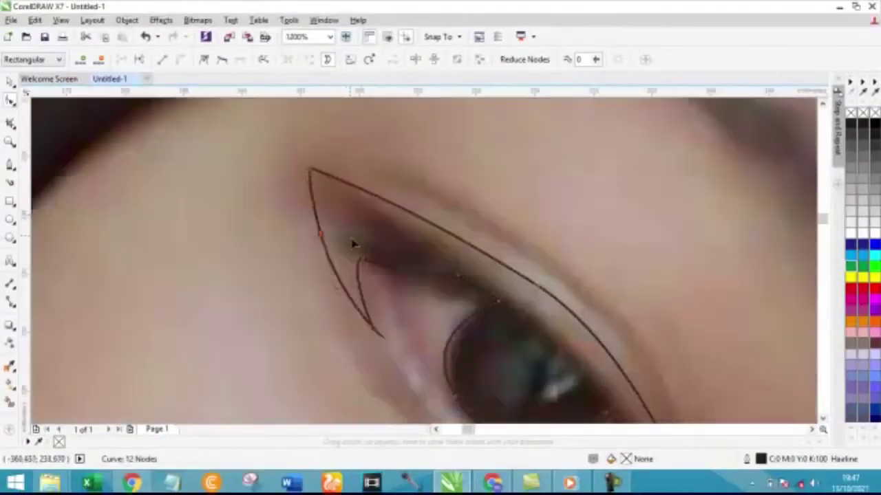
Step: Nudge the inner curve's bottom node and settle the wing tip node into place
{"action": "left_click", "coordinate": [364, 250]}
{"action": "left_click_drag", "start_coordinate": [376, 337], "coordinate": [361, 318]}
{"action": "scroll", "coordinate": [359, 315], "scroll_direction": "up", "scroll_amount": 4}
{"action": "left_click_drag", "start_coordinate": [292, 320], "coordinate": [353, 255]}
{"action": "scroll", "coordinate": [374, 275], "scroll_direction": "down", "scroll_amount": 3}
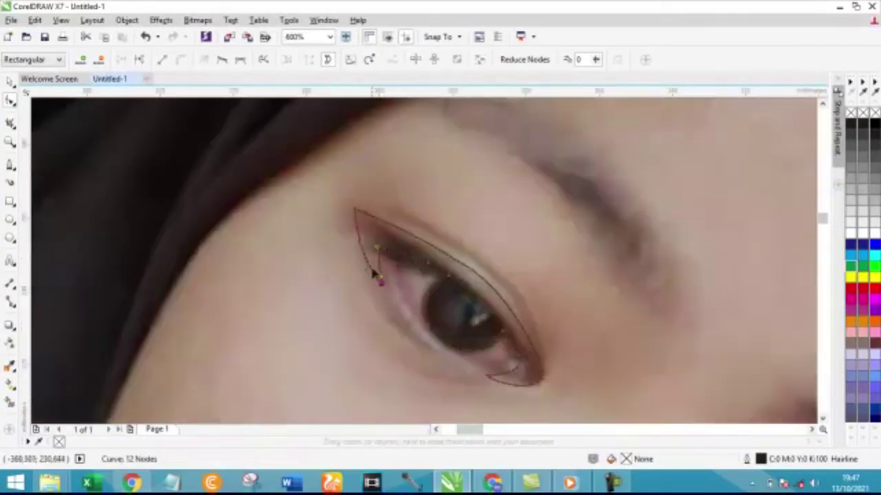
Step: Fill the traced eye shape with black and clear the selection
{"action": "left_click", "coordinate": [874, 124]}
{"action": "scroll", "coordinate": [453, 258], "scroll_direction": "down", "scroll_amount": 1}
{"action": "scroll", "coordinate": [453, 259], "scroll_direction": "down", "scroll_amount": 1}
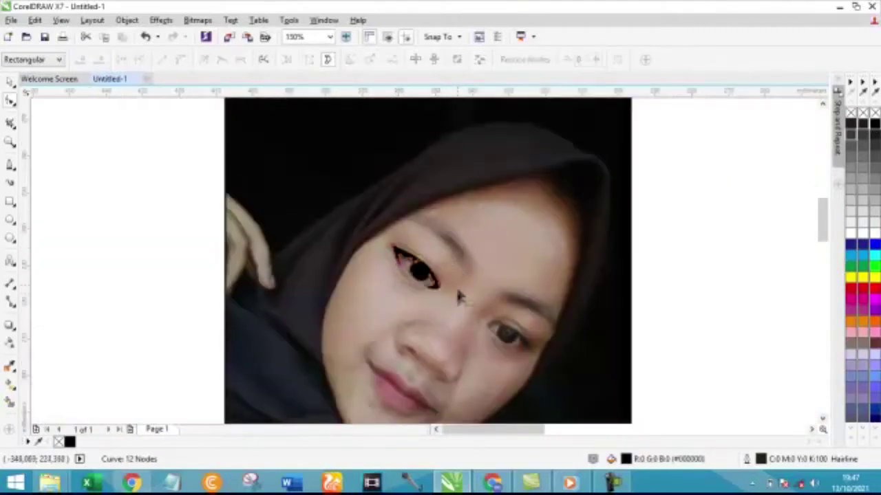
{"action": "left_click", "coordinate": [10, 81]}
{"action": "key", "text": "Escape"}
{"action": "scroll", "coordinate": [549, 367], "scroll_direction": "up", "scroll_amount": 1}
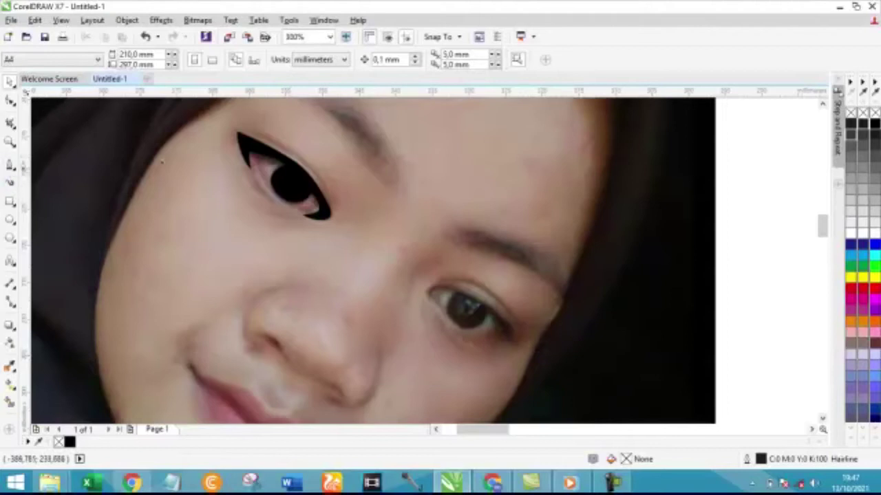
Step: Draw a thin crease curve above the eyeliner with black fill and black outline
{"action": "key", "text": "F5"}
{"action": "scroll", "coordinate": [305, 143], "scroll_direction": "up", "scroll_amount": 1}
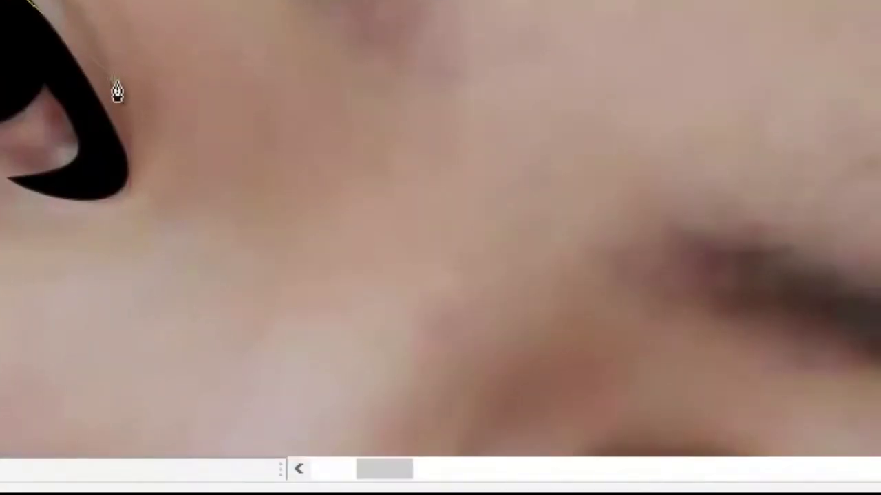
{"action": "left_click_drag", "start_coordinate": [118, 88], "coordinate": [139, 238]}
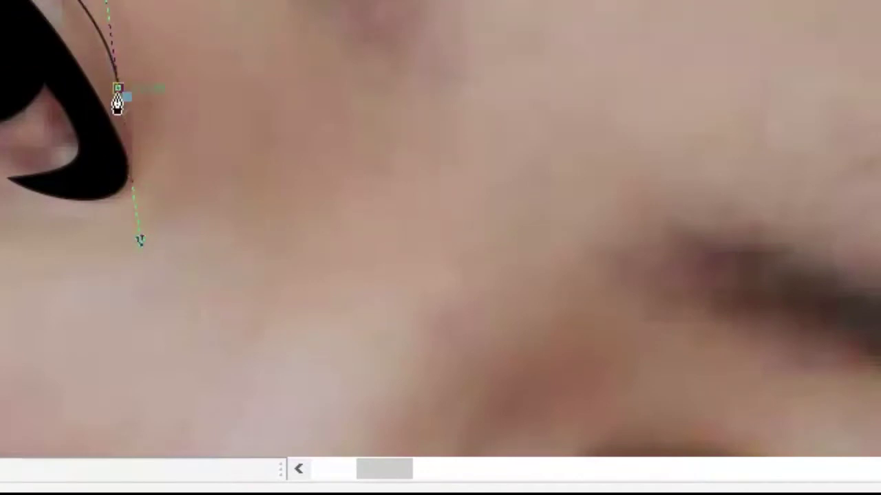
{"action": "left_click", "coordinate": [107, 148]}
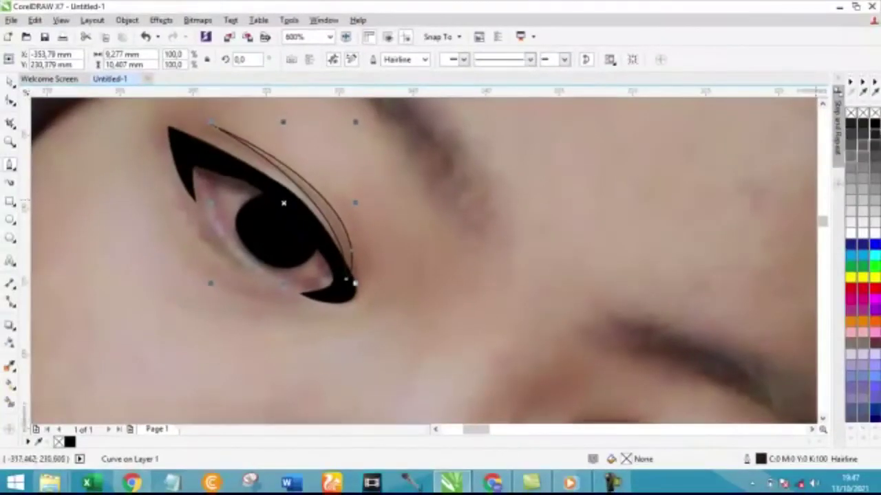
{"action": "left_click", "coordinate": [873, 124]}
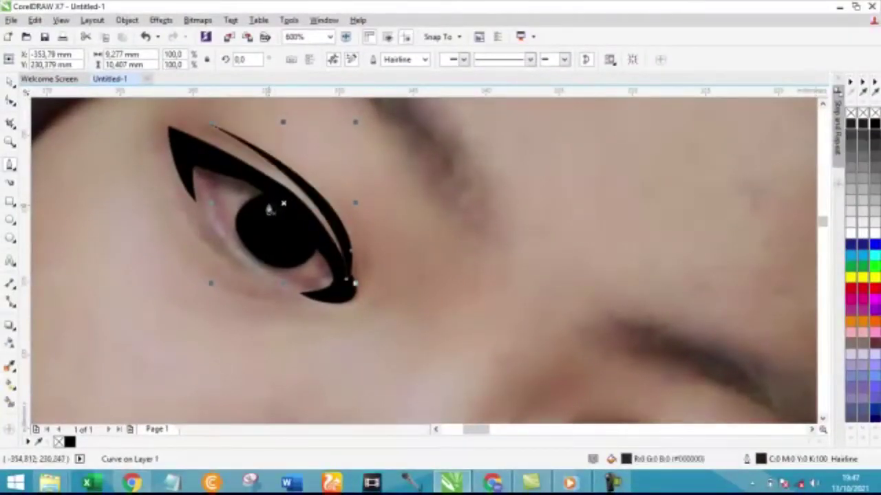
{"action": "right_click", "coordinate": [873, 124]}
Step: Select the black eye shape containing the pupil
{"action": "left_click", "coordinate": [19, 101]}
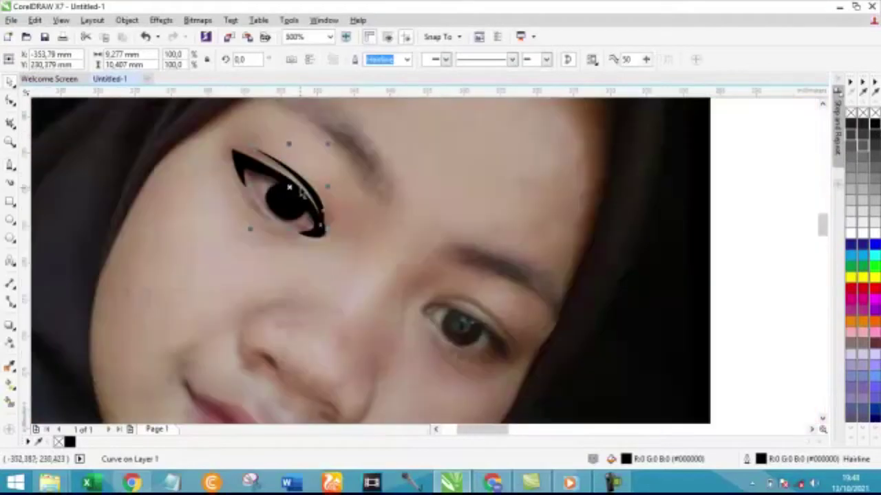
{"action": "scroll", "coordinate": [325, 199], "scroll_direction": "up", "scroll_amount": 2}
{"action": "left_click", "coordinate": [319, 272]}
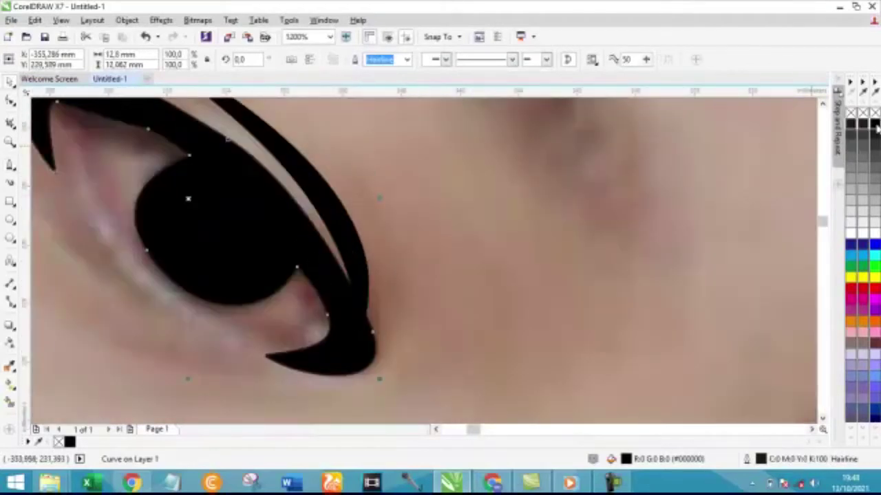
{"action": "left_click", "coordinate": [10, 169]}
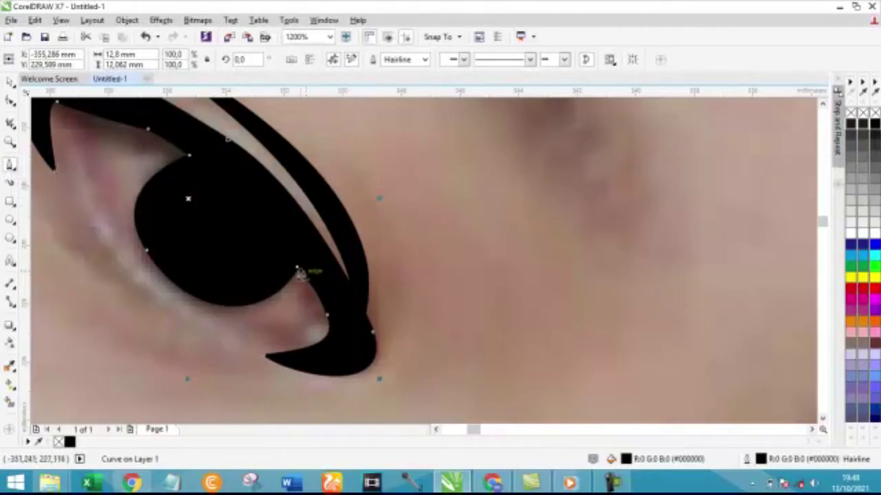
{"action": "scroll", "coordinate": [300, 274], "scroll_direction": "down", "scroll_amount": 2}
{"action": "scroll", "coordinate": [445, 239], "scroll_direction": "down", "scroll_amount": 2}
{"action": "scroll", "coordinate": [599, 335], "scroll_direction": "up", "scroll_amount": 2}
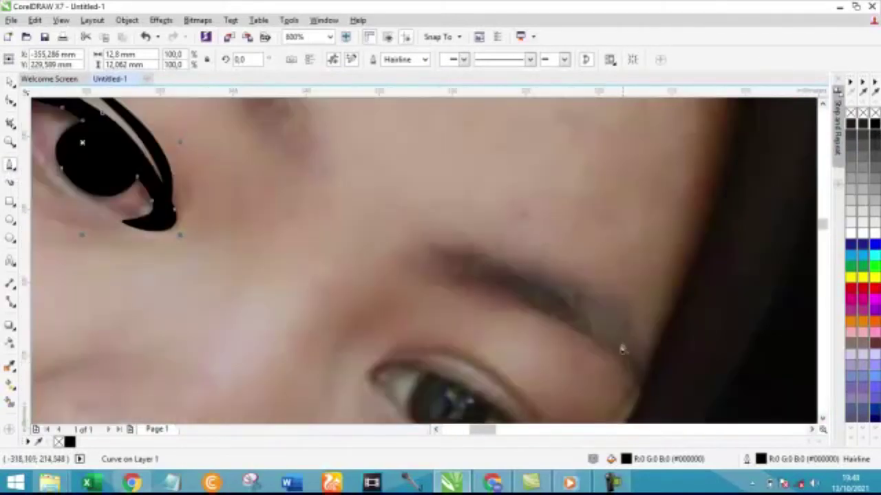
{"action": "scroll", "coordinate": [562, 304], "scroll_direction": "down", "scroll_amount": 2}
{"action": "scroll", "coordinate": [283, 122], "scroll_direction": "up", "scroll_amount": 2}
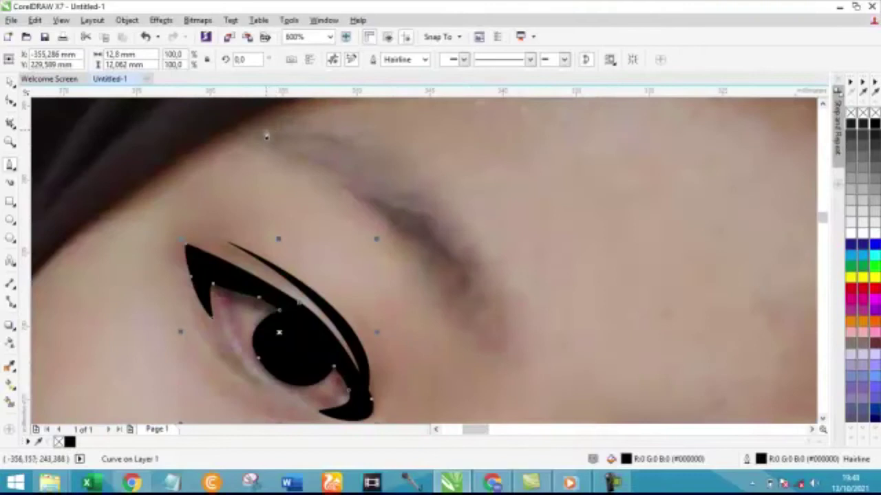
Step: Trace a closed 7-node eyebrow outline above the eye, redrawing the tail segment once
{"action": "left_click", "coordinate": [254, 117]}
{"action": "left_click", "coordinate": [356, 126]}
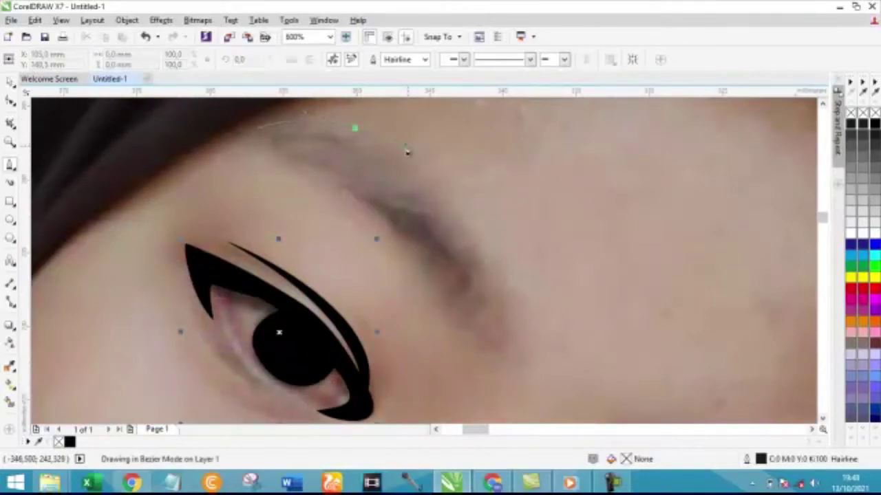
{"action": "left_click_drag", "start_coordinate": [516, 373], "coordinate": [479, 367]}
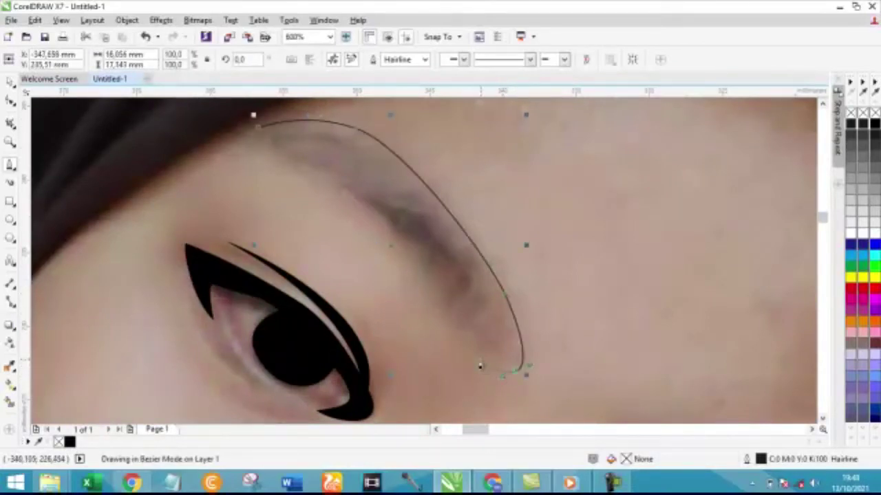
{"action": "key", "text": "ctrl+z"}
{"action": "scroll", "coordinate": [516, 382], "scroll_direction": "down", "scroll_amount": 5}
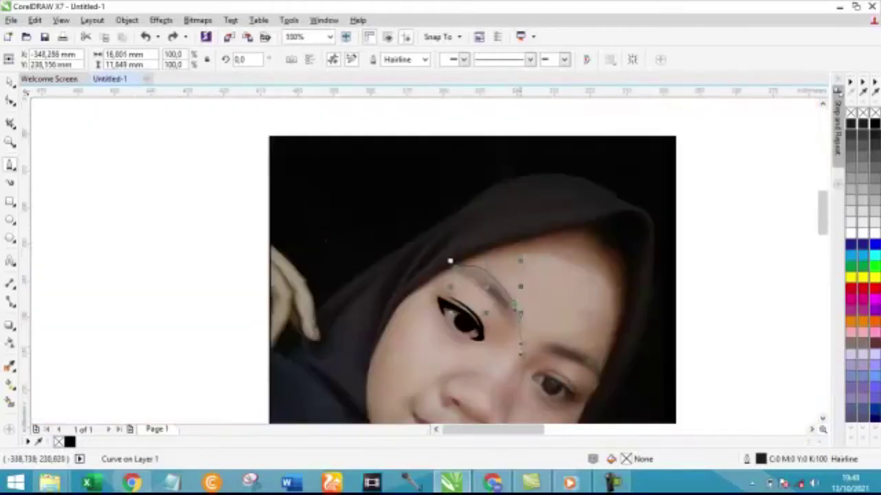
{"action": "scroll", "coordinate": [518, 332], "scroll_direction": "up", "scroll_amount": 5}
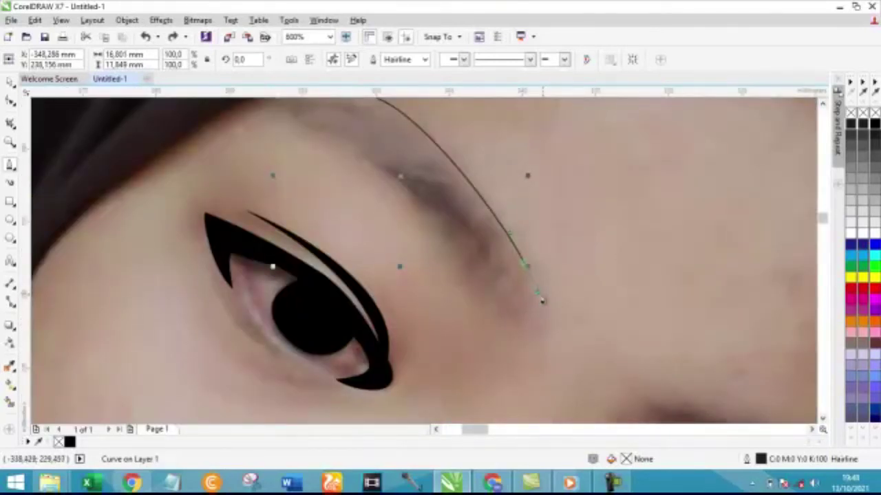
{"action": "left_click_drag", "start_coordinate": [543, 315], "coordinate": [470, 307]}
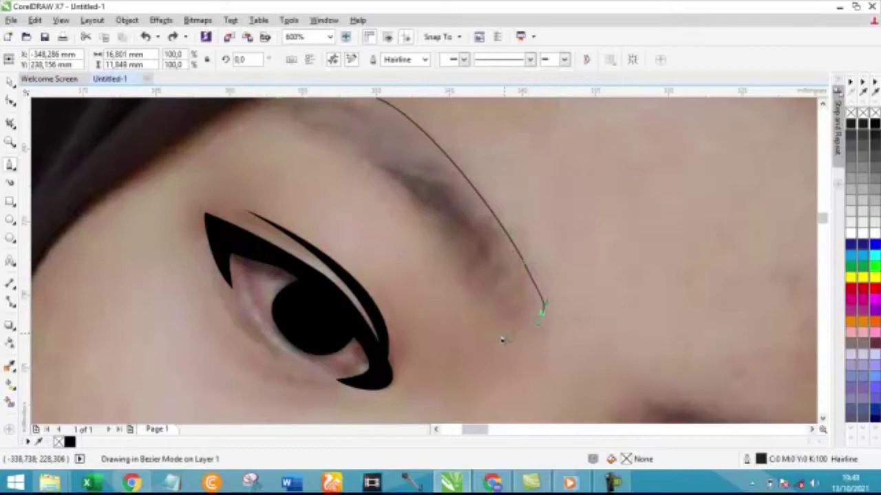
{"action": "left_click", "coordinate": [365, 173]}
{"action": "scroll", "coordinate": [360, 173], "scroll_direction": "down", "scroll_amount": 5}
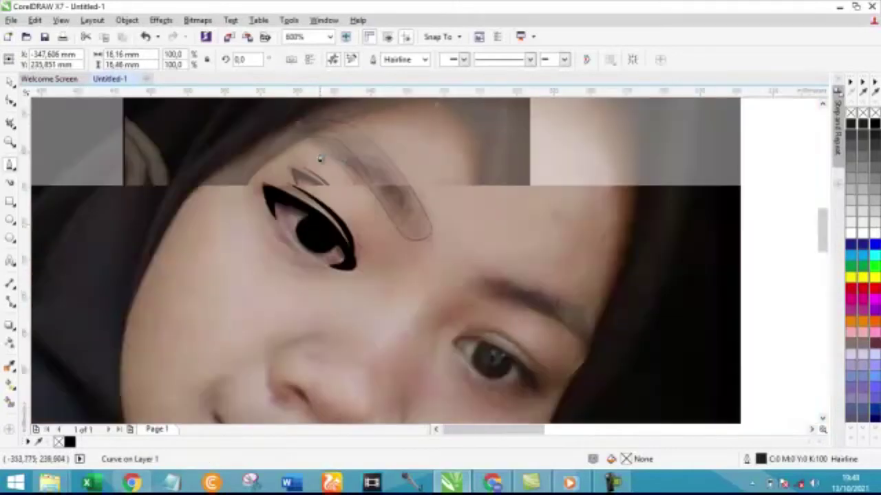
{"action": "scroll", "coordinate": [303, 148], "scroll_direction": "up", "scroll_amount": 5}
{"action": "left_click", "coordinate": [333, 160]}
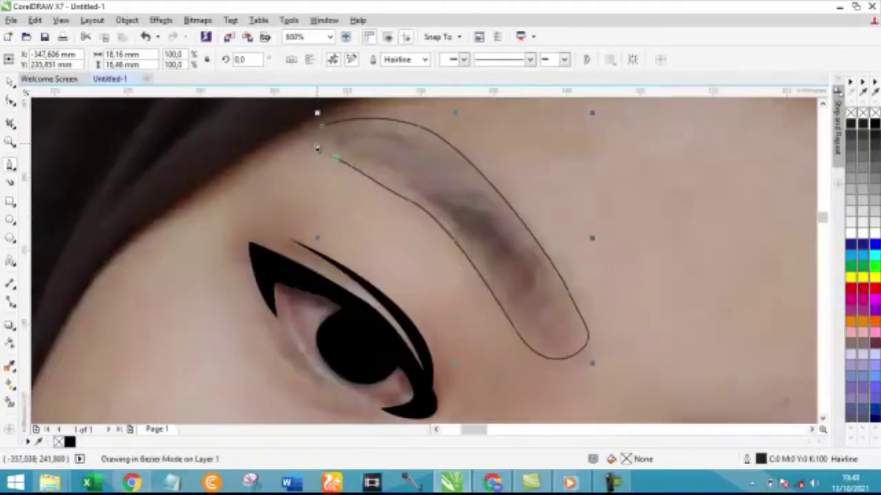
{"action": "left_click", "coordinate": [318, 127]}
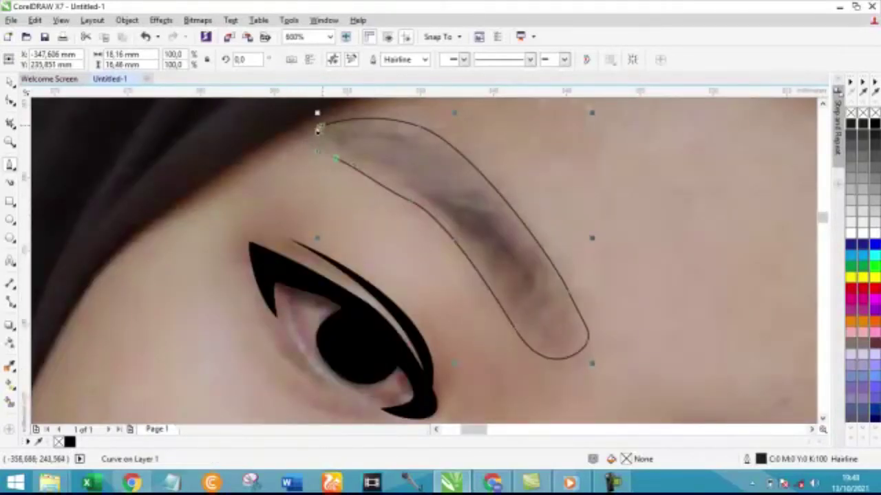
{"action": "left_click", "coordinate": [10, 100]}
{"action": "scroll", "coordinate": [420, 227], "scroll_direction": "up", "scroll_amount": 2}
Step: Adjust the eyebrow outline's underside and tail segments so the 7-node curve fits the brow
{"action": "left_click_drag", "start_coordinate": [431, 196], "coordinate": [434, 197]}
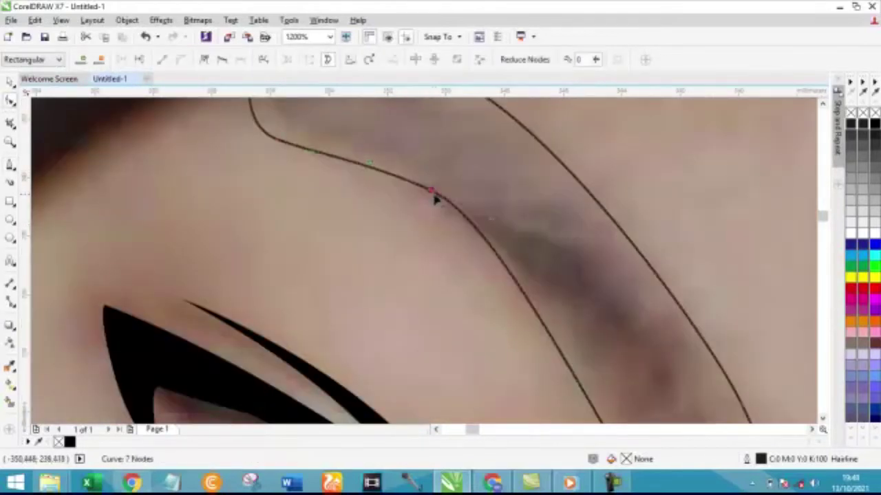
{"action": "scroll", "coordinate": [334, 183], "scroll_direction": "down", "scroll_amount": 1}
{"action": "scroll", "coordinate": [356, 191], "scroll_direction": "down", "scroll_amount": 3}
{"action": "scroll", "coordinate": [403, 193], "scroll_direction": "up", "scroll_amount": 3}
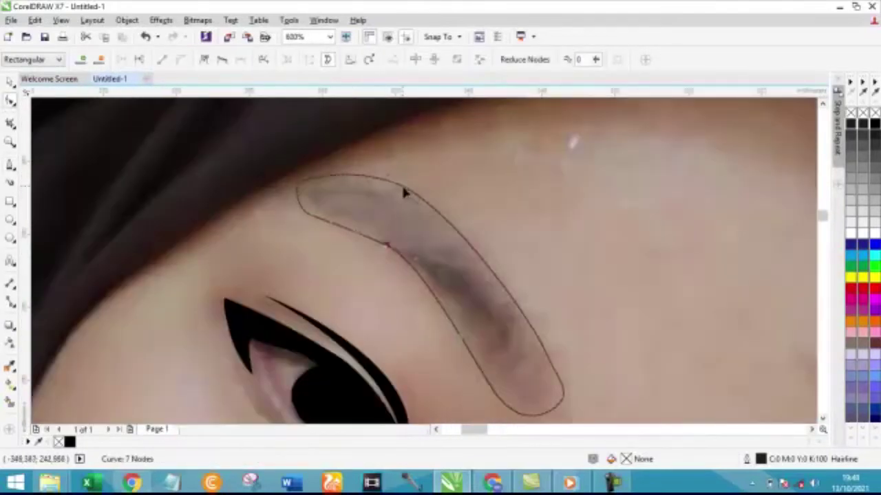
{"action": "scroll", "coordinate": [452, 197], "scroll_direction": "down", "scroll_amount": 2}
{"action": "scroll", "coordinate": [506, 320], "scroll_direction": "up", "scroll_amount": 2}
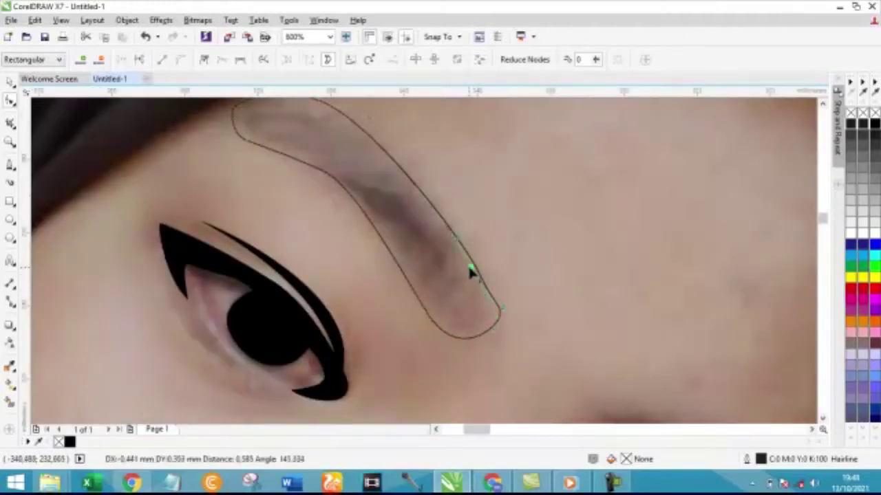
{"action": "scroll", "coordinate": [457, 294], "scroll_direction": "down", "scroll_amount": 1}
{"action": "scroll", "coordinate": [444, 299], "scroll_direction": "up", "scroll_amount": 4}
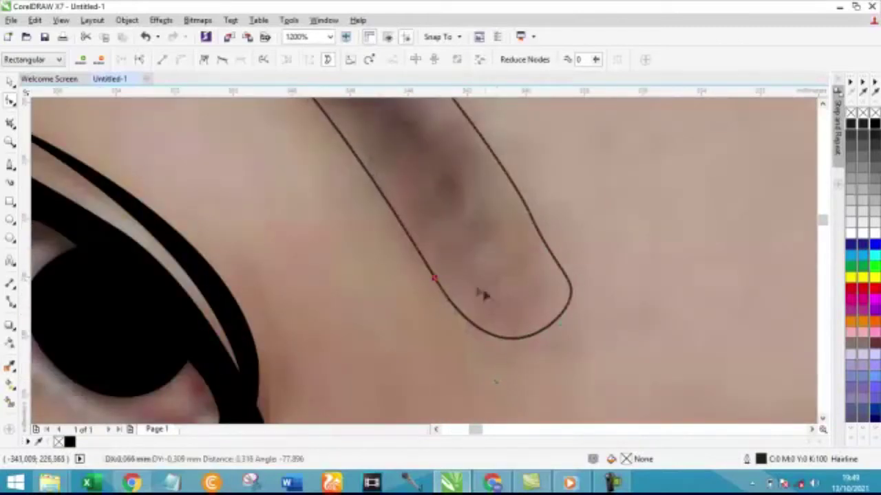
{"action": "scroll", "coordinate": [481, 295], "scroll_direction": "down", "scroll_amount": 2}
{"action": "scroll", "coordinate": [401, 237], "scroll_direction": "down", "scroll_amount": 2}
{"action": "scroll", "coordinate": [344, 186], "scroll_direction": "up", "scroll_amount": 1}
{"action": "left_click", "coordinate": [392, 211]}
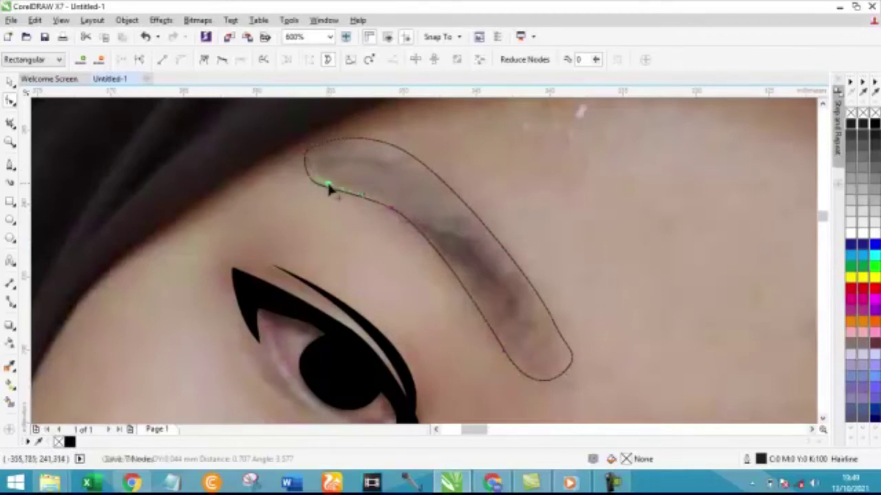
{"action": "scroll", "coordinate": [327, 183], "scroll_direction": "down", "scroll_amount": 3}
{"action": "scroll", "coordinate": [388, 212], "scroll_direction": "up", "scroll_amount": 1}
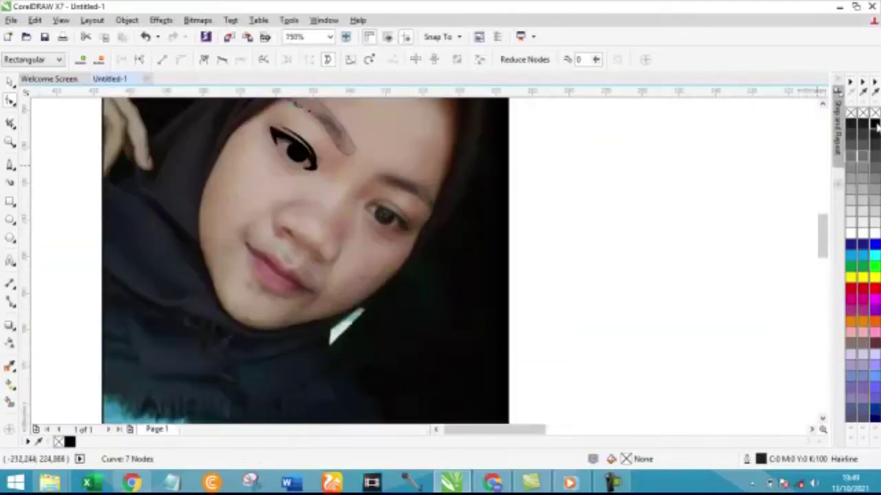
Step: Trace a closed outline from the inner corner around the upper lid, outer corner and lower lid
{"action": "key", "text": "space"}
{"action": "left_click", "coordinate": [11, 165]}
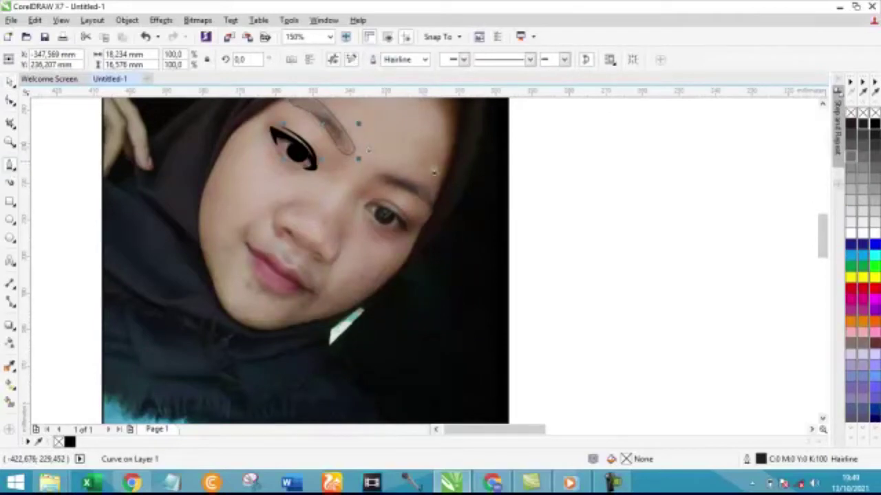
{"action": "scroll", "coordinate": [434, 210], "scroll_direction": "up", "scroll_amount": 2}
{"action": "scroll", "coordinate": [275, 276], "scroll_direction": "down", "scroll_amount": 1}
{"action": "scroll", "coordinate": [207, 309], "scroll_direction": "up", "scroll_amount": 1}
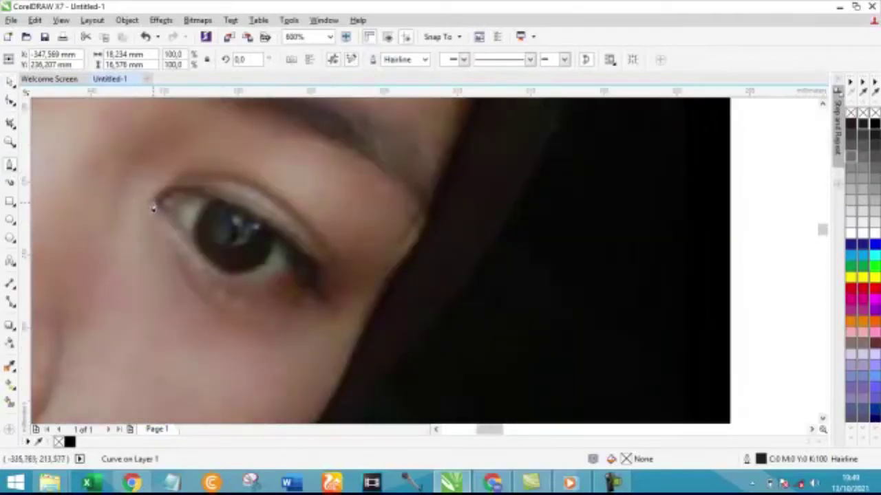
{"action": "left_click", "coordinate": [155, 199]}
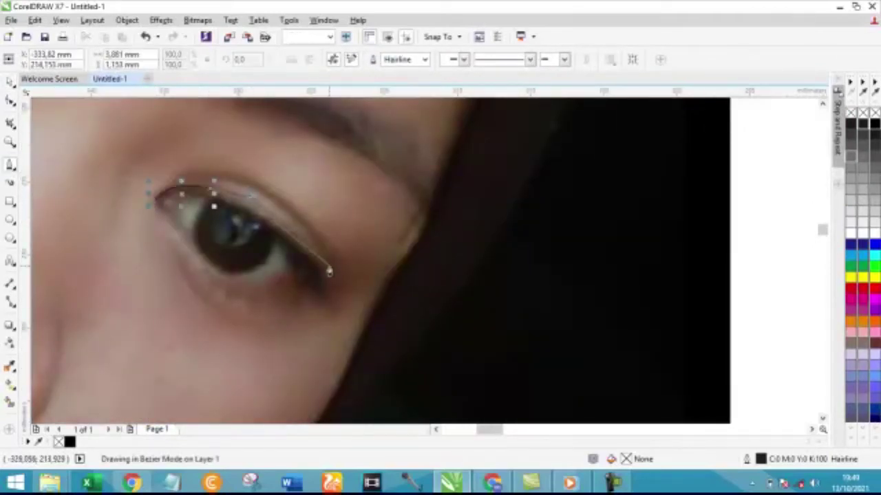
{"action": "mouse_move", "coordinate": [332, 271]}
{"action": "left_mouse_down"}
{"action": "mouse_move", "coordinate": [342, 292]}
{"action": "mouse_move", "coordinate": [290, 319]}
{"action": "left_mouse_up"}
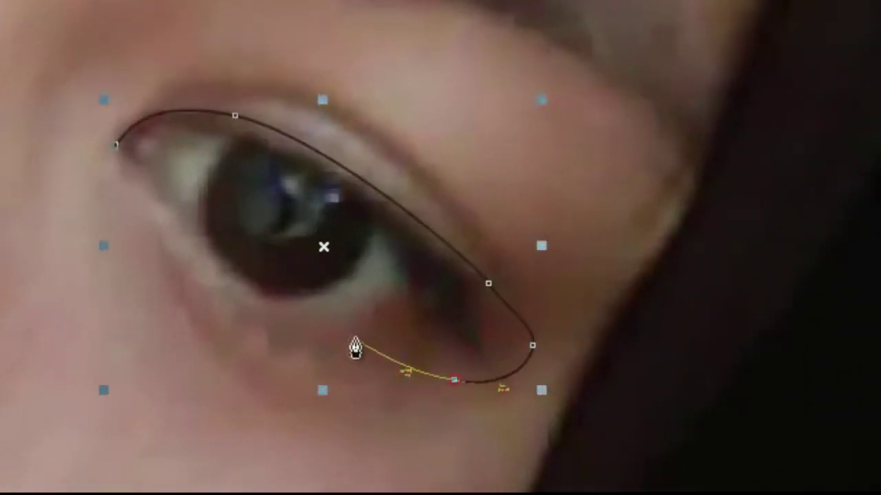
{"action": "left_click", "coordinate": [348, 336]}
{"action": "mouse_move", "coordinate": [402, 307]}
{"action": "left_mouse_down"}
{"action": "mouse_move", "coordinate": [364, 232]}
{"action": "mouse_move", "coordinate": [181, 143]}
{"action": "mouse_move", "coordinate": [134, 147]}
{"action": "left_mouse_up"}
{"action": "left_click", "coordinate": [160, 200]}
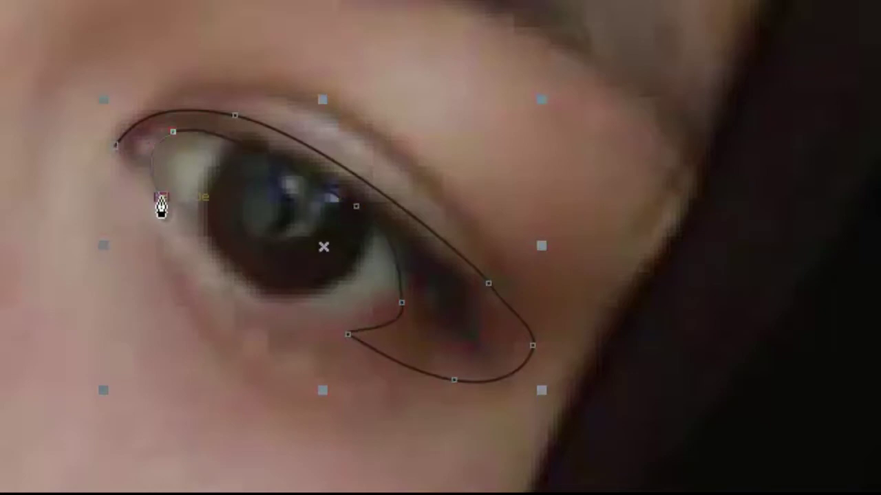
{"action": "left_click", "coordinate": [116, 145]}
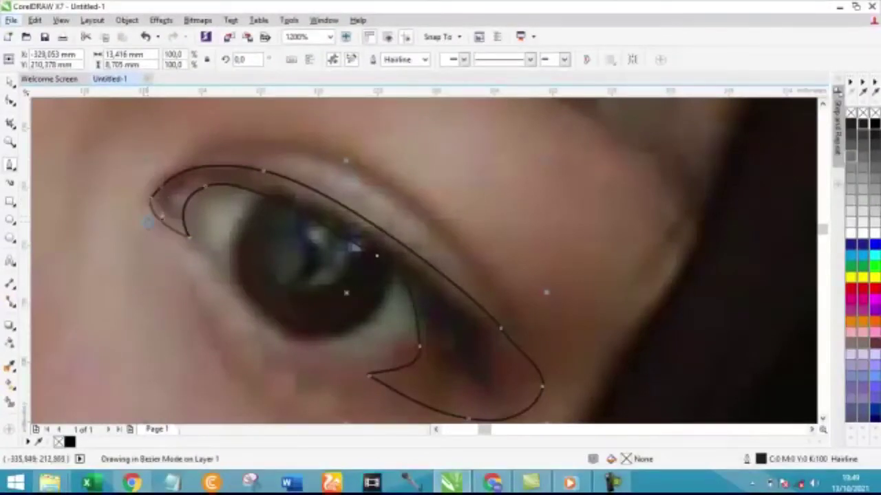
{"action": "scroll", "coordinate": [254, 196], "scroll_direction": "down", "scroll_amount": 2}
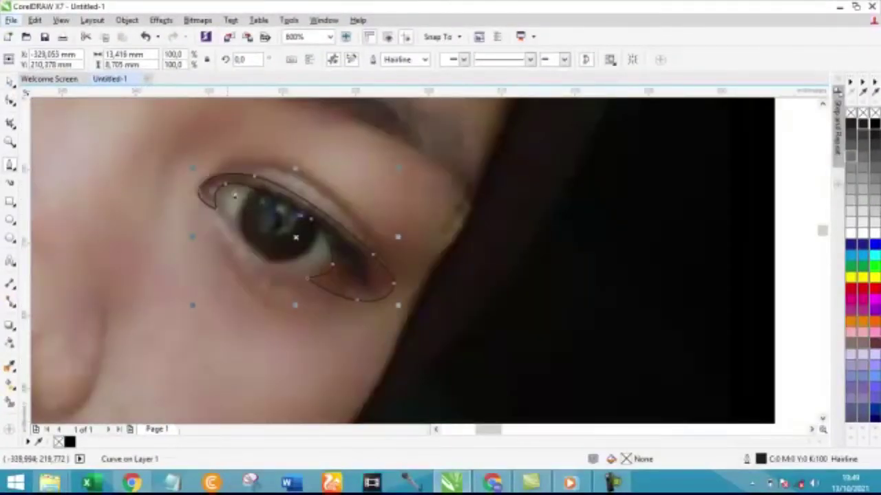
{"action": "scroll", "coordinate": [267, 196], "scroll_direction": "up", "scroll_amount": 3}
Step: Trace a Bezier curve around the upper edge of the iris inside the eye outline
{"action": "left_click", "coordinate": [246, 173]}
{"action": "scroll", "coordinate": [246, 172], "scroll_direction": "down", "scroll_amount": 3}
{"action": "left_click_drag", "start_coordinate": [254, 255], "coordinate": [255, 256]}
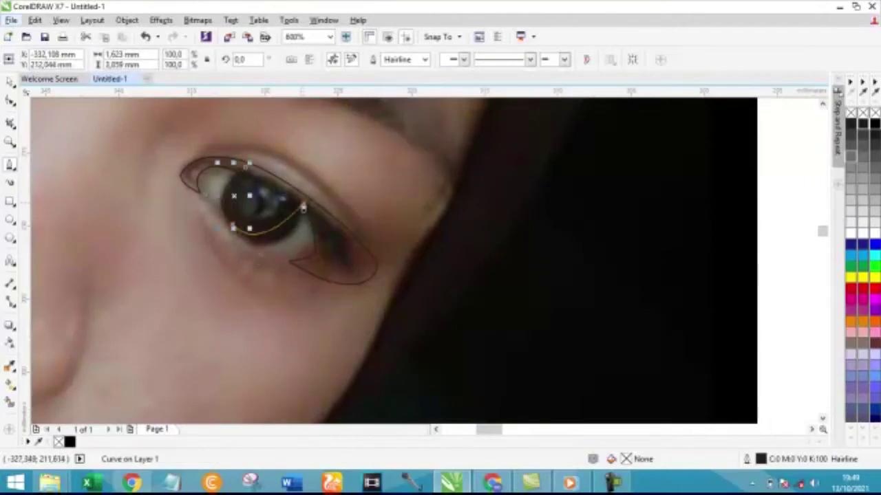
{"action": "left_click_drag", "start_coordinate": [302, 206], "coordinate": [297, 172]}
{"action": "scroll", "coordinate": [300, 201], "scroll_direction": "up", "scroll_amount": 2}
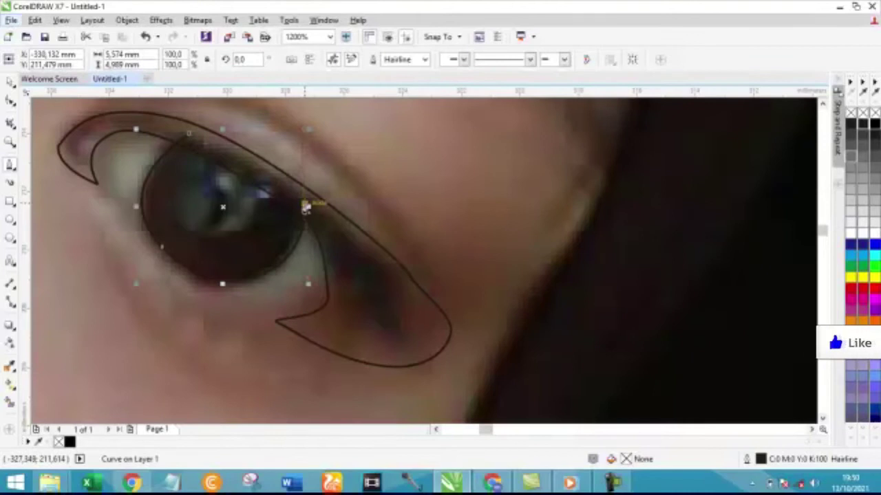
{"action": "left_click", "coordinate": [184, 141]}
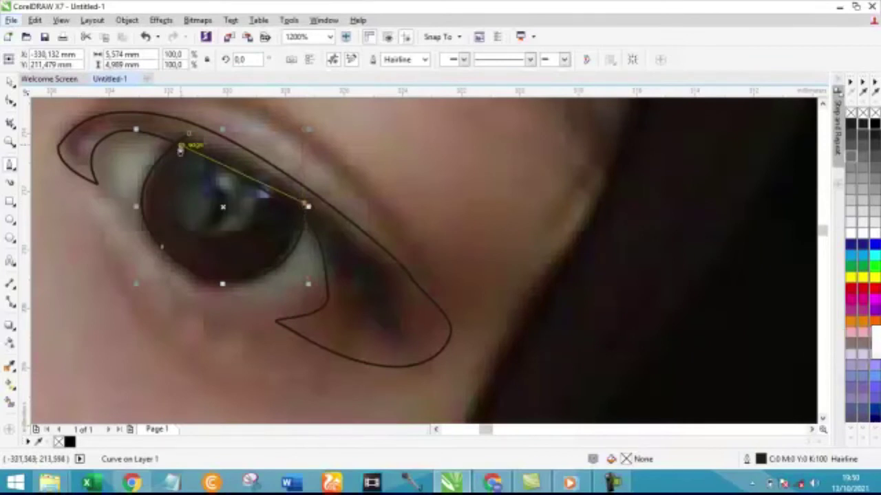
{"action": "left_click", "coordinate": [227, 308]}
{"action": "left_click", "coordinate": [208, 147]}
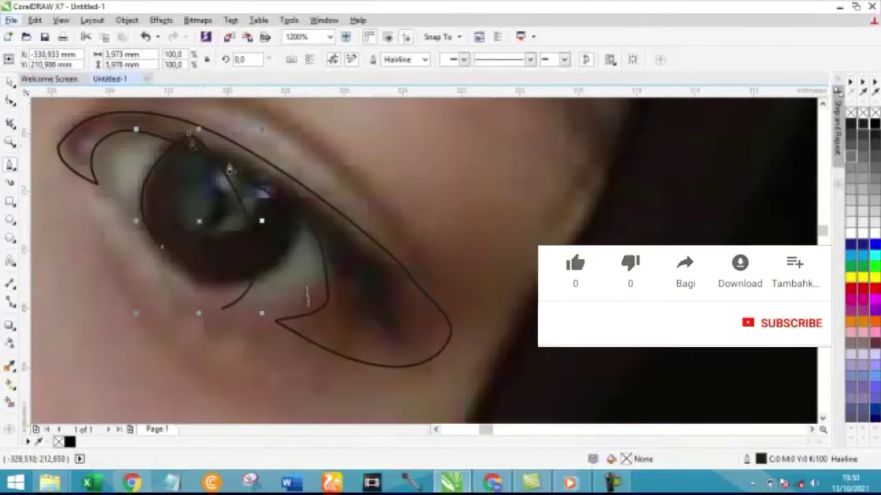
{"action": "left_click", "coordinate": [307, 207]}
{"action": "left_click_drag", "start_coordinate": [303, 218], "coordinate": [310, 179]}
{"action": "scroll", "coordinate": [318, 212], "scroll_direction": "down", "scroll_amount": 2}
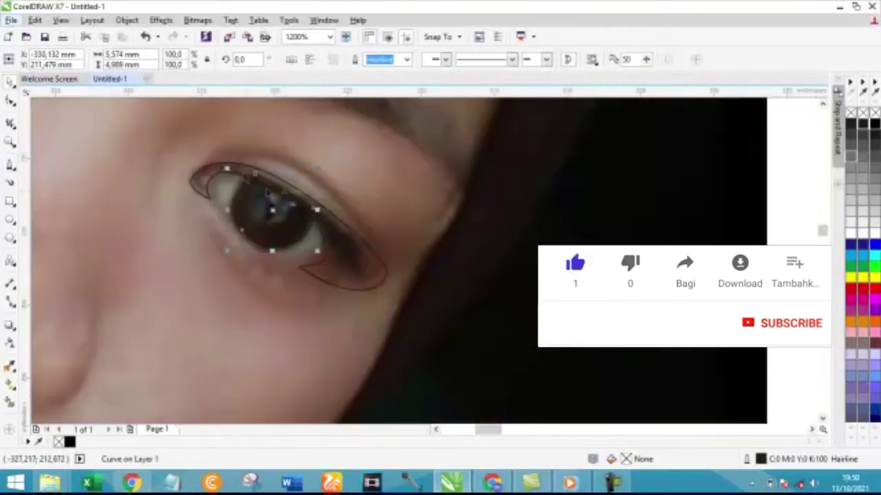
Step: Deselect the finished iris curve, then select the eye outline curve
{"action": "key", "text": "ctrl+a"}
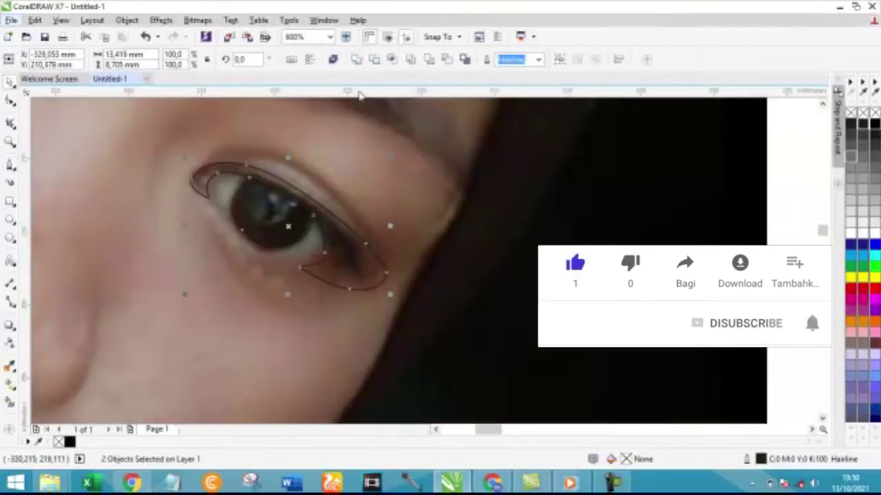
{"action": "key", "text": "Escape"}
{"action": "scroll", "coordinate": [337, 174], "scroll_direction": "down", "scroll_amount": 3}
{"action": "scroll", "coordinate": [358, 248], "scroll_direction": "up", "scroll_amount": 3}
{"action": "scroll", "coordinate": [357, 243], "scroll_direction": "down", "scroll_amount": 3}
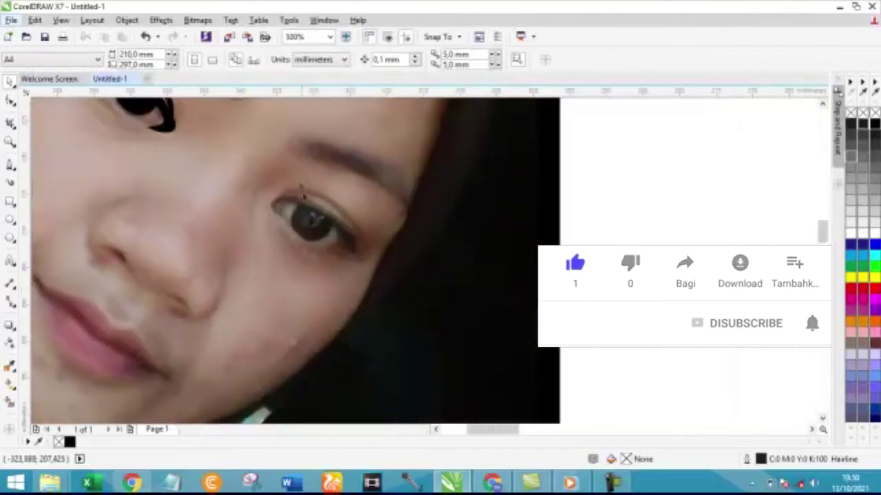
{"action": "scroll", "coordinate": [316, 214], "scroll_direction": "up", "scroll_amount": 4}
{"action": "scroll", "coordinate": [309, 207], "scroll_direction": "down", "scroll_amount": 1}
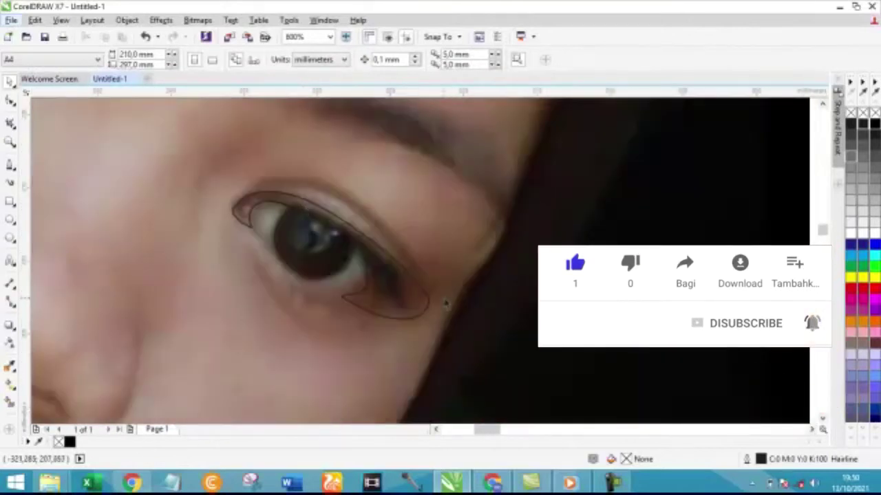
{"action": "left_click", "coordinate": [421, 301]}
{"action": "scroll", "coordinate": [420, 301], "scroll_direction": "up", "scroll_amount": 3}
{"action": "scroll", "coordinate": [421, 303], "scroll_direction": "down", "scroll_amount": 3}
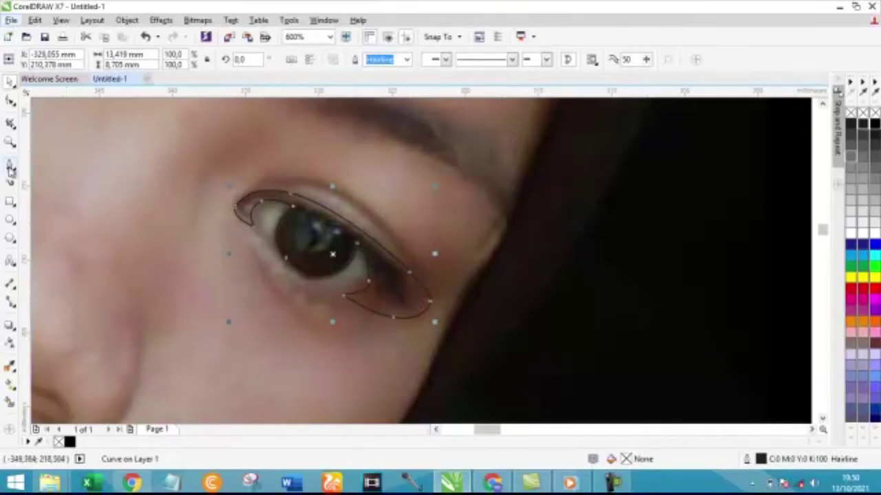
Step: Draw a thin closed Bezier crescent along the eyelid crease, arcing above the eyeliner
{"action": "scroll", "coordinate": [272, 186], "scroll_direction": "down", "scroll_amount": 3}
{"action": "scroll", "coordinate": [227, 196], "scroll_direction": "up", "scroll_amount": 3}
{"action": "scroll", "coordinate": [221, 199], "scroll_direction": "up", "scroll_amount": 1}
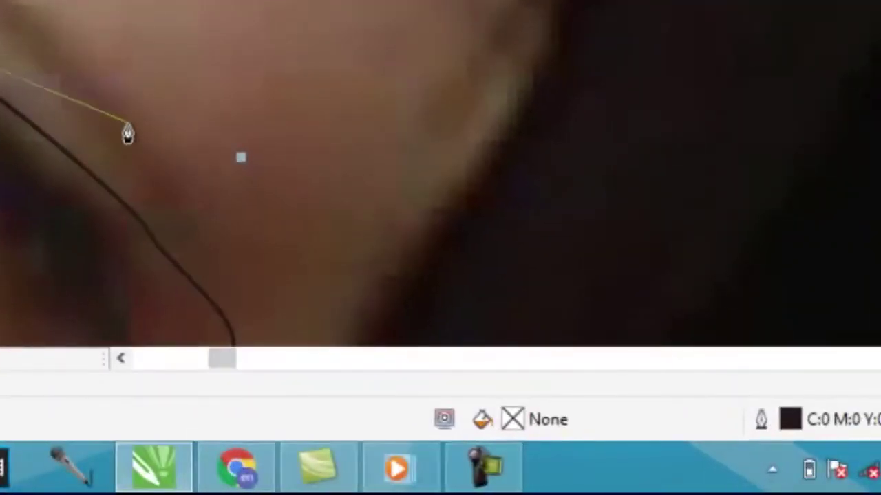
{"action": "left_click", "coordinate": [439, 320]}
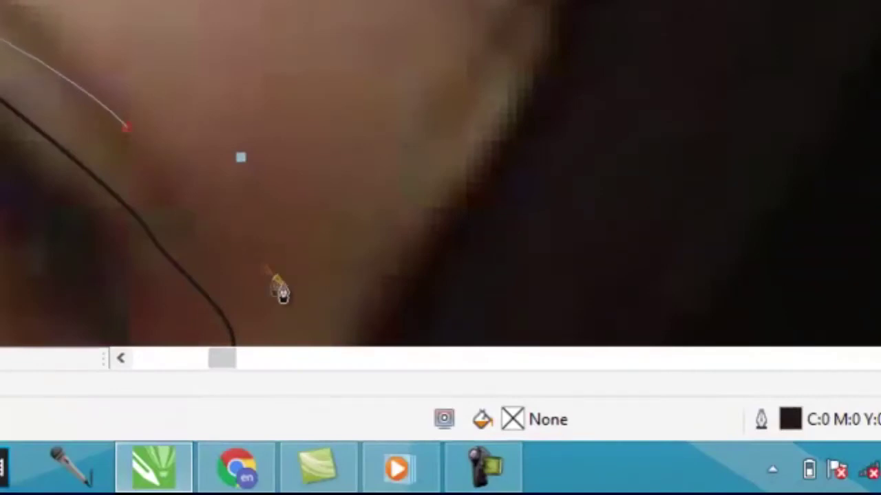
{"action": "scroll", "coordinate": [261, 254], "scroll_direction": "down", "scroll_amount": 3}
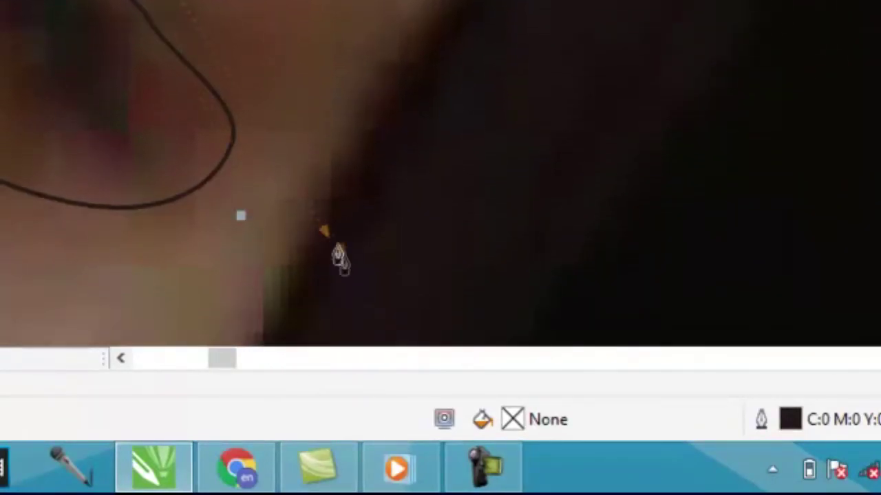
{"action": "scroll", "coordinate": [360, 269], "scroll_direction": "down", "scroll_amount": 2}
{"action": "left_click", "coordinate": [305, 189]}
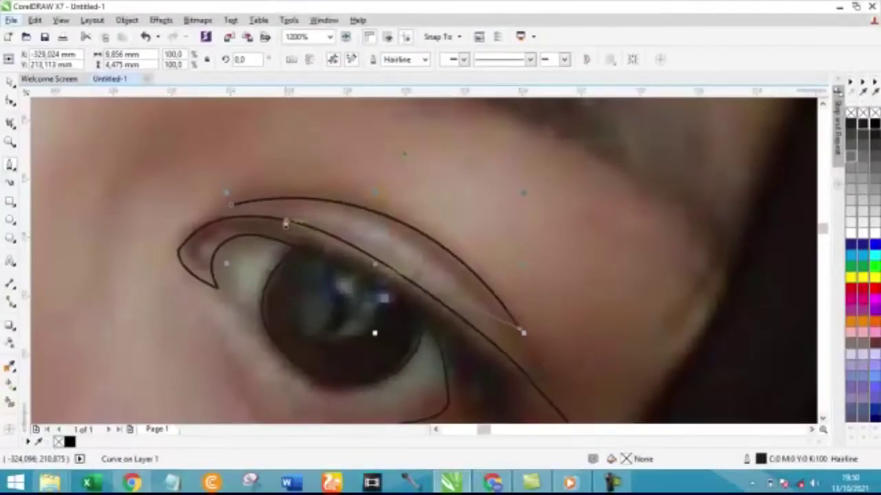
{"action": "left_click", "coordinate": [283, 225]}
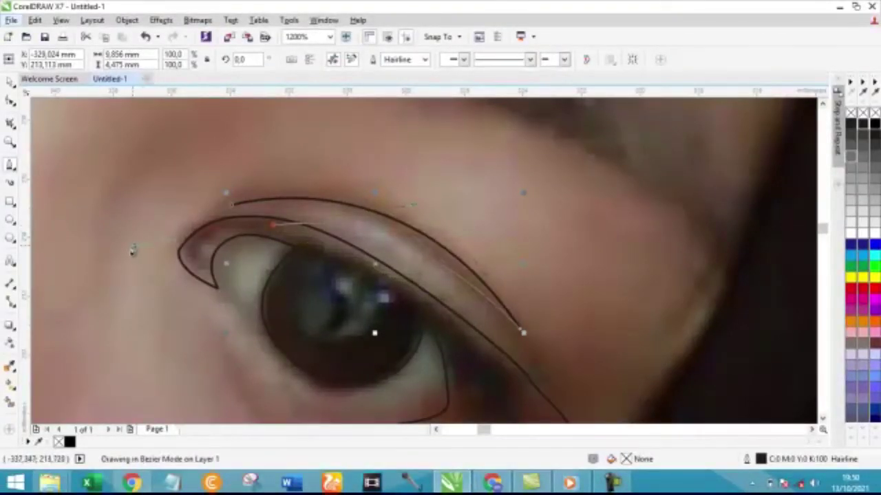
{"action": "left_click", "coordinate": [187, 241]}
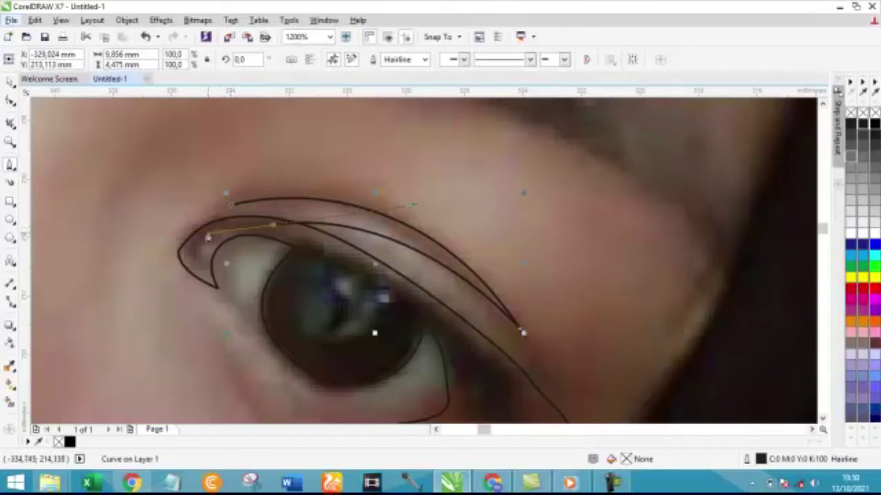
{"action": "left_click", "coordinate": [208, 237]}
{"action": "scroll", "coordinate": [383, 210], "scroll_direction": "down", "scroll_amount": 1}
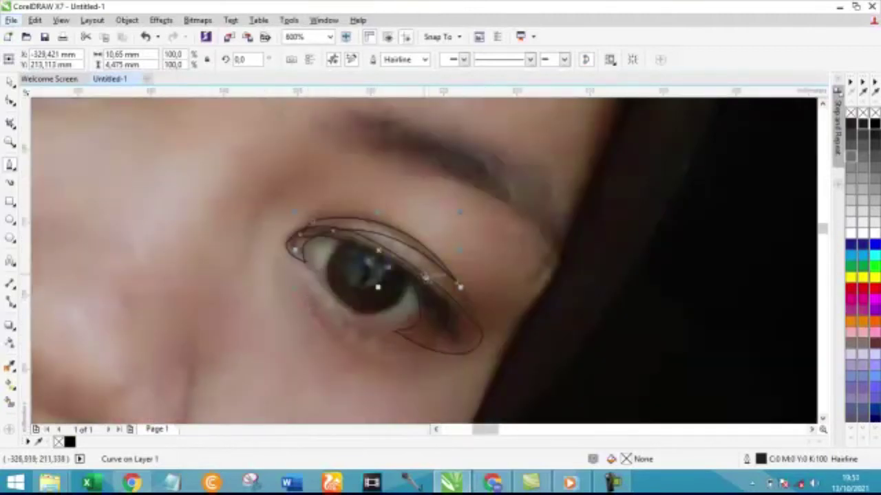
{"action": "scroll", "coordinate": [396, 209], "scroll_direction": "down", "scroll_amount": 1}
Step: Outline the second eyebrow along its top and underside, closing it at the inner end
{"action": "scroll", "coordinate": [395, 196], "scroll_direction": "up", "scroll_amount": 2}
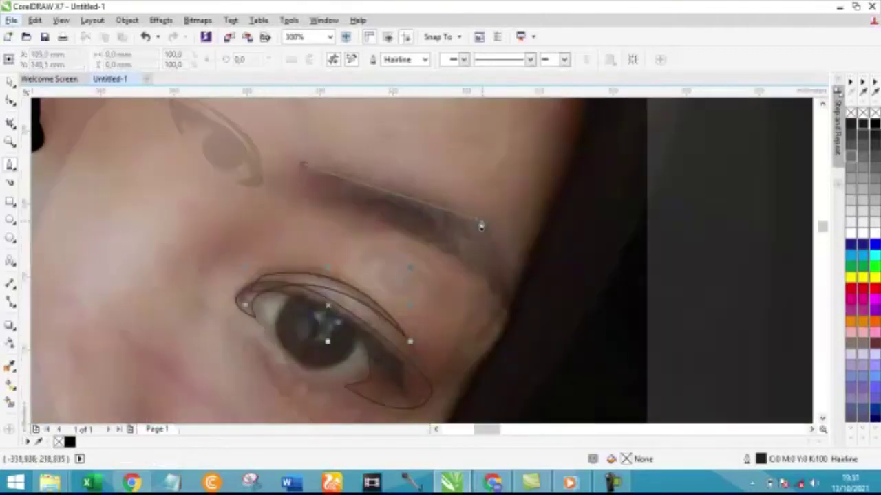
{"action": "left_click_drag", "start_coordinate": [470, 214], "coordinate": [493, 235]}
{"action": "left_click_drag", "start_coordinate": [522, 285], "coordinate": [525, 305]}
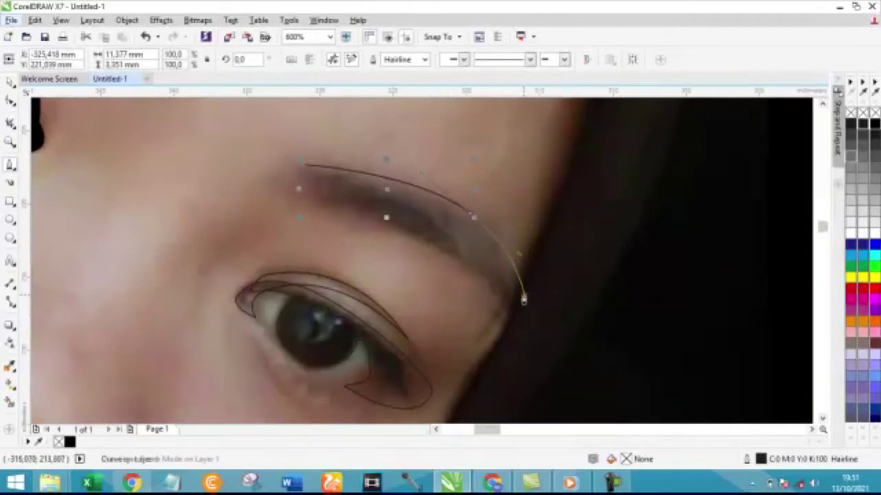
{"action": "mouse_move", "coordinate": [511, 323]}
{"action": "left_mouse_down"}
{"action": "mouse_move", "coordinate": [416, 235]}
{"action": "mouse_move", "coordinate": [321, 219]}
{"action": "mouse_move", "coordinate": [302, 205]}
{"action": "left_mouse_up"}
{"action": "left_click", "coordinate": [305, 165]}
{"action": "scroll", "coordinate": [446, 199], "scroll_direction": "down", "scroll_amount": 2}
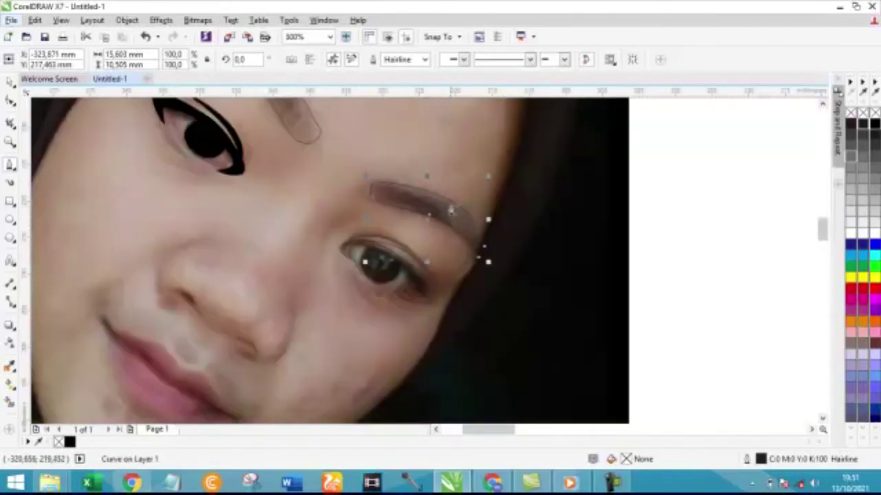
{"action": "scroll", "coordinate": [450, 209], "scroll_direction": "down", "scroll_amount": 2}
{"action": "scroll", "coordinate": [444, 160], "scroll_direction": "up", "scroll_amount": 1}
{"action": "scroll", "coordinate": [289, 229], "scroll_direction": "up", "scroll_amount": 1}
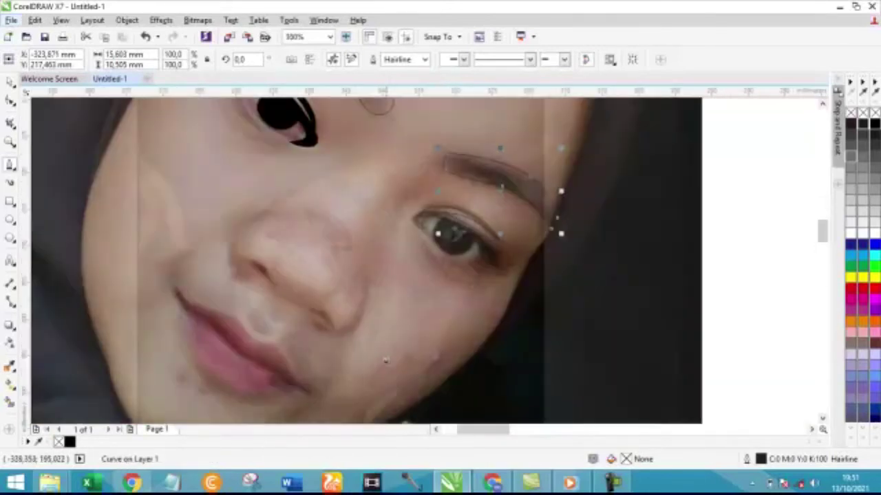
{"action": "scroll", "coordinate": [257, 218], "scroll_direction": "up", "scroll_amount": 1}
{"action": "scroll", "coordinate": [306, 216], "scroll_direction": "down", "scroll_amount": 1}
{"action": "scroll", "coordinate": [282, 219], "scroll_direction": "up", "scroll_amount": 1}
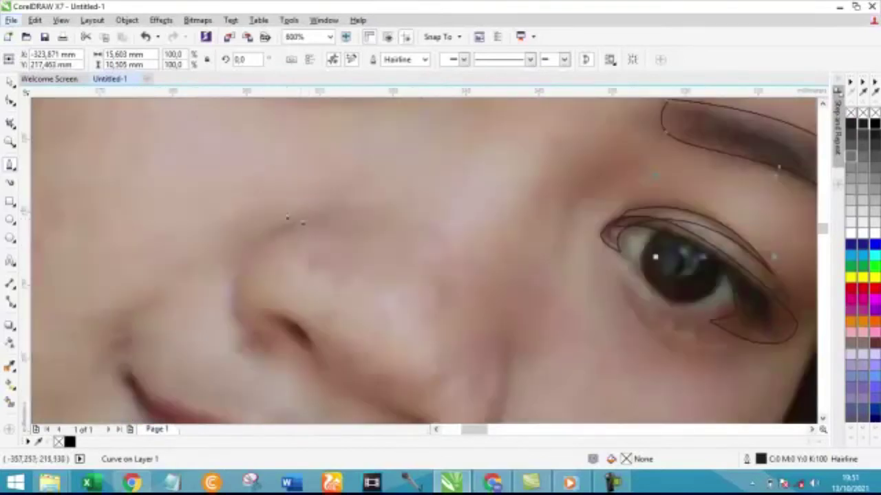
Step: Draw a closed outline down the side of the nose, around the nostril and its bottom
{"action": "left_click", "coordinate": [313, 220]}
{"action": "left_click_drag", "start_coordinate": [244, 314], "coordinate": [279, 377]}
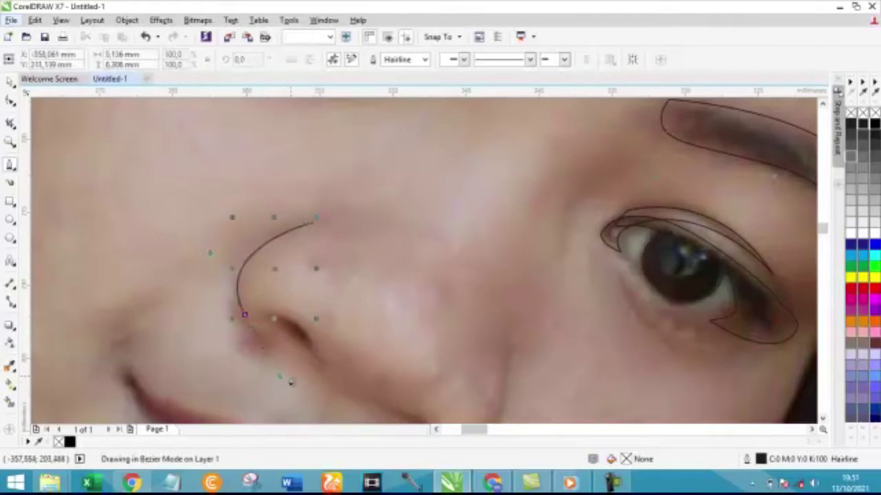
{"action": "scroll", "coordinate": [254, 332], "scroll_direction": "up", "scroll_amount": 1}
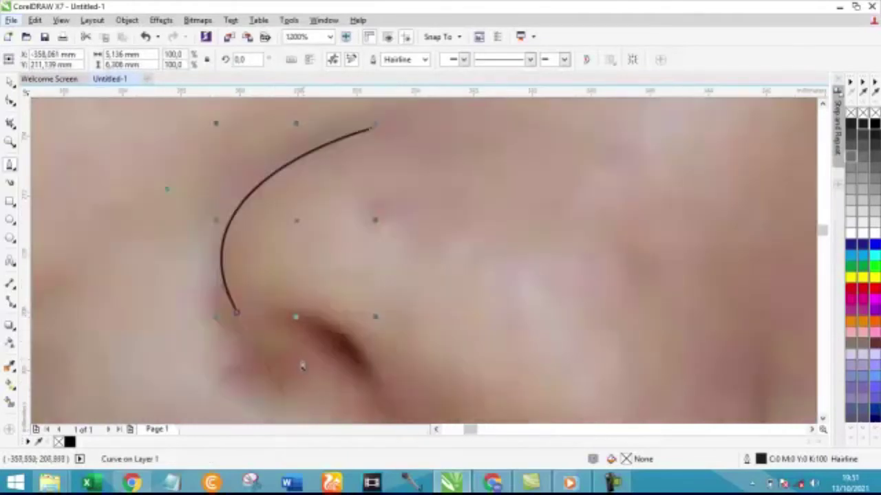
{"action": "left_click", "coordinate": [236, 315]}
{"action": "mouse_move", "coordinate": [292, 348]}
{"action": "left_mouse_down"}
{"action": "mouse_move", "coordinate": [287, 307]}
{"action": "mouse_move", "coordinate": [296, 297]}
{"action": "left_mouse_up"}
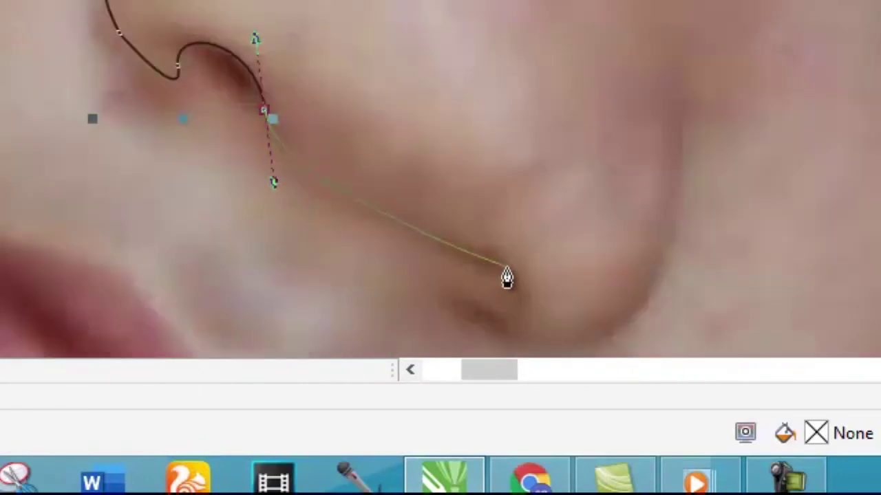
{"action": "left_click_drag", "start_coordinate": [506, 269], "coordinate": [353, 268]}
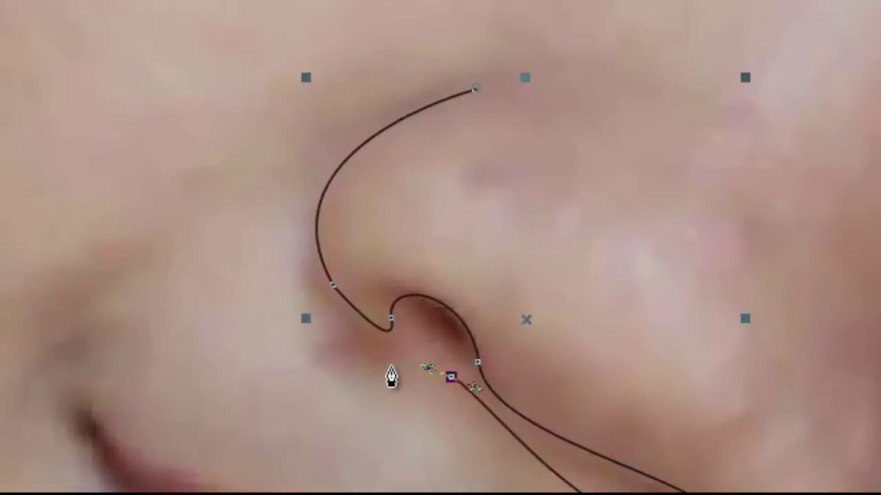
{"action": "left_click_drag", "start_coordinate": [393, 371], "coordinate": [368, 380]}
{"action": "left_click_drag", "start_coordinate": [474, 98], "coordinate": [92, 141]}
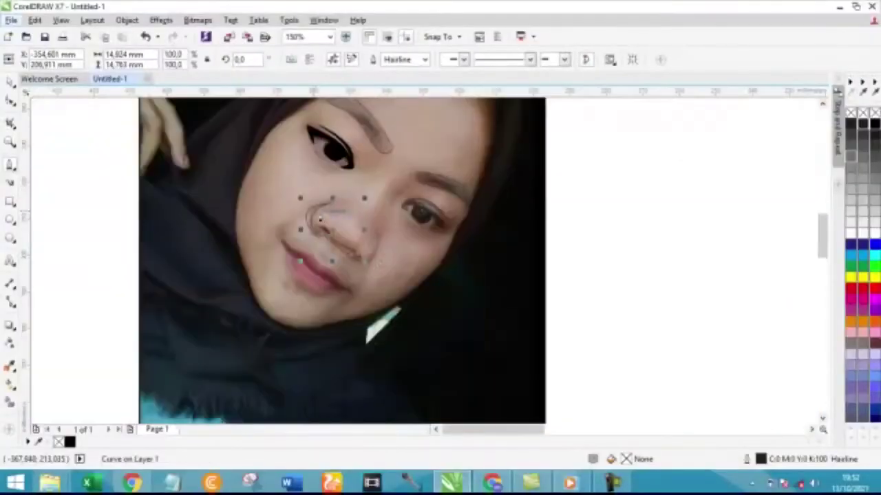
Step: Add a 4-node closed curve up the nose's right side and under the nostril
{"action": "scroll", "coordinate": [320, 219], "scroll_direction": "up", "scroll_amount": 2}
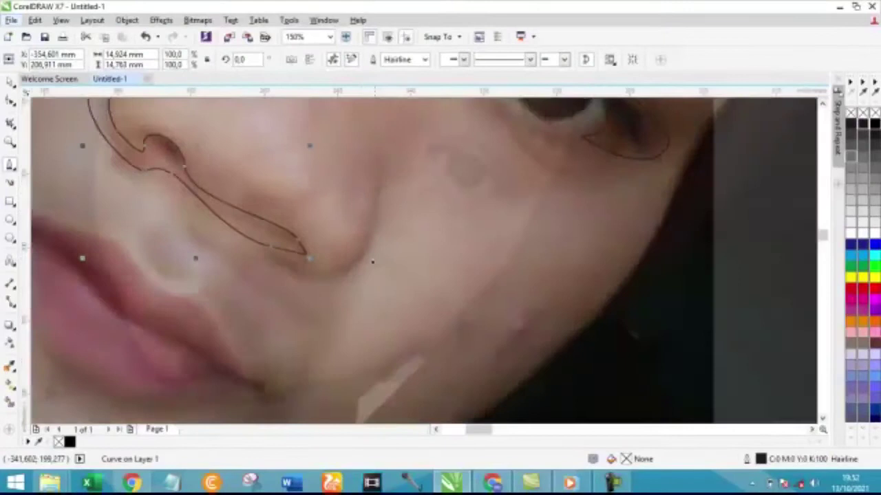
{"action": "scroll", "coordinate": [379, 172], "scroll_direction": "down", "scroll_amount": 2}
{"action": "scroll", "coordinate": [344, 206], "scroll_direction": "up", "scroll_amount": 1}
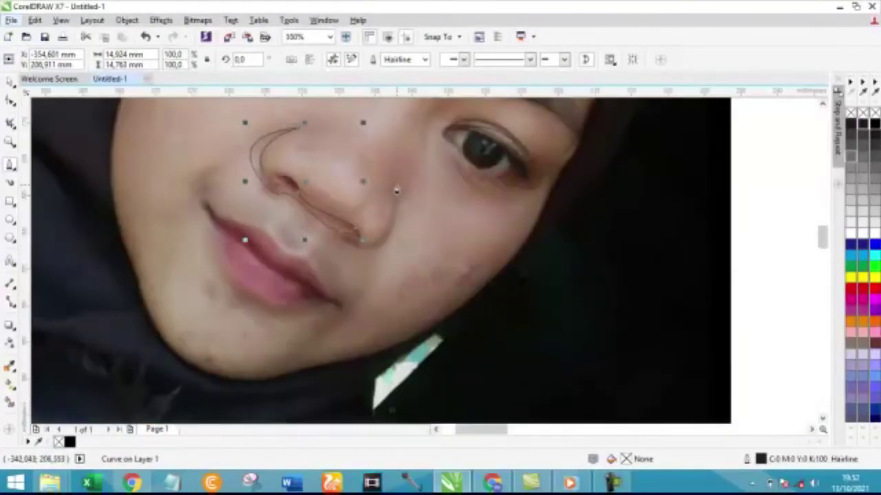
{"action": "scroll", "coordinate": [365, 249], "scroll_direction": "up", "scroll_amount": 1}
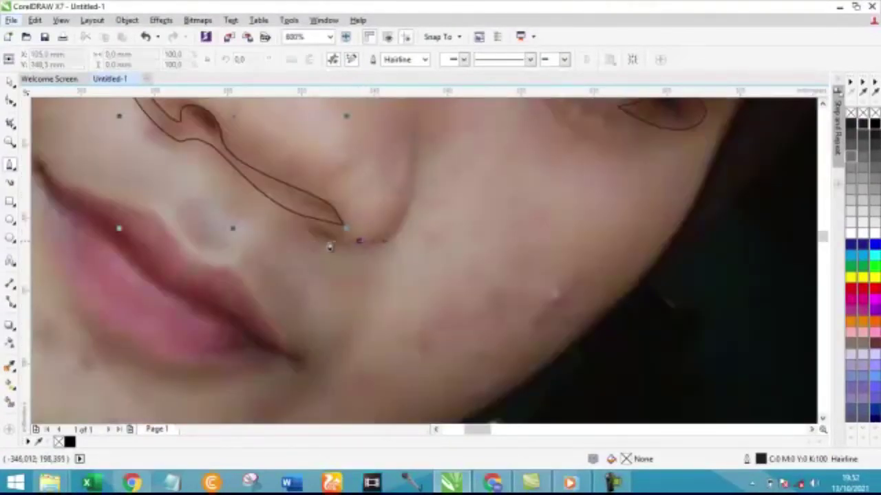
{"action": "left_click_drag", "start_coordinate": [418, 137], "coordinate": [420, 123]}
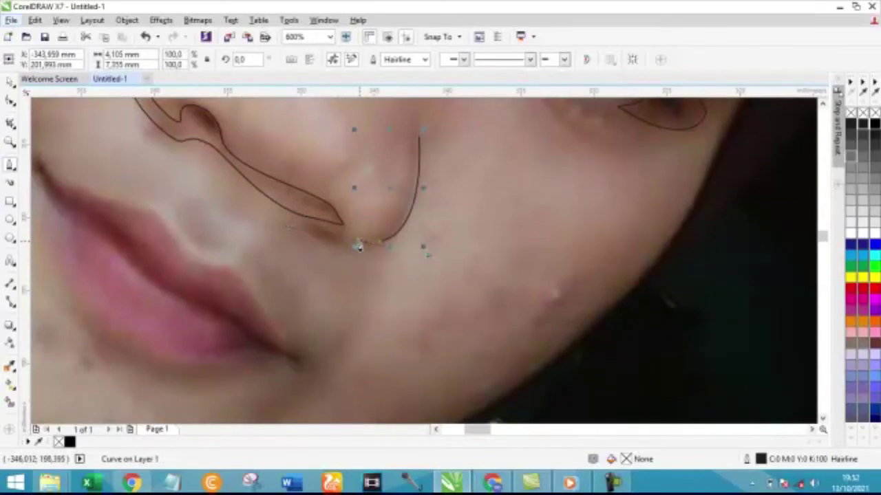
{"action": "mouse_move", "coordinate": [314, 220]}
{"action": "left_mouse_down"}
{"action": "mouse_move", "coordinate": [303, 209]}
{"action": "mouse_move", "coordinate": [337, 256]}
{"action": "left_mouse_up"}
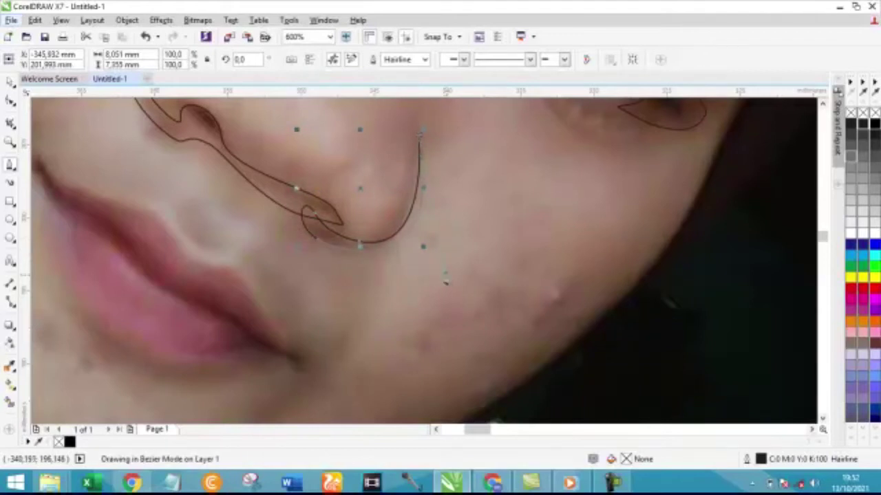
{"action": "left_click_drag", "start_coordinate": [447, 273], "coordinate": [428, 255]}
Step: With the Shape tool, bend the nose-tip curve into a thin crescent hugging the nose's side and underside
{"action": "left_click", "coordinate": [11, 101]}
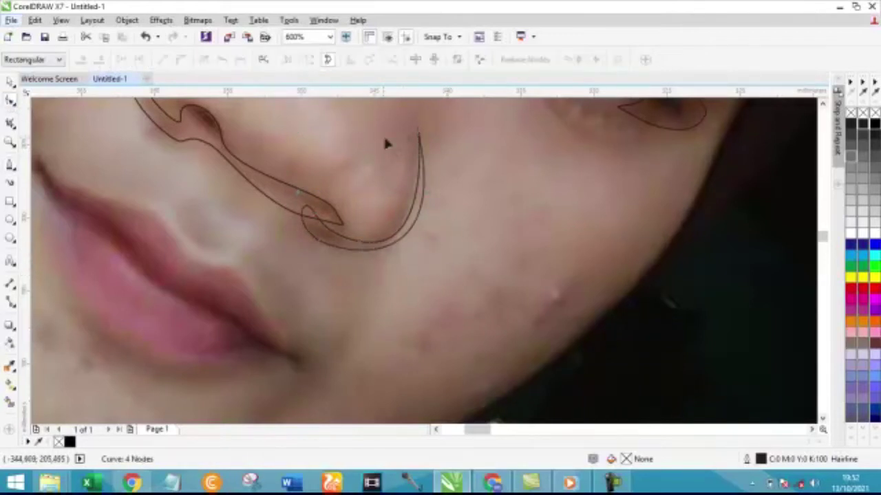
{"action": "scroll", "coordinate": [414, 134], "scroll_direction": "up", "scroll_amount": 1}
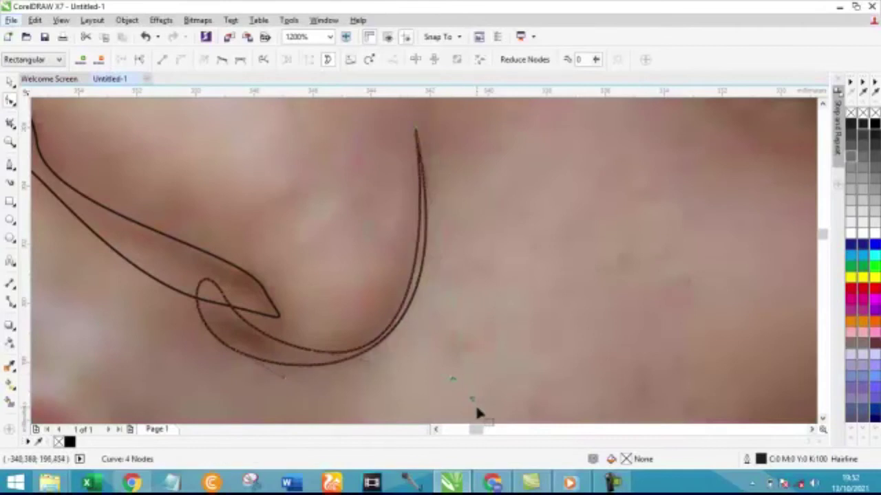
{"action": "left_click_drag", "start_coordinate": [472, 397], "coordinate": [427, 361]}
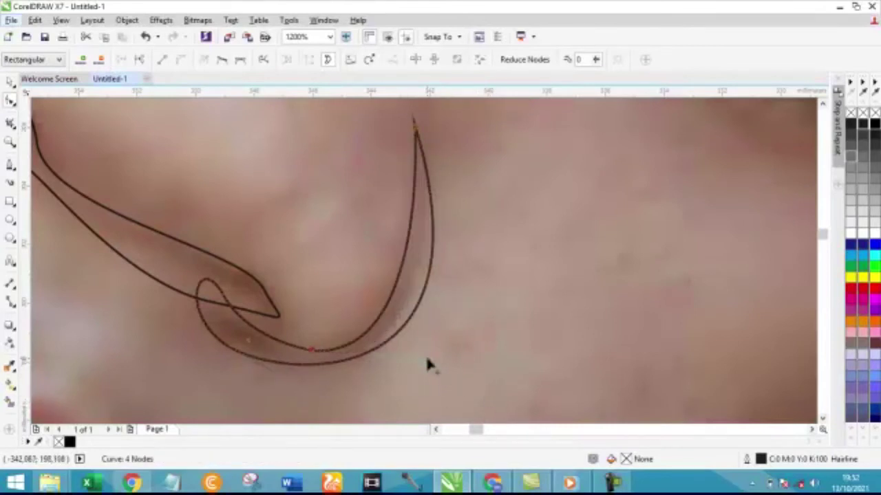
{"action": "scroll", "coordinate": [413, 295], "scroll_direction": "down", "scroll_amount": 2}
{"action": "scroll", "coordinate": [393, 334], "scroll_direction": "down", "scroll_amount": 1}
{"action": "scroll", "coordinate": [344, 267], "scroll_direction": "up", "scroll_amount": 3}
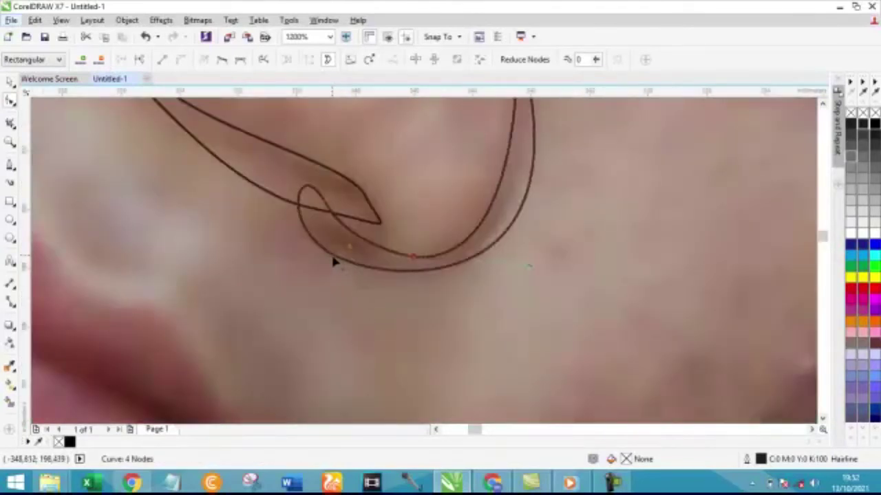
{"action": "left_click_drag", "start_coordinate": [334, 261], "coordinate": [349, 273]}
{"action": "scroll", "coordinate": [408, 199], "scroll_direction": "down", "scroll_amount": 2}
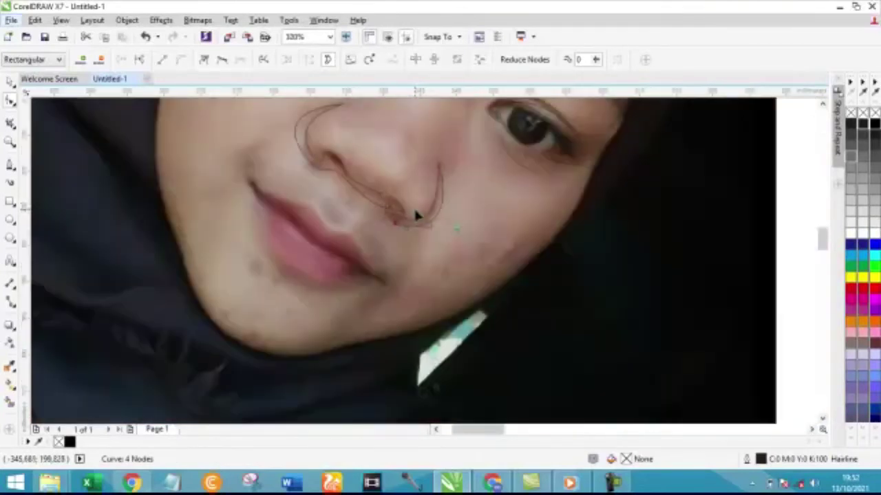
{"action": "scroll", "coordinate": [365, 207], "scroll_direction": "down", "scroll_amount": 2}
{"action": "scroll", "coordinate": [364, 206], "scroll_direction": "up", "scroll_amount": 3}
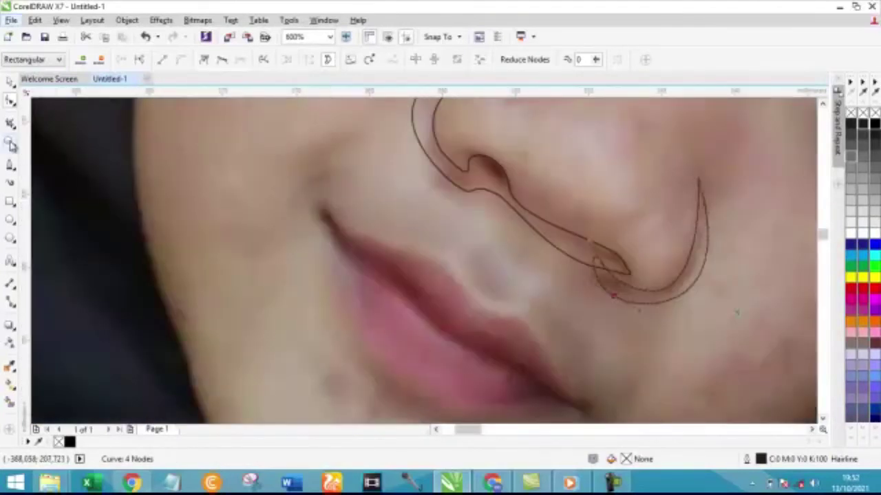
Step: Trace the upper lip's top edge with Bezier nodes from one mouth corner to the other
{"action": "left_click", "coordinate": [9, 167]}
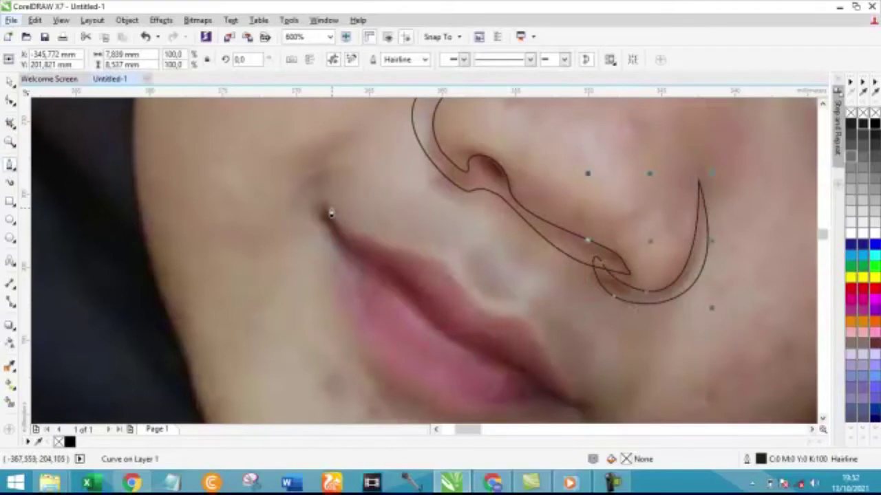
{"action": "left_click", "coordinate": [435, 256]}
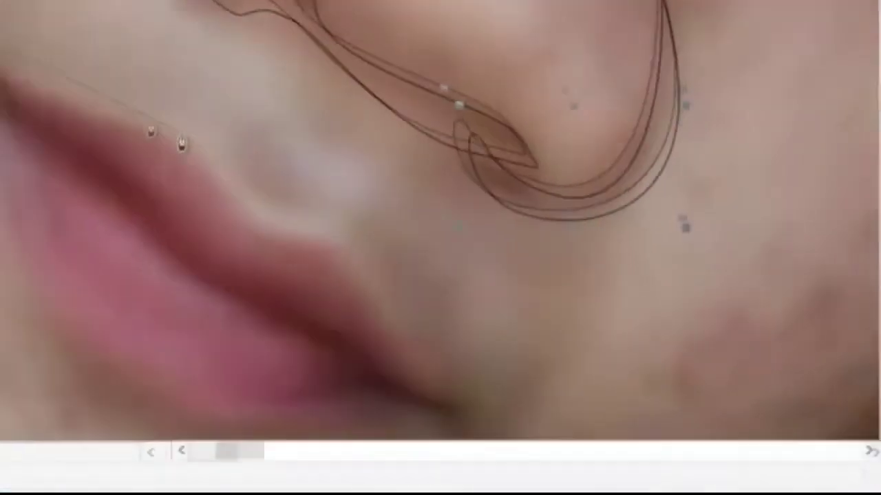
{"action": "mouse_move", "coordinate": [87, 87]}
{"action": "left_mouse_down"}
{"action": "mouse_move", "coordinate": [80, 134]}
{"action": "mouse_move", "coordinate": [88, 94]}
{"action": "left_mouse_up"}
{"action": "left_click_drag", "start_coordinate": [159, 179], "coordinate": [246, 210]}
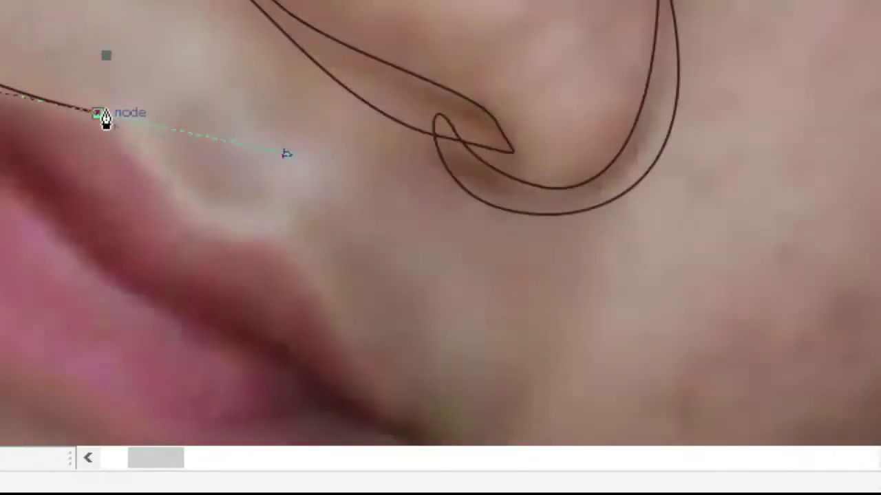
{"action": "left_click", "coordinate": [99, 114]}
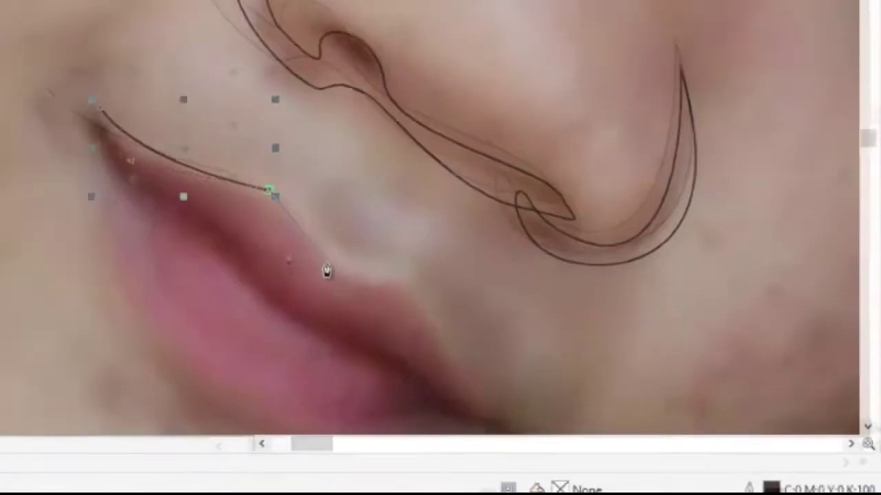
{"action": "left_click", "coordinate": [478, 315]}
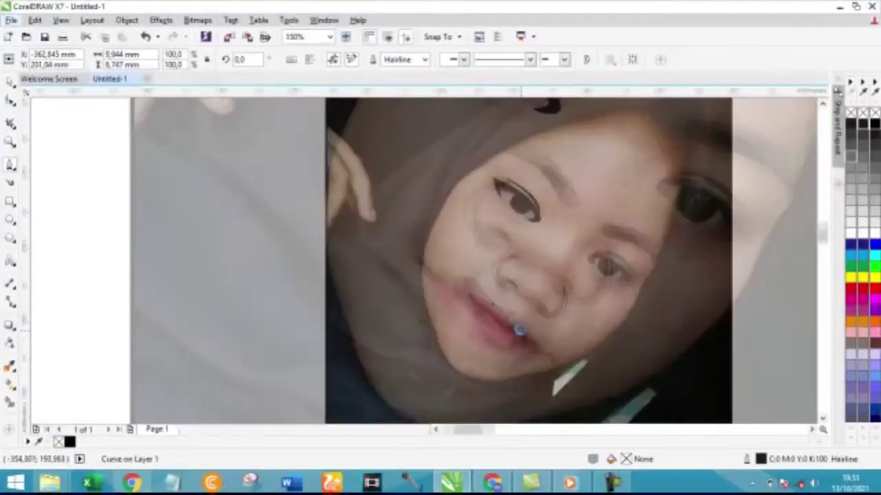
{"action": "left_click", "coordinate": [523, 296]}
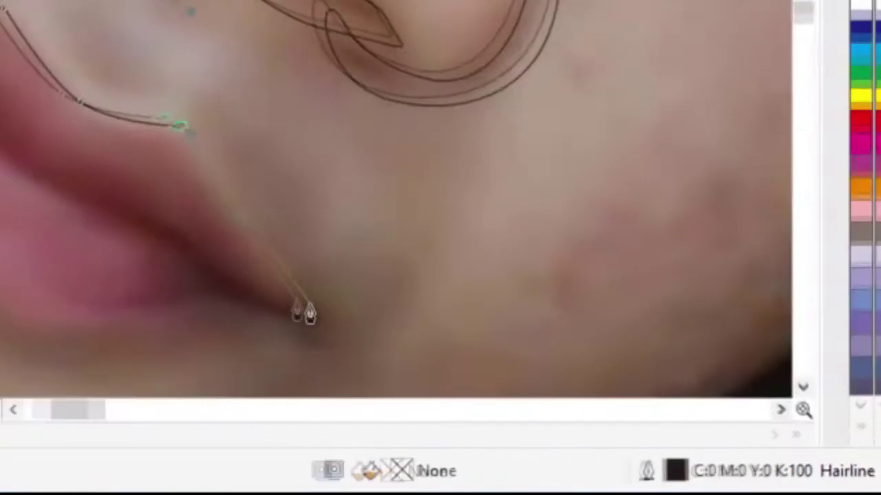
{"action": "left_click_drag", "start_coordinate": [286, 299], "coordinate": [350, 314]}
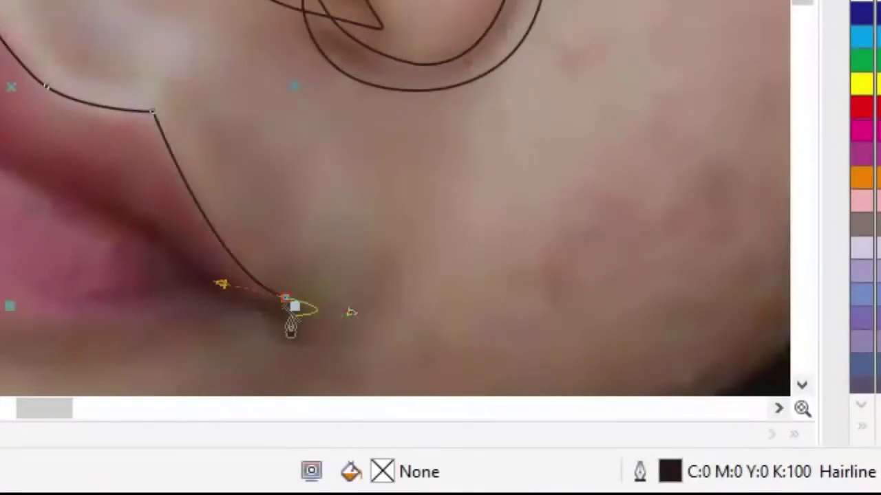
{"action": "mouse_move", "coordinate": [281, 324]}
{"action": "left_mouse_down"}
{"action": "mouse_move", "coordinate": [63, 349]}
{"action": "mouse_move", "coordinate": [15, 330]}
{"action": "left_mouse_up"}
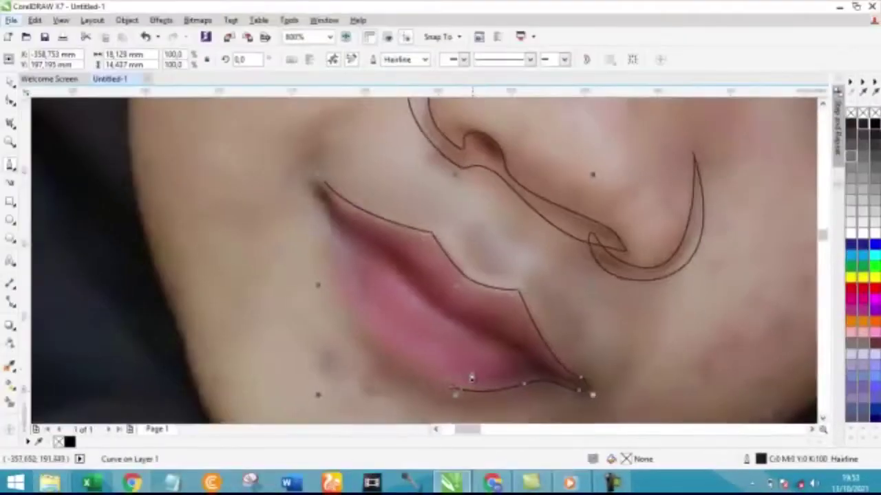
Step: Trace the upper lip's lower edge back toward the starting corner
{"action": "scroll", "coordinate": [490, 351], "scroll_direction": "up", "scroll_amount": 2}
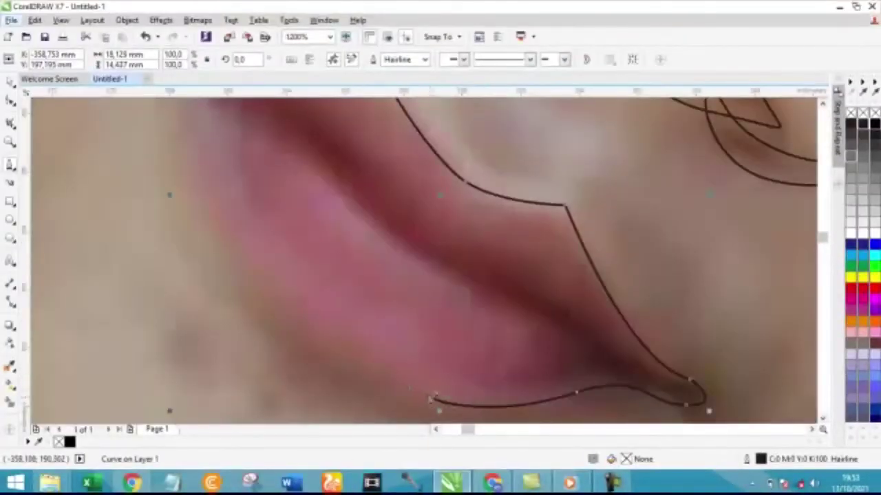
{"action": "left_click_drag", "start_coordinate": [480, 388], "coordinate": [499, 387]}
{"action": "left_click_drag", "start_coordinate": [543, 319], "coordinate": [419, 282]}
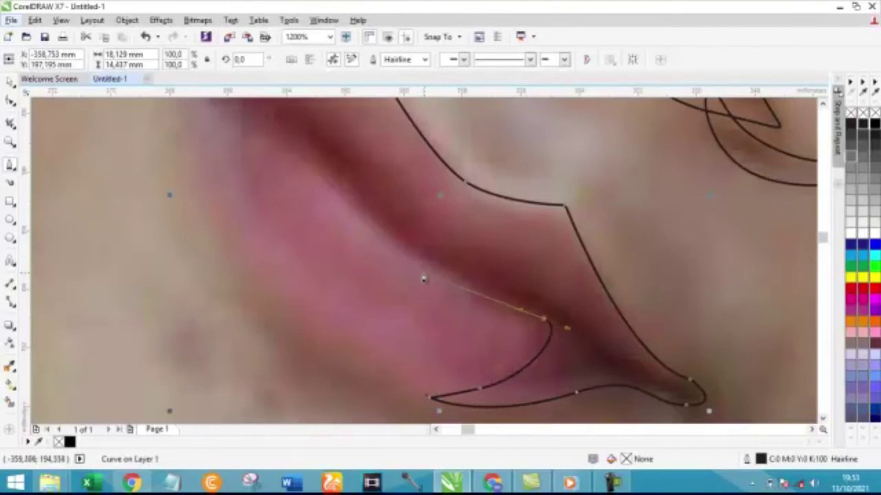
{"action": "left_click", "coordinate": [373, 209]}
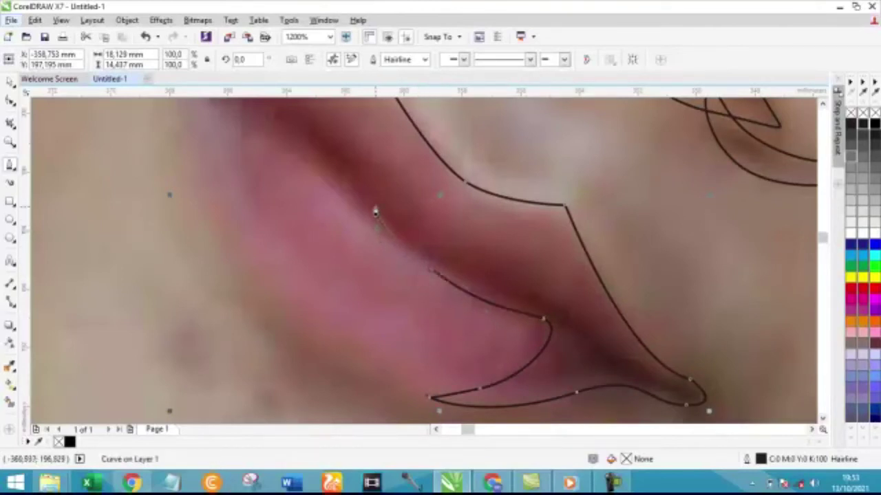
{"action": "left_click_drag", "start_coordinate": [510, 271], "coordinate": [562, 251]}
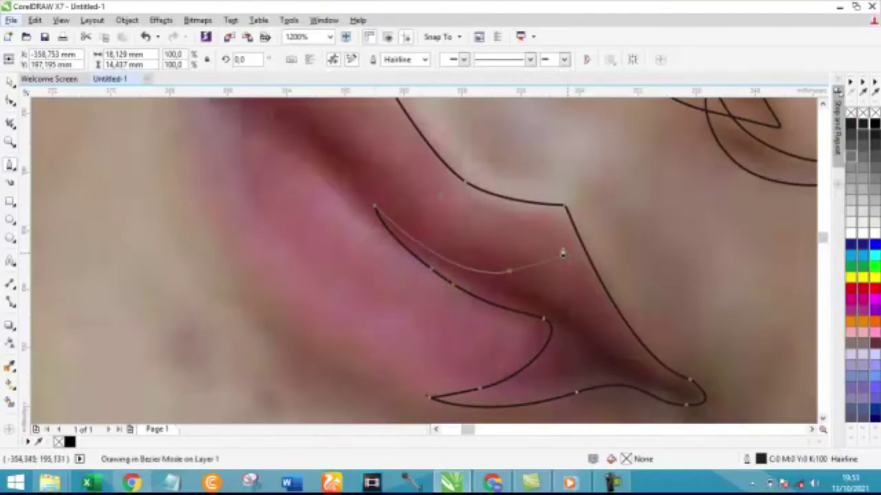
{"action": "scroll", "coordinate": [468, 215], "scroll_direction": "down", "scroll_amount": 1}
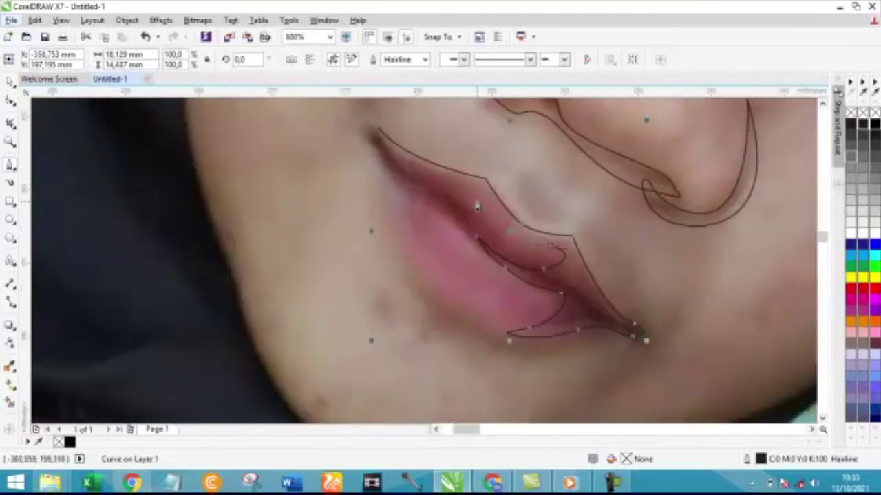
Step: Draw a closed shape tracing the dark line between the lips
{"action": "left_click", "coordinate": [434, 179]}
{"action": "left_click", "coordinate": [501, 238]}
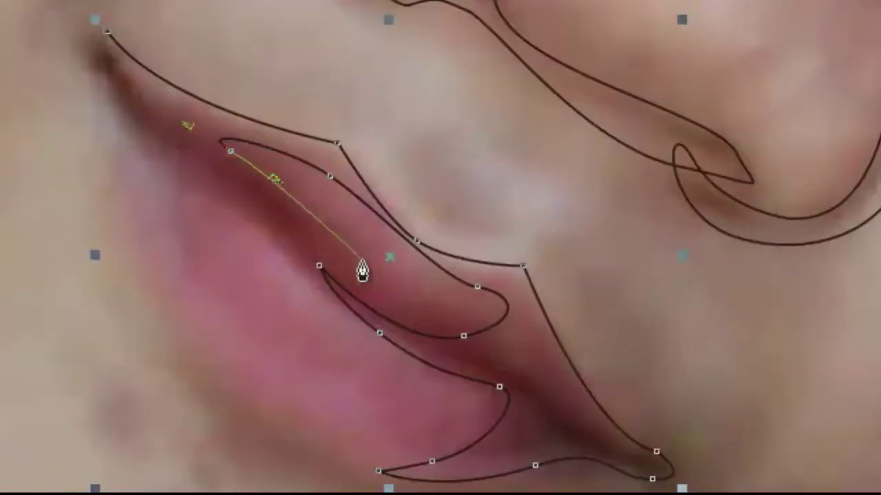
{"action": "left_click", "coordinate": [318, 265]}
{"action": "left_click", "coordinate": [284, 228]}
{"action": "left_click_drag", "start_coordinate": [176, 148], "coordinate": [179, 215]}
{"action": "left_click", "coordinate": [176, 256]}
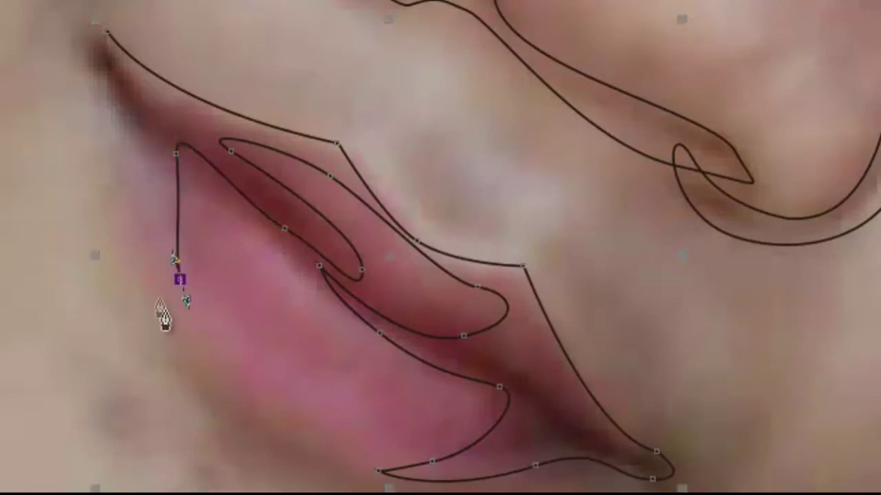
{"action": "left_click_drag", "start_coordinate": [179, 278], "coordinate": [77, 60]}
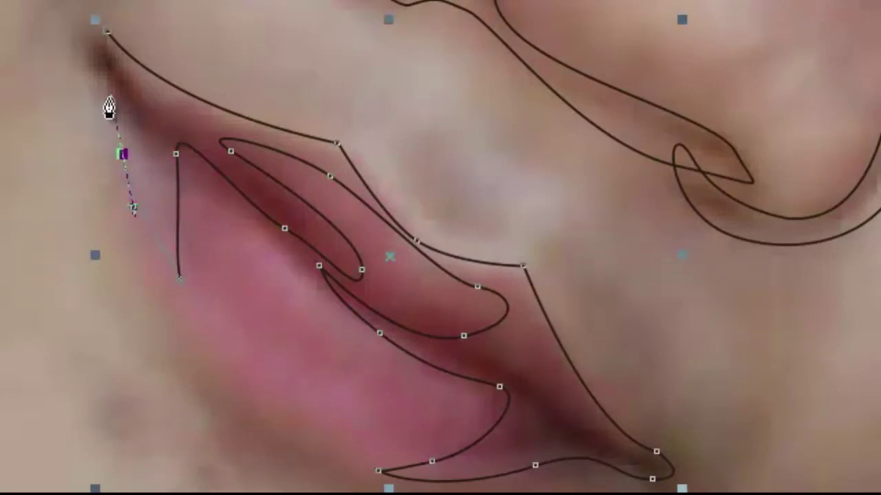
{"action": "left_click", "coordinate": [102, 45]}
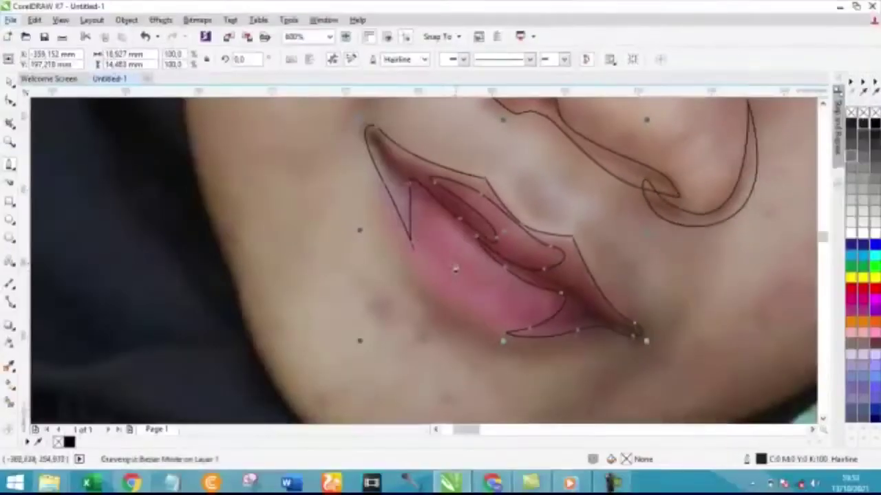
{"action": "scroll", "coordinate": [484, 356], "scroll_direction": "up", "scroll_amount": 2}
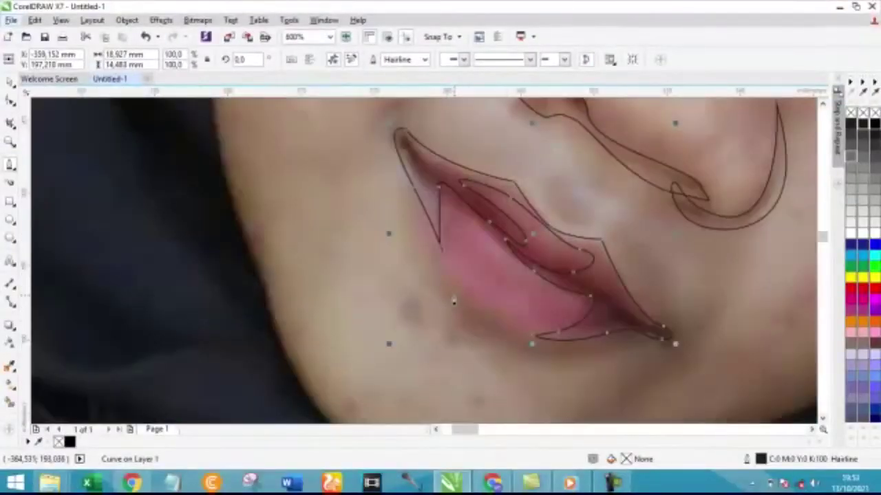
Step: Deselect the lip shapes and begin a crescent curve under the lower lip
{"action": "left_click", "coordinate": [458, 296]}
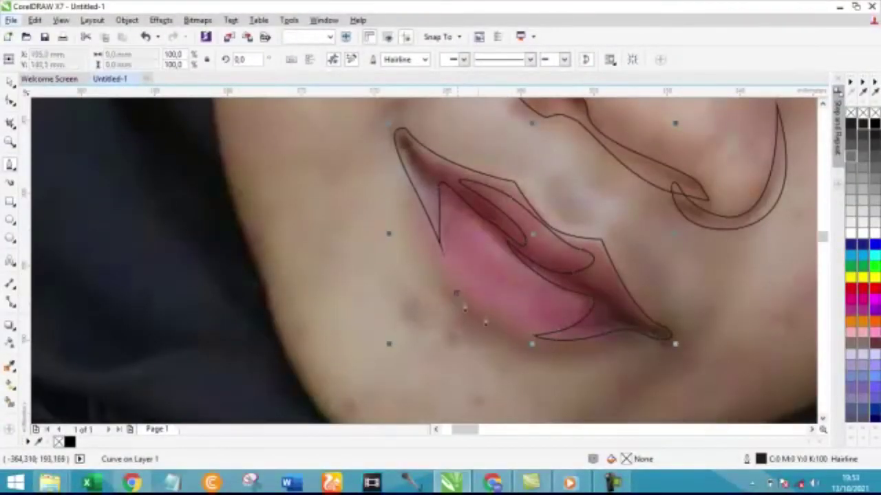
{"action": "left_click", "coordinate": [555, 352]}
{"action": "left_click", "coordinate": [607, 355]}
{"action": "left_click", "coordinate": [548, 355]}
{"action": "left_click", "coordinate": [520, 355]}
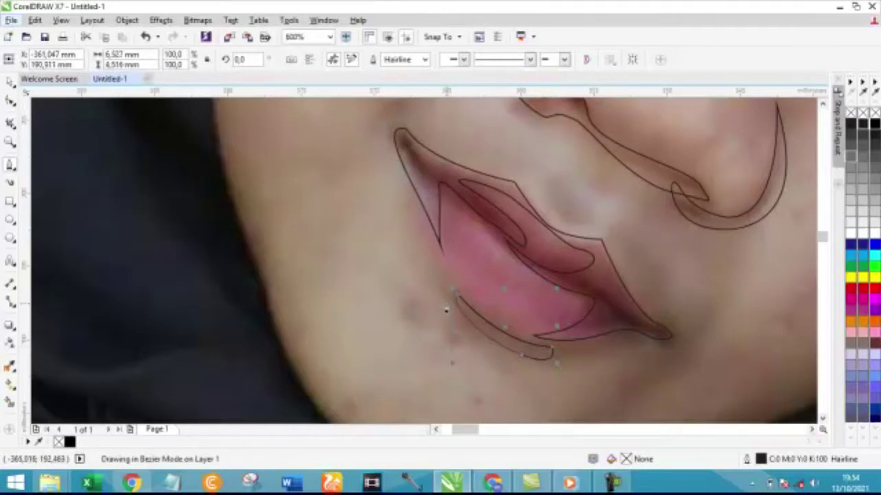
{"action": "scroll", "coordinate": [476, 352], "scroll_direction": "down", "scroll_amount": 2}
{"action": "scroll", "coordinate": [444, 244], "scroll_direction": "up", "scroll_amount": 2}
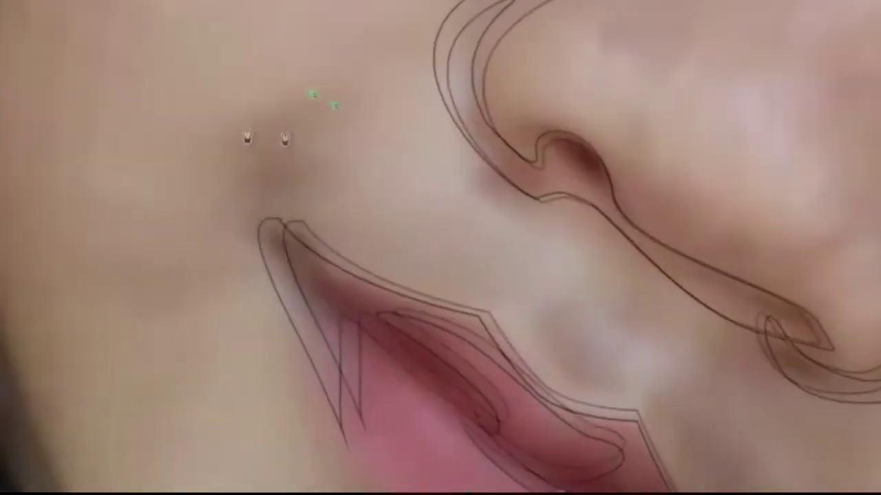
Step: Draw a small closed hook shape along the smile line at the left mouth corner
{"action": "mouse_move", "coordinate": [153, 129]}
{"action": "left_mouse_down"}
{"action": "mouse_move", "coordinate": [135, 192]}
{"action": "mouse_move", "coordinate": [147, 214]}
{"action": "left_mouse_up"}
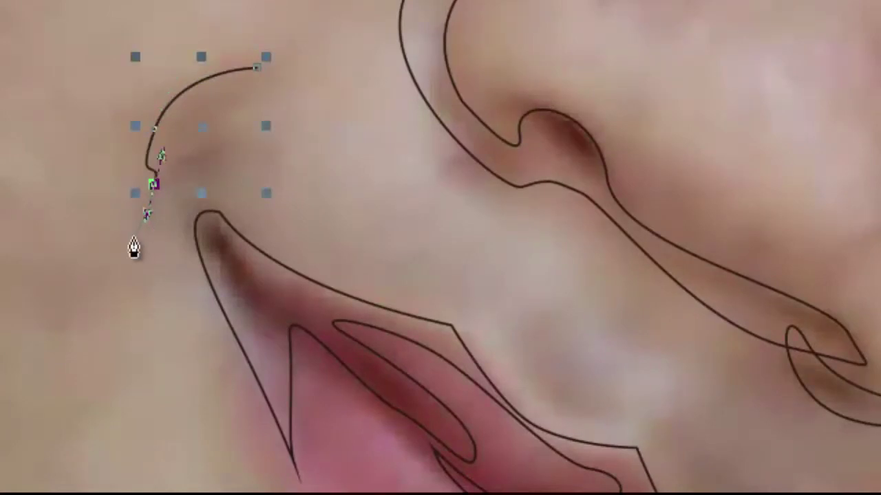
{"action": "left_click", "coordinate": [144, 229]}
{"action": "left_click_drag", "start_coordinate": [226, 153], "coordinate": [252, 167]}
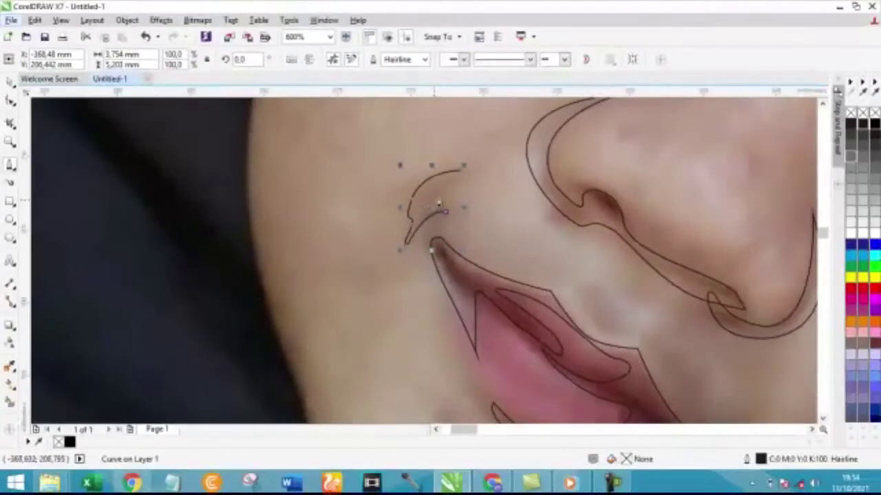
{"action": "scroll", "coordinate": [438, 204], "scroll_direction": "up", "scroll_amount": 1}
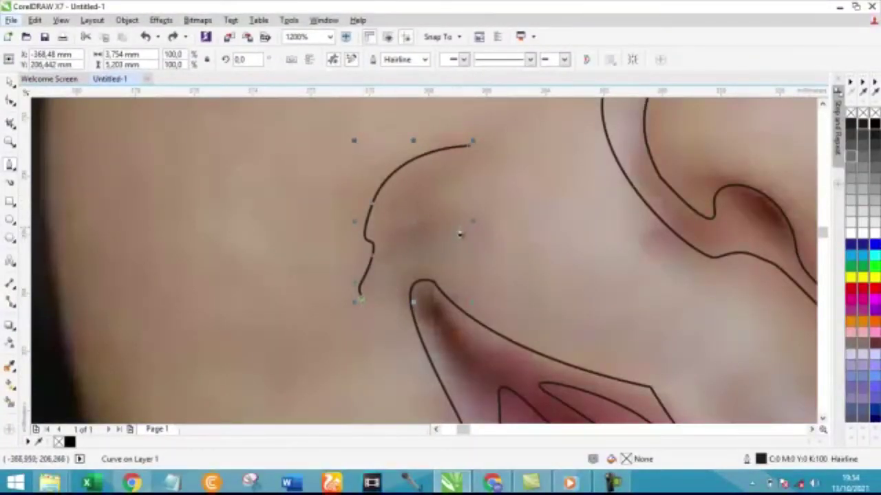
{"action": "left_click_drag", "start_coordinate": [464, 227], "coordinate": [490, 238]}
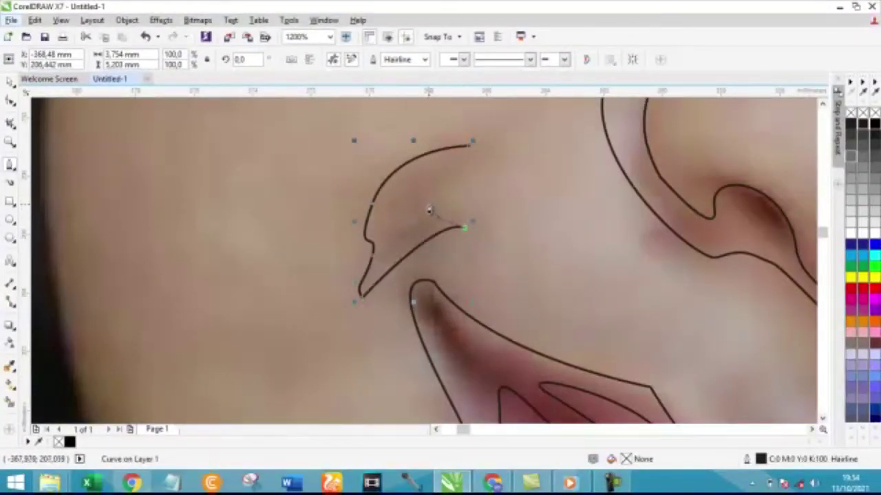
{"action": "left_click_drag", "start_coordinate": [440, 183], "coordinate": [432, 186]}
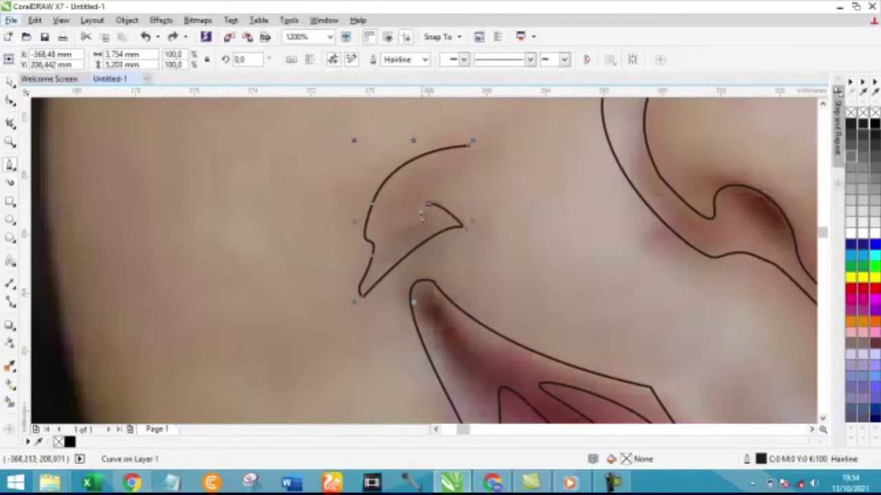
{"action": "left_click", "coordinate": [469, 146]}
{"action": "scroll", "coordinate": [407, 275], "scroll_direction": "down", "scroll_amount": 2}
{"action": "scroll", "coordinate": [408, 275], "scroll_direction": "down", "scroll_amount": 2}
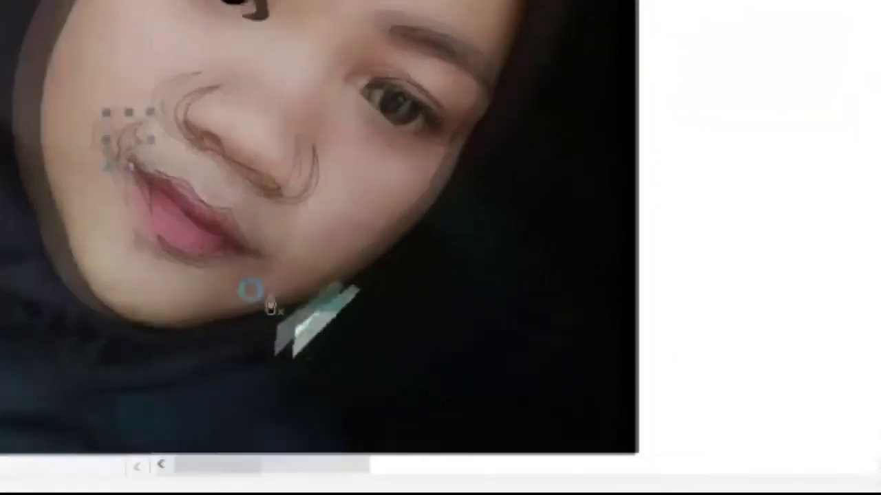
{"action": "scroll", "coordinate": [270, 305], "scroll_direction": "up", "scroll_amount": 3}
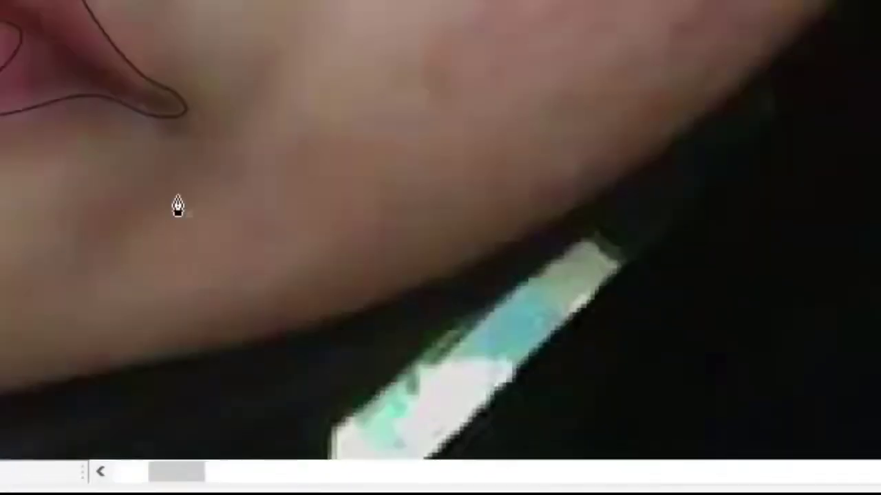
Step: Draw a thin closed sliver shape below the lips' right end
{"action": "left_click", "coordinate": [247, 87]}
{"action": "left_click_drag", "start_coordinate": [221, 181], "coordinate": [206, 190]}
{"action": "left_click_drag", "start_coordinate": [104, 241], "coordinate": [88, 245]}
{"action": "left_click", "coordinate": [245, 86]}
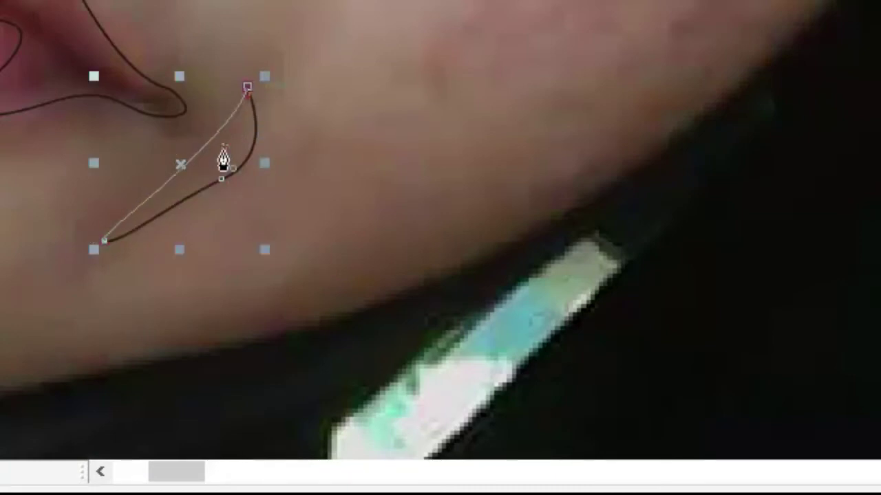
{"action": "scroll", "coordinate": [279, 163], "scroll_direction": "down", "scroll_amount": 3}
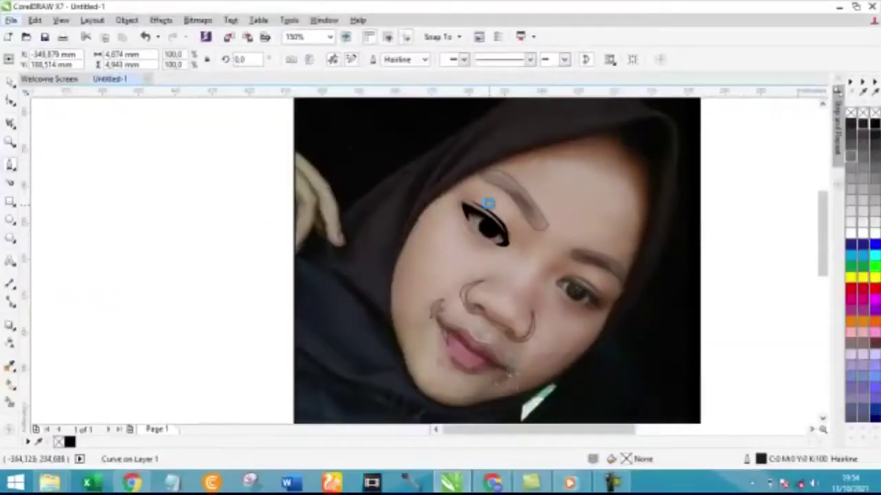
{"action": "scroll", "coordinate": [518, 183], "scroll_direction": "up", "scroll_amount": 3}
{"action": "scroll", "coordinate": [466, 230], "scroll_direction": "down", "scroll_amount": 1}
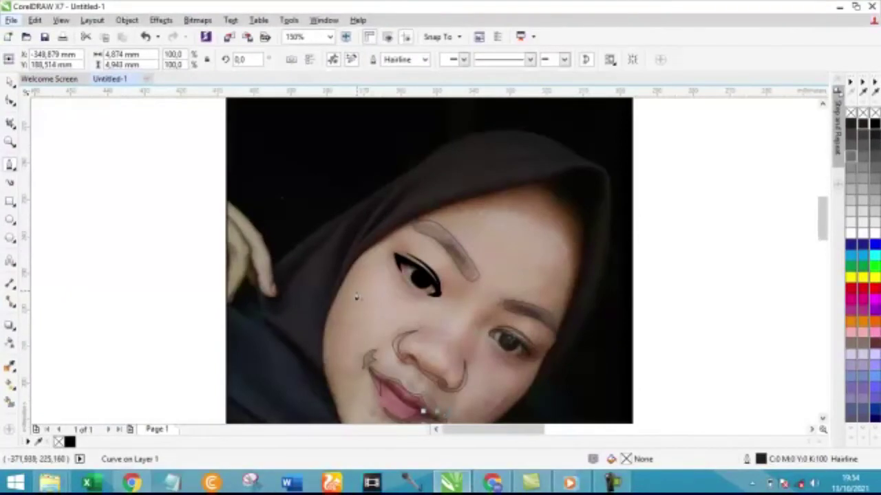
{"action": "scroll", "coordinate": [255, 261], "scroll_direction": "down", "scroll_amount": 1}
{"action": "scroll", "coordinate": [317, 262], "scroll_direction": "up", "scroll_amount": 1}
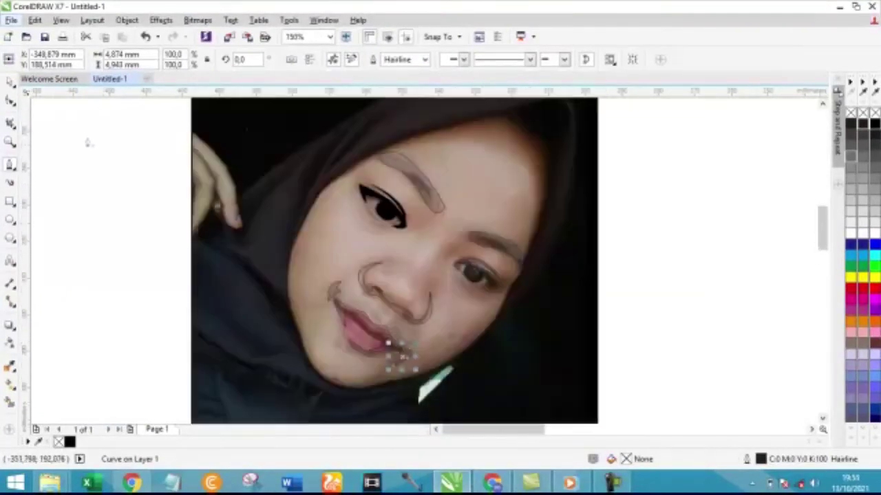
{"action": "scroll", "coordinate": [213, 227], "scroll_direction": "down", "scroll_amount": 1}
{"action": "left_click_drag", "start_coordinate": [213, 122], "coordinate": [389, 282]}
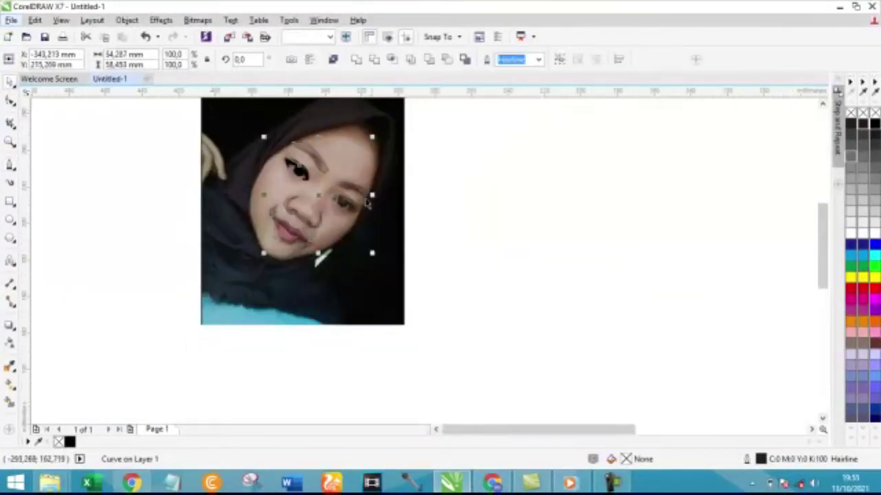
{"action": "left_click", "coordinate": [851, 123]}
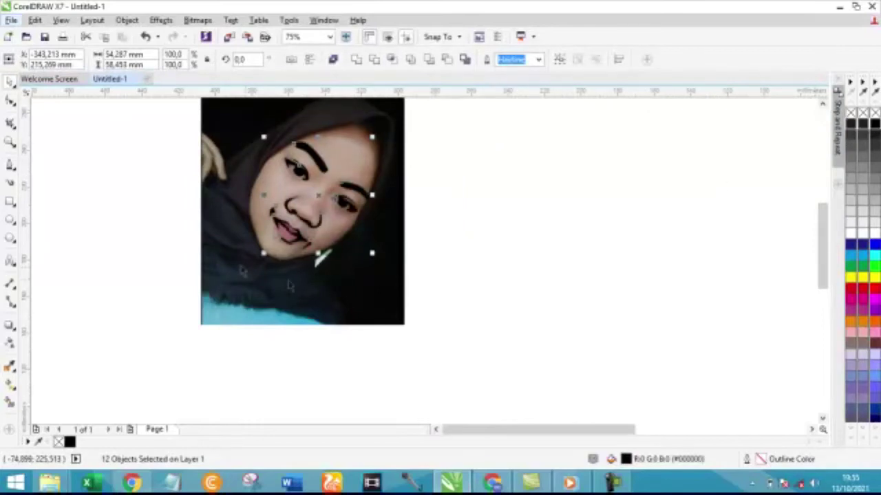
{"action": "right_click", "coordinate": [874, 124]}
{"action": "scroll", "coordinate": [329, 243], "scroll_direction": "down", "scroll_amount": 1}
{"action": "left_click_drag", "start_coordinate": [306, 213], "coordinate": [103, 220]}
{"action": "scroll", "coordinate": [82, 221], "scroll_direction": "up", "scroll_amount": 1}
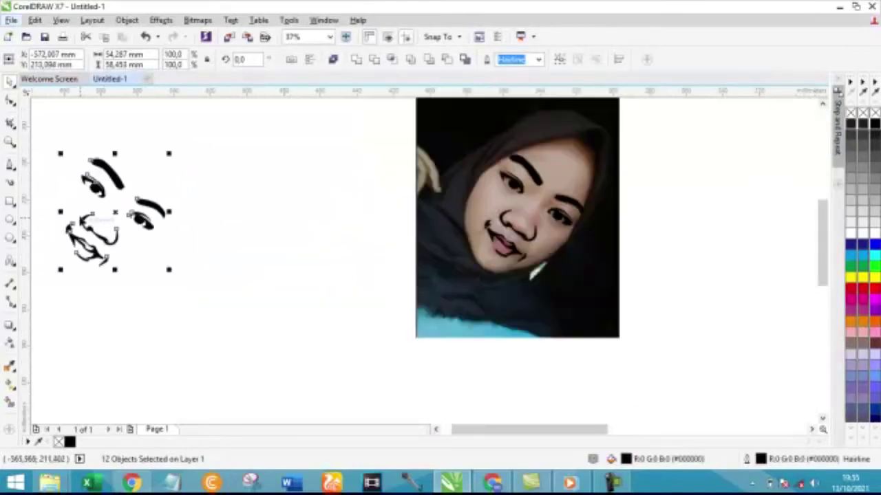
{"action": "scroll", "coordinate": [75, 228], "scroll_direction": "up", "scroll_amount": 1}
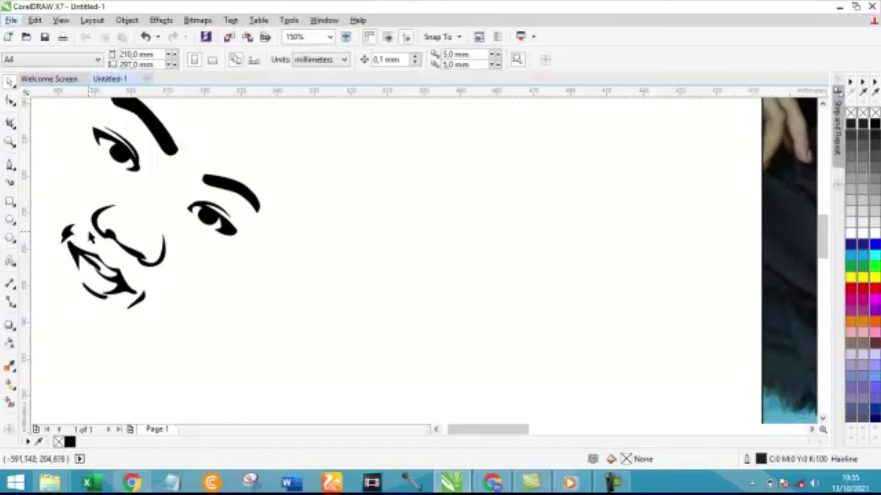
{"action": "scroll", "coordinate": [96, 246], "scroll_direction": "down", "scroll_amount": 2}
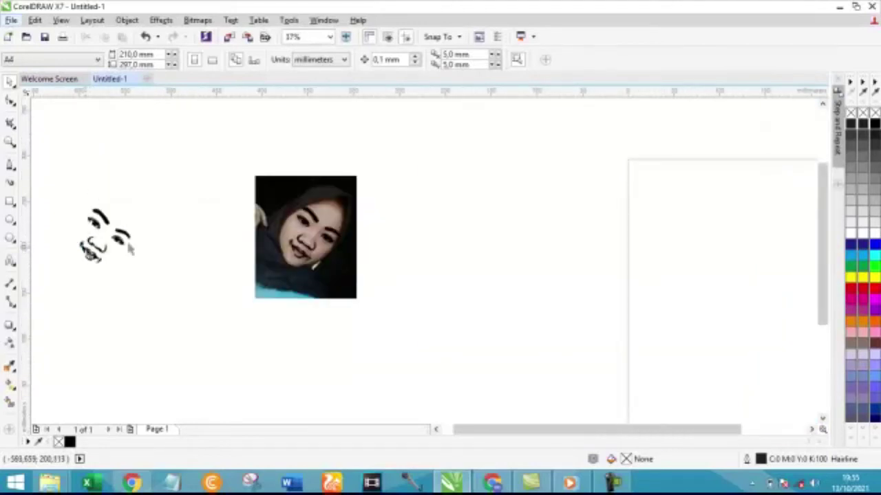
{"action": "key", "text": "ctrl+z"}
{"action": "key", "text": "ctrl+z"}
{"action": "key", "text": "ctrl+z"}
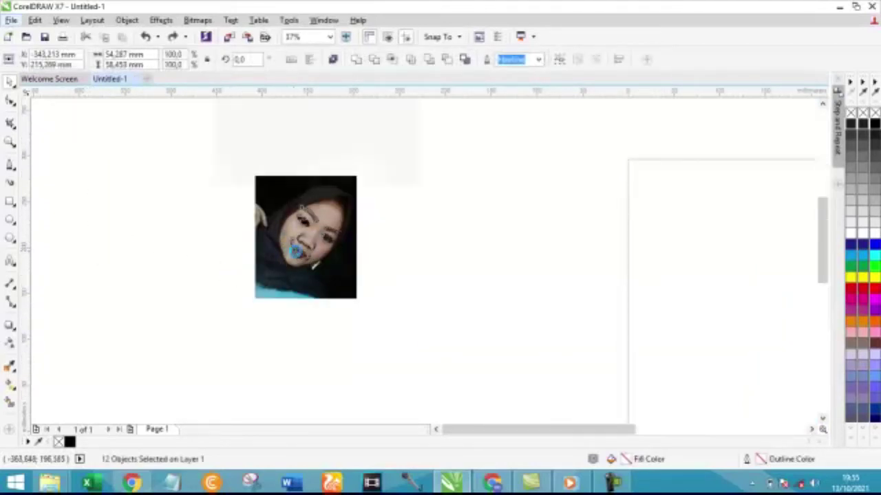
{"action": "scroll", "coordinate": [275, 258], "scroll_direction": "up", "scroll_amount": 2}
{"action": "scroll", "coordinate": [390, 241], "scroll_direction": "down", "scroll_amount": 1}
Step: Select the lip outline and draw a closed crease path inside the lips
{"action": "scroll", "coordinate": [353, 245], "scroll_direction": "up", "scroll_amount": 2}
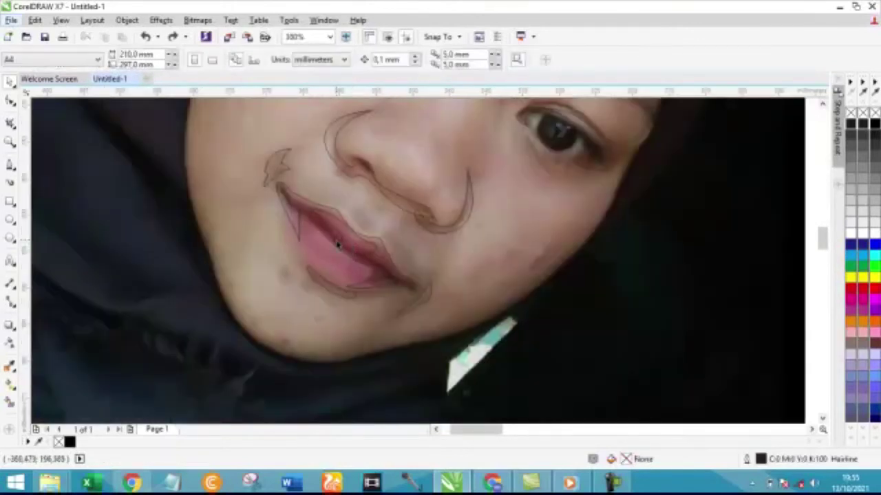
{"action": "scroll", "coordinate": [351, 242], "scroll_direction": "up", "scroll_amount": 3}
{"action": "left_click", "coordinate": [332, 234]}
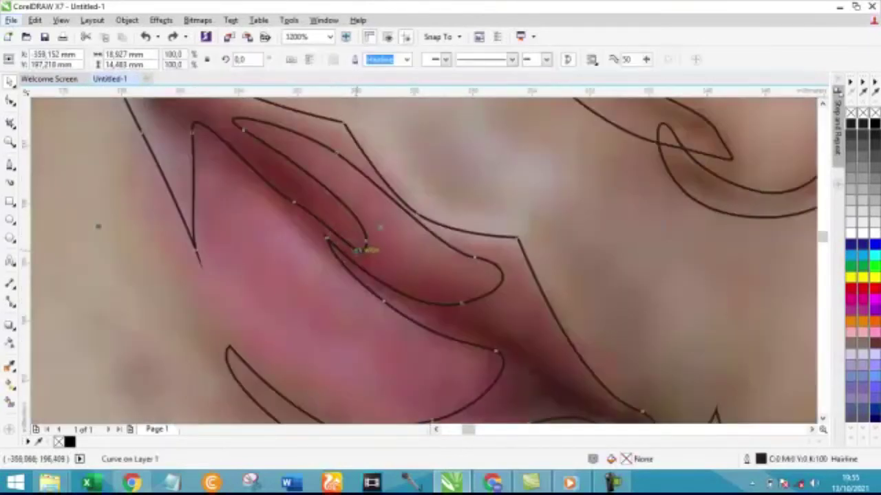
{"action": "left_click", "coordinate": [12, 163]}
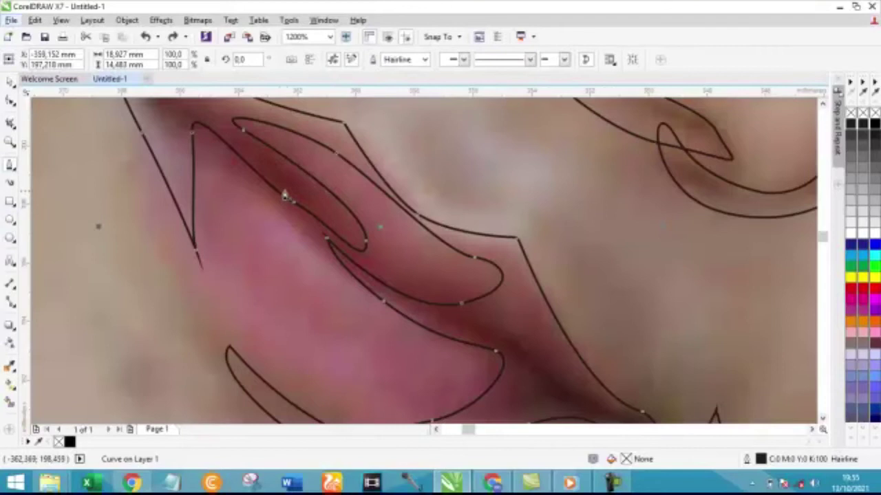
{"action": "left_click", "coordinate": [285, 198]}
{"action": "left_click", "coordinate": [397, 306]}
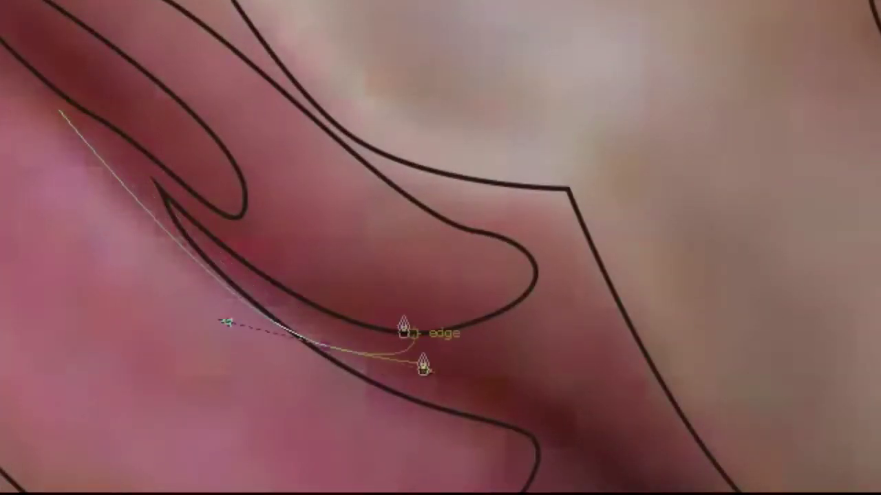
{"action": "left_click_drag", "start_coordinate": [423, 366], "coordinate": [425, 369]}
{"action": "left_click_drag", "start_coordinate": [436, 301], "coordinate": [216, 245]}
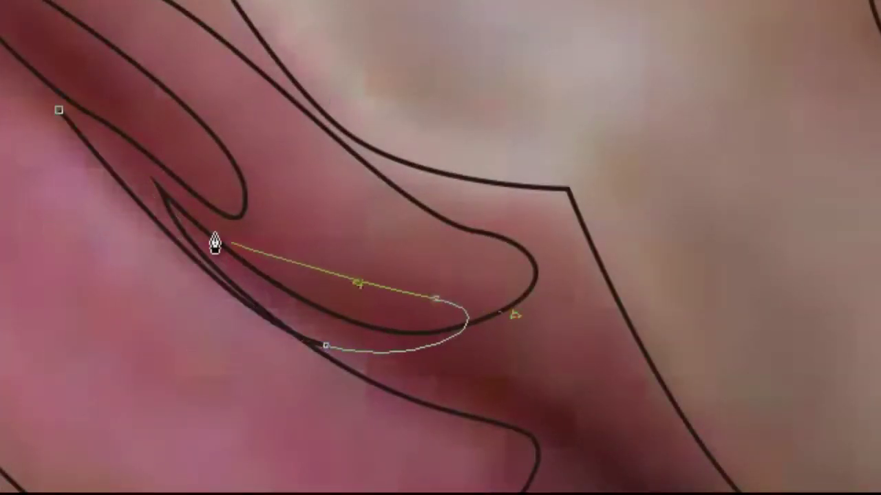
{"action": "left_click_drag", "start_coordinate": [141, 131], "coordinate": [91, 91]}
{"action": "left_click_drag", "start_coordinate": [24, 53], "coordinate": [14, 97]}
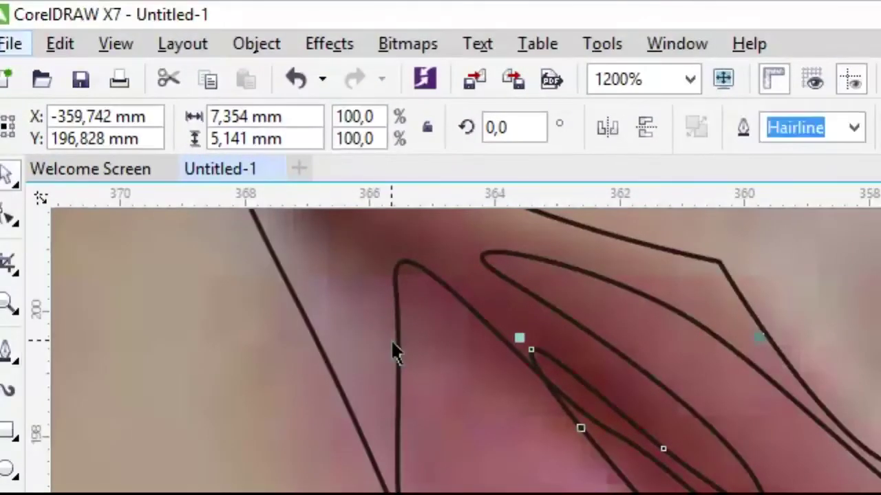
Step: Combine the crease with the lip outline, then drag the left mouth-corner node to reshape it
{"action": "key", "text": "space"}
{"action": "left_click", "coordinate": [745, 128]}
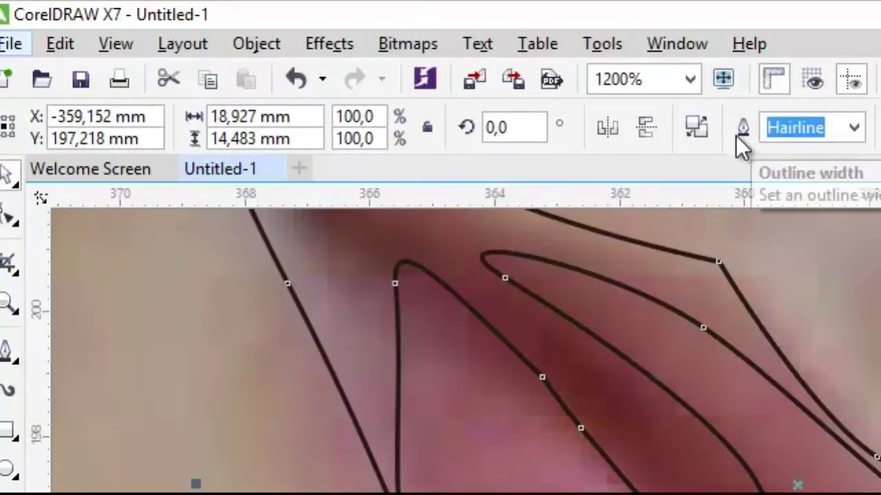
{"action": "left_click", "coordinate": [6, 355]}
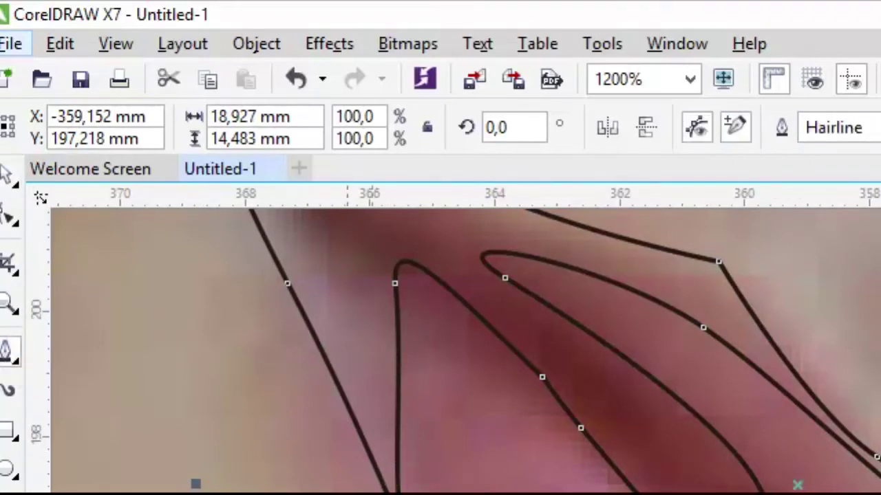
{"action": "left_click", "coordinate": [10, 215]}
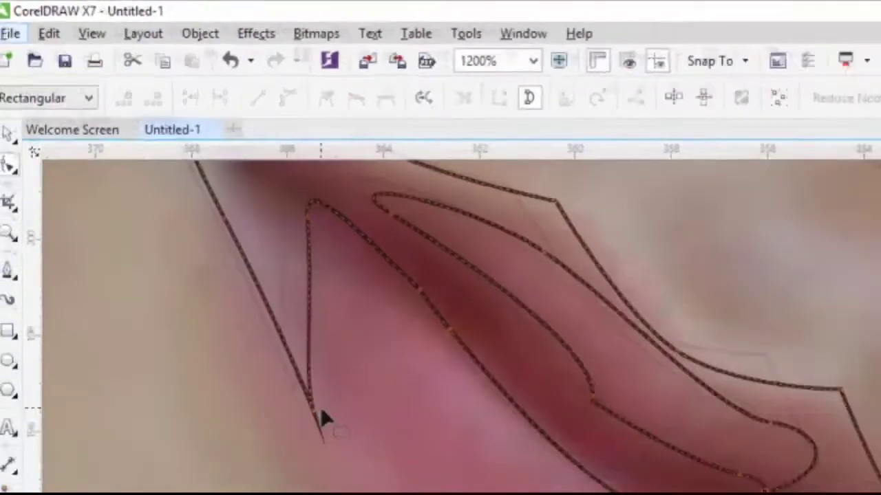
{"action": "scroll", "coordinate": [192, 273], "scroll_direction": "down", "scroll_amount": 2}
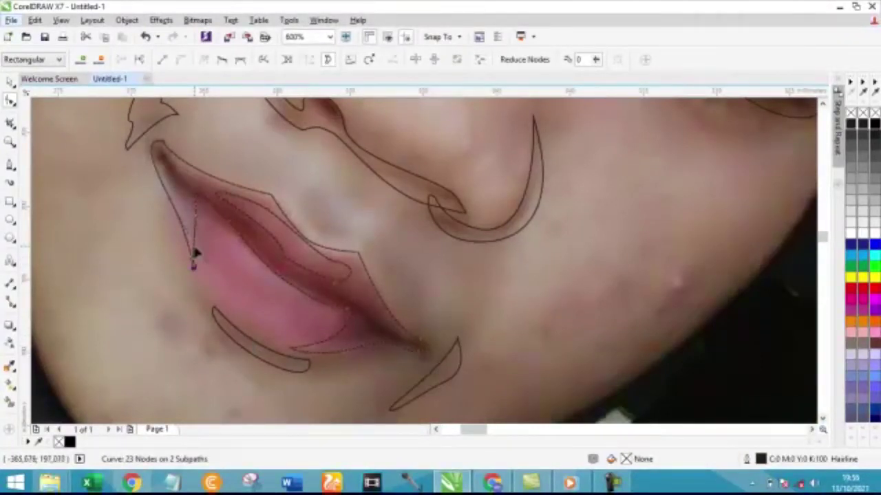
{"action": "scroll", "coordinate": [193, 254], "scroll_direction": "up", "scroll_amount": 2}
{"action": "mouse_move", "coordinate": [195, 272]}
{"action": "left_mouse_down"}
{"action": "mouse_move", "coordinate": [209, 282]}
{"action": "mouse_move", "coordinate": [148, 275]}
{"action": "left_mouse_up"}
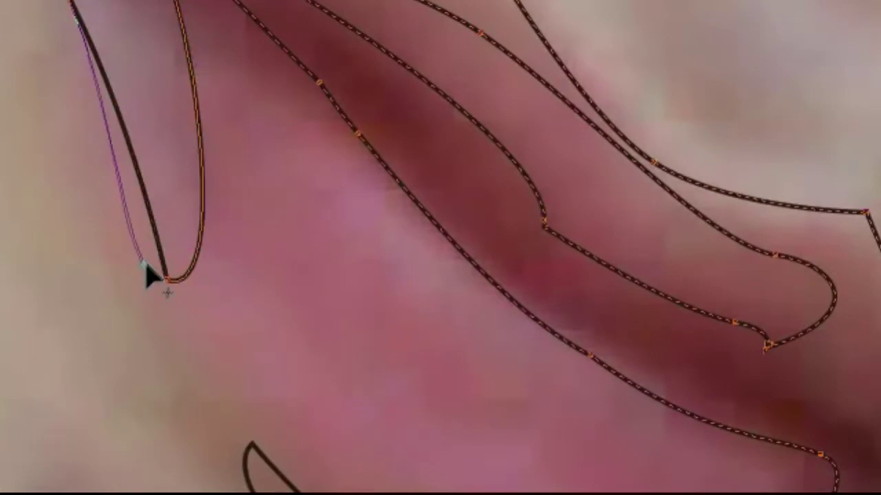
{"action": "mouse_move", "coordinate": [187, 282]}
{"action": "left_mouse_down"}
{"action": "mouse_move", "coordinate": [223, 310]}
{"action": "mouse_move", "coordinate": [167, 298]}
{"action": "left_mouse_up"}
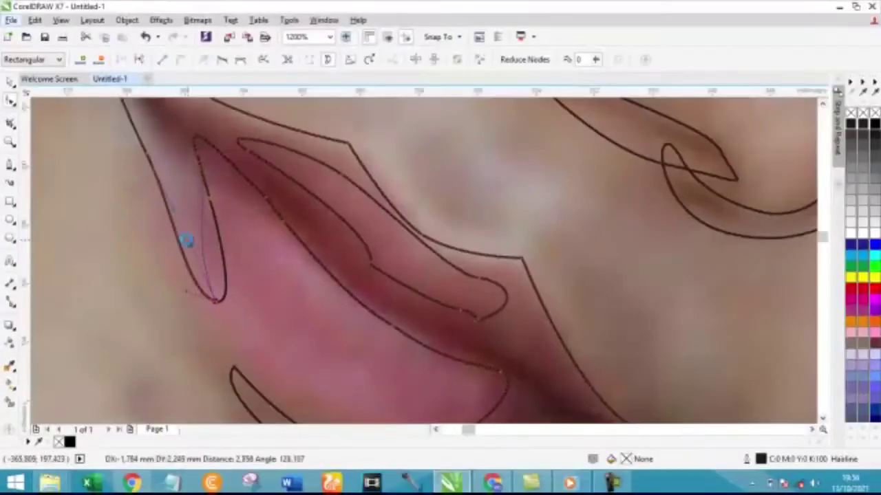
{"action": "scroll", "coordinate": [256, 281], "scroll_direction": "down", "scroll_amount": 2}
{"action": "scroll", "coordinate": [294, 371], "scroll_direction": "down", "scroll_amount": 2}
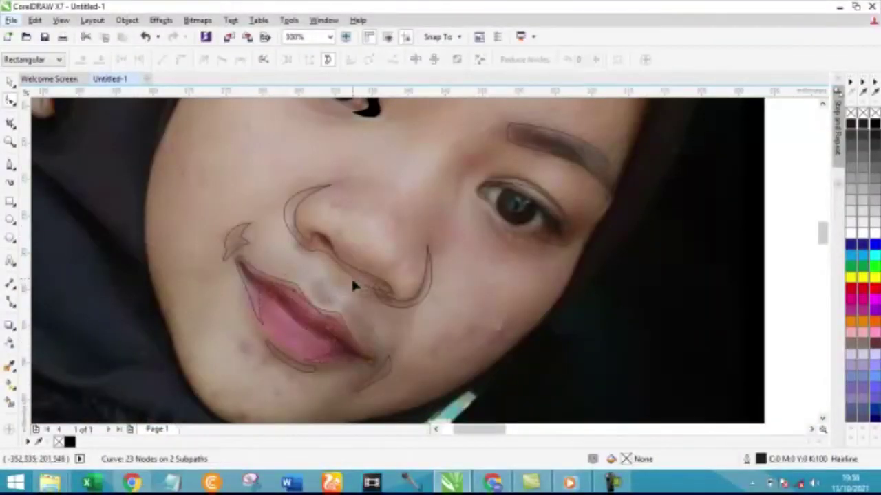
{"action": "scroll", "coordinate": [352, 283], "scroll_direction": "down", "scroll_amount": 2}
Step: With the Bezier tool, start a curve and place its first curved nodes along the hijab edge
{"action": "left_click", "coordinate": [10, 169]}
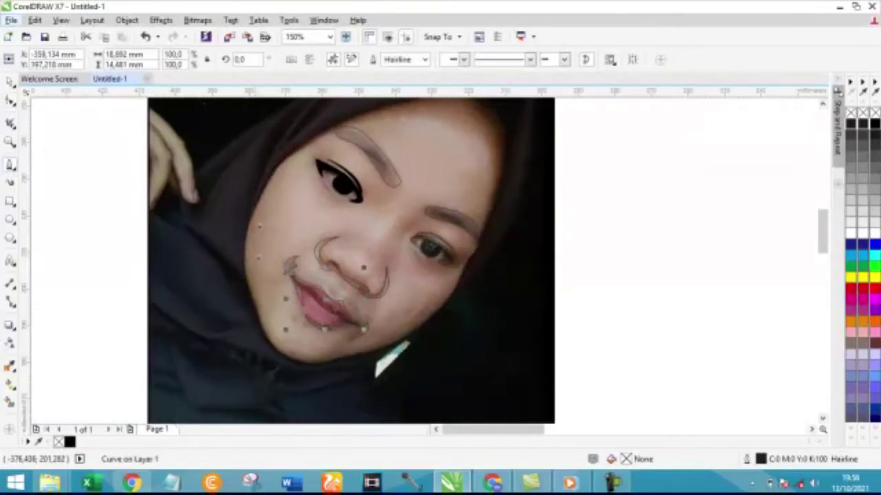
{"action": "scroll", "coordinate": [289, 270], "scroll_direction": "down", "scroll_amount": 2}
{"action": "scroll", "coordinate": [412, 268], "scroll_direction": "up", "scroll_amount": 2}
{"action": "scroll", "coordinate": [332, 213], "scroll_direction": "down", "scroll_amount": 2}
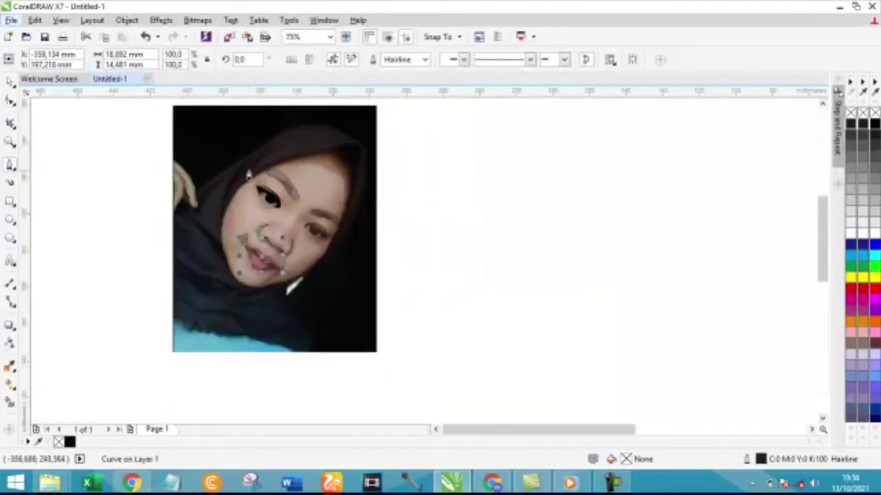
{"action": "scroll", "coordinate": [249, 174], "scroll_direction": "up", "scroll_amount": 2}
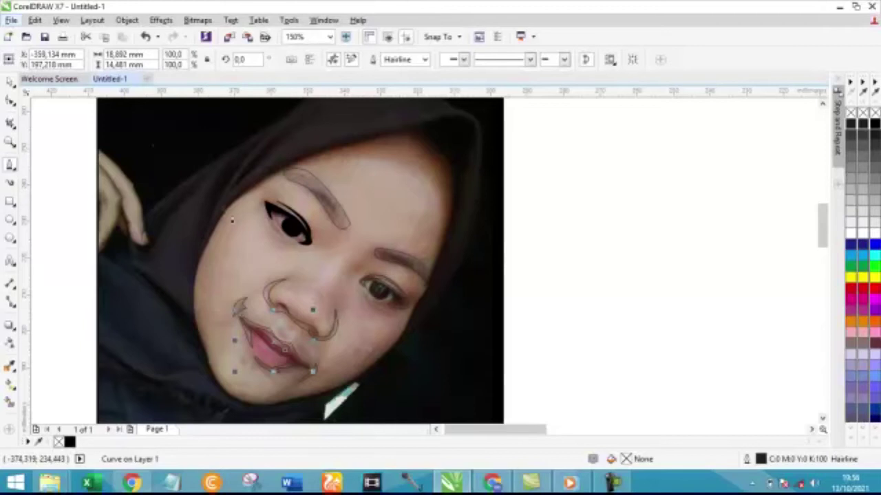
{"action": "scroll", "coordinate": [220, 222], "scroll_direction": "up", "scroll_amount": 2}
{"action": "left_click", "coordinate": [163, 339]}
{"action": "scroll", "coordinate": [282, 180], "scroll_direction": "down", "scroll_amount": 3}
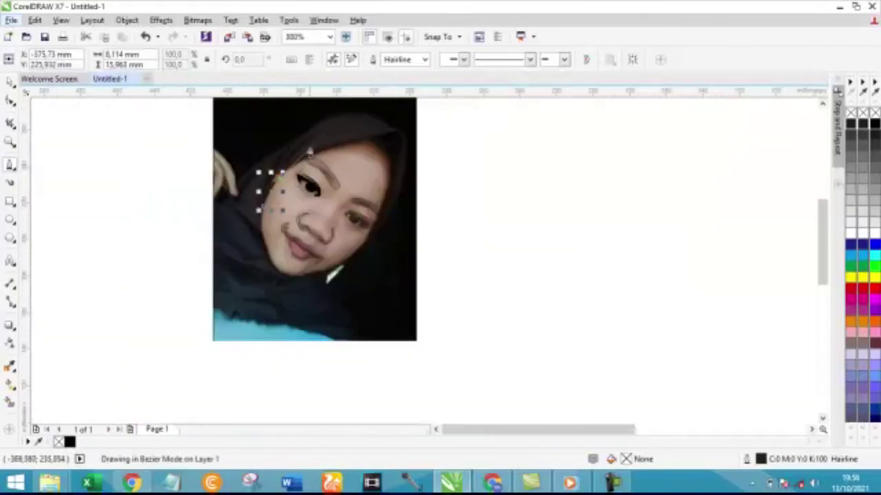
{"action": "scroll", "coordinate": [299, 195], "scroll_direction": "up", "scroll_amount": 3}
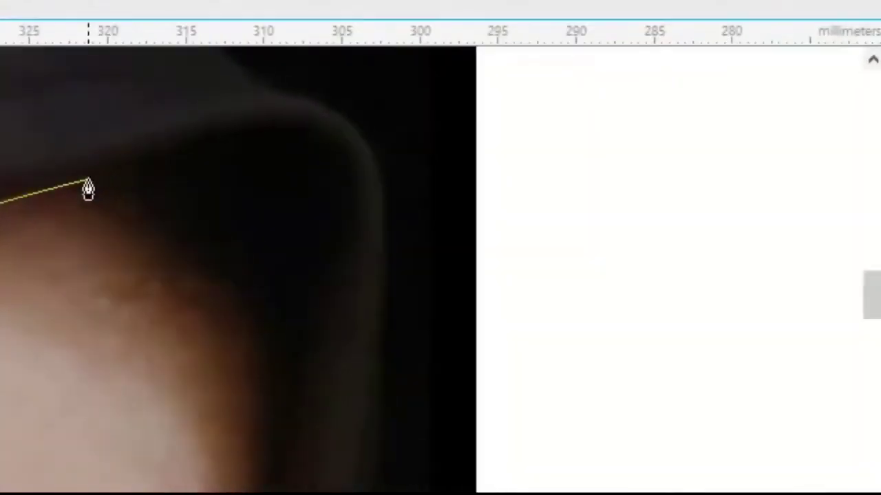
{"action": "left_click_drag", "start_coordinate": [88, 180], "coordinate": [183, 172]}
{"action": "mouse_move", "coordinate": [342, 130]}
{"action": "left_mouse_down"}
{"action": "mouse_move", "coordinate": [385, 158]}
{"action": "mouse_move", "coordinate": [379, 172]}
{"action": "left_mouse_up"}
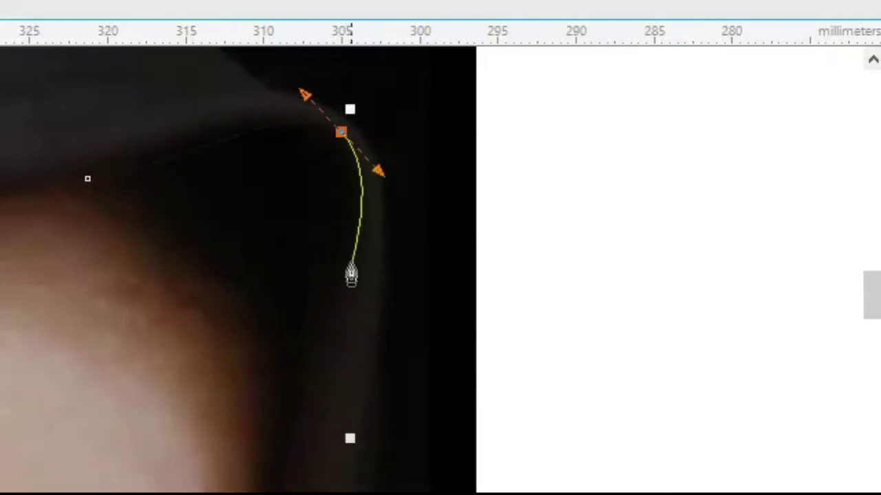
{"action": "scroll", "coordinate": [365, 158], "scroll_direction": "down", "scroll_amount": 2}
{"action": "scroll", "coordinate": [360, 222], "scroll_direction": "up", "scroll_amount": 4}
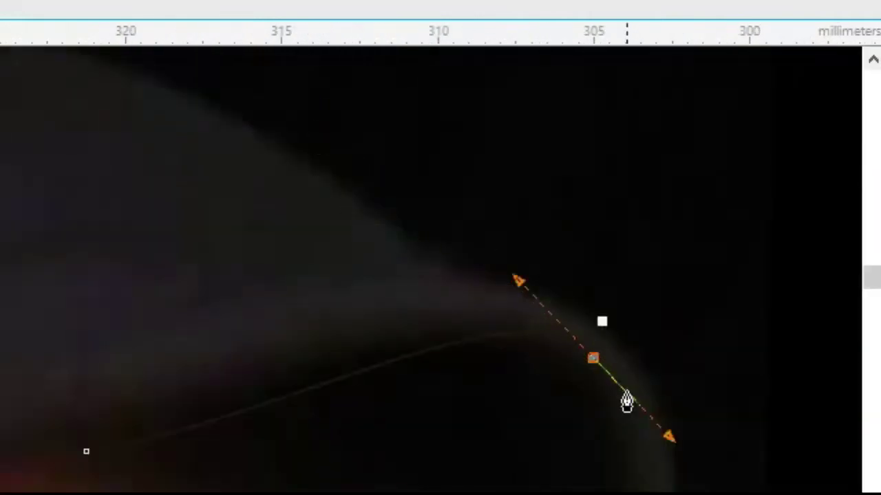
Step: Continue the curve along the hijab's outer rim over the forehead
{"action": "left_click", "coordinate": [592, 358]}
{"action": "left_click_drag", "start_coordinate": [558, 304], "coordinate": [497, 291]}
{"action": "left_click_drag", "start_coordinate": [362, 275], "coordinate": [304, 256]}
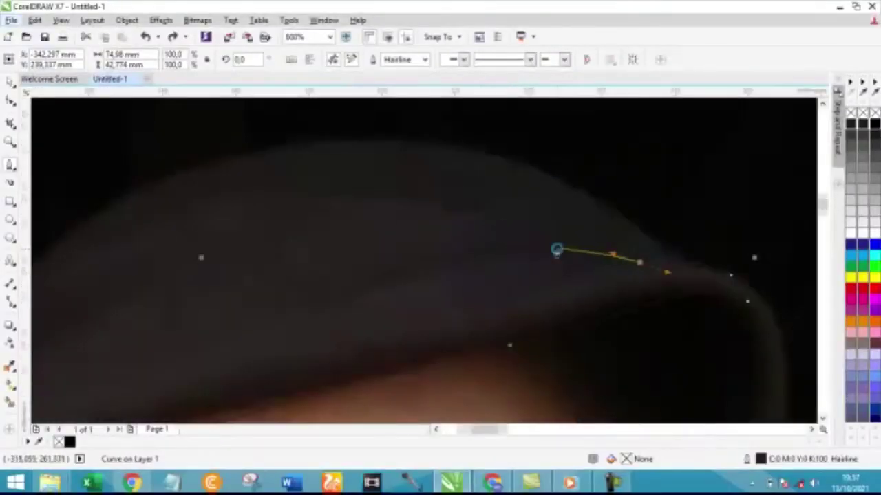
{"action": "scroll", "coordinate": [534, 268], "scroll_direction": "down", "scroll_amount": 1}
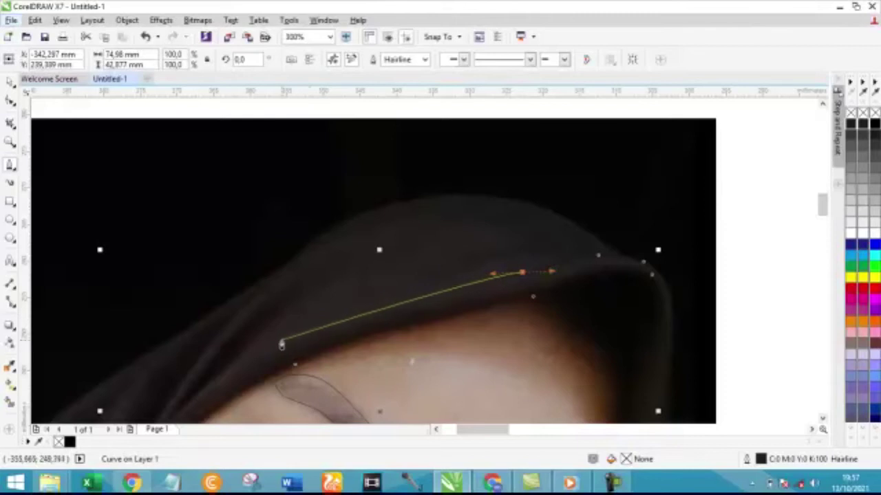
{"action": "scroll", "coordinate": [319, 316], "scroll_direction": "down", "scroll_amount": 1}
{"action": "scroll", "coordinate": [284, 338], "scroll_direction": "up", "scroll_amount": 1}
{"action": "scroll", "coordinate": [413, 289], "scroll_direction": "down", "scroll_amount": 1}
{"action": "scroll", "coordinate": [350, 321], "scroll_direction": "up", "scroll_amount": 1}
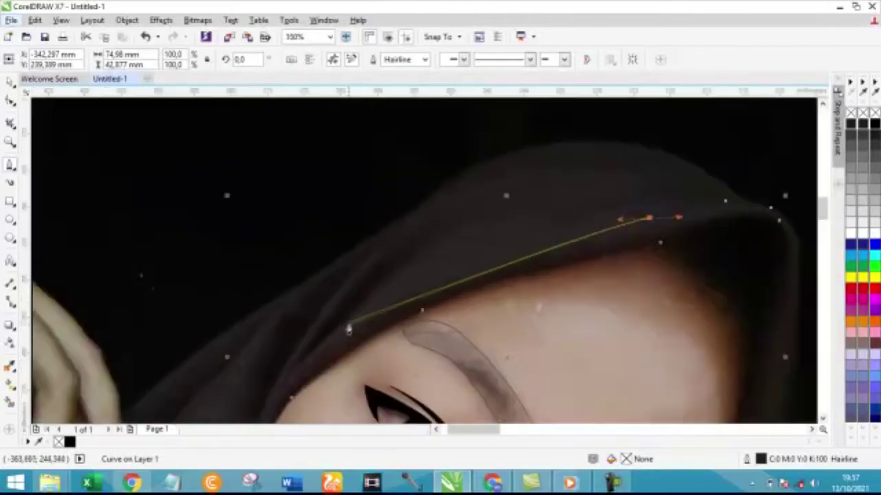
{"action": "mouse_move", "coordinate": [303, 363]}
{"action": "left_mouse_down"}
{"action": "mouse_move", "coordinate": [273, 411]}
{"action": "mouse_move", "coordinate": [254, 376]}
{"action": "left_mouse_up"}
{"action": "left_click_drag", "start_coordinate": [413, 192], "coordinate": [478, 163]}
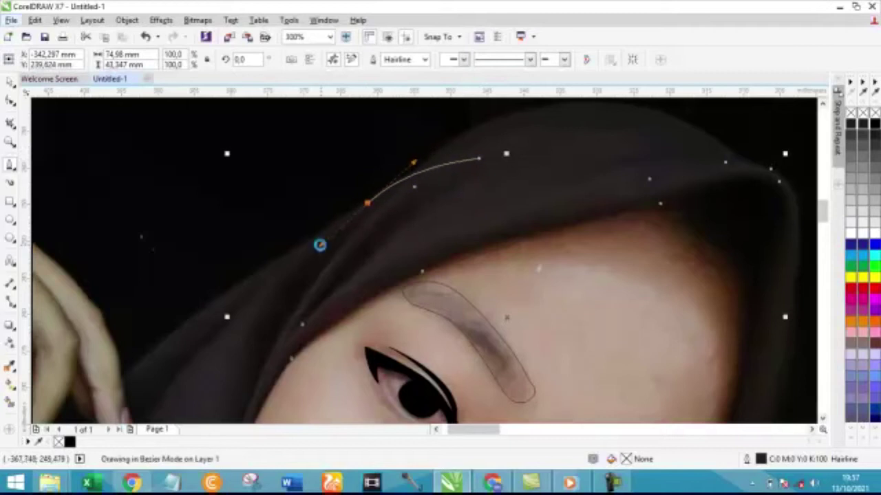
{"action": "scroll", "coordinate": [266, 350], "scroll_direction": "down", "scroll_amount": 4}
{"action": "scroll", "coordinate": [297, 338], "scroll_direction": "up", "scroll_amount": 4}
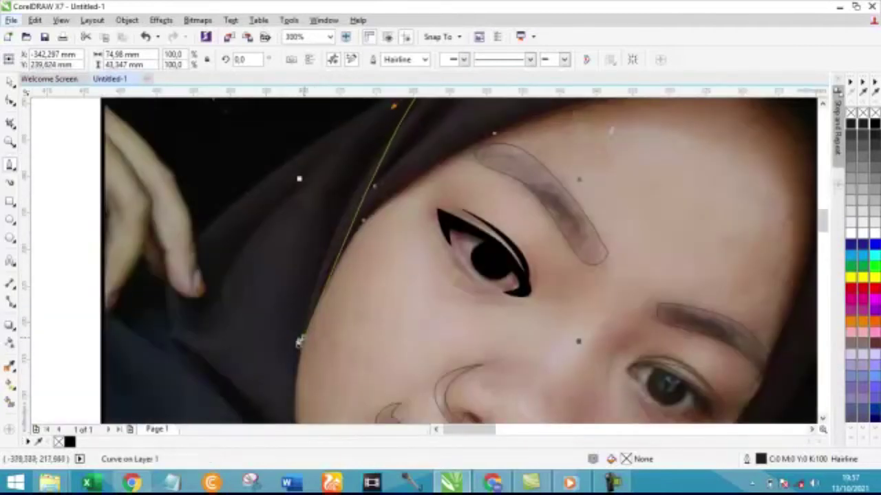
Step: Bend the curve down toward the face, then along the hijab's top edge
{"action": "left_click_drag", "start_coordinate": [297, 338], "coordinate": [309, 250]}
{"action": "scroll", "coordinate": [309, 250], "scroll_direction": "down", "scroll_amount": 3}
{"action": "scroll", "coordinate": [413, 198], "scroll_direction": "up", "scroll_amount": 2}
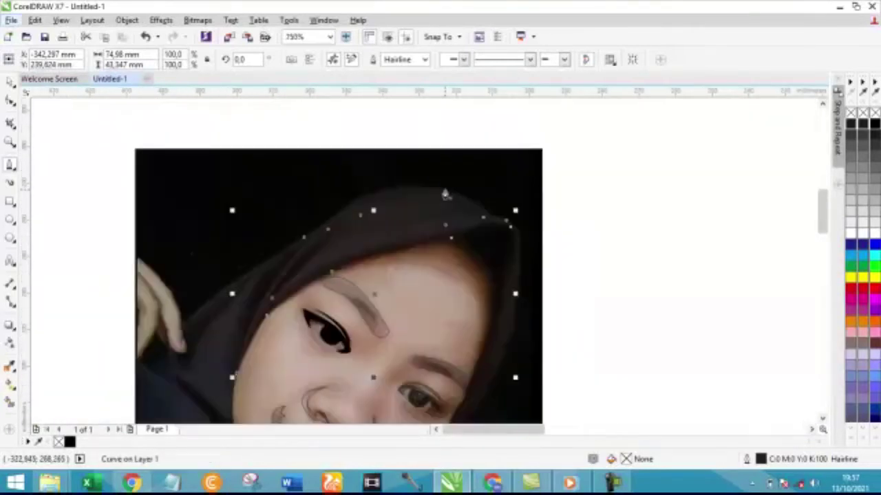
{"action": "scroll", "coordinate": [369, 192], "scroll_direction": "up", "scroll_amount": 2}
{"action": "scroll", "coordinate": [390, 211], "scroll_direction": "up", "scroll_amount": 1}
{"action": "left_click", "coordinate": [236, 288]}
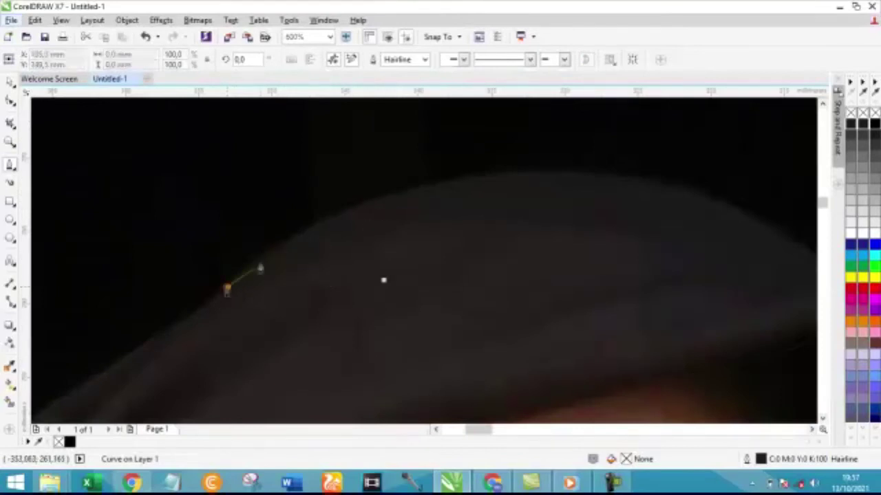
{"action": "scroll", "coordinate": [413, 227], "scroll_direction": "down", "scroll_amount": 1}
{"action": "mouse_move", "coordinate": [557, 185]}
{"action": "left_mouse_down"}
{"action": "mouse_move", "coordinate": [628, 183]}
{"action": "mouse_move", "coordinate": [661, 203]}
{"action": "left_mouse_up"}
{"action": "scroll", "coordinate": [564, 184], "scroll_direction": "up", "scroll_amount": 1}
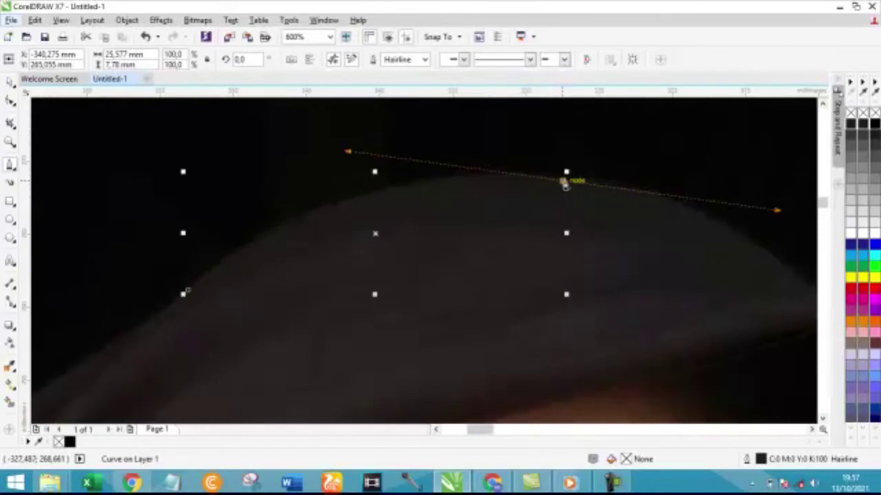
Step: Finish the curve with nodes following the hijab crown and outline
{"action": "left_click_drag", "start_coordinate": [443, 205], "coordinate": [404, 224]}
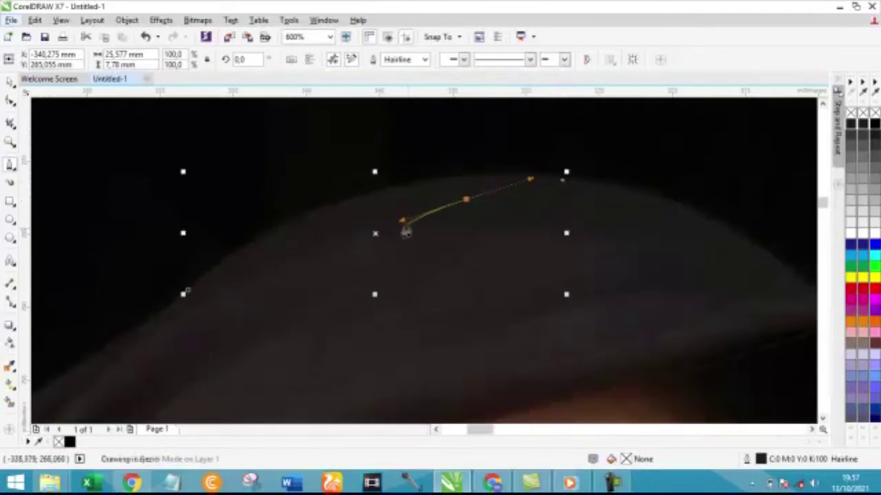
{"action": "left_click_drag", "start_coordinate": [525, 210], "coordinate": [560, 183]}
{"action": "scroll", "coordinate": [687, 206], "scroll_direction": "down", "scroll_amount": 1}
{"action": "left_click_drag", "start_coordinate": [667, 207], "coordinate": [718, 223]}
{"action": "scroll", "coordinate": [688, 234], "scroll_direction": "up", "scroll_amount": 3}
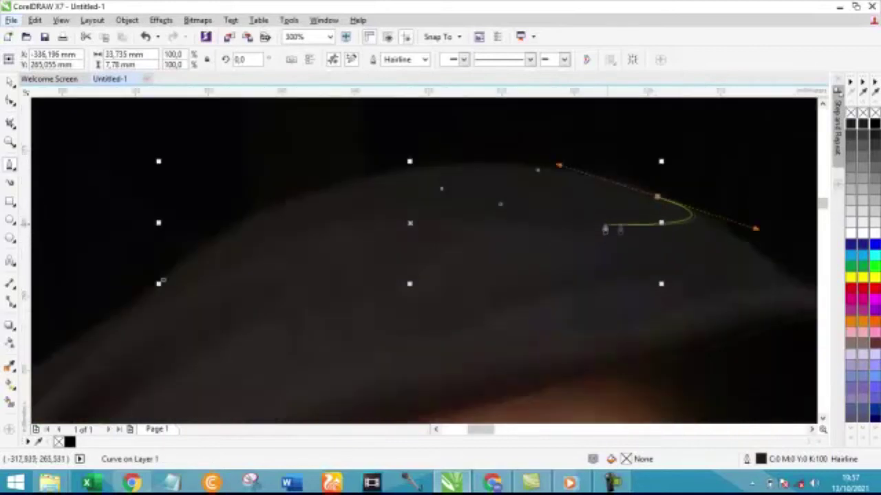
{"action": "left_click_drag", "start_coordinate": [533, 221], "coordinate": [447, 224]}
{"action": "left_click_drag", "start_coordinate": [321, 224], "coordinate": [288, 233]}
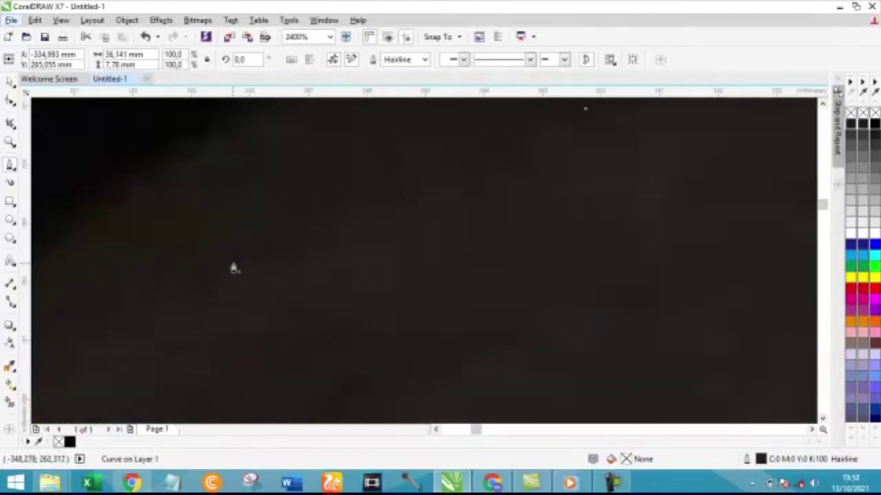
{"action": "scroll", "coordinate": [374, 213], "scroll_direction": "down", "scroll_amount": 3}
{"action": "scroll", "coordinate": [657, 230], "scroll_direction": "down", "scroll_amount": 3}
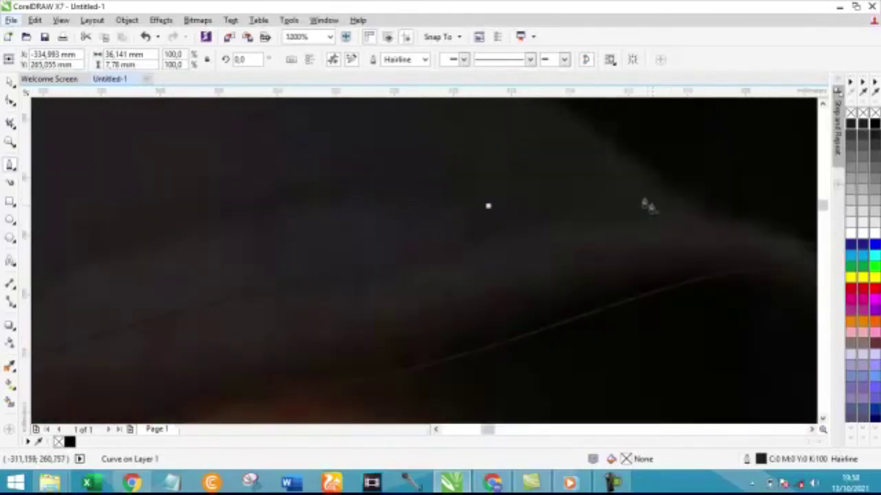
{"action": "scroll", "coordinate": [577, 234], "scroll_direction": "up", "scroll_amount": 2}
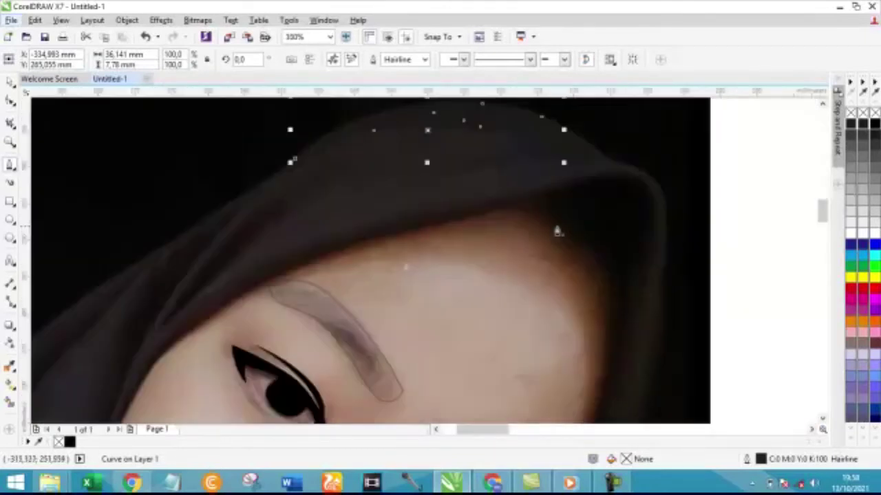
Step: Start a curve at the forehead's right edge and undo a stray segment
{"action": "left_click", "coordinate": [523, 223]}
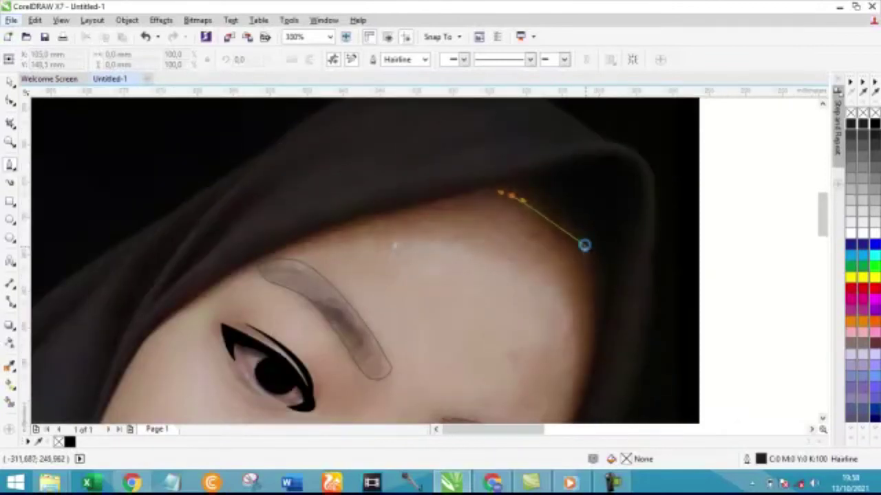
{"action": "scroll", "coordinate": [596, 277], "scroll_direction": "down", "scroll_amount": 1}
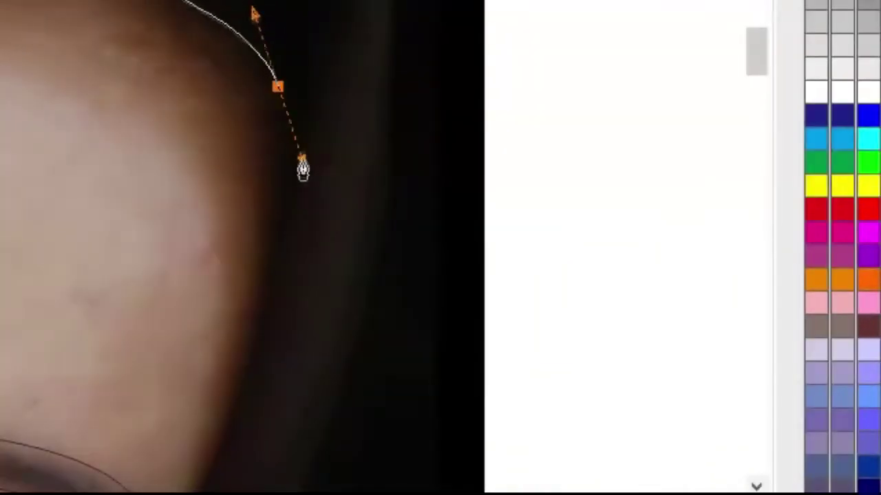
{"action": "scroll", "coordinate": [613, 282], "scroll_direction": "down", "scroll_amount": 2}
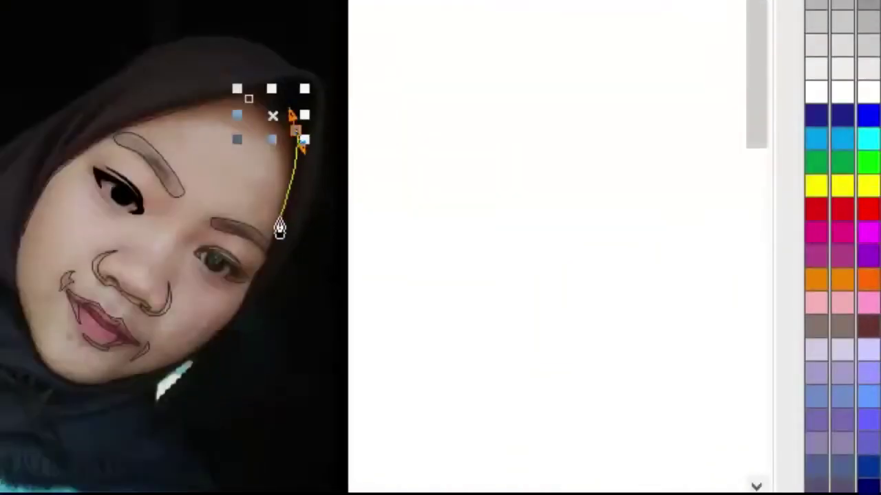
{"action": "scroll", "coordinate": [251, 118], "scroll_direction": "up", "scroll_amount": 2}
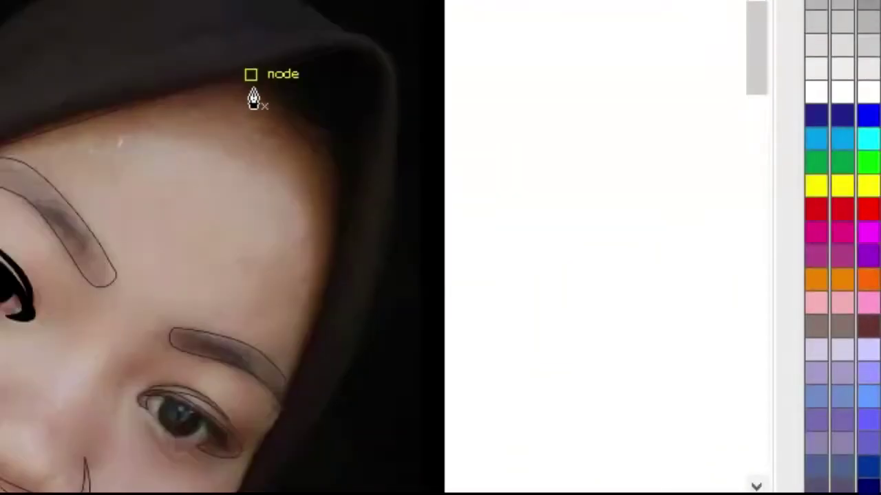
{"action": "scroll", "coordinate": [304, 122], "scroll_direction": "up", "scroll_amount": 2}
{"action": "left_click_drag", "start_coordinate": [214, 61], "coordinate": [269, 99]}
{"action": "left_click", "coordinate": [368, 229]}
{"action": "scroll", "coordinate": [641, 303], "scroll_direction": "down", "scroll_amount": 2}
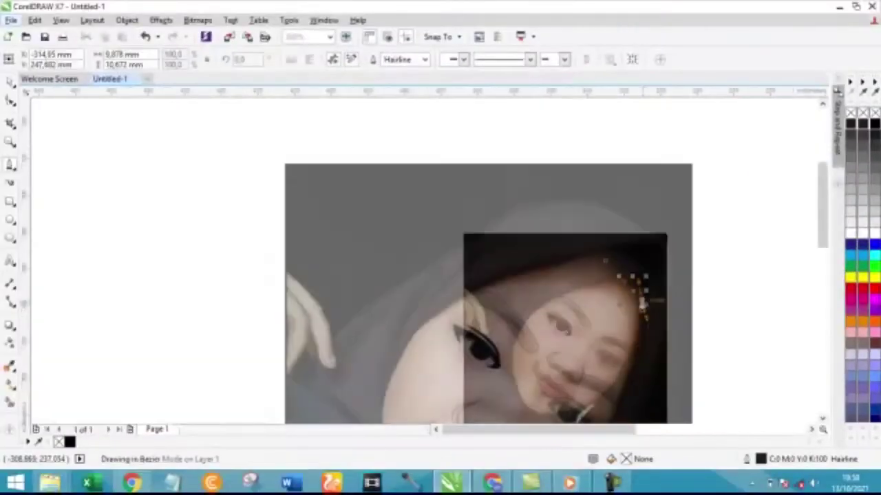
{"action": "scroll", "coordinate": [641, 303], "scroll_direction": "up", "scroll_amount": 2}
{"action": "left_click_drag", "start_coordinate": [634, 344], "coordinate": [618, 371]}
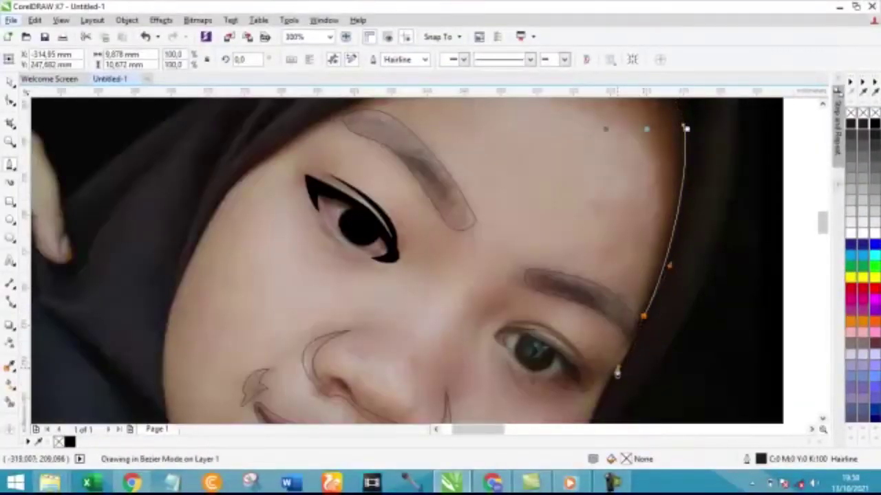
{"action": "scroll", "coordinate": [621, 371], "scroll_direction": "up", "scroll_amount": 2}
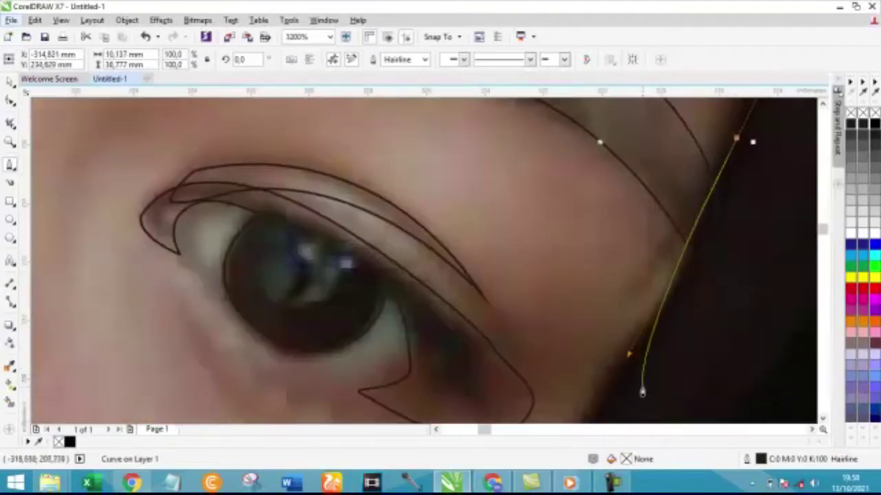
{"action": "scroll", "coordinate": [641, 389], "scroll_direction": "down", "scroll_amount": 2}
{"action": "scroll", "coordinate": [659, 304], "scroll_direction": "up", "scroll_amount": 2}
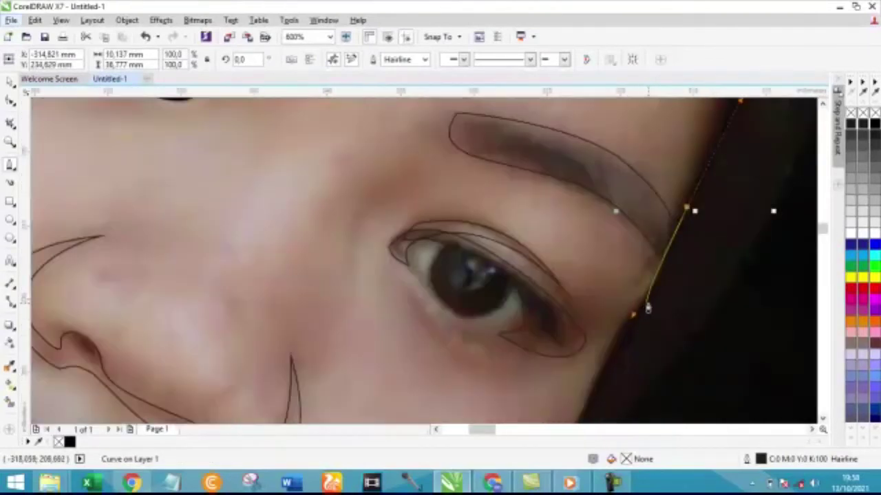
{"action": "key", "text": "ctrl+z"}
Step: Continue the outline down the cheek, undoing a misplaced node
{"action": "scroll", "coordinate": [626, 342], "scroll_direction": "down", "scroll_amount": 2}
{"action": "scroll", "coordinate": [668, 253], "scroll_direction": "down", "scroll_amount": 1}
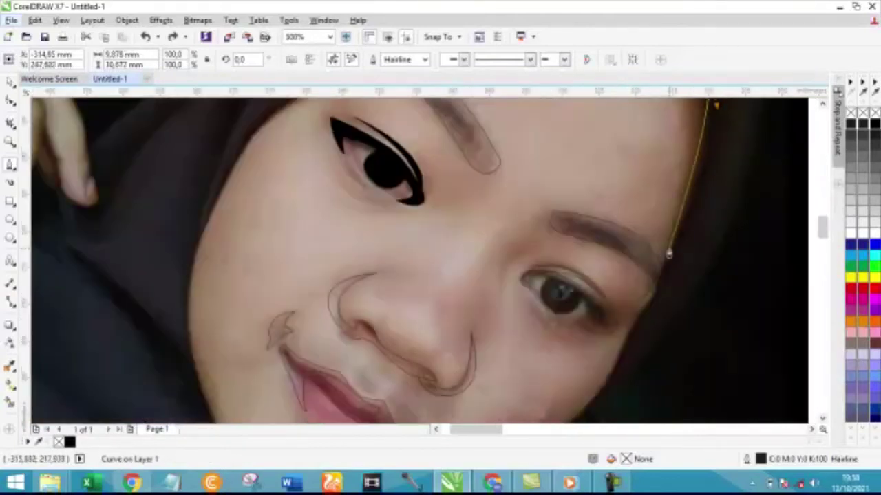
{"action": "left_click_drag", "start_coordinate": [671, 262], "coordinate": [620, 359]}
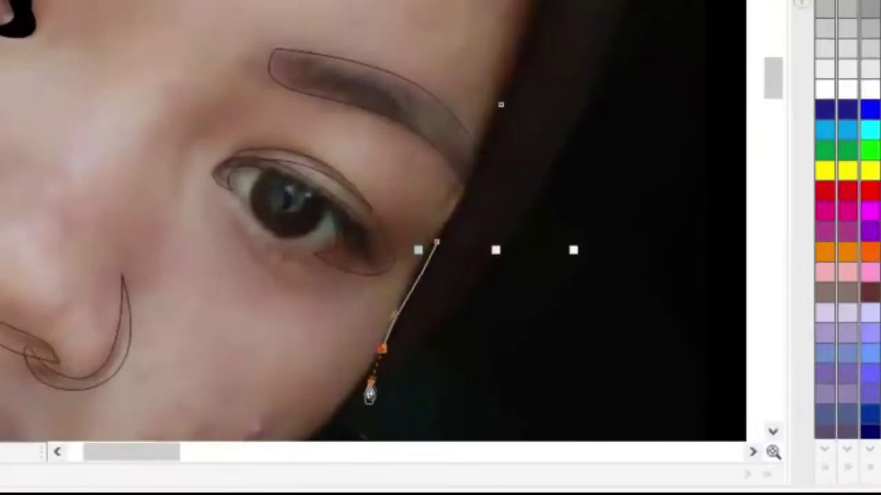
{"action": "left_click_drag", "start_coordinate": [353, 426], "coordinate": [351, 416]}
{"action": "scroll", "coordinate": [350, 399], "scroll_direction": "down", "scroll_amount": 2}
{"action": "scroll", "coordinate": [337, 413], "scroll_direction": "up", "scroll_amount": 2}
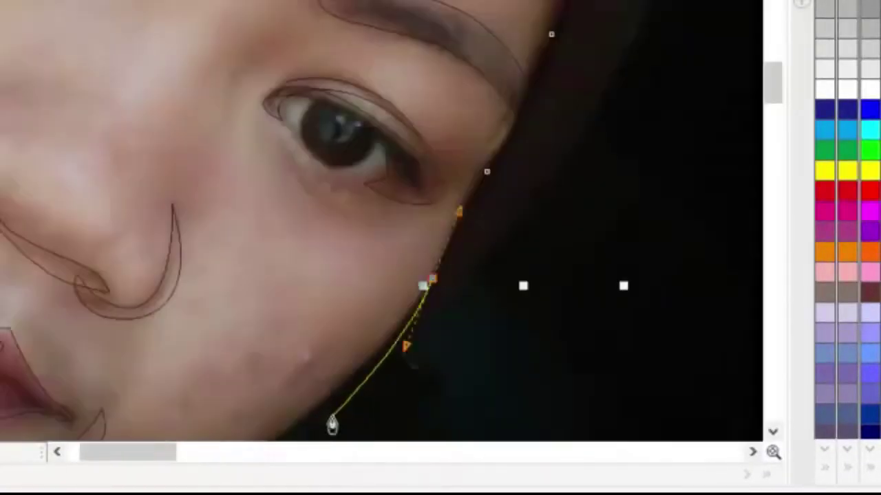
{"action": "key", "text": "ctrl+z"}
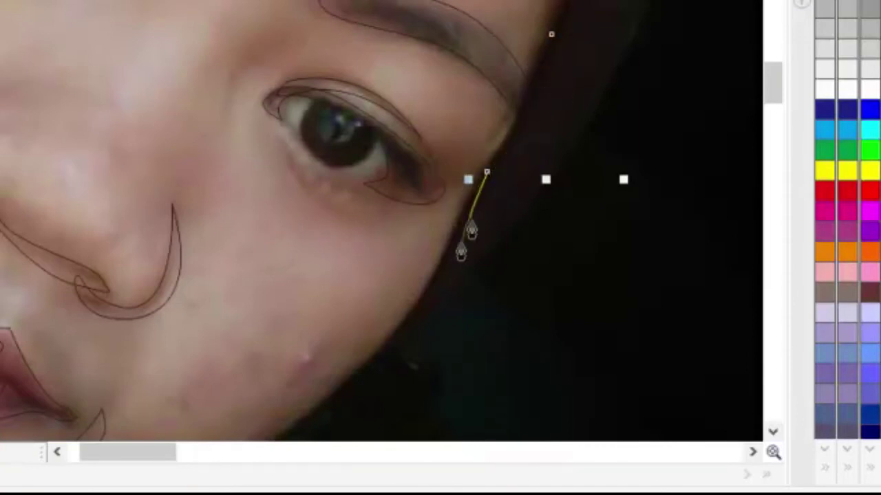
Step: Bend the outline along the hijab edge beside the eye and up beside the forehead
{"action": "mouse_move", "coordinate": [436, 273]}
{"action": "left_mouse_down"}
{"action": "mouse_move", "coordinate": [421, 339]}
{"action": "mouse_move", "coordinate": [373, 367]}
{"action": "left_mouse_up"}
{"action": "left_click", "coordinate": [366, 370]}
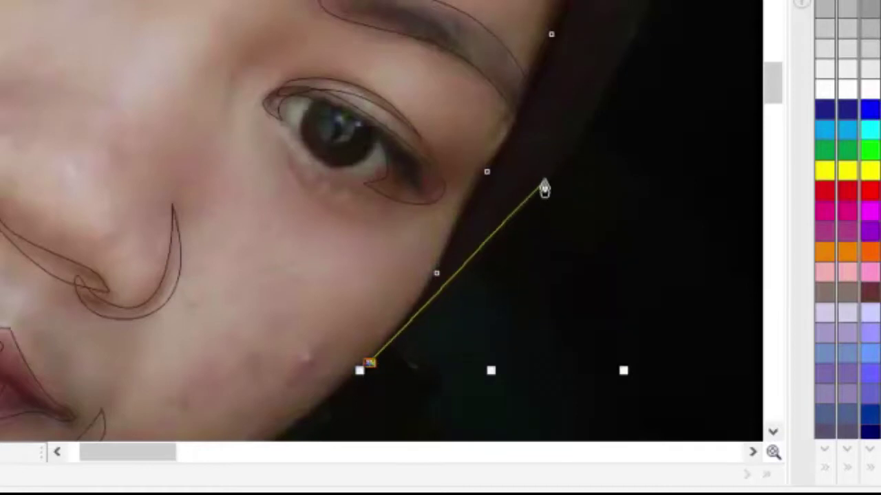
{"action": "mouse_move", "coordinate": [547, 187]}
{"action": "left_mouse_down"}
{"action": "mouse_move", "coordinate": [599, 93]}
{"action": "mouse_move", "coordinate": [616, 84]}
{"action": "left_mouse_up"}
{"action": "scroll", "coordinate": [615, 84], "scroll_direction": "down", "scroll_amount": 3}
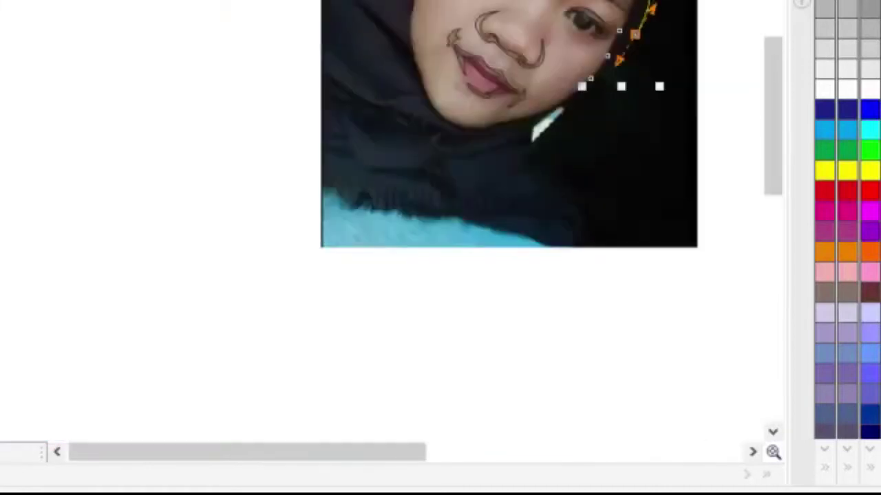
{"action": "scroll", "coordinate": [619, 90], "scroll_direction": "up", "scroll_amount": 3}
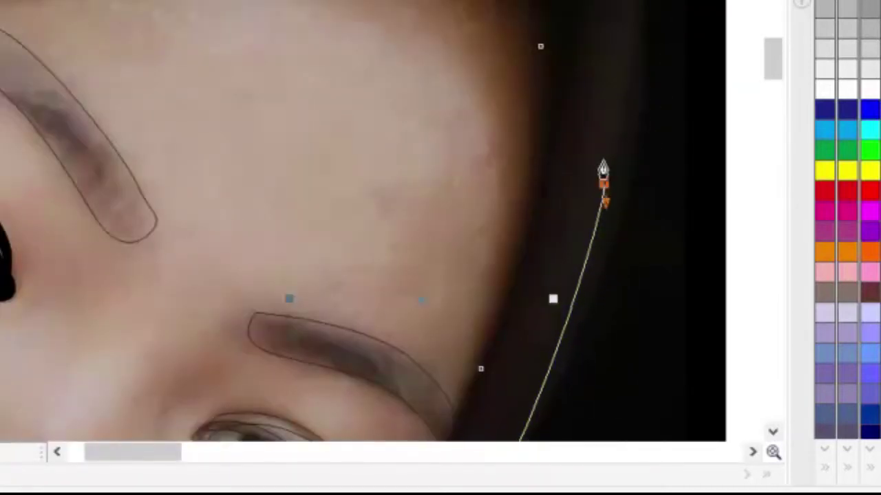
{"action": "left_click_drag", "start_coordinate": [604, 184], "coordinate": [606, 153]}
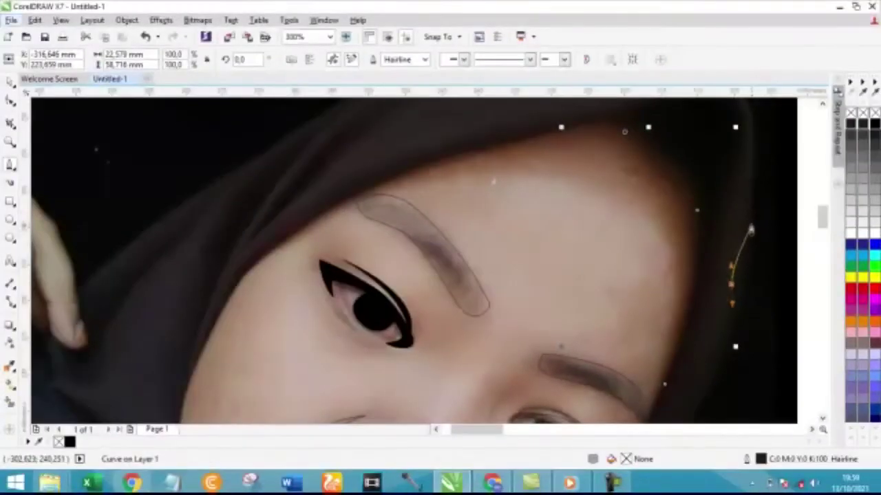
{"action": "scroll", "coordinate": [757, 155], "scroll_direction": "down", "scroll_amount": 3}
{"action": "scroll", "coordinate": [752, 141], "scroll_direction": "up", "scroll_amount": 3}
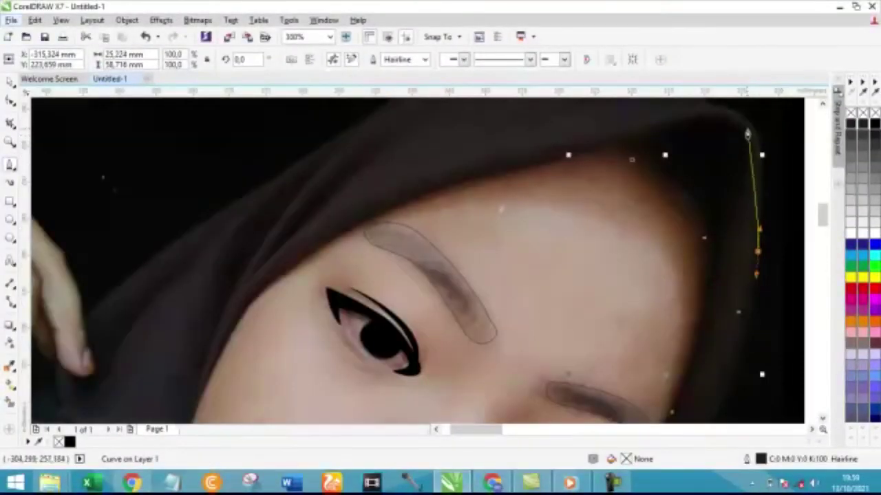
{"action": "scroll", "coordinate": [757, 148], "scroll_direction": "up", "scroll_amount": 2}
Step: Carry the outline around the top-right hood edge and leftward across the forehead
{"action": "left_click_drag", "start_coordinate": [749, 135], "coordinate": [759, 141]}
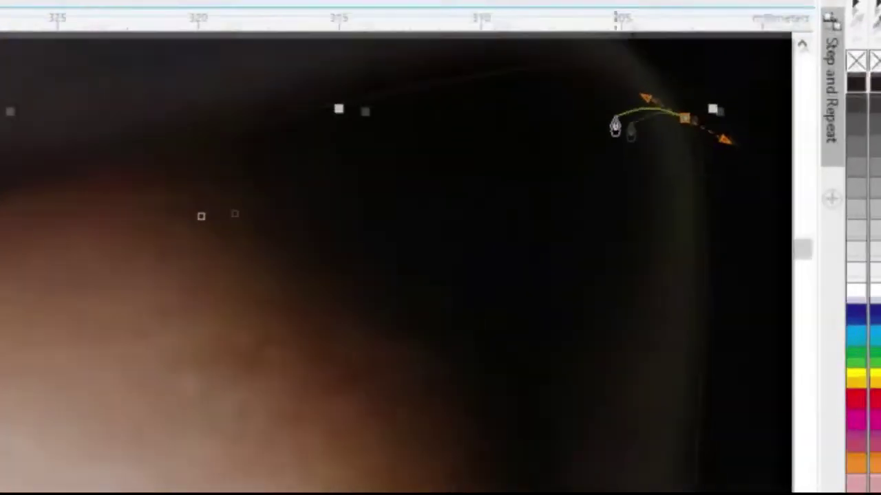
{"action": "left_click", "coordinate": [554, 84]}
{"action": "left_click_drag", "start_coordinate": [615, 217], "coordinate": [571, 373]}
{"action": "left_click_drag", "start_coordinate": [517, 440], "coordinate": [524, 484]}
{"action": "left_click_drag", "start_coordinate": [493, 118], "coordinate": [403, 108]}
{"action": "left_click_drag", "start_coordinate": [131, 219], "coordinate": [116, 200]}
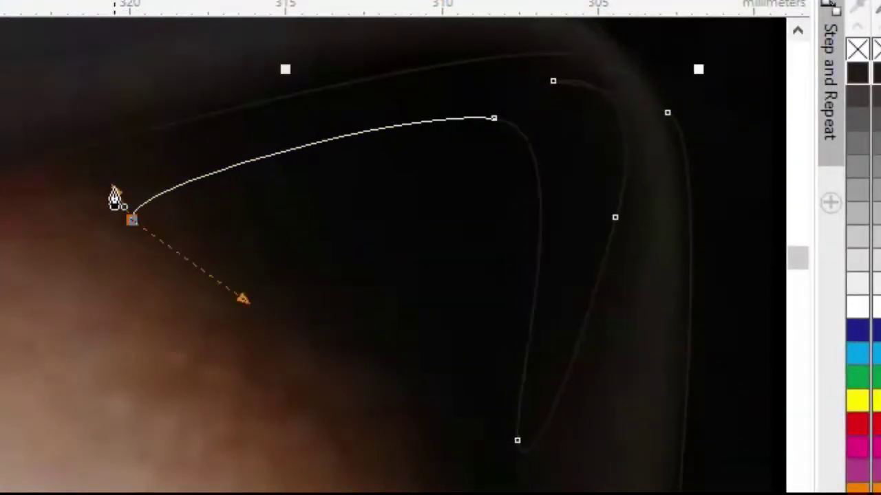
{"action": "scroll", "coordinate": [89, 147], "scroll_direction": "down", "scroll_amount": 4}
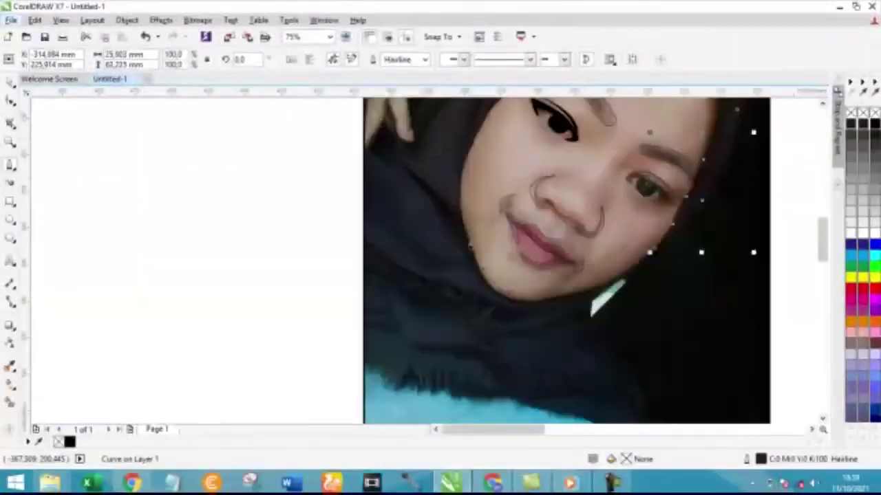
Step: Start a new curve beside the left cheek, bending it along the hijab edge
{"action": "scroll", "coordinate": [482, 197], "scroll_direction": "down", "scroll_amount": 2}
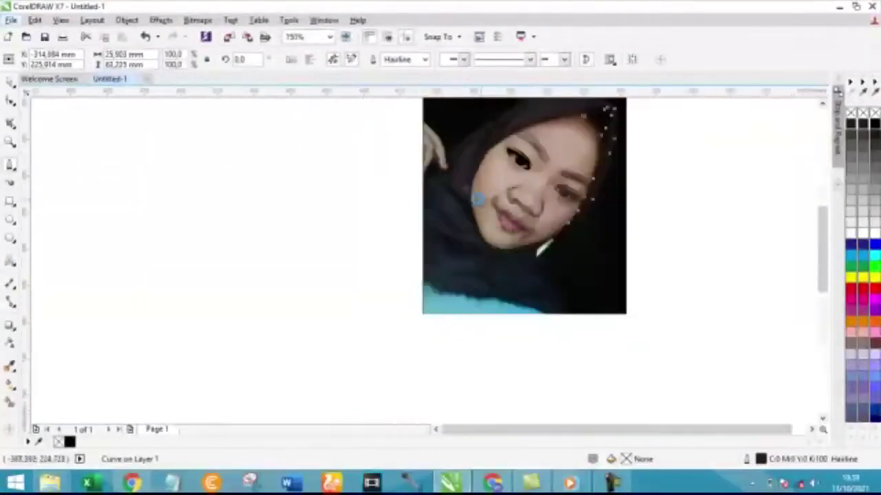
{"action": "scroll", "coordinate": [485, 177], "scroll_direction": "up", "scroll_amount": 2}
{"action": "scroll", "coordinate": [483, 174], "scroll_direction": "up", "scroll_amount": 2}
{"action": "scroll", "coordinate": [476, 189], "scroll_direction": "down", "scroll_amount": 3}
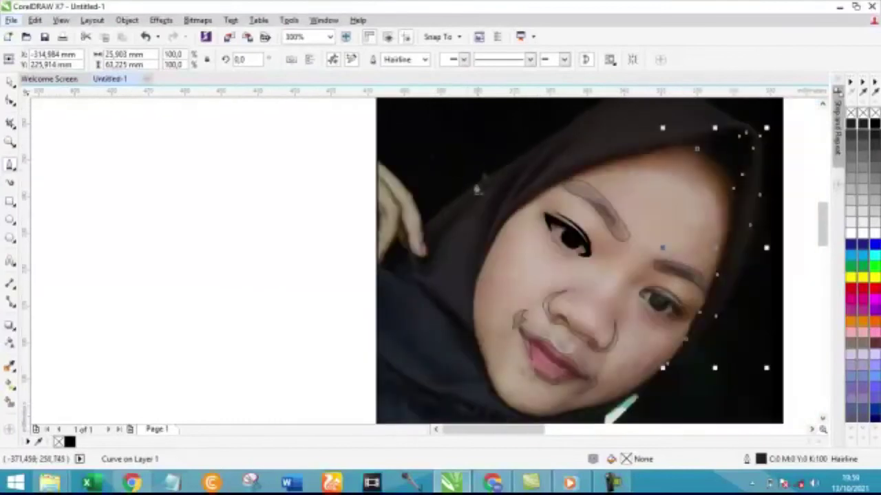
{"action": "scroll", "coordinate": [463, 268], "scroll_direction": "up", "scroll_amount": 1}
{"action": "scroll", "coordinate": [463, 269], "scroll_direction": "down", "scroll_amount": 1}
{"action": "scroll", "coordinate": [466, 261], "scroll_direction": "up", "scroll_amount": 2}
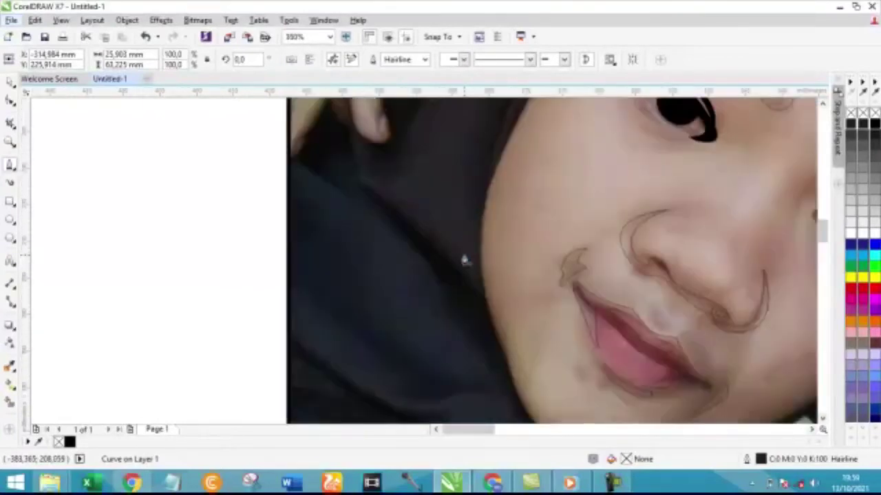
{"action": "scroll", "coordinate": [454, 249], "scroll_direction": "down", "scroll_amount": 2}
{"action": "scroll", "coordinate": [417, 226], "scroll_direction": "up", "scroll_amount": 2}
{"action": "left_click", "coordinate": [400, 228]}
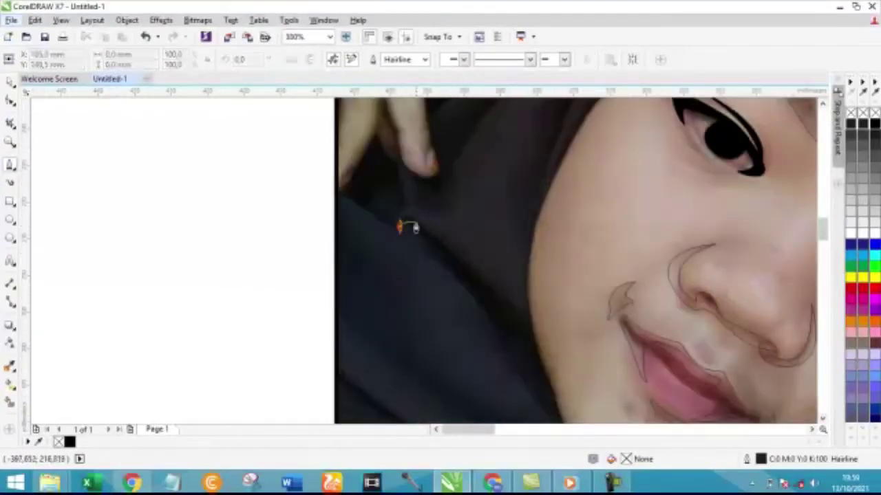
{"action": "mouse_move", "coordinate": [444, 246]}
{"action": "left_mouse_down"}
{"action": "mouse_move", "coordinate": [527, 327]}
{"action": "mouse_move", "coordinate": [537, 367]}
{"action": "left_mouse_up"}
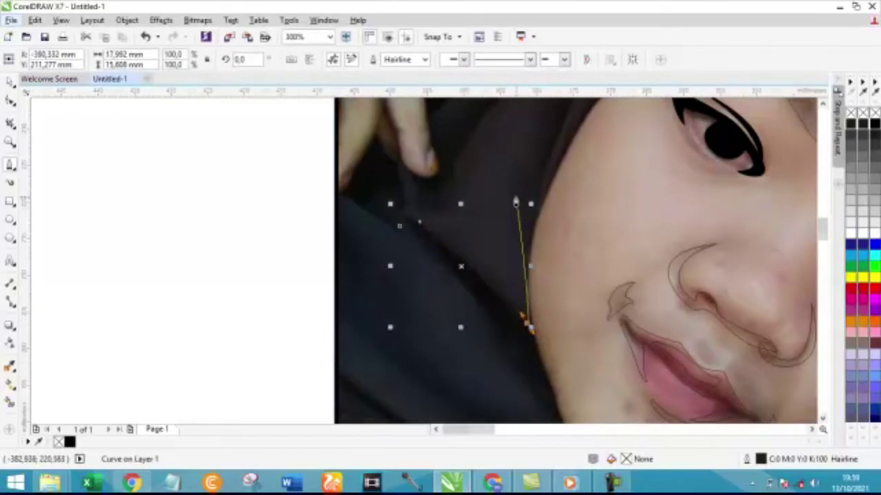
{"action": "scroll", "coordinate": [530, 205], "scroll_direction": "up", "scroll_amount": 2}
{"action": "left_click_drag", "start_coordinate": [532, 203], "coordinate": [564, 122]}
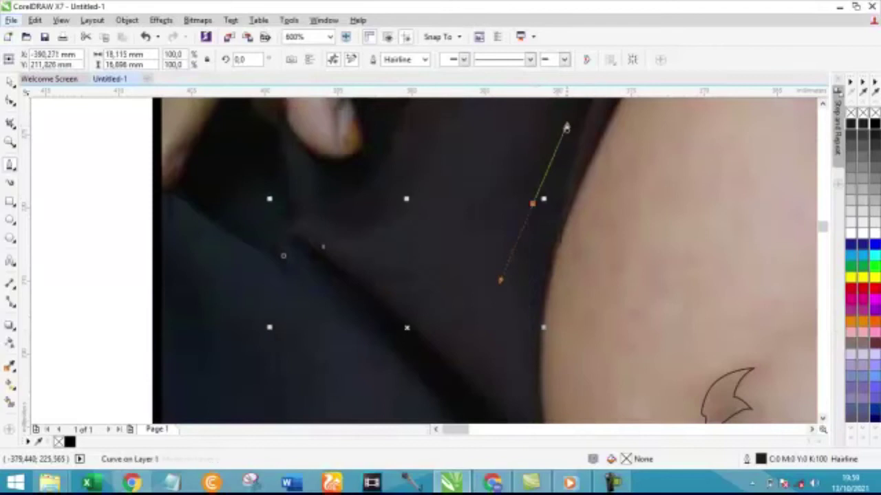
Step: Add curved points higher along the hood edge and another along the hijab edge
{"action": "scroll", "coordinate": [554, 141], "scroll_direction": "down", "scroll_amount": 3}
{"action": "scroll", "coordinate": [551, 146], "scroll_direction": "down", "scroll_amount": 2}
{"action": "scroll", "coordinate": [551, 147], "scroll_direction": "up", "scroll_amount": 3}
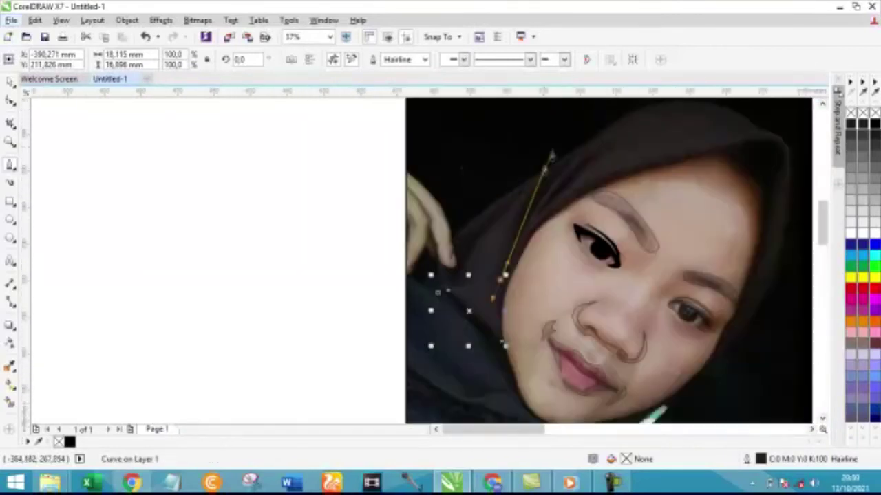
{"action": "scroll", "coordinate": [544, 155], "scroll_direction": "up", "scroll_amount": 2}
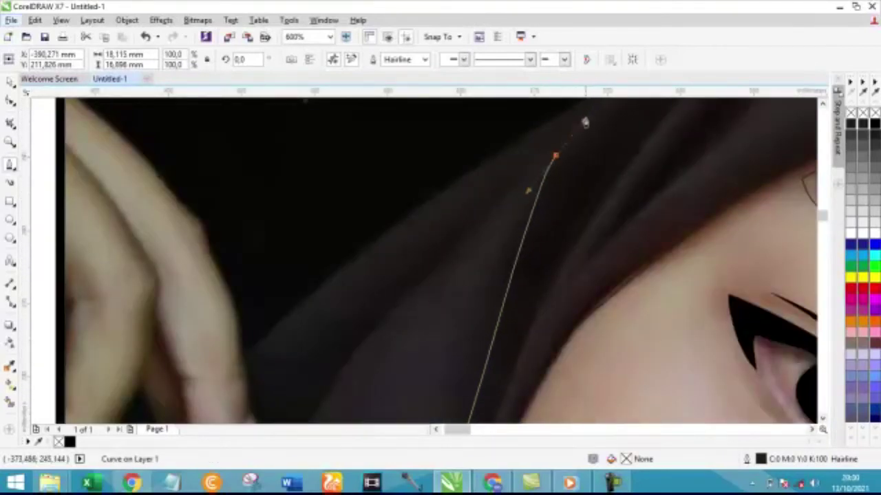
{"action": "left_click_drag", "start_coordinate": [556, 190], "coordinate": [619, 133]}
{"action": "scroll", "coordinate": [614, 138], "scroll_direction": "down", "scroll_amount": 3}
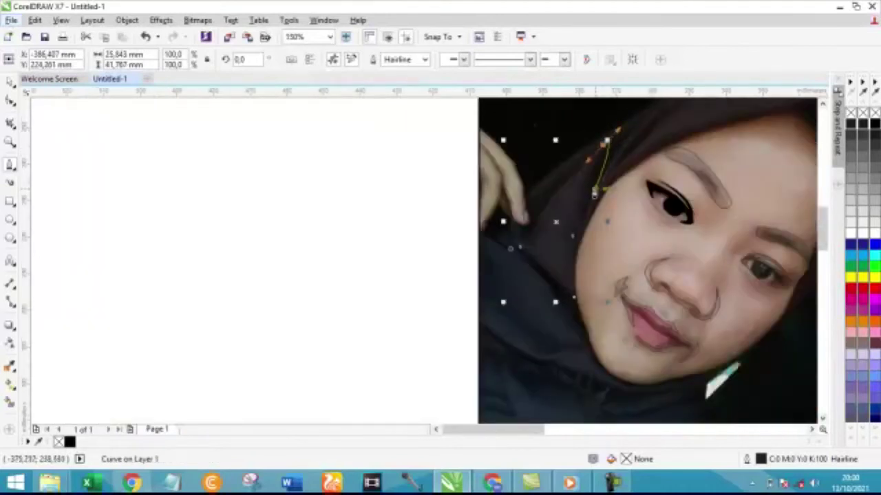
{"action": "scroll", "coordinate": [594, 195], "scroll_direction": "up", "scroll_amount": 2}
{"action": "scroll", "coordinate": [560, 273], "scroll_direction": "up", "scroll_amount": 2}
{"action": "left_click", "coordinate": [560, 277]}
{"action": "scroll", "coordinate": [543, 289], "scroll_direction": "down", "scroll_amount": 3}
{"action": "scroll", "coordinate": [540, 335], "scroll_direction": "up", "scroll_amount": 2}
{"action": "scroll", "coordinate": [541, 336], "scroll_direction": "up", "scroll_amount": 2}
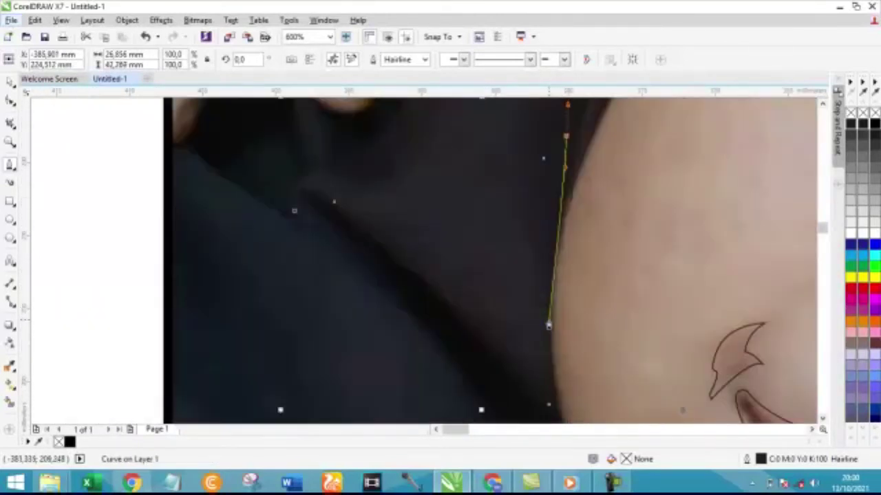
Step: Extend the outline down the cheek edge toward the chin with a smooth point
{"action": "left_click", "coordinate": [552, 379]}
{"action": "scroll", "coordinate": [553, 379], "scroll_direction": "down", "scroll_amount": 3}
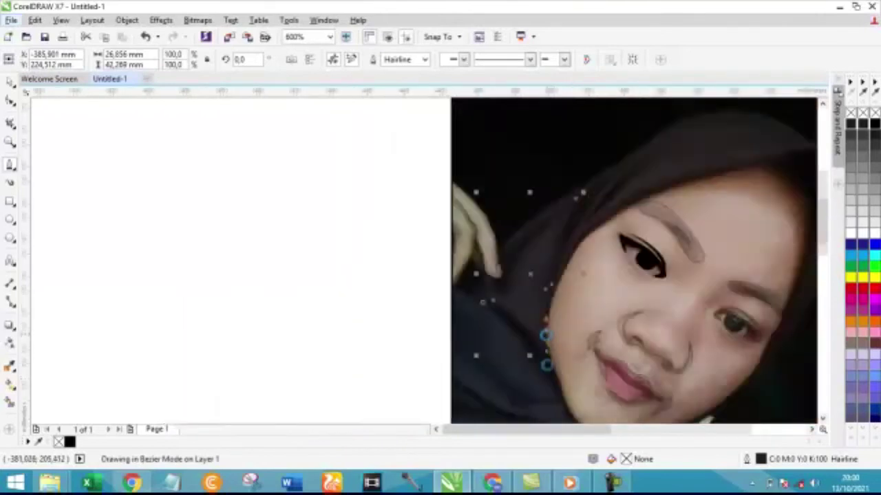
{"action": "scroll", "coordinate": [557, 323], "scroll_direction": "up", "scroll_amount": 2}
{"action": "scroll", "coordinate": [566, 298], "scroll_direction": "up", "scroll_amount": 2}
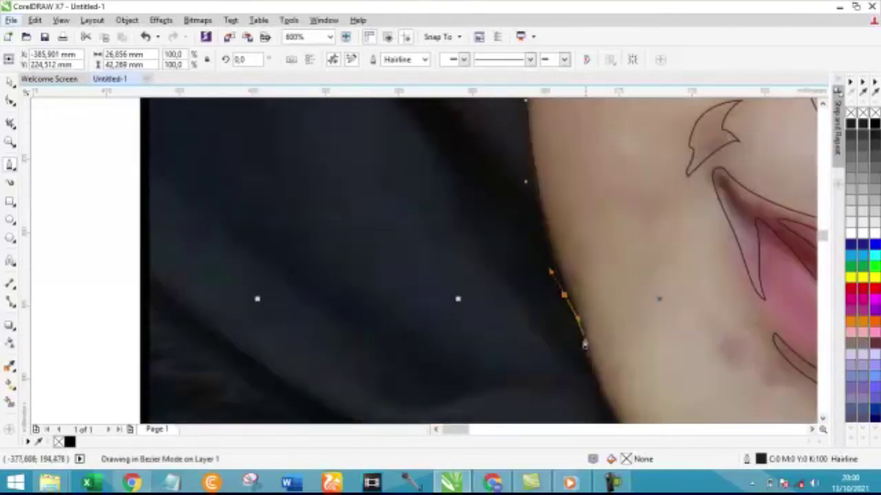
{"action": "left_click", "coordinate": [588, 388]}
{"action": "left_click_drag", "start_coordinate": [540, 333], "coordinate": [471, 194]}
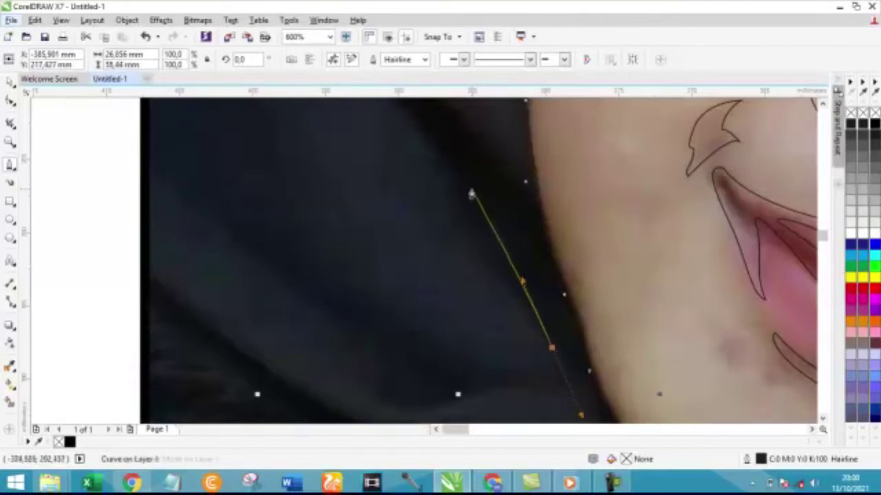
{"action": "scroll", "coordinate": [448, 165], "scroll_direction": "down", "scroll_amount": 3}
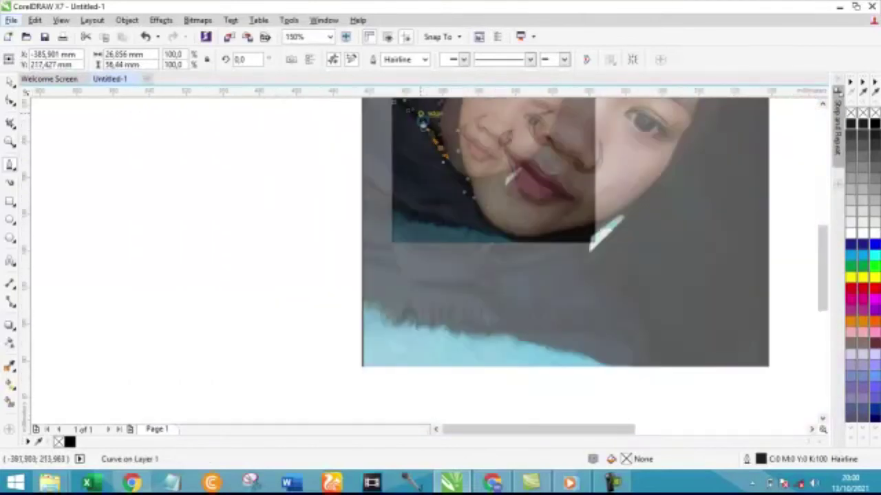
{"action": "scroll", "coordinate": [415, 129], "scroll_direction": "up", "scroll_amount": 2}
{"action": "scroll", "coordinate": [415, 129], "scroll_direction": "up", "scroll_amount": 1}
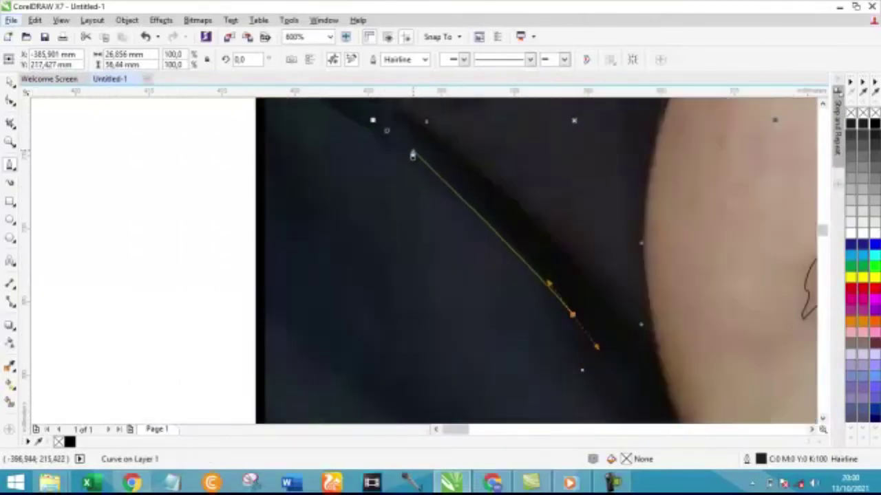
{"action": "scroll", "coordinate": [389, 134], "scroll_direction": "down", "scroll_amount": 2}
{"action": "scroll", "coordinate": [506, 248], "scroll_direction": "up", "scroll_amount": 2}
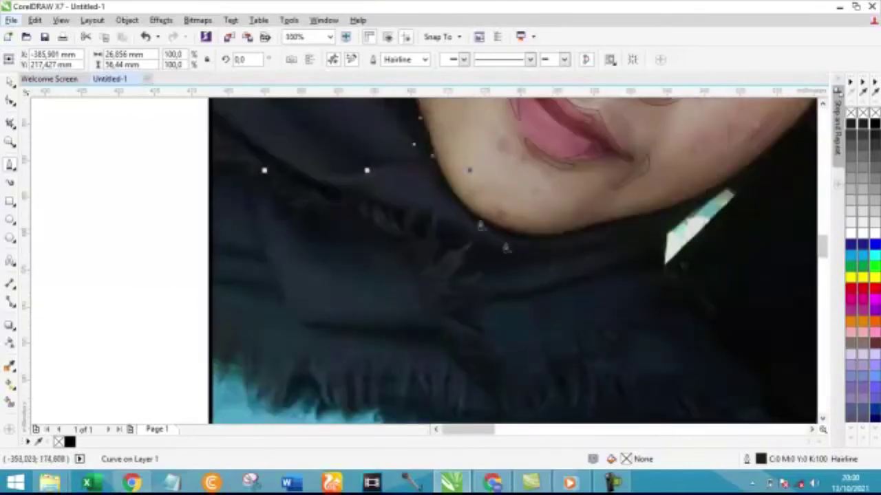
Step: Shape the outline along the chin line with curved points to the chin end
{"action": "left_click", "coordinate": [442, 182]}
{"action": "left_click", "coordinate": [523, 242]}
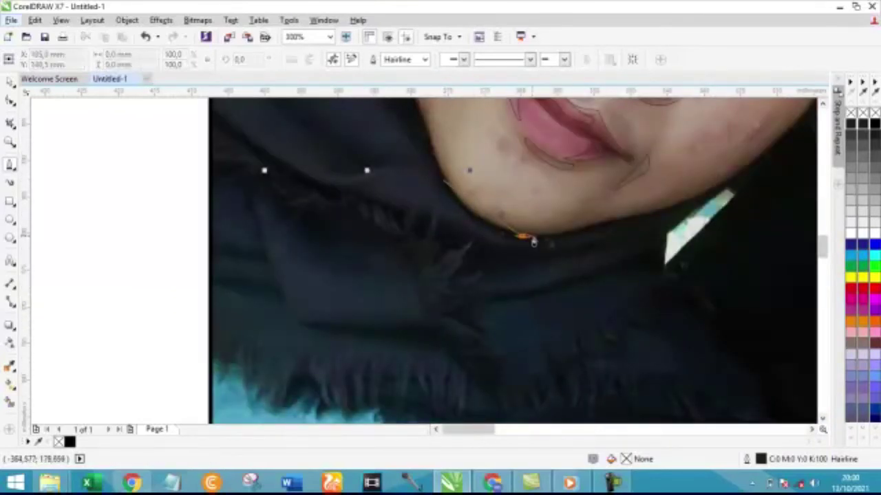
{"action": "left_click_drag", "start_coordinate": [533, 241], "coordinate": [582, 240]}
{"action": "left_click_drag", "start_coordinate": [621, 220], "coordinate": [650, 219]}
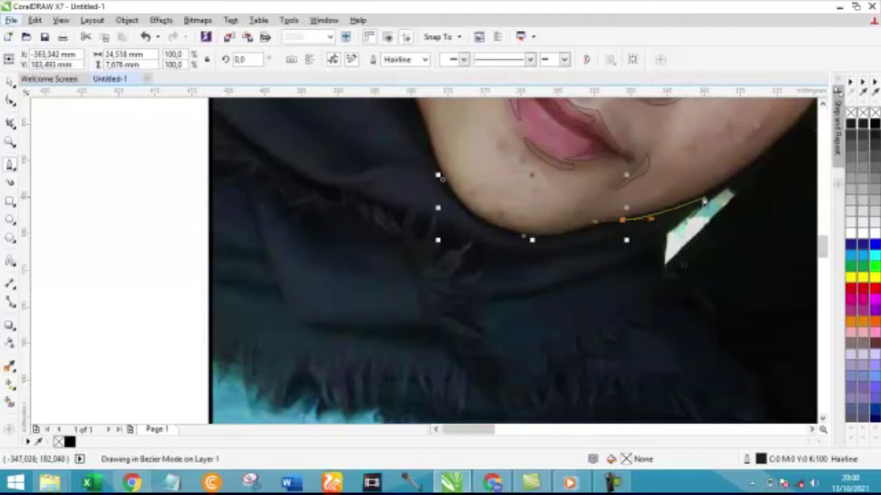
{"action": "scroll", "coordinate": [726, 187], "scroll_direction": "down", "scroll_amount": 2}
{"action": "scroll", "coordinate": [718, 190], "scroll_direction": "up", "scroll_amount": 2}
{"action": "left_click_drag", "start_coordinate": [728, 182], "coordinate": [736, 175]}
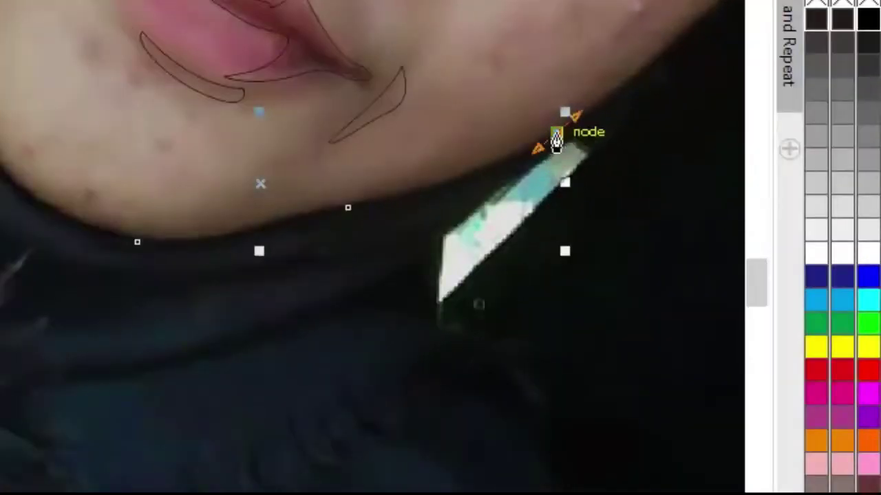
Step: Continue the outline along the hood below the chin and the jaw, then zoom out
{"action": "left_click_drag", "start_coordinate": [400, 238], "coordinate": [370, 253]}
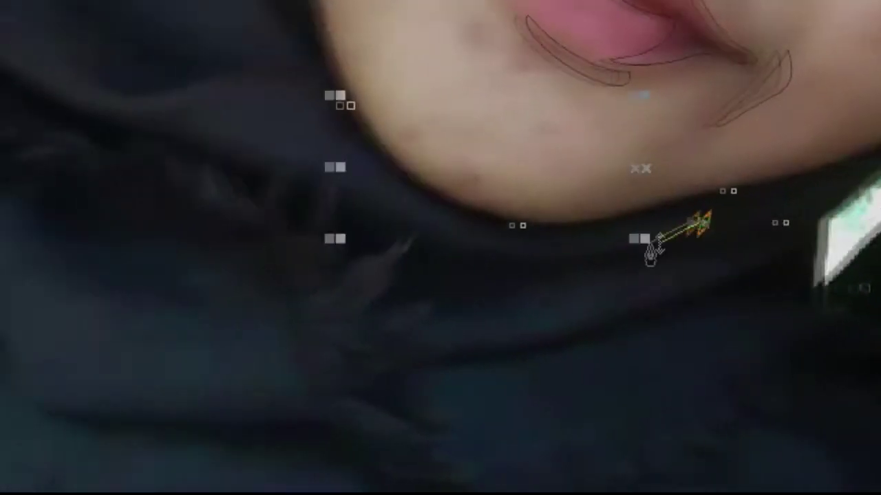
{"action": "left_click_drag", "start_coordinate": [543, 258], "coordinate": [584, 269]}
{"action": "left_click_drag", "start_coordinate": [369, 203], "coordinate": [355, 212]}
{"action": "left_click_drag", "start_coordinate": [122, 122], "coordinate": [210, 107]}
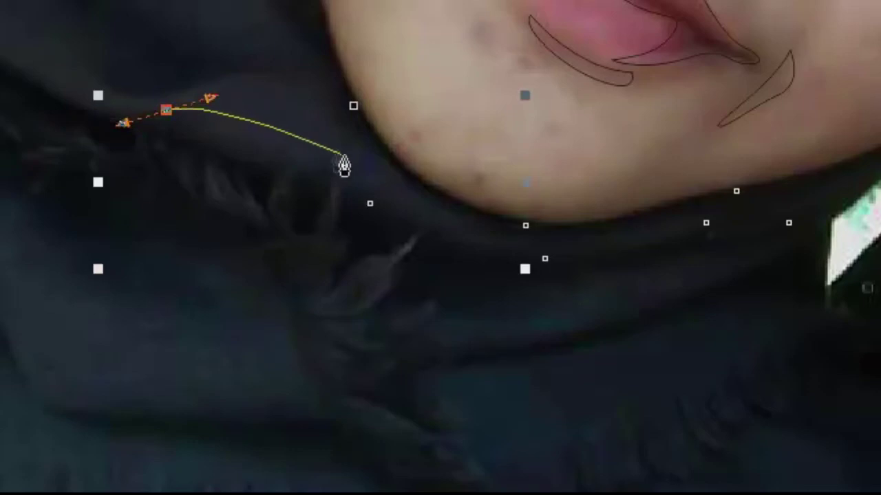
{"action": "left_click_drag", "start_coordinate": [318, 149], "coordinate": [335, 132]}
{"action": "scroll", "coordinate": [337, 111], "scroll_direction": "up", "scroll_amount": 4}
{"action": "scroll", "coordinate": [379, 130], "scroll_direction": "down", "scroll_amount": 2}
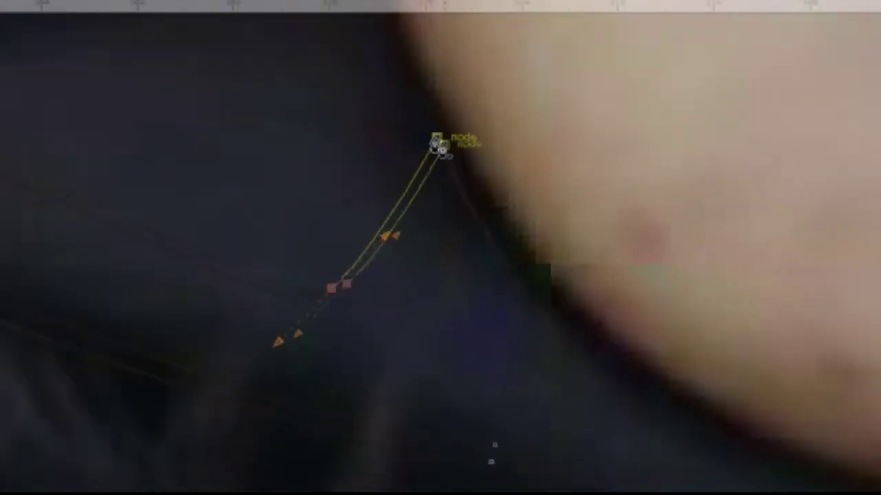
{"action": "scroll", "coordinate": [441, 141], "scroll_direction": "down", "scroll_amount": 3}
{"action": "scroll", "coordinate": [362, 181], "scroll_direction": "down", "scroll_amount": 3}
{"action": "scroll", "coordinate": [523, 200], "scroll_direction": "up", "scroll_amount": 3}
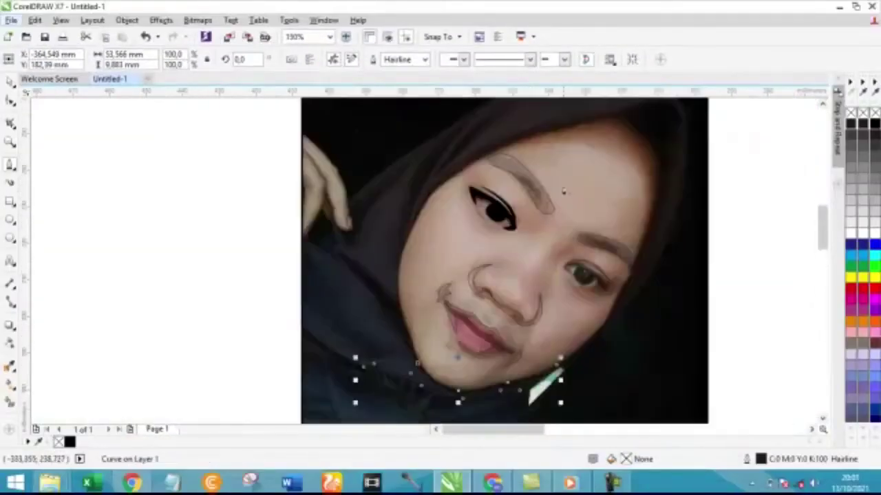
{"action": "scroll", "coordinate": [244, 151], "scroll_direction": "down", "scroll_amount": 3}
Step: Select the traced face shapes, drag them beside the photo and fill them black
{"action": "left_click_drag", "start_coordinate": [372, 221], "coordinate": [256, 121]}
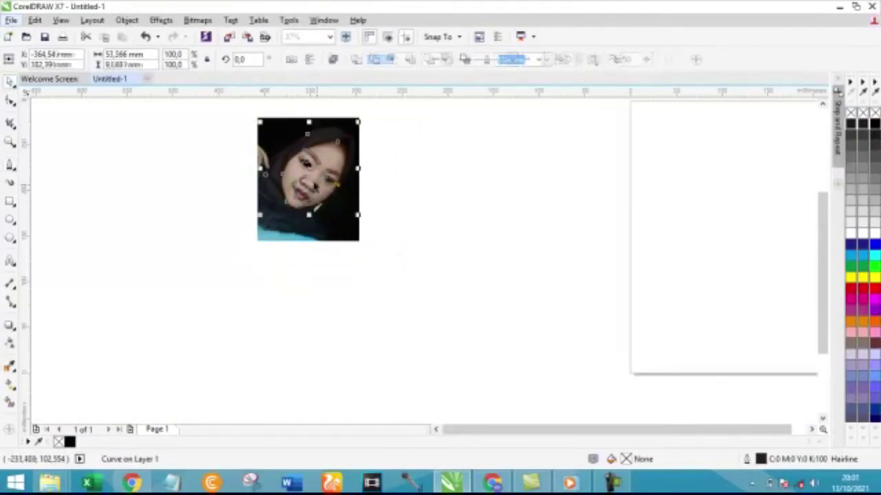
{"action": "mouse_move", "coordinate": [301, 178]}
{"action": "left_mouse_down"}
{"action": "mouse_move", "coordinate": [508, 178]}
{"action": "mouse_move", "coordinate": [457, 179]}
{"action": "left_mouse_up"}
{"action": "right_click", "coordinate": [457, 179]}
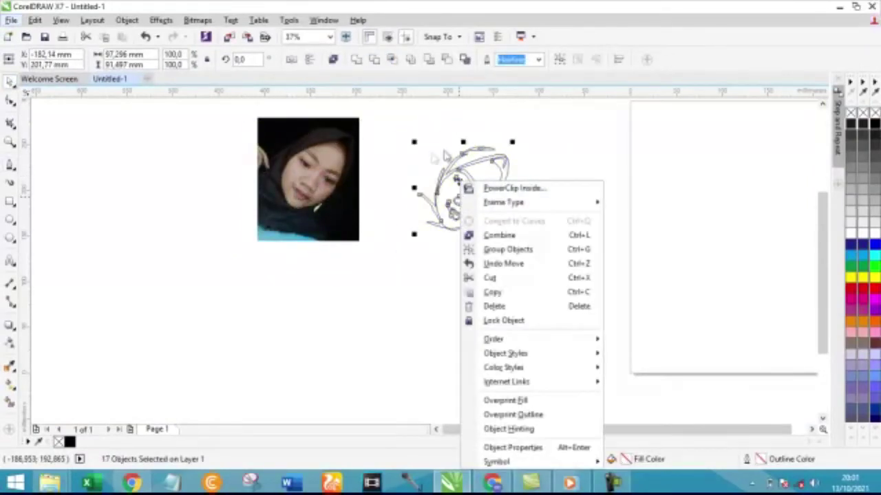
{"action": "left_click", "coordinate": [873, 125]}
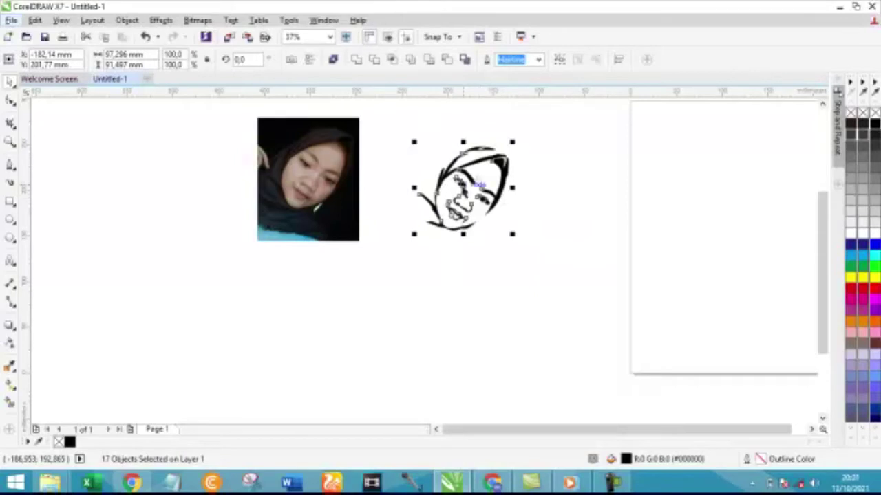
Step: Deselect the black face drawing and zoom around to inspect it
{"action": "scroll", "coordinate": [472, 187], "scroll_direction": "up", "scroll_amount": 4}
{"action": "scroll", "coordinate": [473, 146], "scroll_direction": "up", "scroll_amount": 2}
{"action": "left_click", "coordinate": [473, 147]}
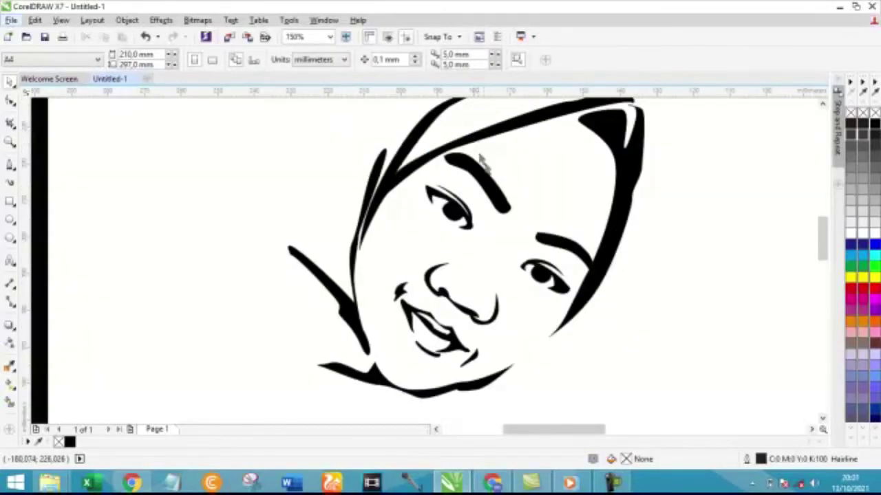
{"action": "scroll", "coordinate": [530, 269], "scroll_direction": "up", "scroll_amount": 2}
{"action": "scroll", "coordinate": [526, 252], "scroll_direction": "up", "scroll_amount": 2}
{"action": "scroll", "coordinate": [527, 251], "scroll_direction": "down", "scroll_amount": 4}
{"action": "scroll", "coordinate": [528, 256], "scroll_direction": "down", "scroll_amount": 1}
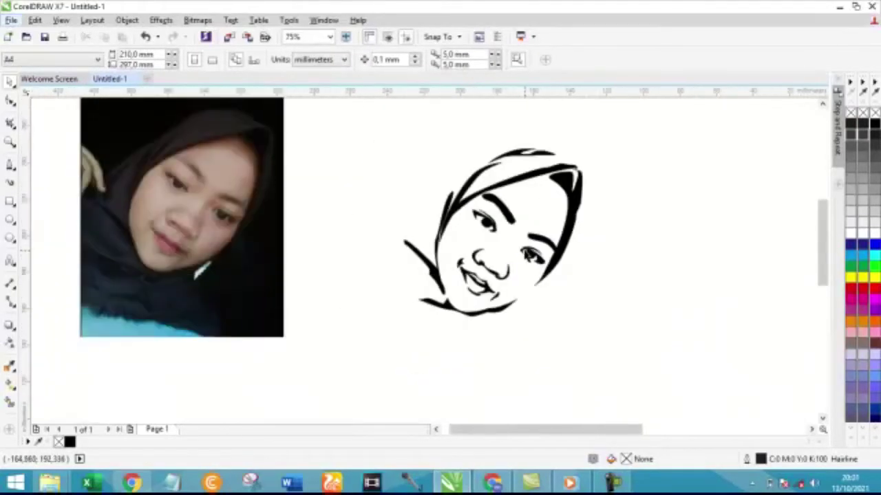
{"action": "scroll", "coordinate": [88, 150], "scroll_direction": "up", "scroll_amount": 2}
{"action": "scroll", "coordinate": [100, 152], "scroll_direction": "down", "scroll_amount": 2}
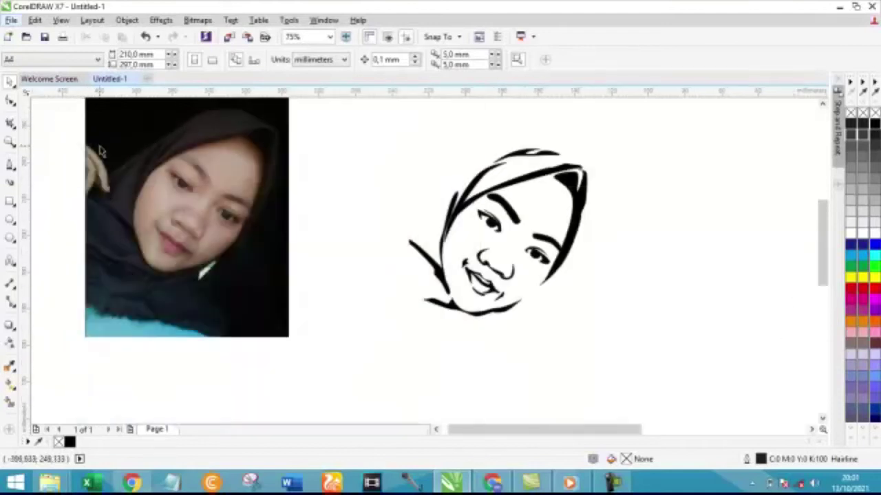
Step: Undo the black fill and the move, returning the outlines onto the photo
{"action": "key", "text": "ctrl+a"}
{"action": "key", "text": "c"}
{"action": "key", "text": "e"}
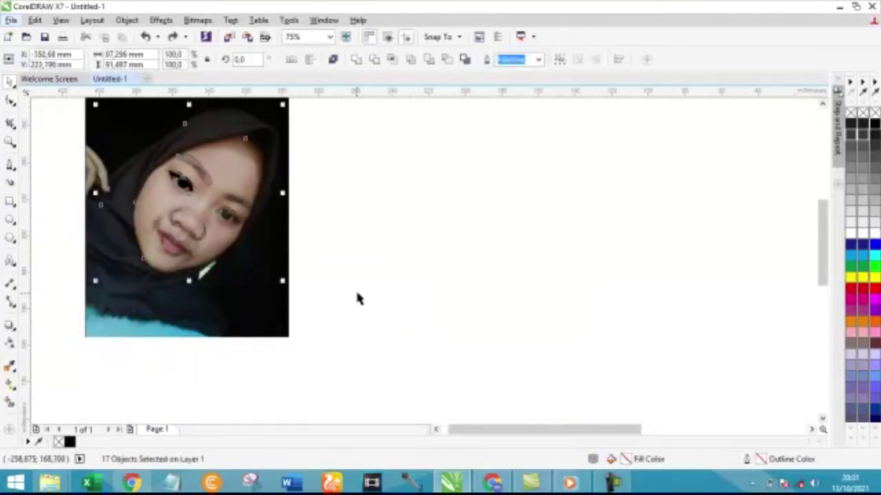
{"action": "scroll", "coordinate": [59, 156], "scroll_direction": "up", "scroll_amount": 3}
{"action": "scroll", "coordinate": [59, 156], "scroll_direction": "down", "scroll_amount": 2}
{"action": "scroll", "coordinate": [220, 194], "scroll_direction": "up", "scroll_amount": 3}
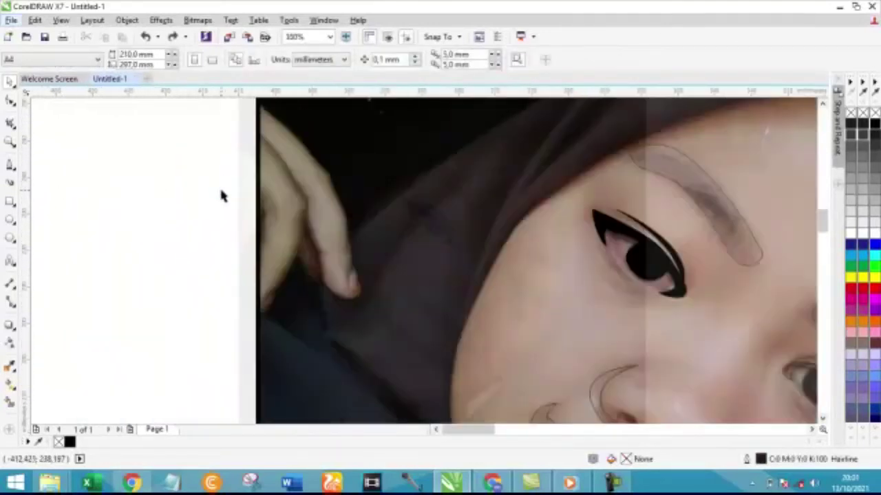
Step: Switch to the Bezier tool and zoom in on the eye area
{"action": "left_click", "coordinate": [11, 167]}
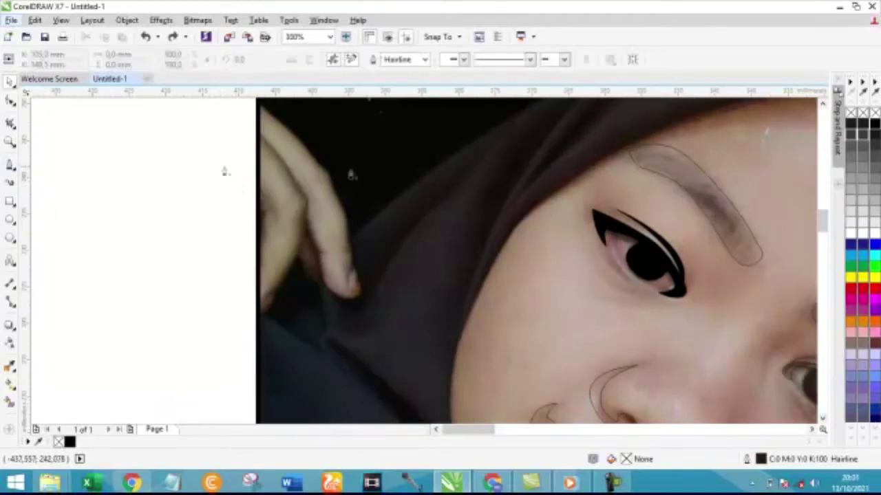
{"action": "scroll", "coordinate": [220, 186], "scroll_direction": "down", "scroll_amount": 2}
{"action": "scroll", "coordinate": [242, 199], "scroll_direction": "up", "scroll_amount": 3}
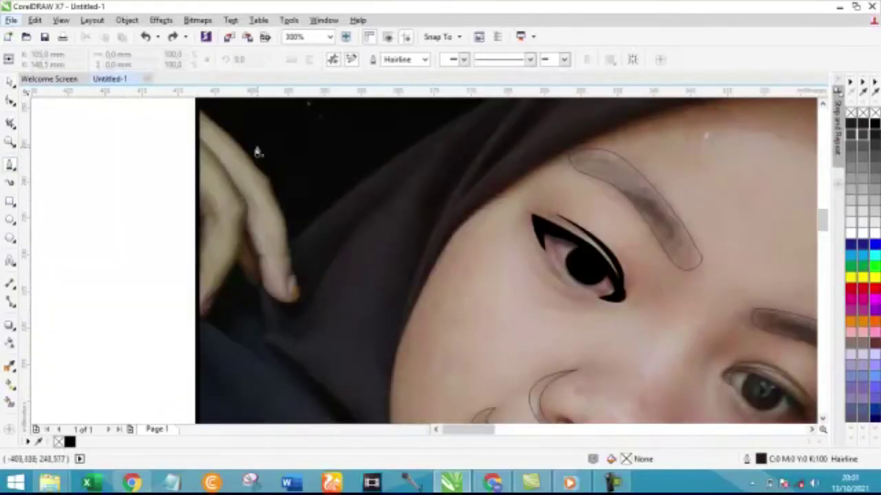
{"action": "scroll", "coordinate": [296, 177], "scroll_direction": "down", "scroll_amount": 2}
{"action": "scroll", "coordinate": [352, 172], "scroll_direction": "up", "scroll_amount": 1}
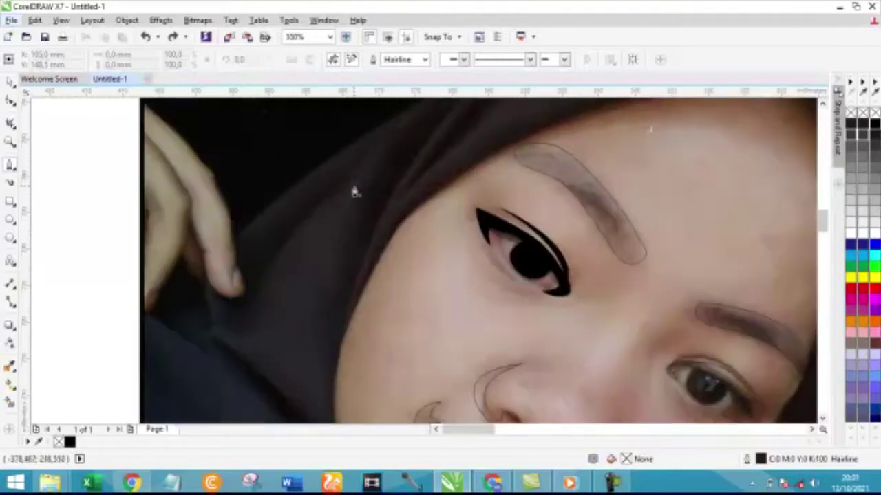
{"action": "scroll", "coordinate": [330, 196], "scroll_direction": "down", "scroll_amount": 1}
{"action": "scroll", "coordinate": [281, 218], "scroll_direction": "up", "scroll_amount": 1}
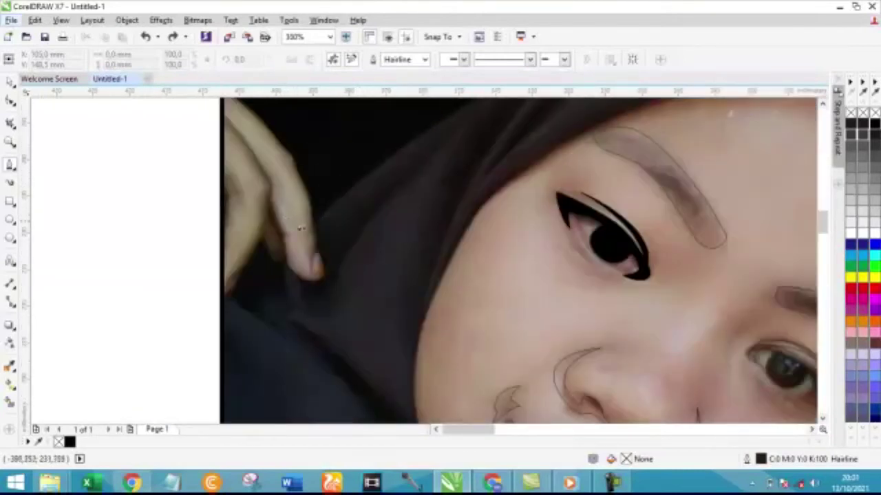
{"action": "scroll", "coordinate": [282, 223], "scroll_direction": "down", "scroll_amount": 1}
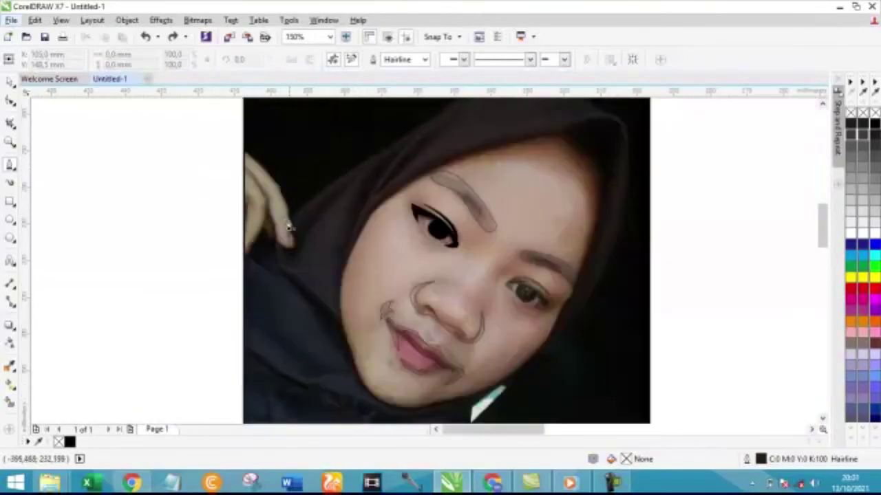
{"action": "scroll", "coordinate": [329, 189], "scroll_direction": "up", "scroll_amount": 1}
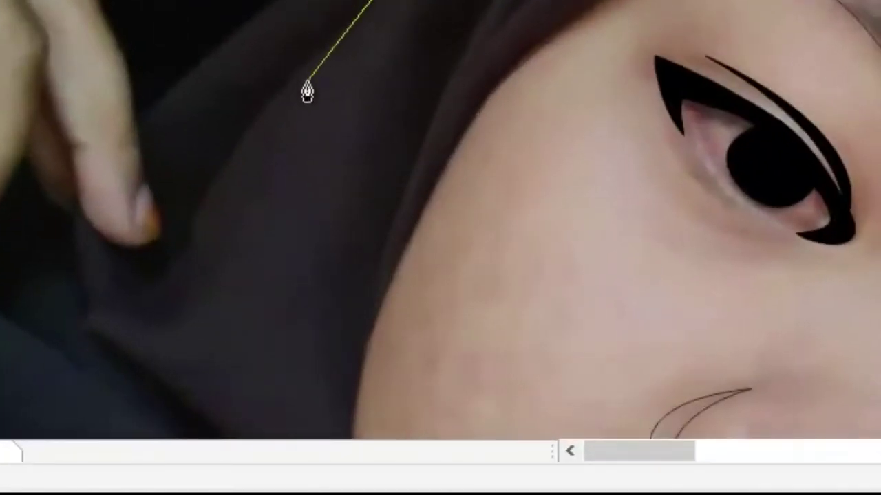
Step: Draw a closed curved Bezier shape around the fingertip, ending on its start node
{"action": "left_click", "coordinate": [298, 89]}
{"action": "left_click", "coordinate": [198, 282]}
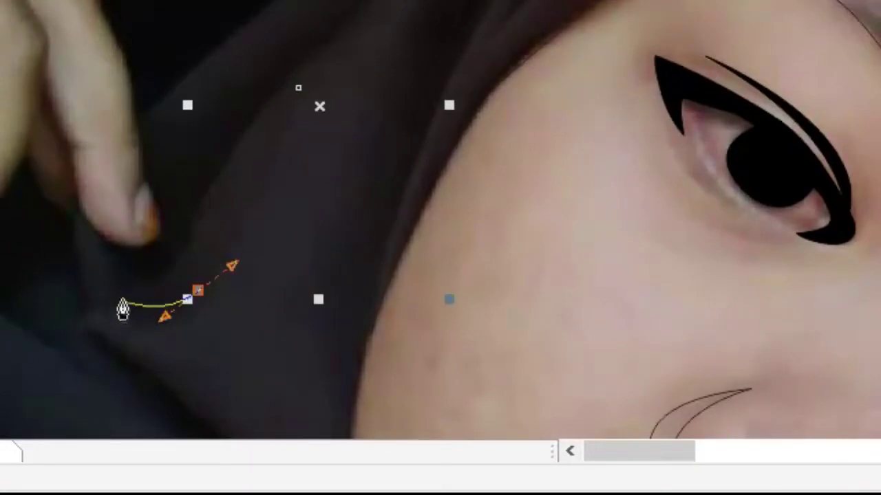
{"action": "mouse_move", "coordinate": [92, 255]}
{"action": "left_mouse_down"}
{"action": "mouse_move", "coordinate": [73, 211]}
{"action": "mouse_move", "coordinate": [191, 291]}
{"action": "mouse_move", "coordinate": [241, 281]}
{"action": "left_mouse_up"}
{"action": "scroll", "coordinate": [73, 211], "scroll_direction": "up", "scroll_amount": 1}
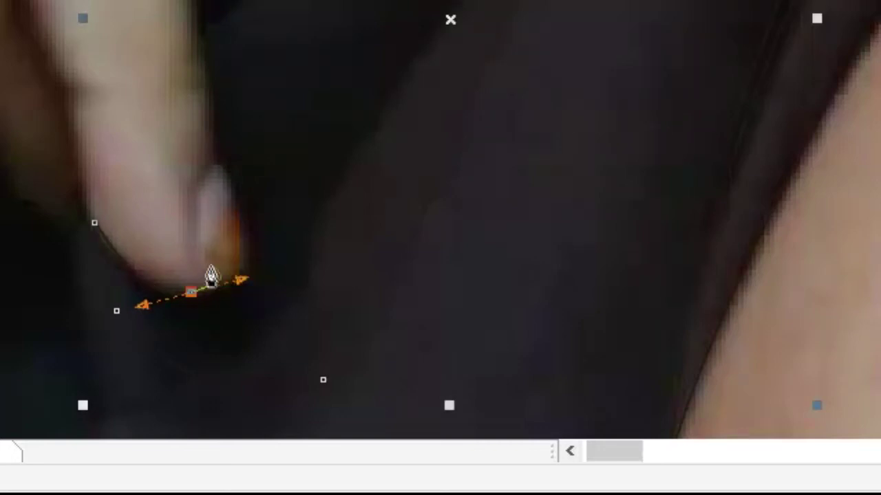
{"action": "mouse_move", "coordinate": [208, 256]}
{"action": "left_mouse_down"}
{"action": "mouse_move", "coordinate": [226, 188]}
{"action": "mouse_move", "coordinate": [218, 55]}
{"action": "left_mouse_up"}
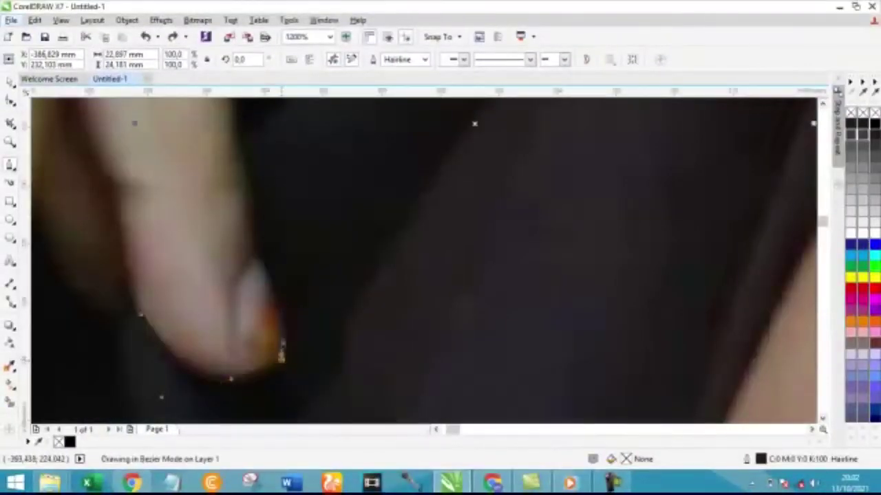
{"action": "left_click", "coordinate": [271, 298]}
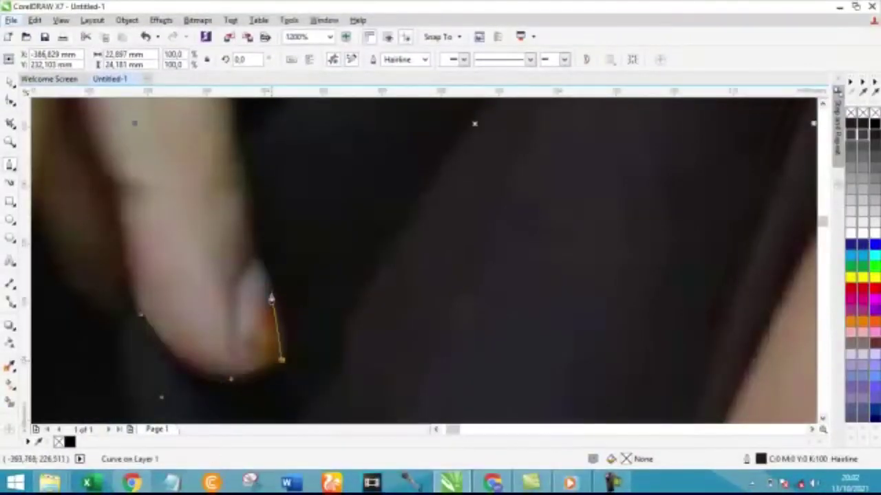
{"action": "left_click", "coordinate": [237, 277]}
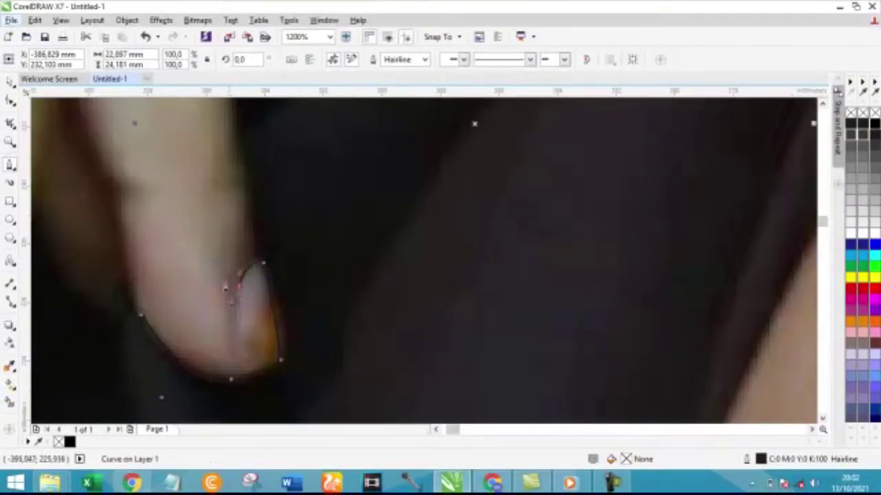
{"action": "left_click_drag", "start_coordinate": [226, 251], "coordinate": [258, 198]}
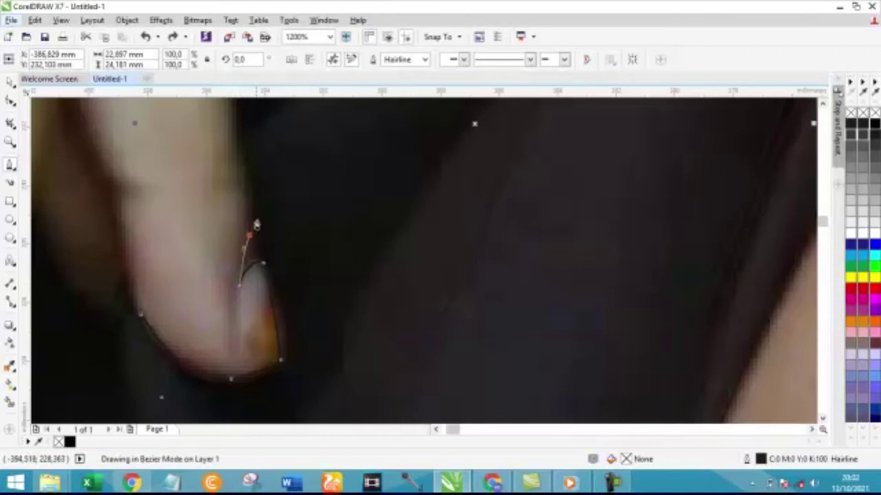
{"action": "left_click", "coordinate": [241, 135]}
{"action": "scroll", "coordinate": [251, 151], "scroll_direction": "down", "scroll_amount": 5}
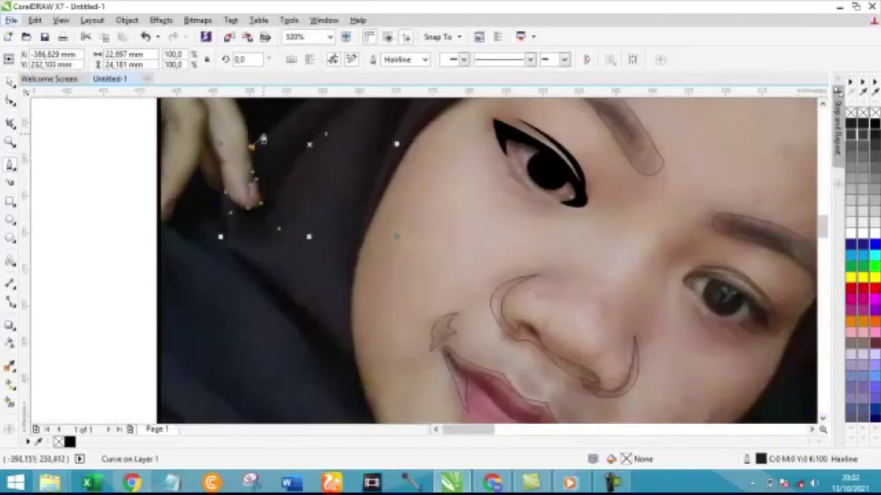
Step: Draw a Bezier curve up the hijab fold from the fingers and back, ending with Escape
{"action": "scroll", "coordinate": [271, 135], "scroll_direction": "up", "scroll_amount": 4}
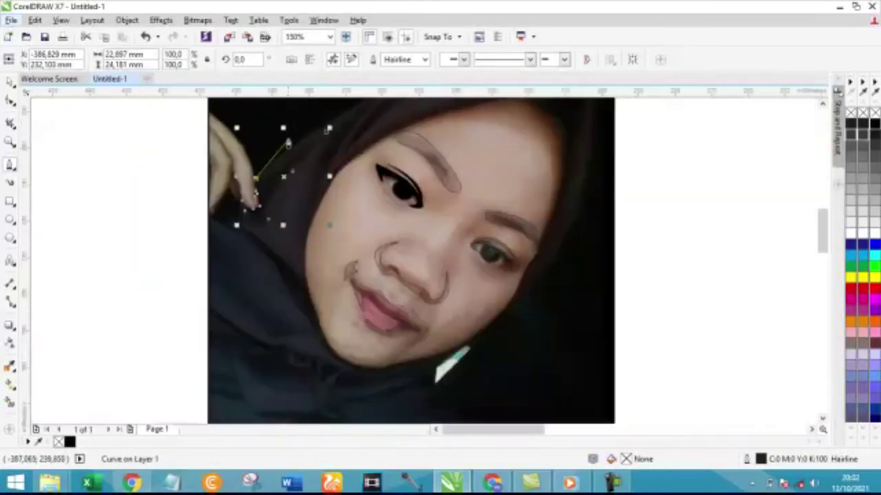
{"action": "scroll", "coordinate": [337, 141], "scroll_direction": "down", "scroll_amount": 2}
{"action": "scroll", "coordinate": [375, 124], "scroll_direction": "down", "scroll_amount": 2}
{"action": "scroll", "coordinate": [375, 124], "scroll_direction": "up", "scroll_amount": 2}
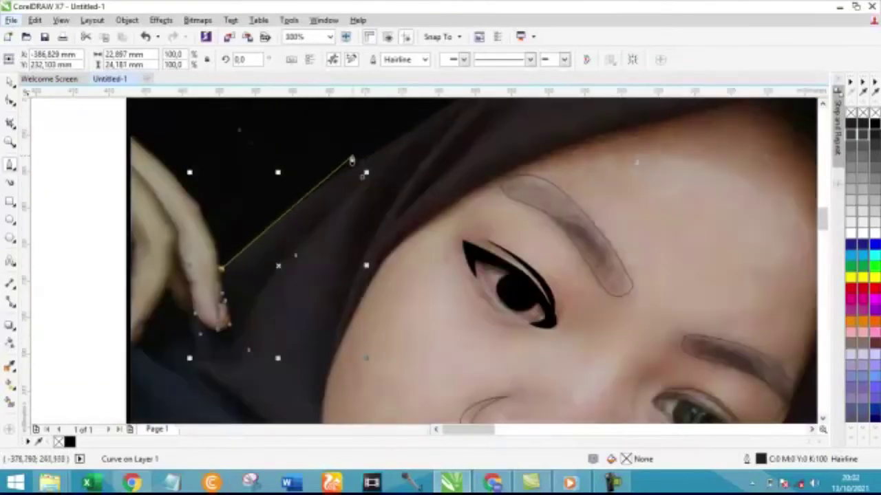
{"action": "left_click_drag", "start_coordinate": [399, 143], "coordinate": [414, 125]}
{"action": "scroll", "coordinate": [399, 126], "scroll_direction": "up", "scroll_amount": 3}
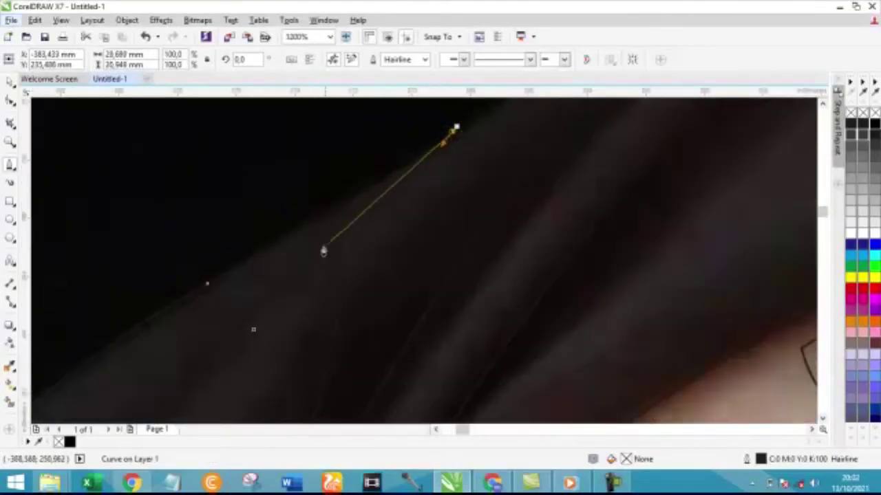
{"action": "scroll", "coordinate": [211, 310], "scroll_direction": "down", "scroll_amount": 2}
{"action": "scroll", "coordinate": [206, 337], "scroll_direction": "down", "scroll_amount": 2}
{"action": "scroll", "coordinate": [237, 330], "scroll_direction": "up", "scroll_amount": 3}
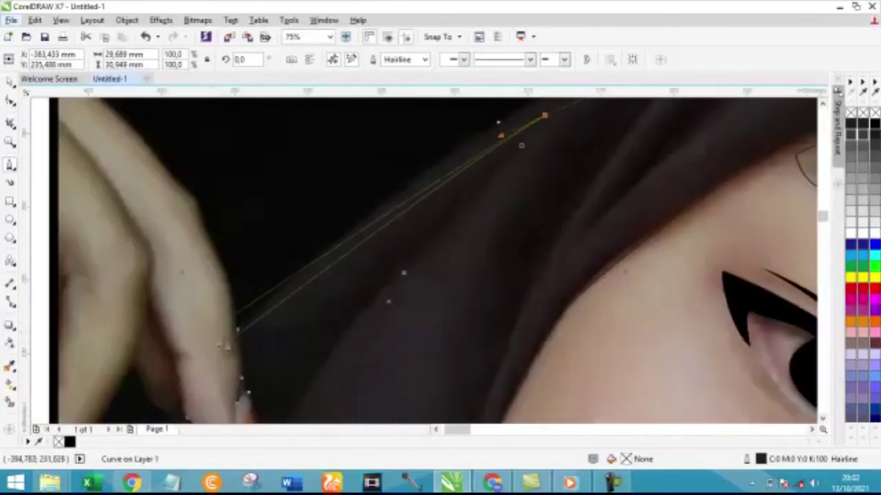
{"action": "left_click_drag", "start_coordinate": [276, 361], "coordinate": [282, 398]}
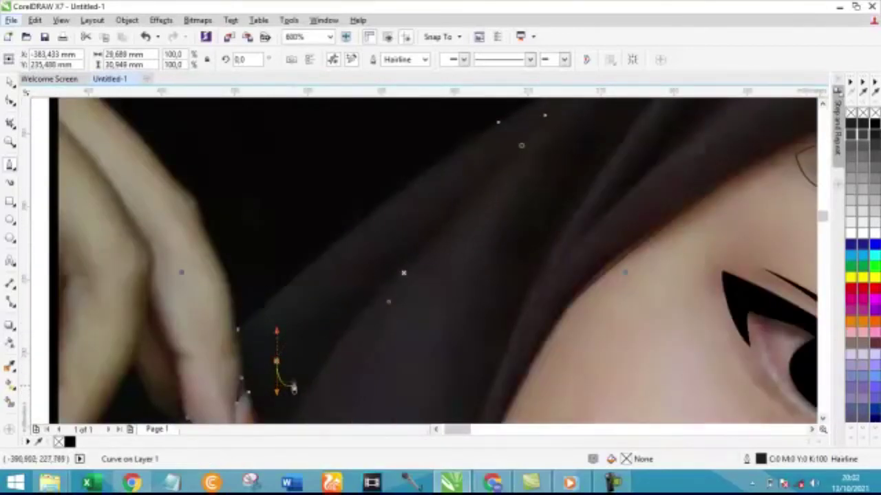
{"action": "key", "text": "Escape"}
{"action": "scroll", "coordinate": [431, 218], "scroll_direction": "up", "scroll_amount": 2}
Step: Trace a straight-node outline along the finger edge, finishing it with Enter
{"action": "scroll", "coordinate": [372, 261], "scroll_direction": "down", "scroll_amount": 3}
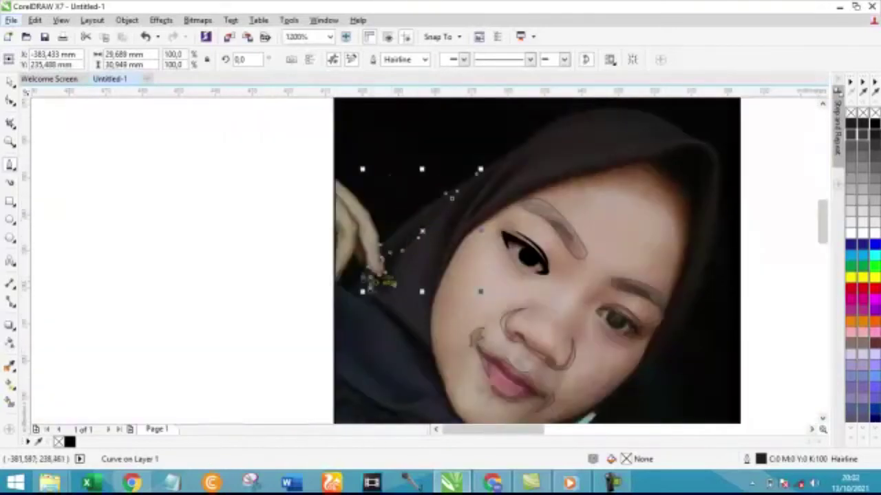
{"action": "scroll", "coordinate": [356, 248], "scroll_direction": "up", "scroll_amount": 3}
{"action": "scroll", "coordinate": [356, 248], "scroll_direction": "down", "scroll_amount": 2}
{"action": "scroll", "coordinate": [329, 150], "scroll_direction": "up", "scroll_amount": 2}
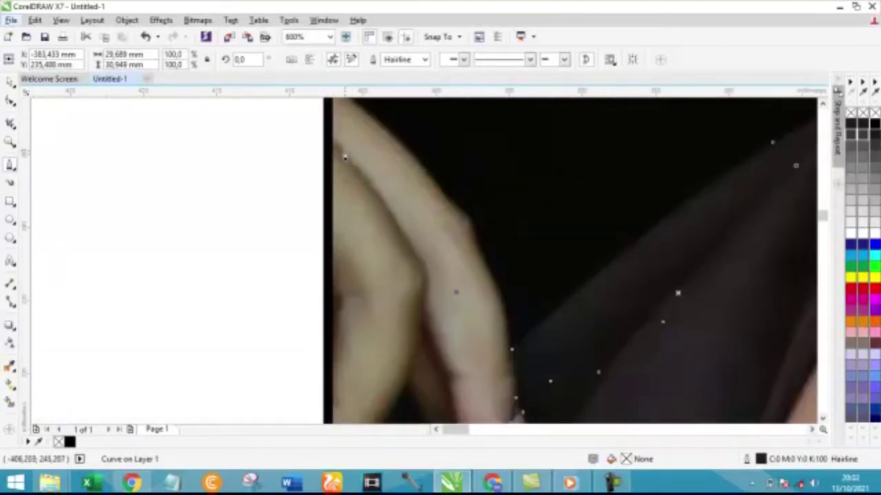
{"action": "left_click", "coordinate": [339, 153]}
{"action": "left_click", "coordinate": [402, 232]}
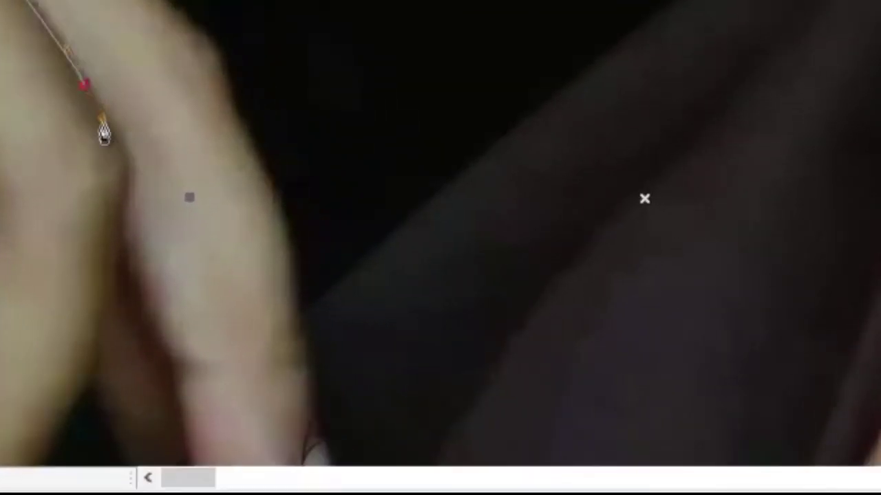
{"action": "left_click", "coordinate": [132, 181]}
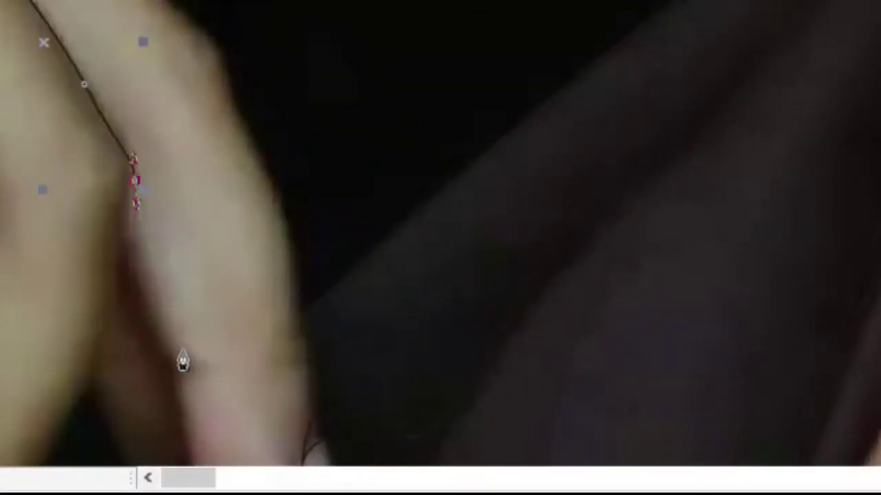
{"action": "left_click", "coordinate": [209, 370]}
{"action": "scroll", "coordinate": [139, 385], "scroll_direction": "up", "scroll_amount": 3}
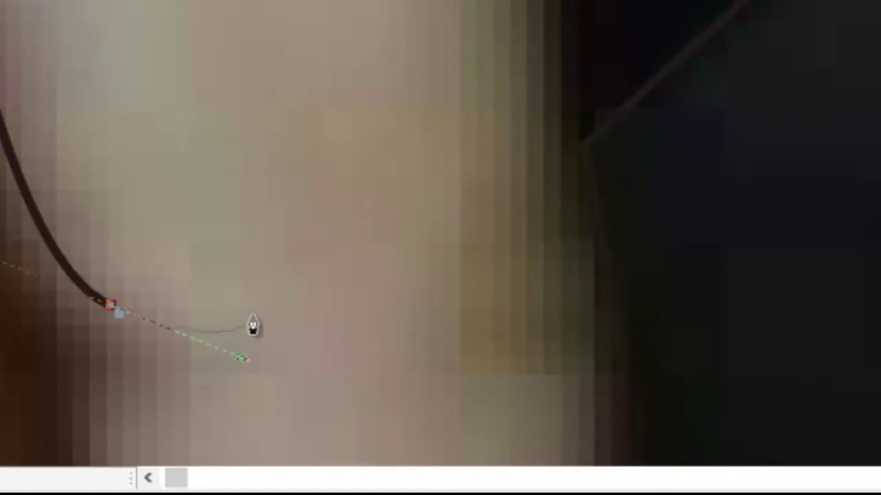
{"action": "key", "text": "Return"}
Step: Start a curved outline down the finger side, redoing one misplaced bend
{"action": "scroll", "coordinate": [362, 379], "scroll_direction": "down", "scroll_amount": 5}
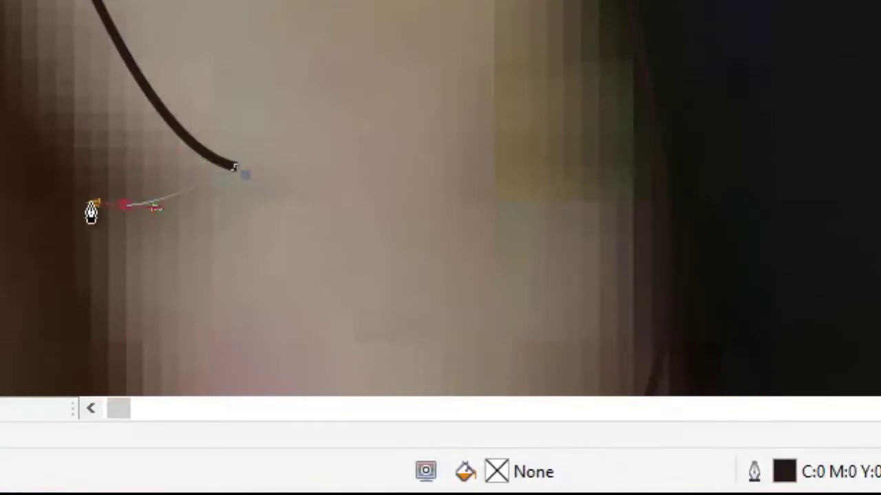
{"action": "scroll", "coordinate": [90, 207], "scroll_direction": "down", "scroll_amount": 3}
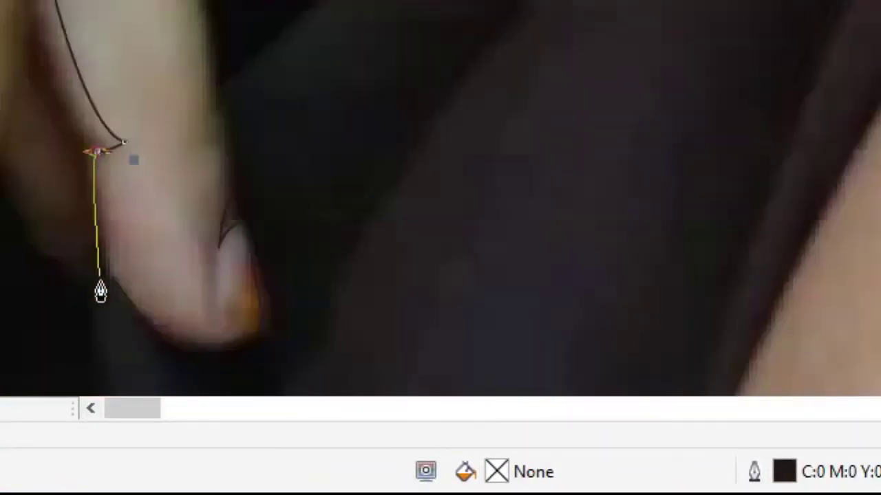
{"action": "scroll", "coordinate": [104, 285], "scroll_direction": "up", "scroll_amount": 2}
{"action": "left_click", "coordinate": [134, 270]}
{"action": "left_click_drag", "start_coordinate": [163, 333], "coordinate": [171, 321]}
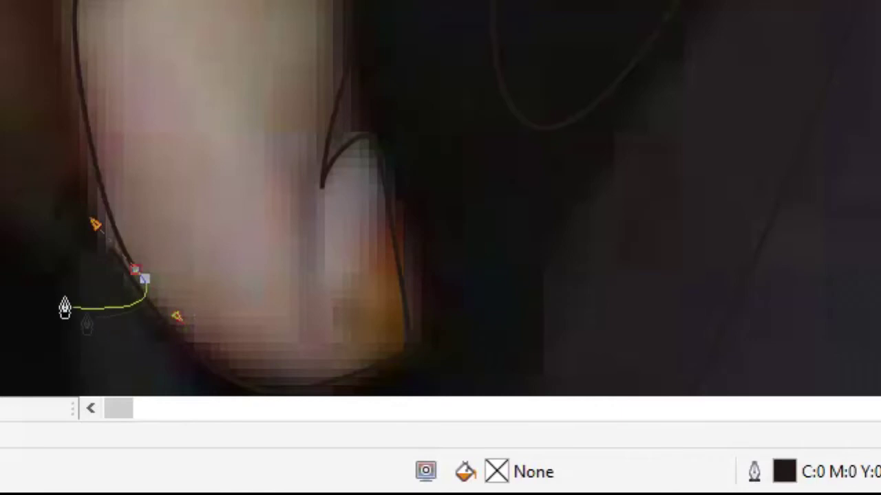
{"action": "key", "text": "ctrl+z"}
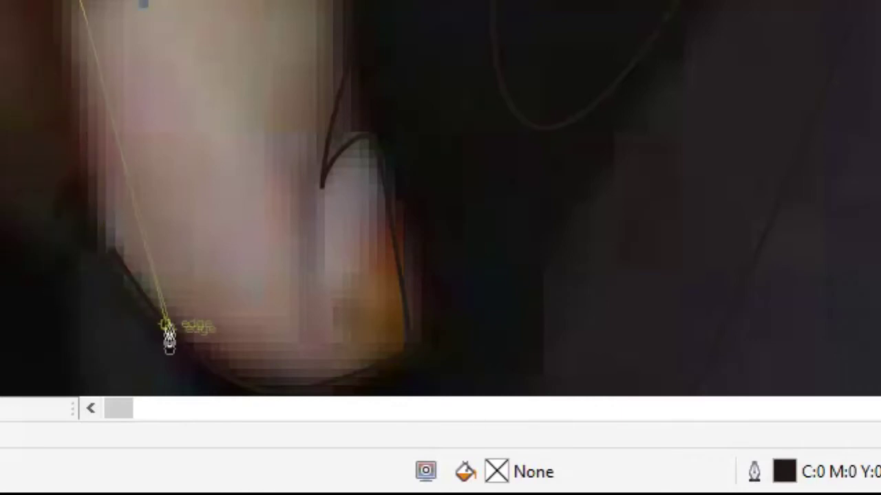
{"action": "left_click_drag", "start_coordinate": [160, 330], "coordinate": [198, 363]}
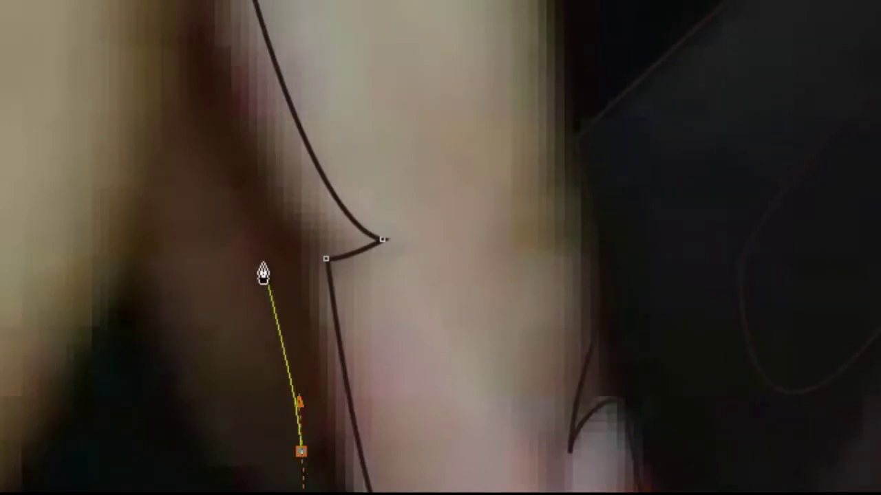
{"action": "left_click_drag", "start_coordinate": [262, 261], "coordinate": [190, 98]}
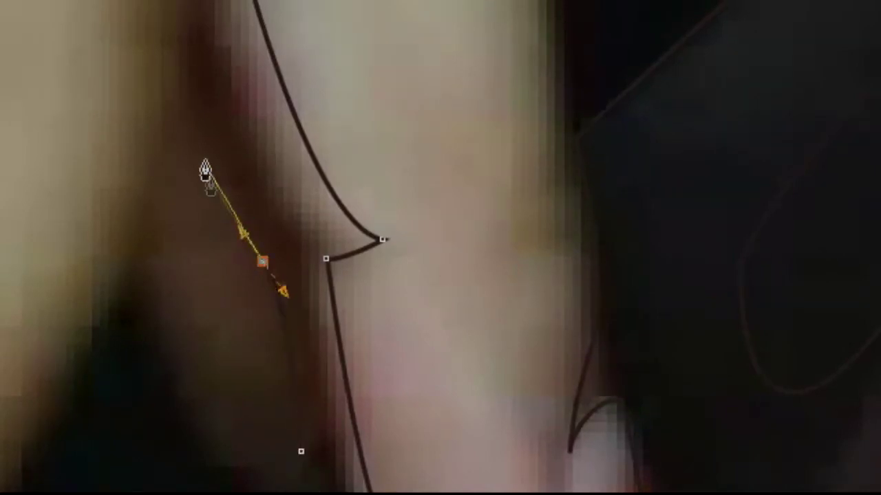
{"action": "left_click_drag", "start_coordinate": [127, 275], "coordinate": [143, 315]}
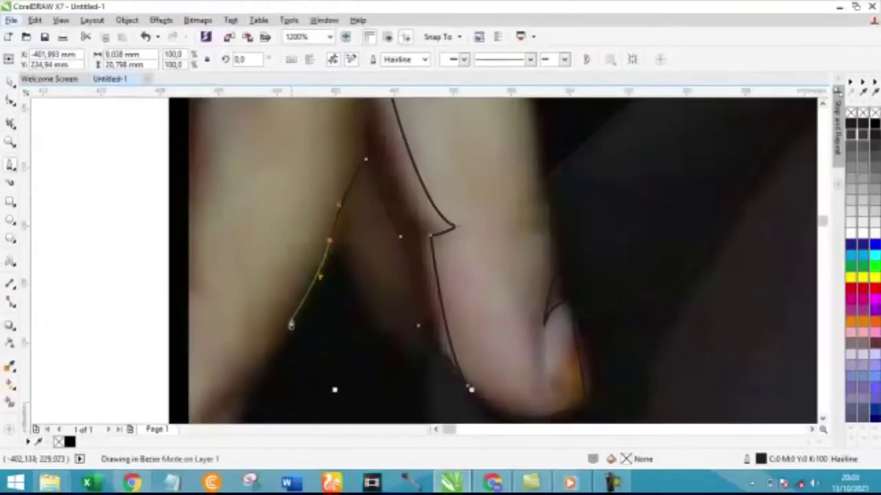
Step: Extend the finger outline with more smooth nodes down the hand's edge
{"action": "scroll", "coordinate": [291, 326], "scroll_direction": "down", "scroll_amount": 2}
{"action": "scroll", "coordinate": [280, 329], "scroll_direction": "up", "scroll_amount": 1}
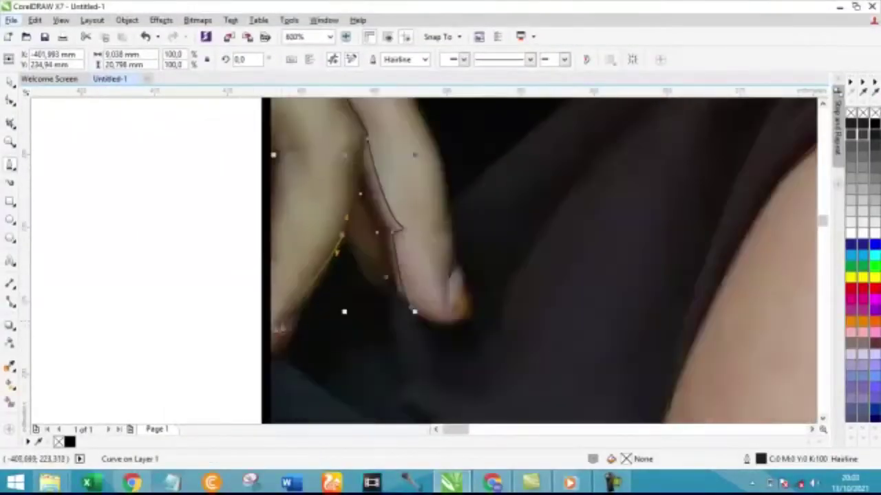
{"action": "scroll", "coordinate": [305, 317], "scroll_direction": "up", "scroll_amount": 1}
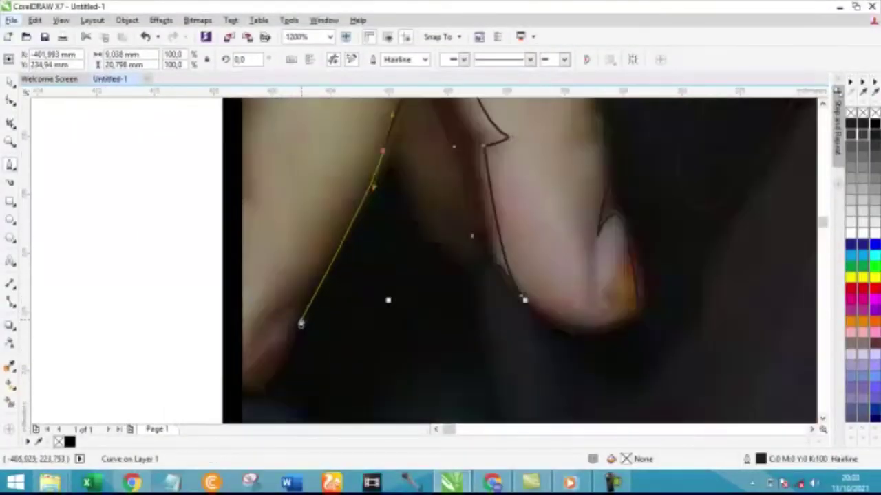
{"action": "left_click_drag", "start_coordinate": [305, 309], "coordinate": [289, 311]}
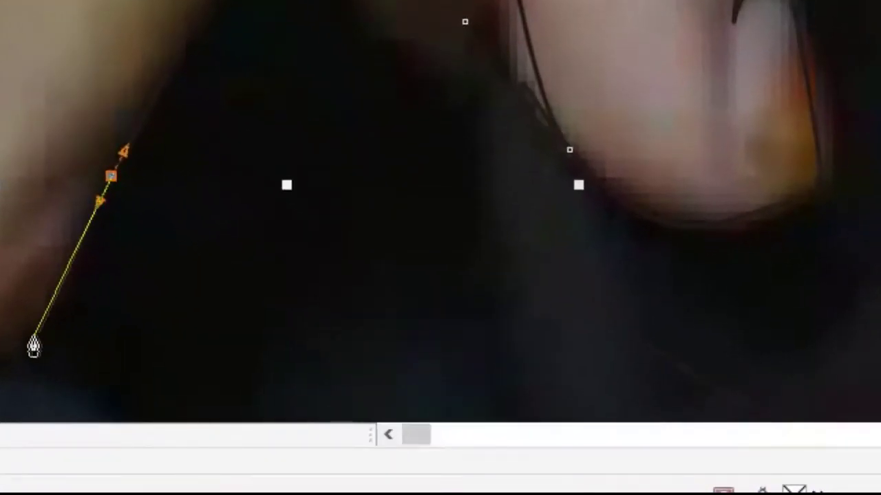
{"action": "left_click_drag", "start_coordinate": [44, 181], "coordinate": [26, 199]}
{"action": "left_click", "coordinate": [85, 132]}
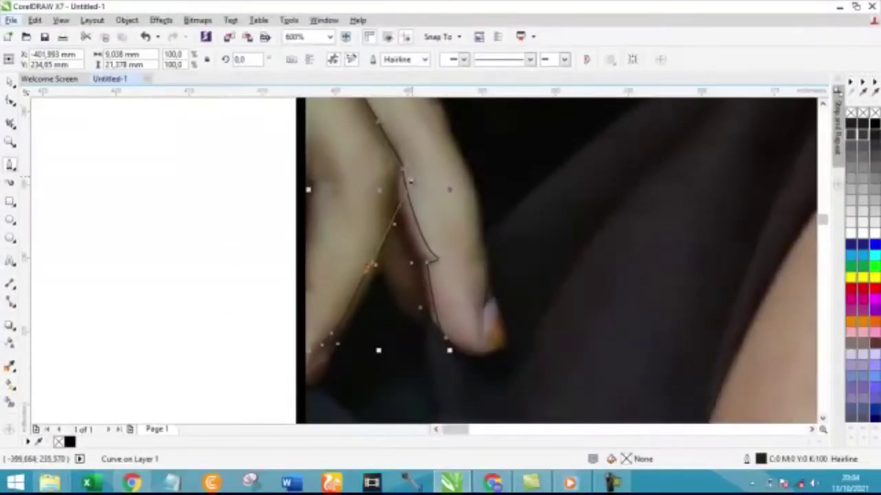
{"action": "scroll", "coordinate": [386, 170], "scroll_direction": "up", "scroll_amount": 2}
Step: Draw a thin curved sliver path down the hand's left edge along the photo border
{"action": "scroll", "coordinate": [372, 135], "scroll_direction": "down", "scroll_amount": 4}
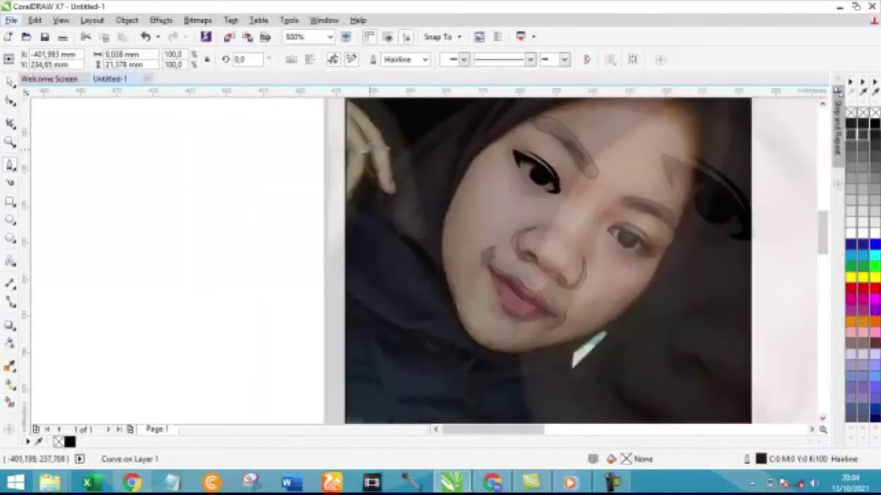
{"action": "scroll", "coordinate": [372, 136], "scroll_direction": "up", "scroll_amount": 3}
{"action": "scroll", "coordinate": [320, 104], "scroll_direction": "down", "scroll_amount": 3}
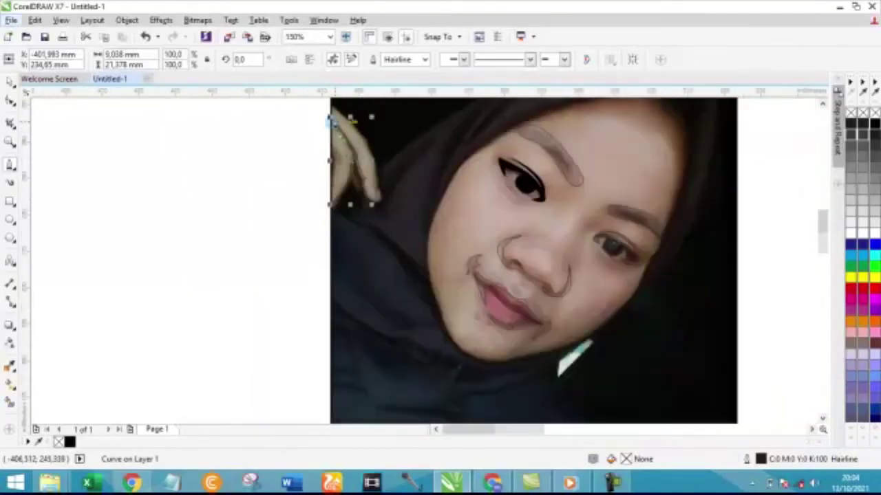
{"action": "scroll", "coordinate": [330, 114], "scroll_direction": "up", "scroll_amount": 4}
{"action": "scroll", "coordinate": [347, 122], "scroll_direction": "down", "scroll_amount": 3}
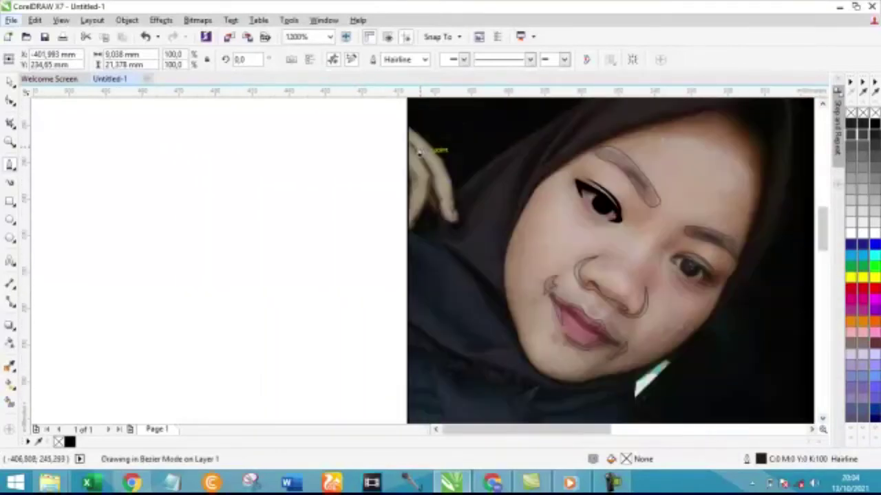
{"action": "scroll", "coordinate": [423, 167], "scroll_direction": "up", "scroll_amount": 2}
{"action": "scroll", "coordinate": [423, 167], "scroll_direction": "up", "scroll_amount": 1}
{"action": "scroll", "coordinate": [423, 167], "scroll_direction": "down", "scroll_amount": 3}
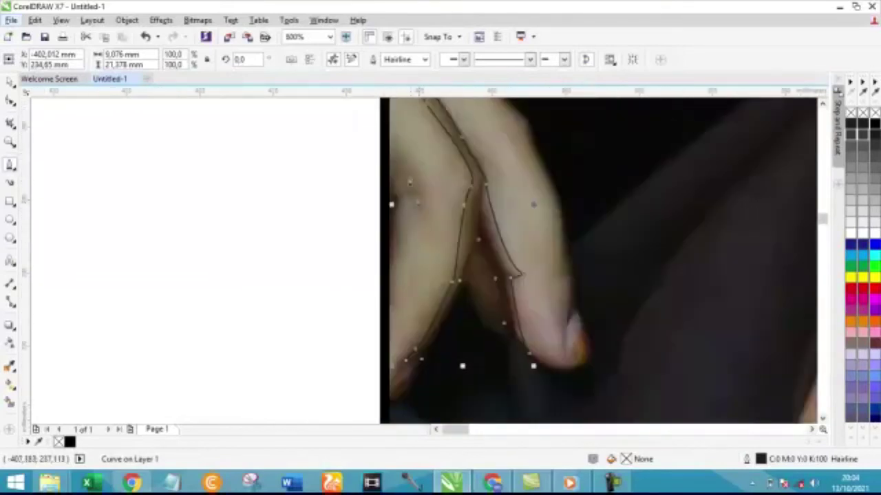
{"action": "scroll", "coordinate": [387, 164], "scroll_direction": "up", "scroll_amount": 3}
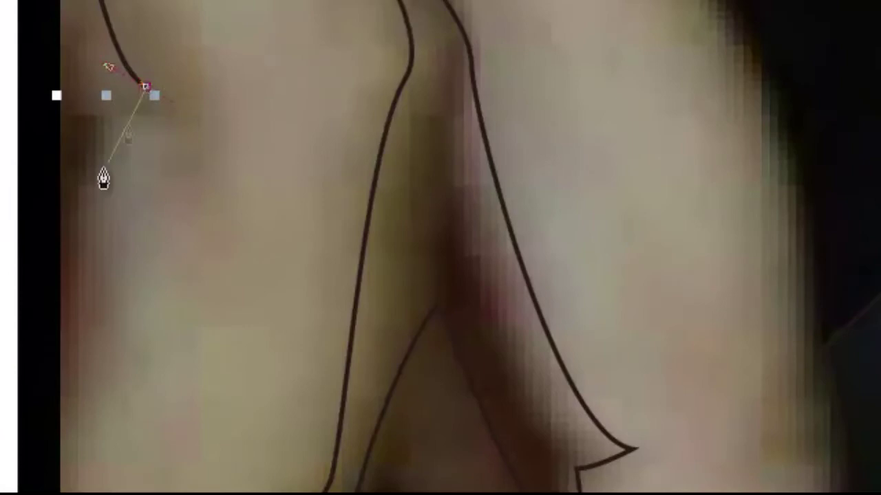
{"action": "left_click_drag", "start_coordinate": [87, 301], "coordinate": [112, 337]}
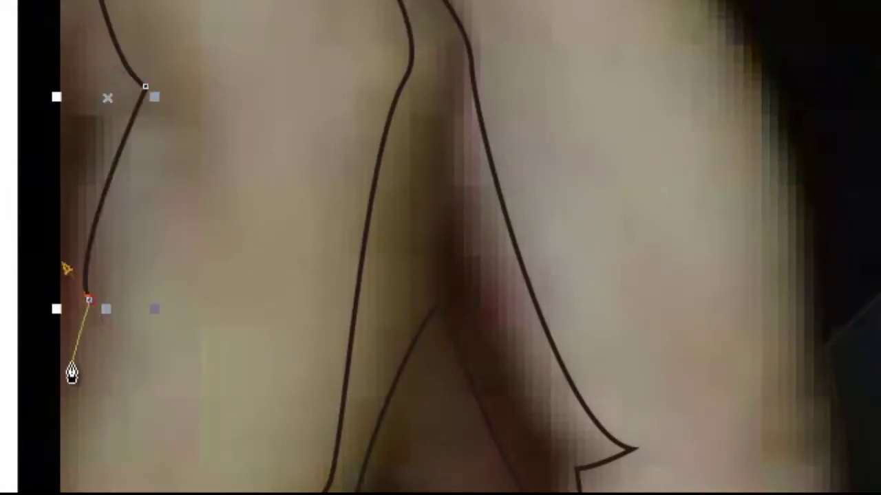
{"action": "left_click", "coordinate": [68, 368]}
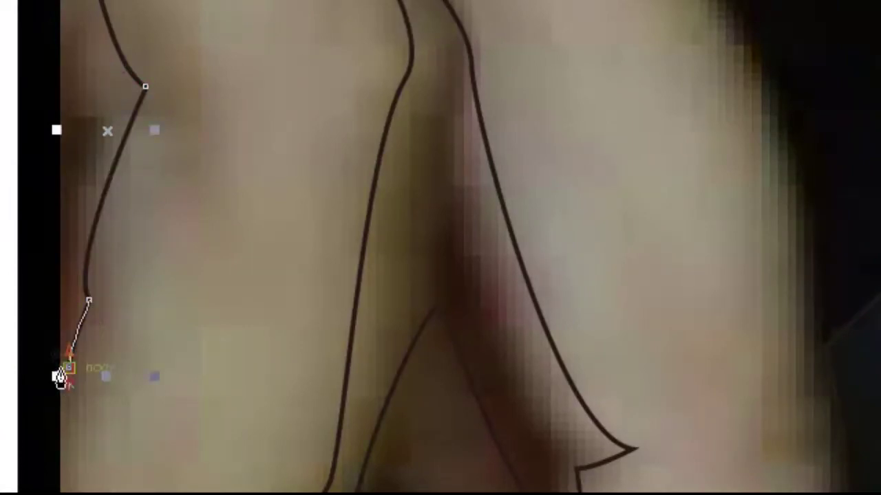
{"action": "scroll", "coordinate": [59, 377], "scroll_direction": "up", "scroll_amount": 3}
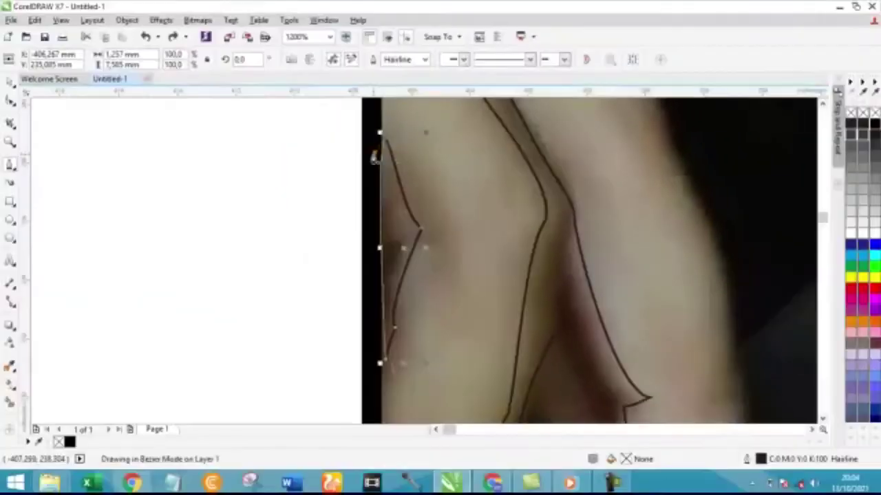
{"action": "scroll", "coordinate": [413, 244], "scroll_direction": "up", "scroll_amount": 2}
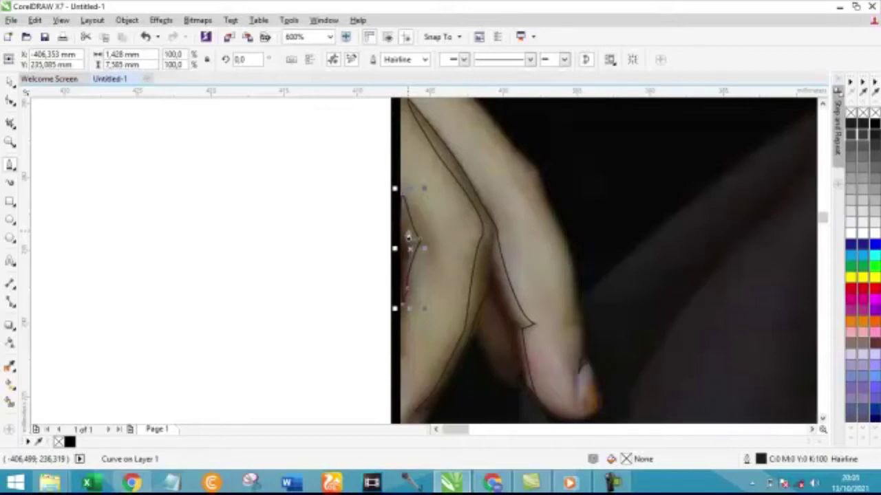
Step: Start a Bezier outline at the finger's edge and curve it down the finger
{"action": "scroll", "coordinate": [493, 320], "scroll_direction": "down", "scroll_amount": 2}
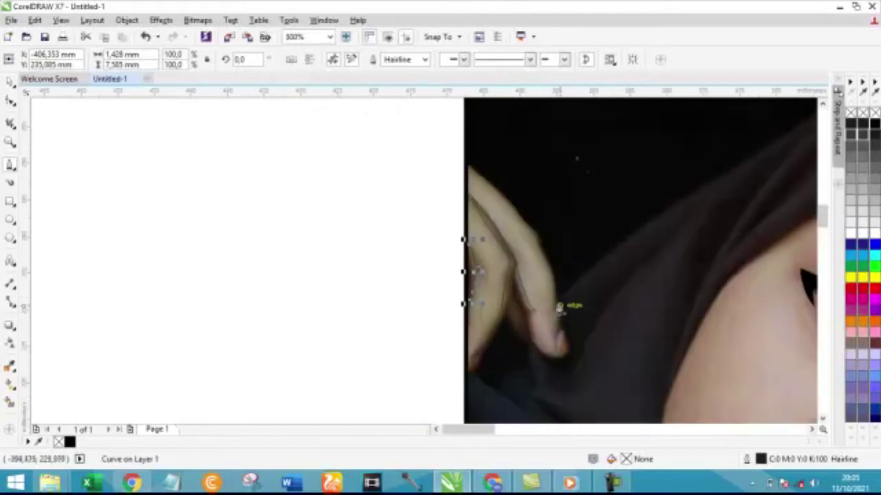
{"action": "scroll", "coordinate": [506, 179], "scroll_direction": "up", "scroll_amount": 2}
{"action": "scroll", "coordinate": [552, 207], "scroll_direction": "down", "scroll_amount": 2}
{"action": "scroll", "coordinate": [539, 199], "scroll_direction": "up", "scroll_amount": 2}
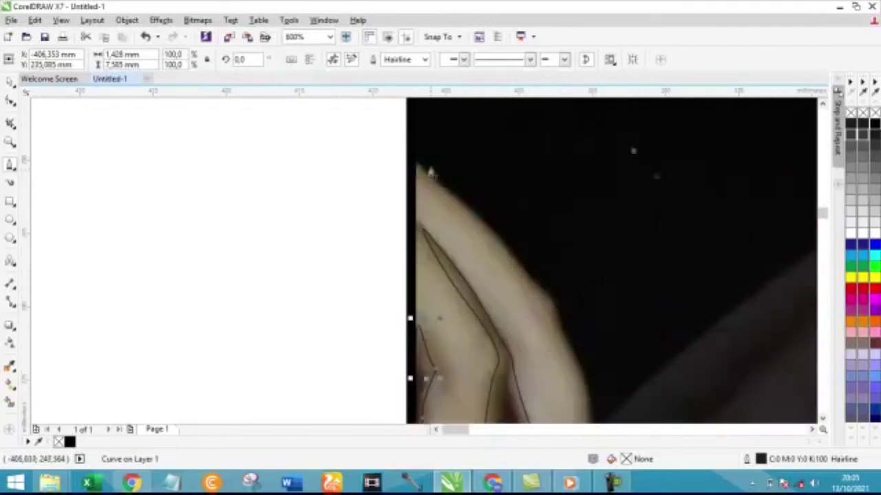
{"action": "left_click", "coordinate": [417, 169]}
{"action": "mouse_move", "coordinate": [500, 234]}
{"action": "left_mouse_down"}
{"action": "mouse_move", "coordinate": [545, 294]}
{"action": "mouse_move", "coordinate": [566, 344]}
{"action": "left_mouse_up"}
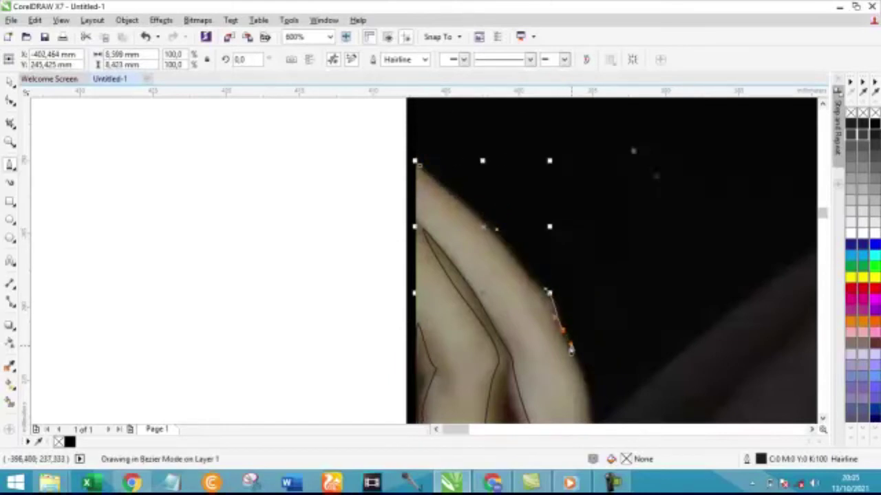
{"action": "scroll", "coordinate": [570, 349], "scroll_direction": "down", "scroll_amount": 2}
{"action": "scroll", "coordinate": [562, 338], "scroll_direction": "up", "scroll_amount": 2}
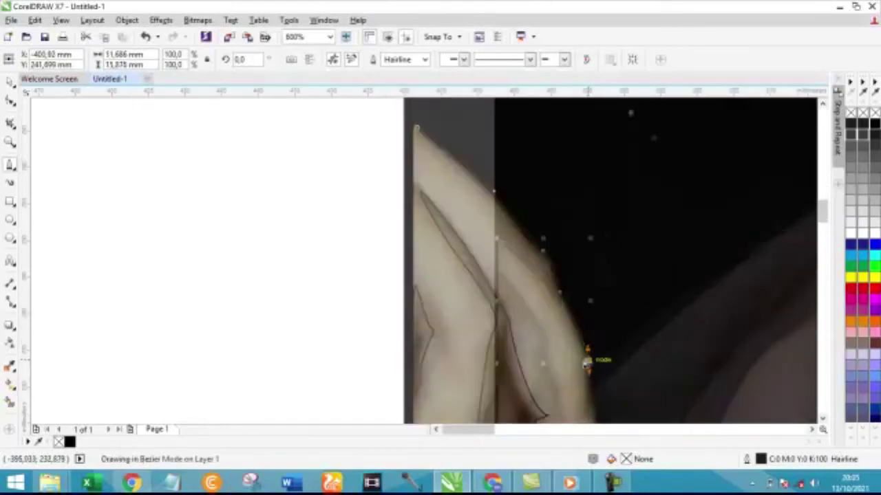
{"action": "scroll", "coordinate": [588, 368], "scroll_direction": "down", "scroll_amount": 1}
{"action": "left_click_drag", "start_coordinate": [587, 323], "coordinate": [587, 401]}
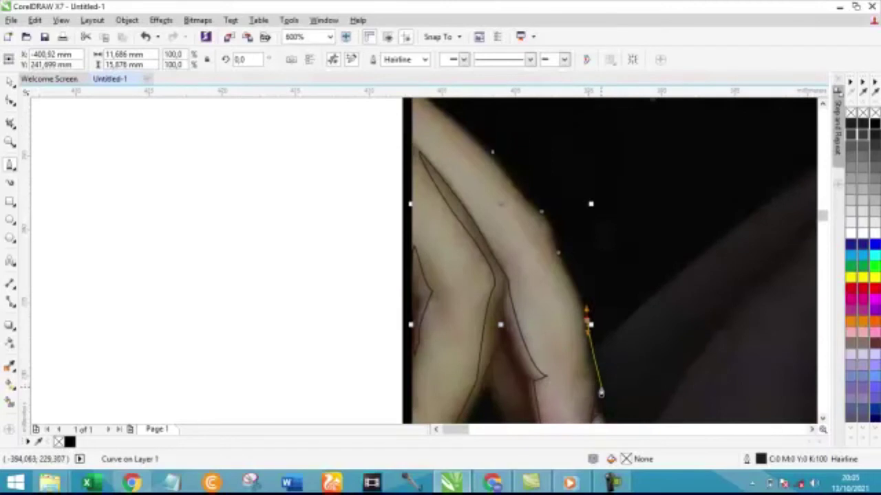
Step: Add more bent nodes along the finger edge and close the outline at its start node
{"action": "scroll", "coordinate": [583, 371], "scroll_direction": "up", "scroll_amount": 2}
{"action": "scroll", "coordinate": [588, 283], "scroll_direction": "down", "scroll_amount": 2}
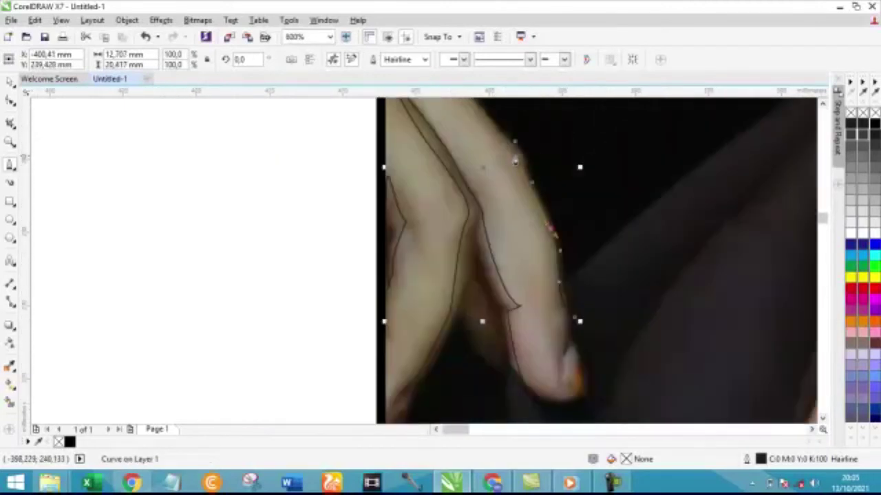
{"action": "left_click_drag", "start_coordinate": [512, 141], "coordinate": [485, 133]}
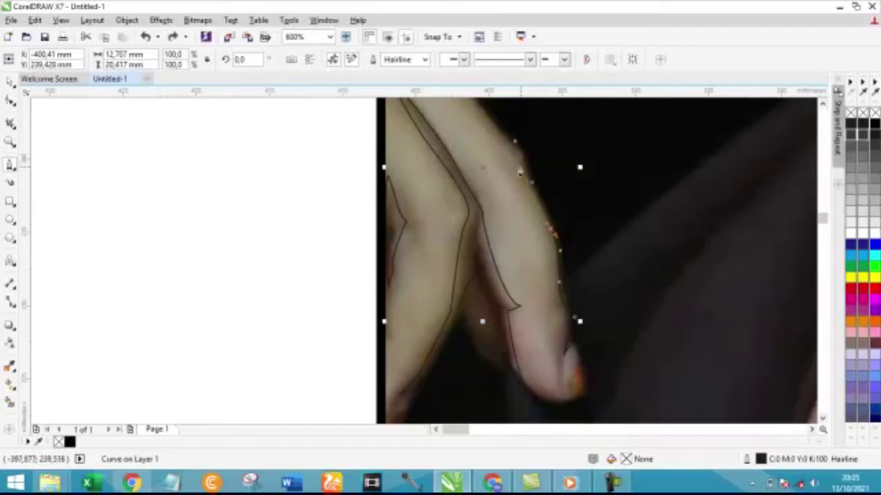
{"action": "left_click_drag", "start_coordinate": [516, 154], "coordinate": [493, 133]}
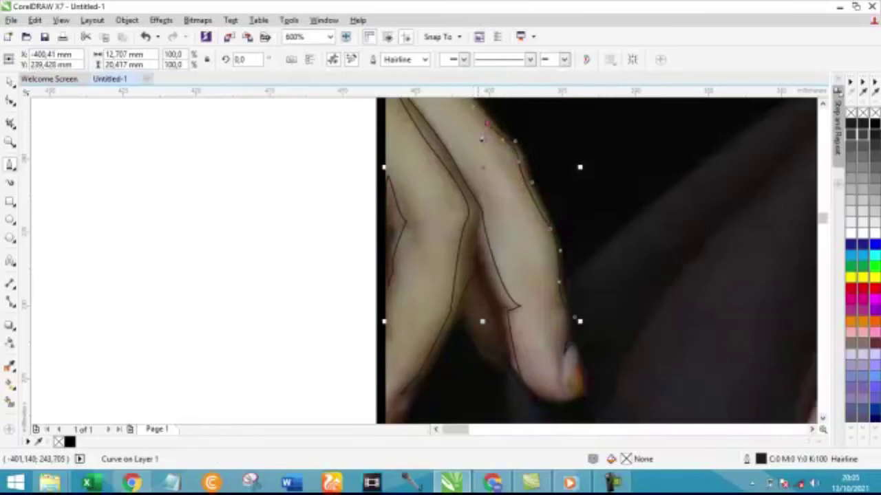
{"action": "scroll", "coordinate": [472, 110], "scroll_direction": "down", "scroll_amount": 3}
{"action": "scroll", "coordinate": [475, 110], "scroll_direction": "up", "scroll_amount": 3}
{"action": "scroll", "coordinate": [481, 108], "scroll_direction": "up", "scroll_amount": 1}
{"action": "scroll", "coordinate": [481, 108], "scroll_direction": "down", "scroll_amount": 2}
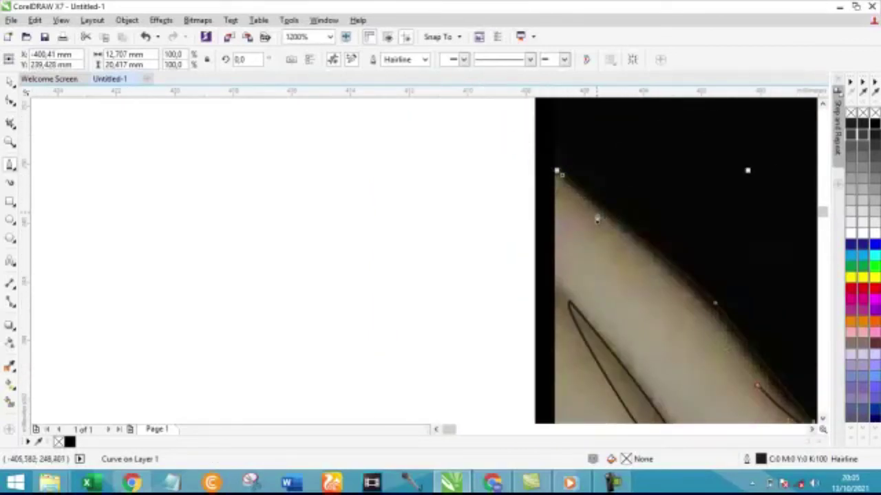
{"action": "left_click", "coordinate": [561, 175]}
{"action": "scroll", "coordinate": [528, 161], "scroll_direction": "down", "scroll_amount": 3}
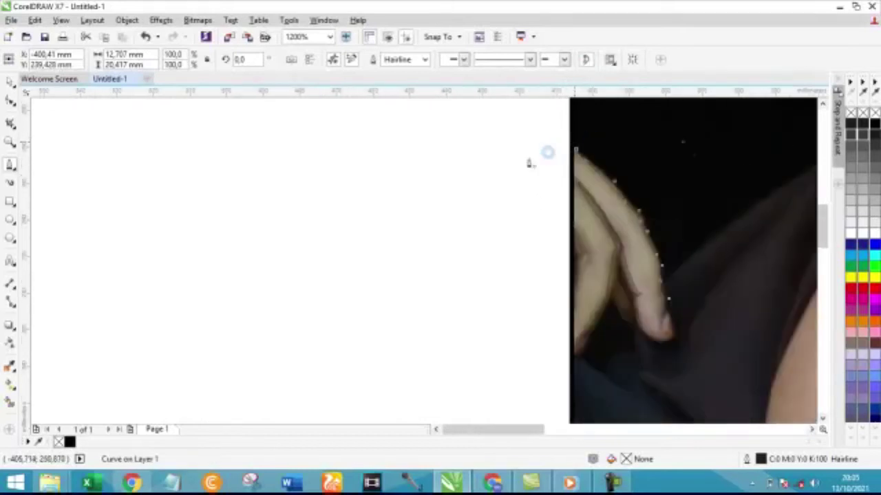
{"action": "scroll", "coordinate": [546, 173], "scroll_direction": "down", "scroll_amount": 3}
{"action": "scroll", "coordinate": [669, 318], "scroll_direction": "up", "scroll_amount": 2}
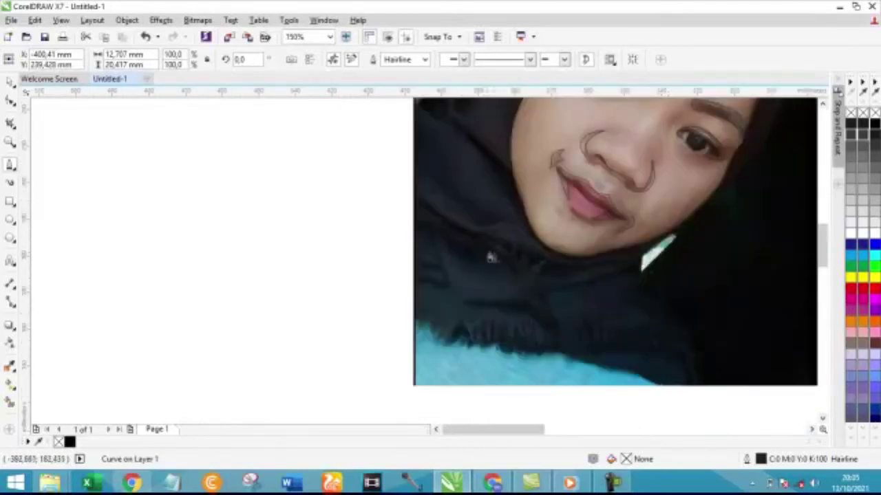
Step: Start a hijab fold outline at the collar tip and curve it along the fold
{"action": "scroll", "coordinate": [491, 257], "scroll_direction": "down", "scroll_amount": 2}
{"action": "scroll", "coordinate": [581, 284], "scroll_direction": "up", "scroll_amount": 2}
{"action": "scroll", "coordinate": [581, 270], "scroll_direction": "up", "scroll_amount": 2}
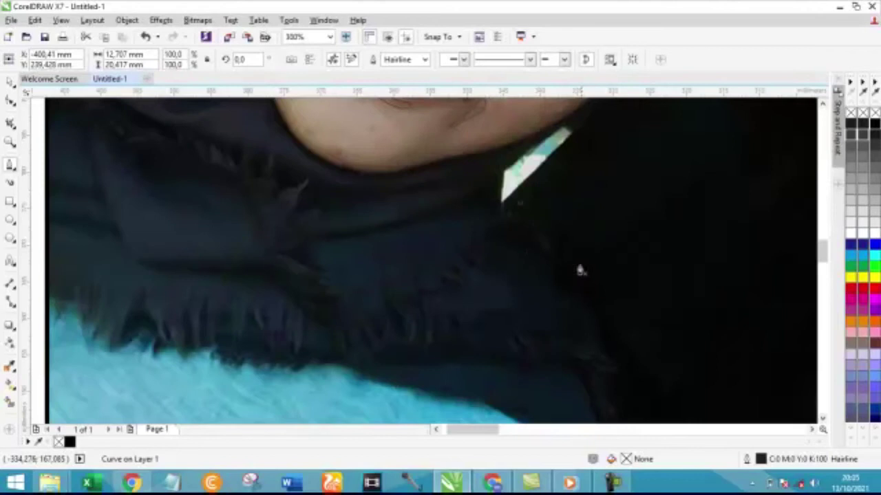
{"action": "left_click", "coordinate": [492, 189]}
{"action": "left_click_drag", "start_coordinate": [407, 231], "coordinate": [349, 227]}
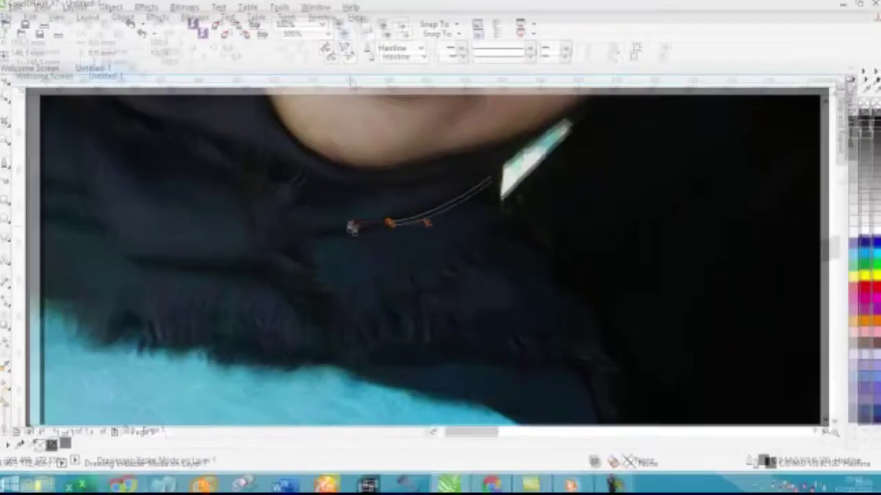
{"action": "left_click_drag", "start_coordinate": [454, 75], "coordinate": [497, 89]}
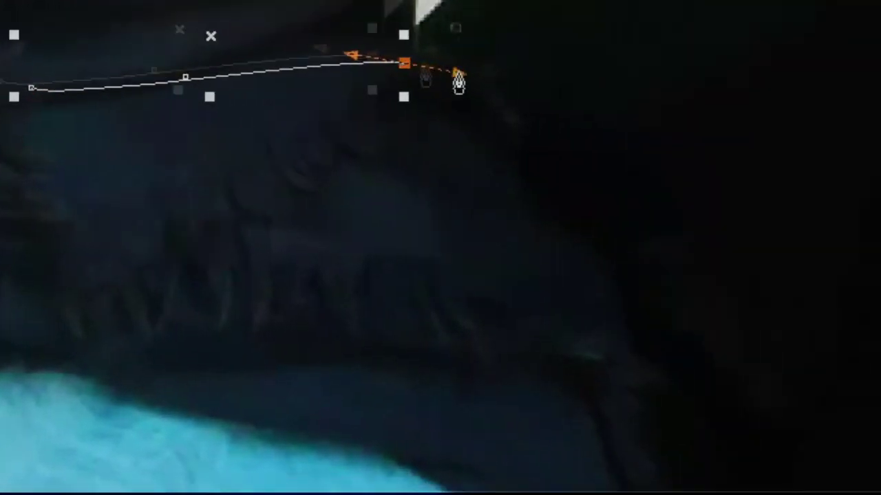
{"action": "mouse_move", "coordinate": [164, 99]}
{"action": "left_mouse_down"}
{"action": "mouse_move", "coordinate": [170, 142]}
{"action": "mouse_move", "coordinate": [256, 244]}
{"action": "left_mouse_up"}
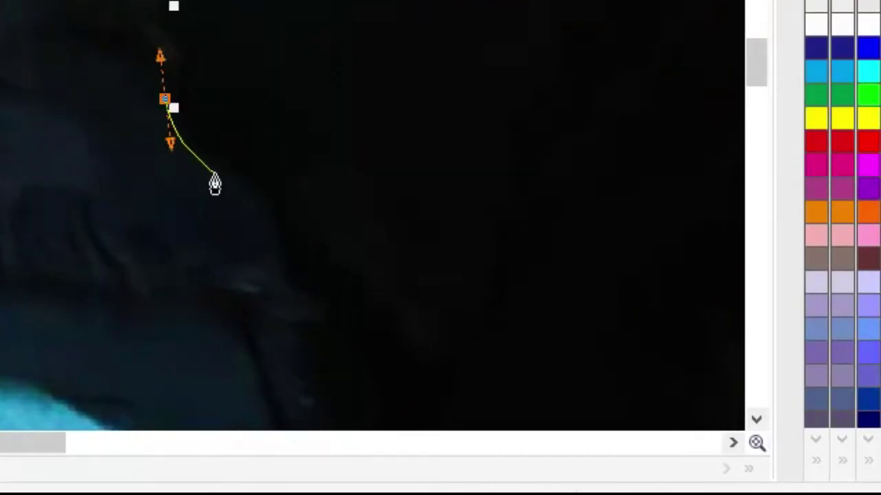
{"action": "left_click_drag", "start_coordinate": [273, 319], "coordinate": [295, 289]}
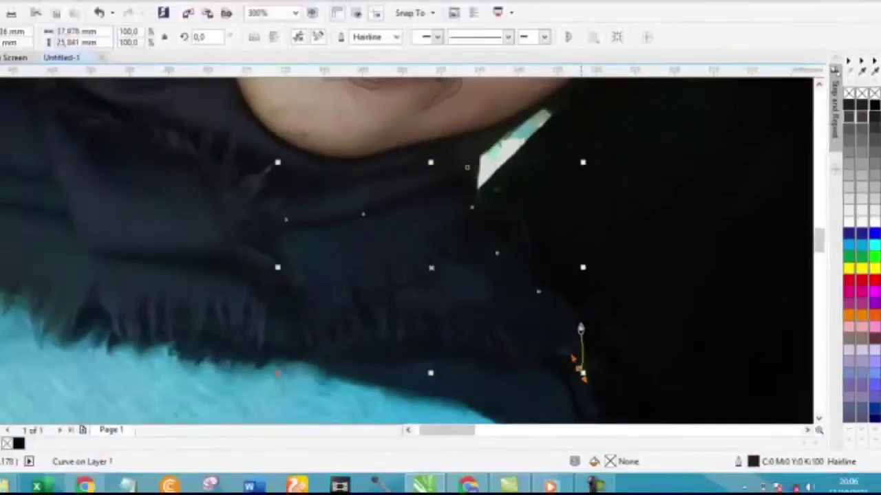
{"action": "left_click_drag", "start_coordinate": [580, 329], "coordinate": [552, 291]}
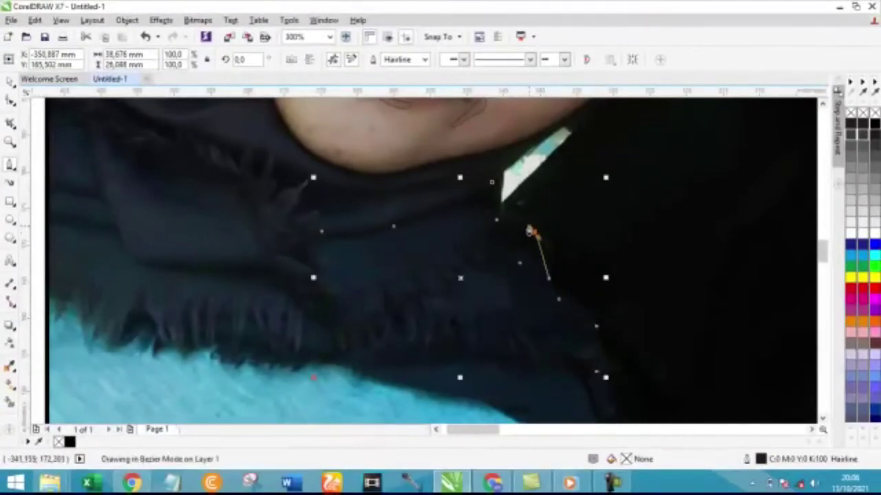
Step: Continue the fold outline down the jacket edge and back, closing it at its start
{"action": "left_click", "coordinate": [530, 230]}
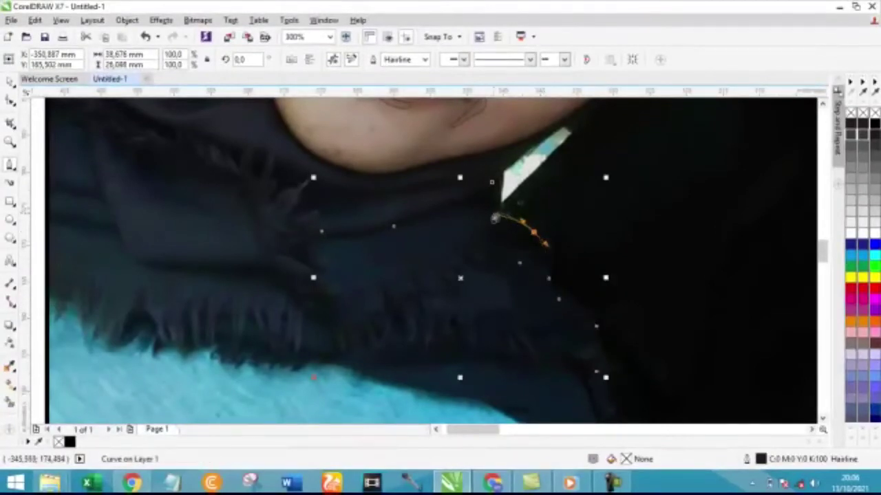
{"action": "left_click", "coordinate": [490, 211]}
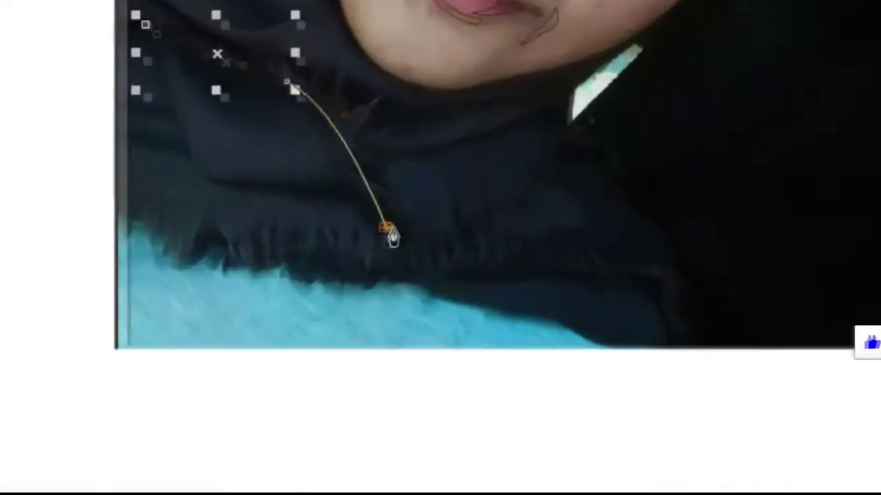
{"action": "left_click_drag", "start_coordinate": [281, 211], "coordinate": [278, 158]}
{"action": "left_click_drag", "start_coordinate": [197, 80], "coordinate": [156, 104]}
{"action": "left_click_drag", "start_coordinate": [245, 254], "coordinate": [118, 207]}
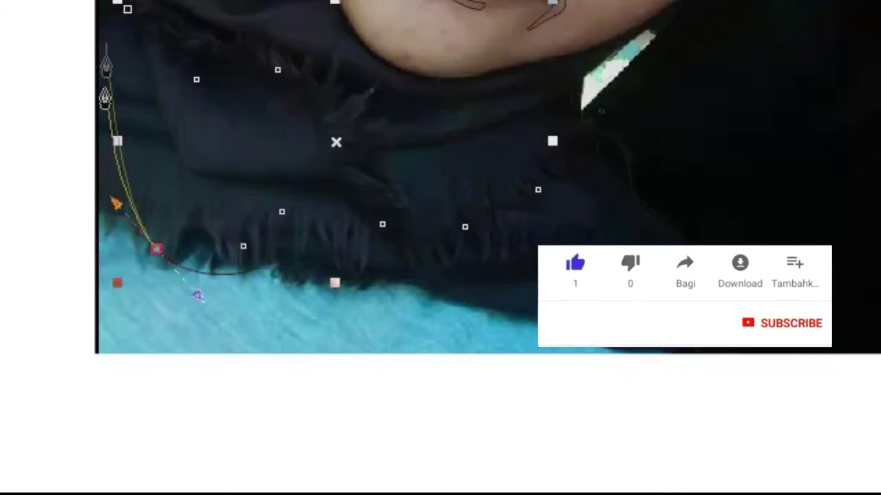
{"action": "left_click", "coordinate": [93, 147]}
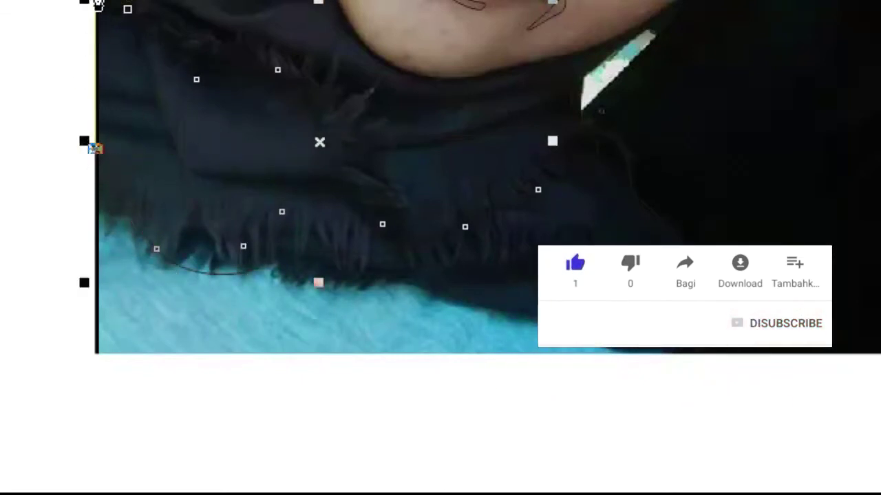
{"action": "mouse_move", "coordinate": [128, 10]}
{"action": "left_mouse_down"}
{"action": "mouse_move", "coordinate": [176, 4]}
{"action": "mouse_move", "coordinate": [141, 177]}
{"action": "left_mouse_up"}
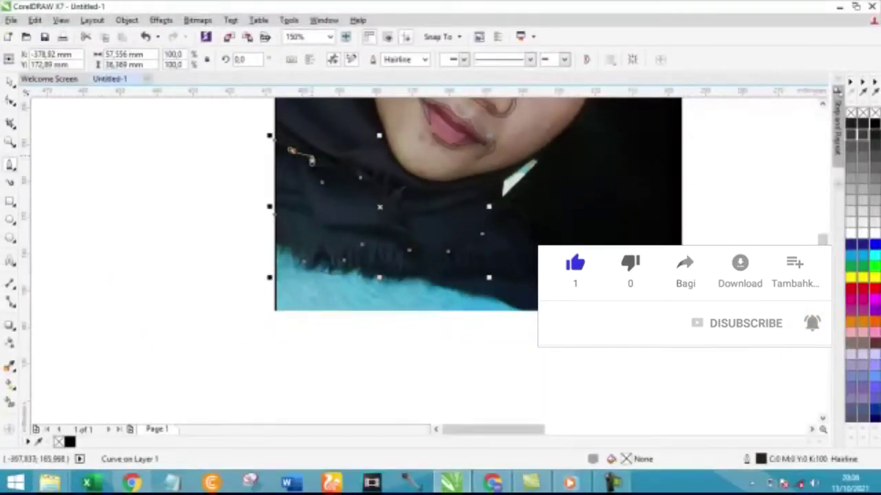
{"action": "scroll", "coordinate": [306, 158], "scroll_direction": "up", "scroll_amount": 2}
{"action": "left_click", "coordinate": [236, 126]}
{"action": "scroll", "coordinate": [333, 160], "scroll_direction": "down", "scroll_amount": 1}
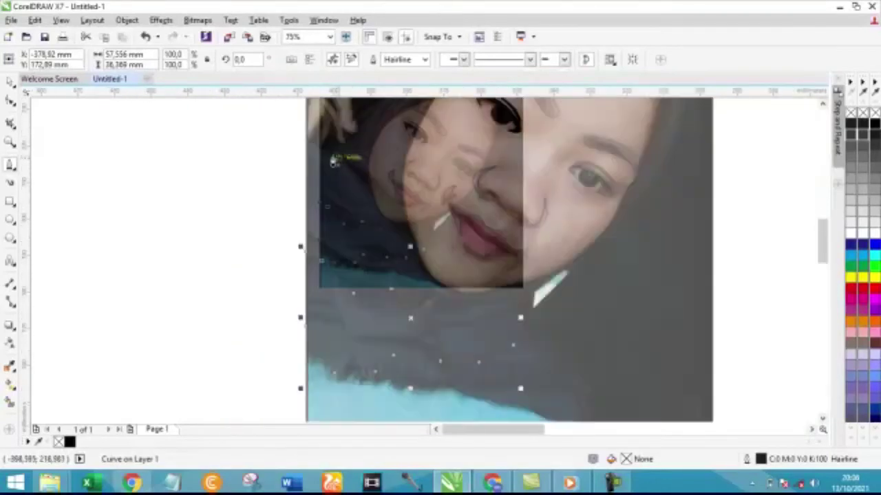
{"action": "scroll", "coordinate": [315, 163], "scroll_direction": "up", "scroll_amount": 1}
Step: Trace and close a small curved outline on the left side of the hijab
{"action": "left_click", "coordinate": [308, 152]}
{"action": "left_click_drag", "start_coordinate": [357, 229], "coordinate": [339, 263]}
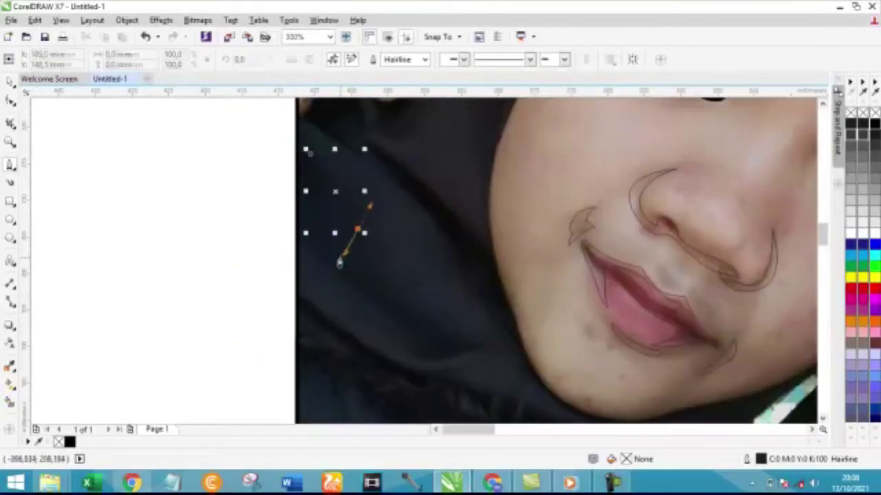
{"action": "left_click_drag", "start_coordinate": [428, 313], "coordinate": [366, 171]}
{"action": "left_click", "coordinate": [307, 152]}
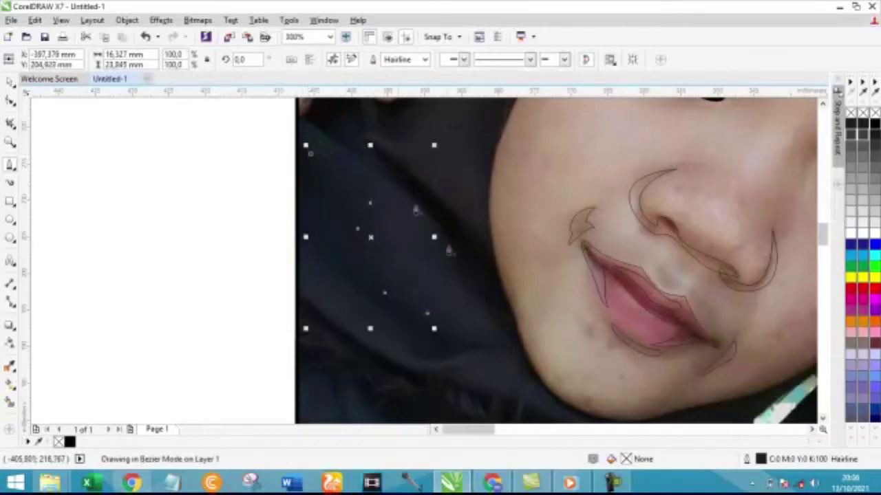
{"action": "scroll", "coordinate": [415, 210], "scroll_direction": "down", "scroll_amount": 1}
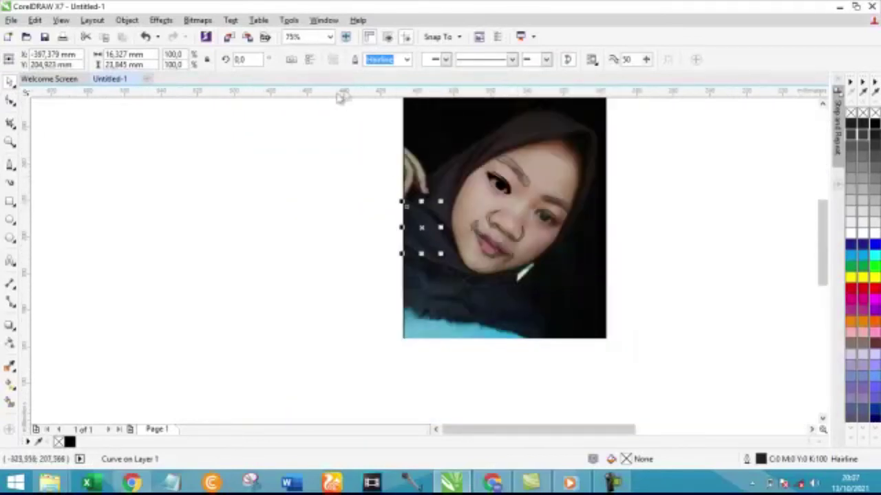
Step: Move all traced outlines to the left of the photo and fill them solid black
{"action": "left_click_drag", "start_coordinate": [387, 112], "coordinate": [649, 386]}
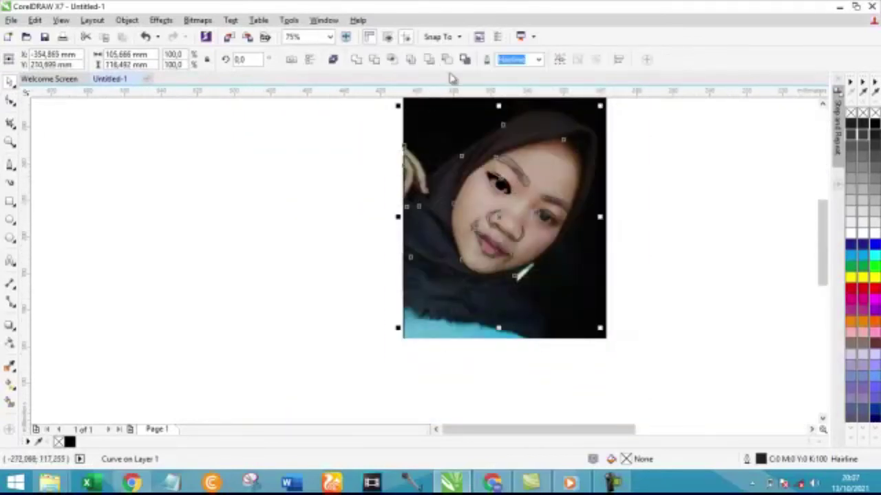
{"action": "left_click_drag", "start_coordinate": [423, 311], "coordinate": [160, 337]}
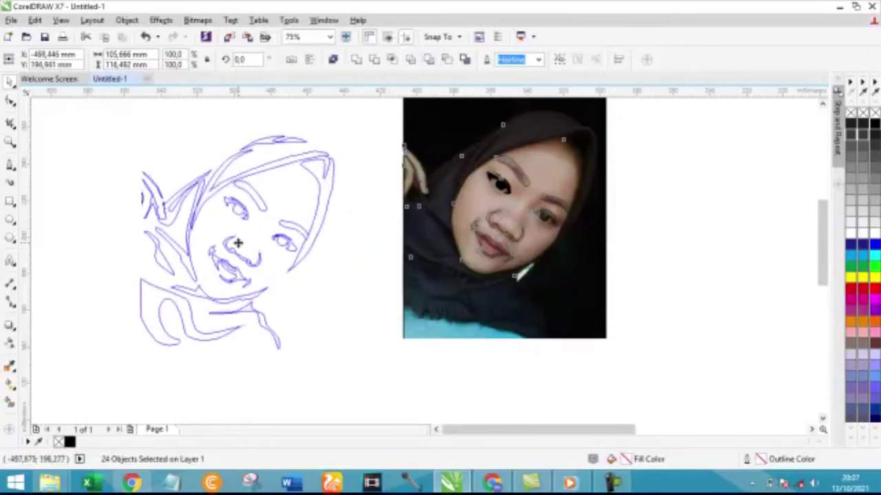
{"action": "left_click", "coordinate": [69, 443]}
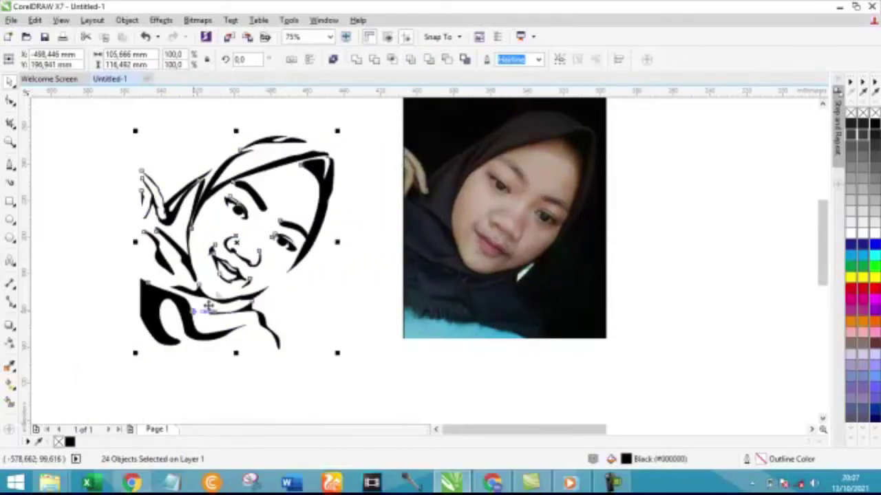
{"action": "left_click", "coordinate": [365, 280]}
Step: Zoom in to check the curve near the mouth, then deselect it
{"action": "scroll", "coordinate": [220, 286], "scroll_direction": "up", "scroll_amount": 2}
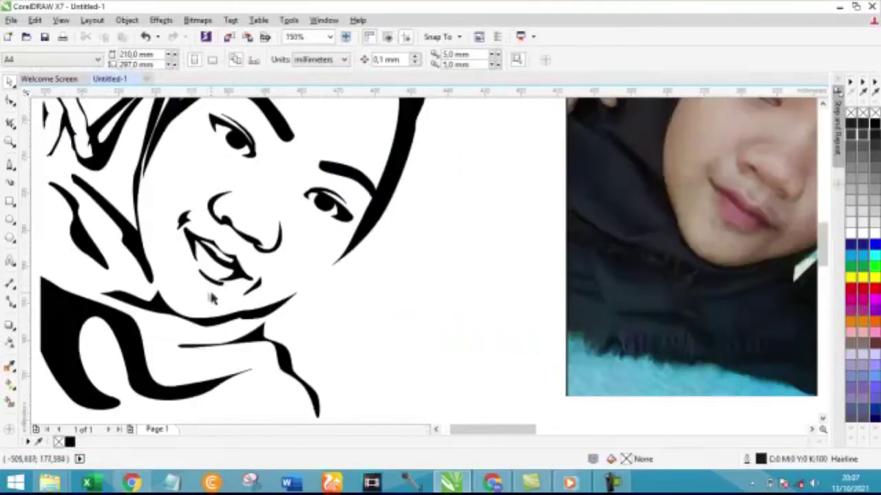
{"action": "scroll", "coordinate": [211, 297], "scroll_direction": "up", "scroll_amount": 4}
{"action": "scroll", "coordinate": [289, 251], "scroll_direction": "down", "scroll_amount": 6}
{"action": "scroll", "coordinate": [300, 251], "scroll_direction": "up", "scroll_amount": 2}
{"action": "scroll", "coordinate": [299, 241], "scroll_direction": "down", "scroll_amount": 2}
{"action": "scroll", "coordinate": [248, 179], "scroll_direction": "up", "scroll_amount": 2}
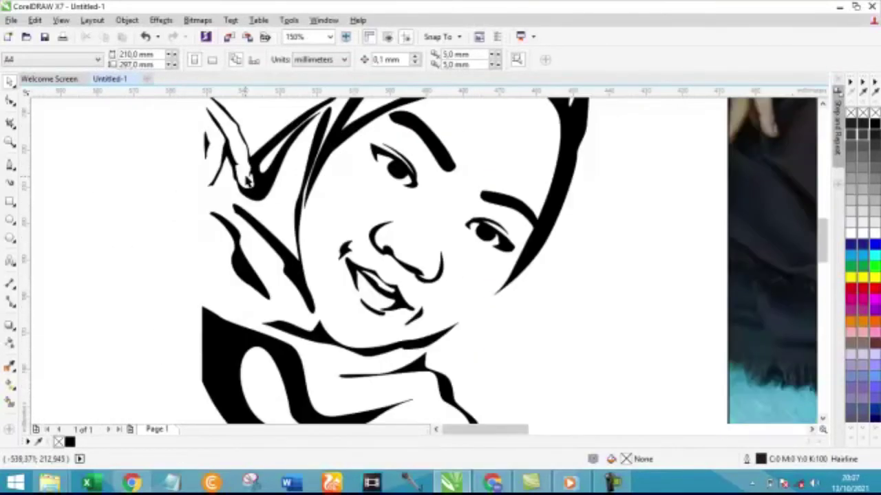
{"action": "scroll", "coordinate": [321, 218], "scroll_direction": "down", "scroll_amount": 2}
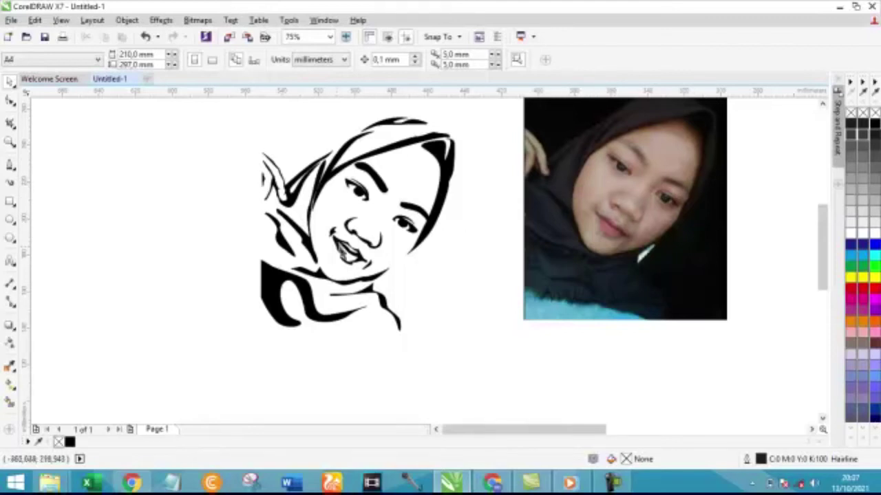
{"action": "left_click", "coordinate": [344, 263]}
{"action": "left_click", "coordinate": [415, 294]}
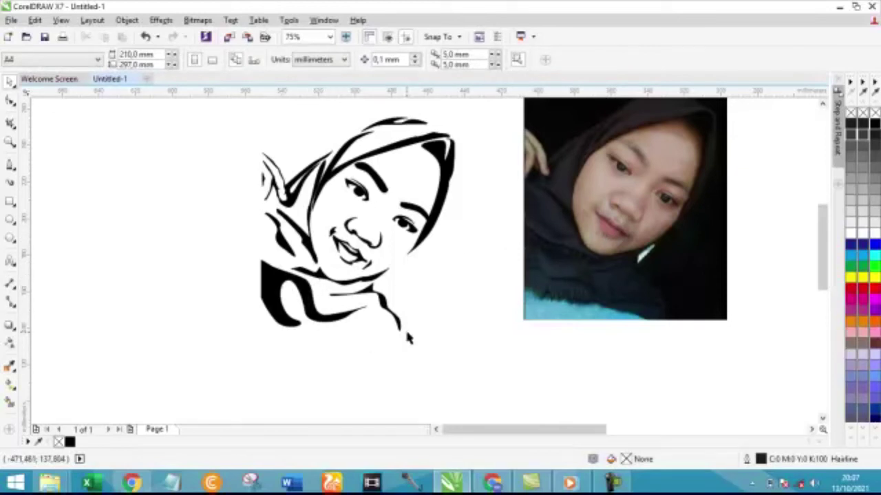
Step: Select the whole face drawing with Ctrl+A and lay it back over the photo
{"action": "key", "text": "ctrl+a"}
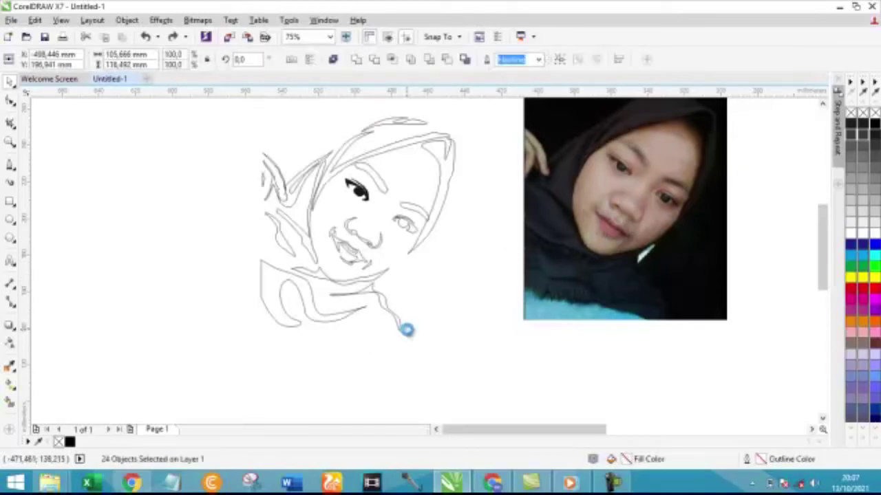
{"action": "left_click_drag", "start_coordinate": [406, 328], "coordinate": [663, 315]}
{"action": "left_click", "coordinate": [442, 216]}
{"action": "scroll", "coordinate": [561, 268], "scroll_direction": "up", "scroll_amount": 1}
{"action": "scroll", "coordinate": [558, 269], "scroll_direction": "up", "scroll_amount": 1}
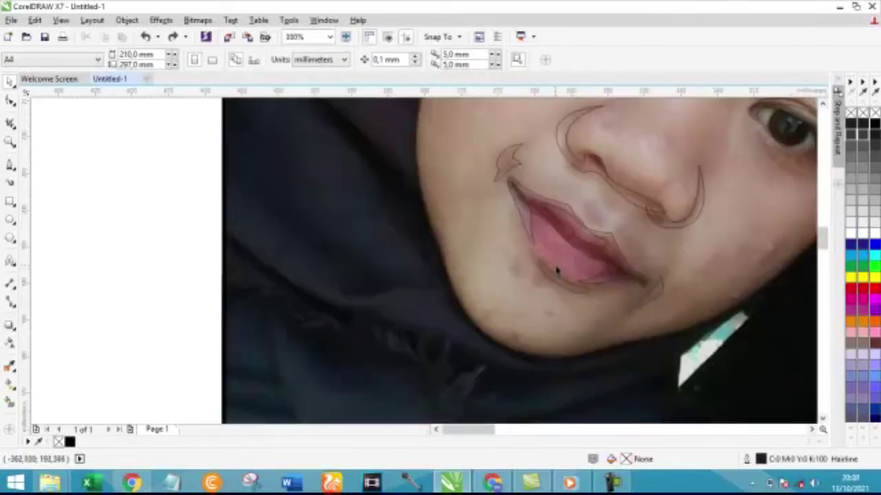
{"action": "scroll", "coordinate": [573, 303], "scroll_direction": "up", "scroll_amount": 1}
Step: Realign the lower lip curve over the photo's lip
{"action": "left_click", "coordinate": [573, 302]}
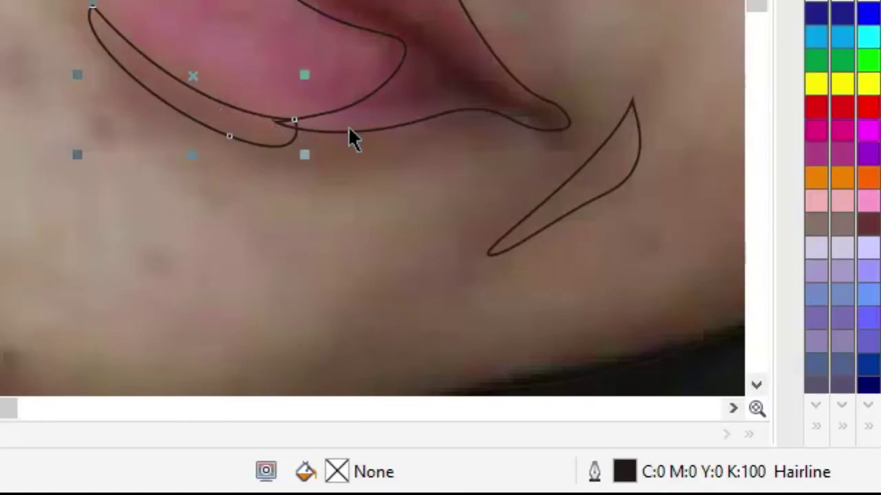
{"action": "left_click_drag", "start_coordinate": [239, 128], "coordinate": [178, 172]}
{"action": "left_click_drag", "start_coordinate": [161, 128], "coordinate": [197, 103]}
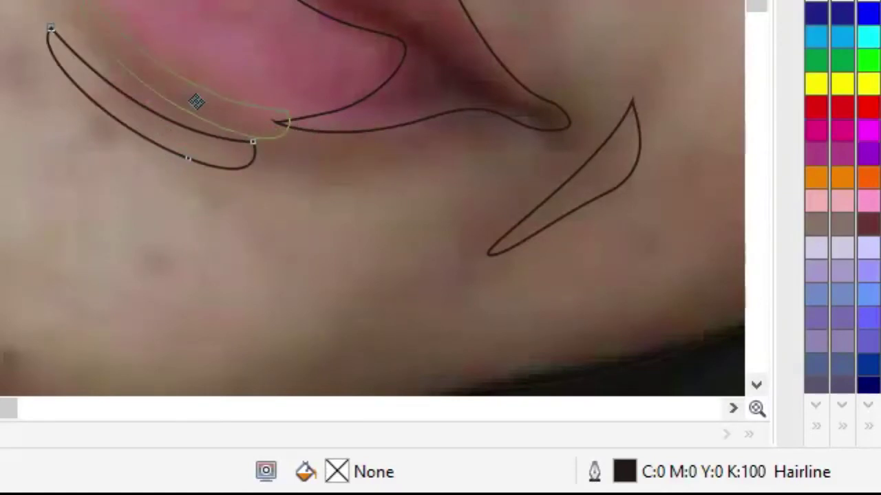
{"action": "key", "text": "Escape"}
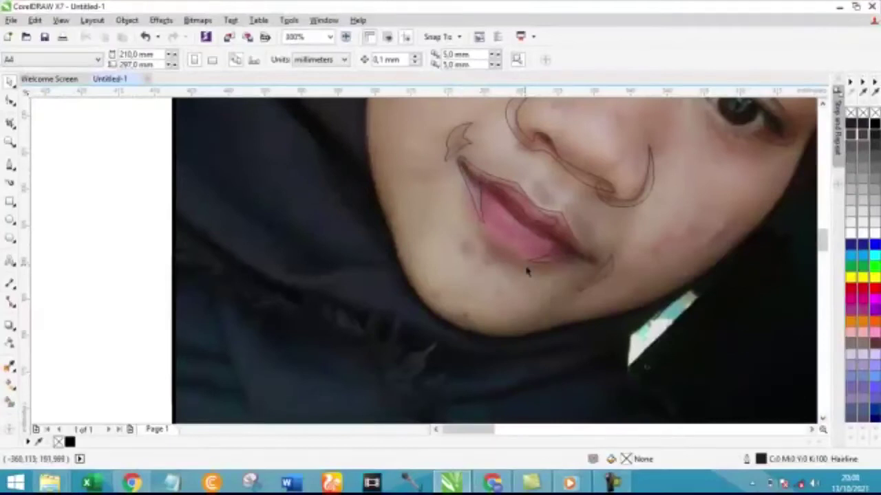
{"action": "scroll", "coordinate": [527, 271], "scroll_direction": "up", "scroll_amount": 2}
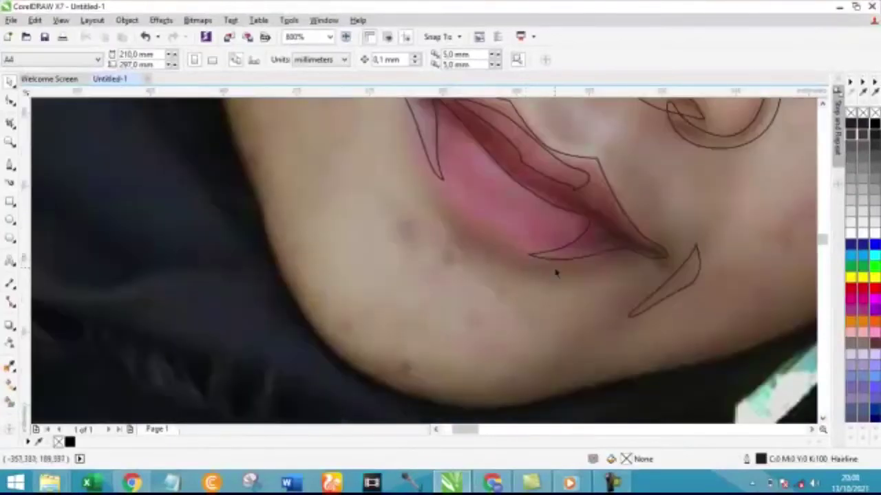
{"action": "scroll", "coordinate": [556, 271], "scroll_direction": "up", "scroll_amount": 2}
Step: Reshape the lower lip curve by moving its lip-tip node with the Shape tool
{"action": "left_click", "coordinate": [543, 251]}
{"action": "left_click", "coordinate": [11, 121]}
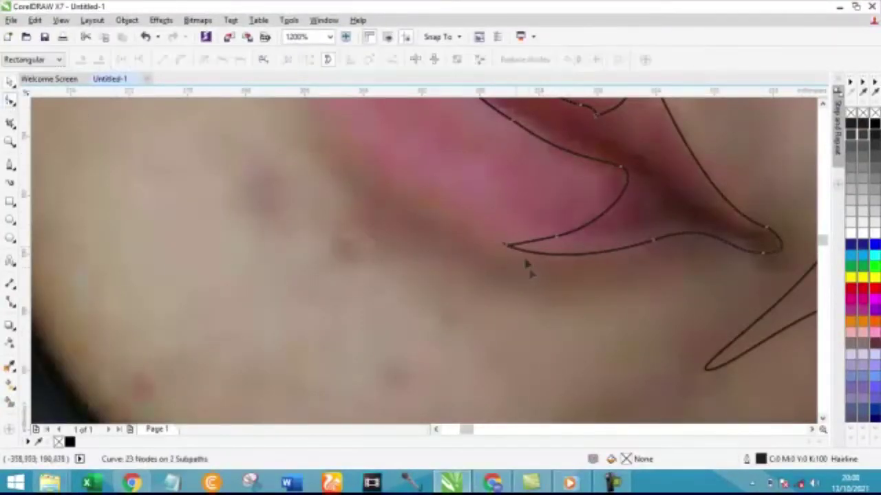
{"action": "scroll", "coordinate": [526, 255], "scroll_direction": "up", "scroll_amount": 1}
{"action": "left_click", "coordinate": [487, 251]}
{"action": "scroll", "coordinate": [502, 249], "scroll_direction": "up", "scroll_amount": 1}
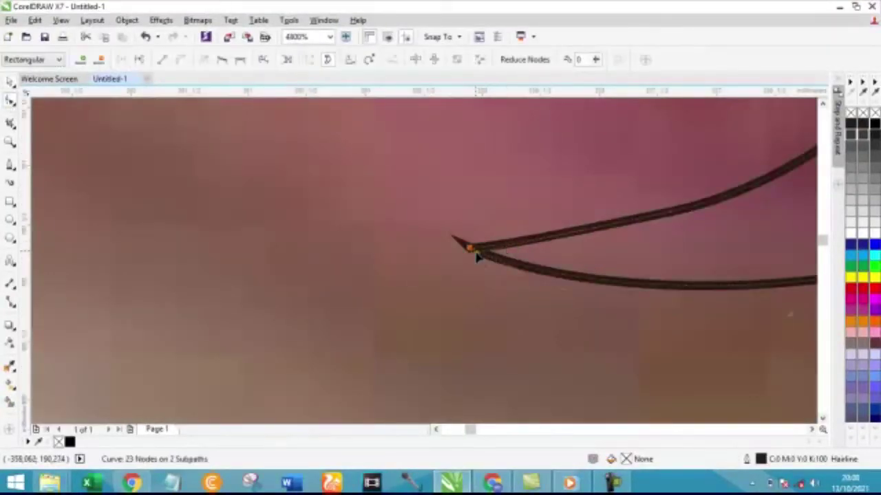
{"action": "left_click_drag", "start_coordinate": [474, 252], "coordinate": [481, 245]}
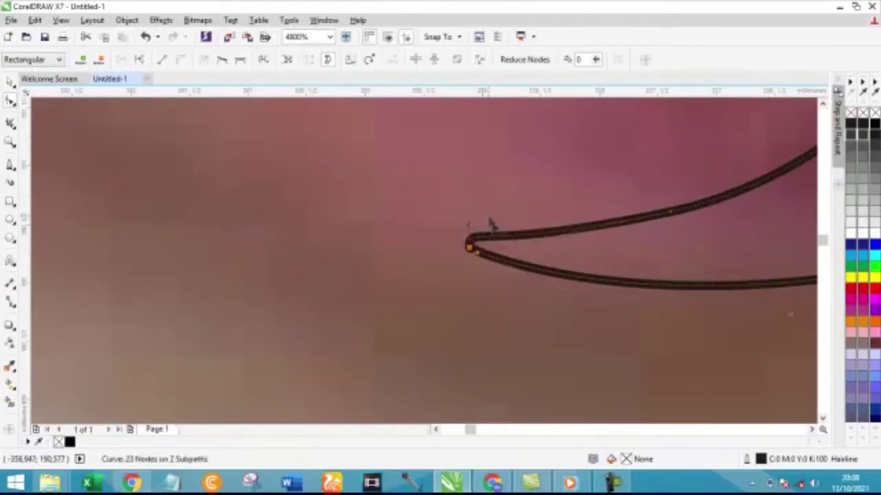
{"action": "scroll", "coordinate": [481, 254], "scroll_direction": "down", "scroll_amount": 2}
{"action": "scroll", "coordinate": [481, 253], "scroll_direction": "down", "scroll_amount": 1}
Step: Draw a new Bezier curve along the lower lip's edge toward the mouth corner
{"action": "left_click", "coordinate": [12, 165]}
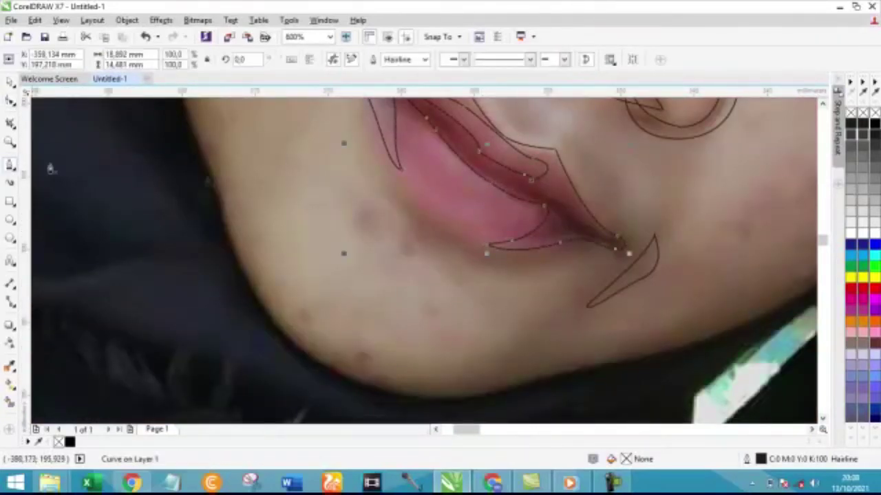
{"action": "left_click", "coordinate": [480, 240]}
{"action": "left_click_drag", "start_coordinate": [505, 240], "coordinate": [462, 261]}
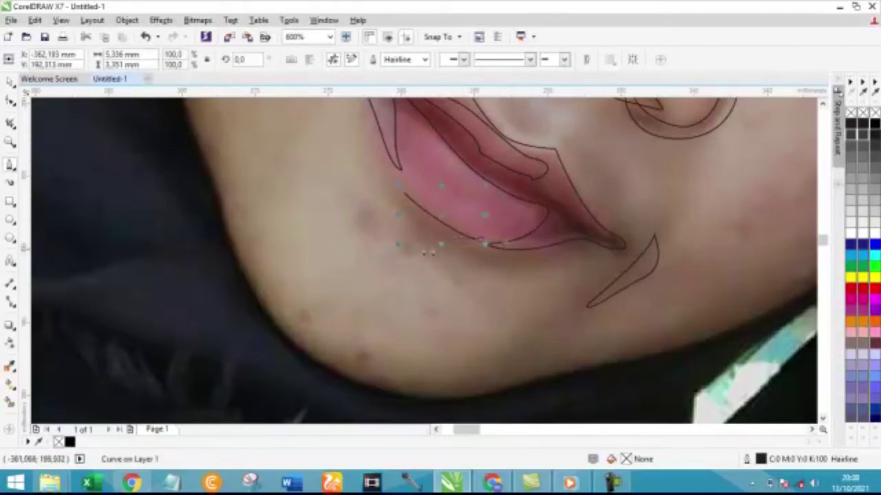
{"action": "scroll", "coordinate": [415, 264], "scroll_direction": "up", "scroll_amount": 2}
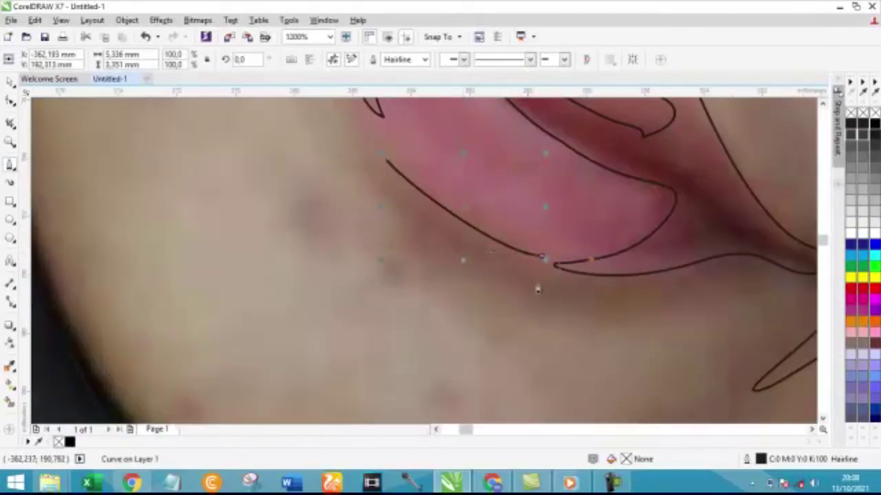
{"action": "left_click_drag", "start_coordinate": [669, 273], "coordinate": [652, 256]}
{"action": "key", "text": "ctrl+z"}
{"action": "key", "text": "ctrl+z"}
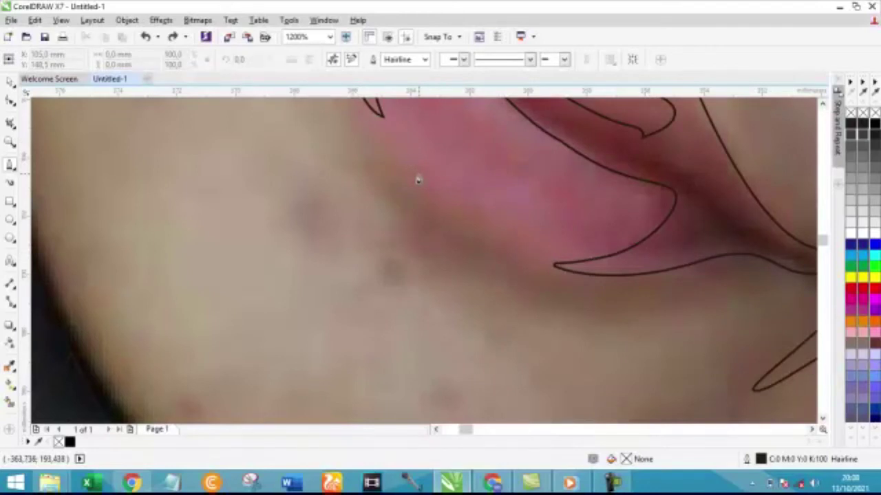
{"action": "key", "text": "ctrl+shift+z"}
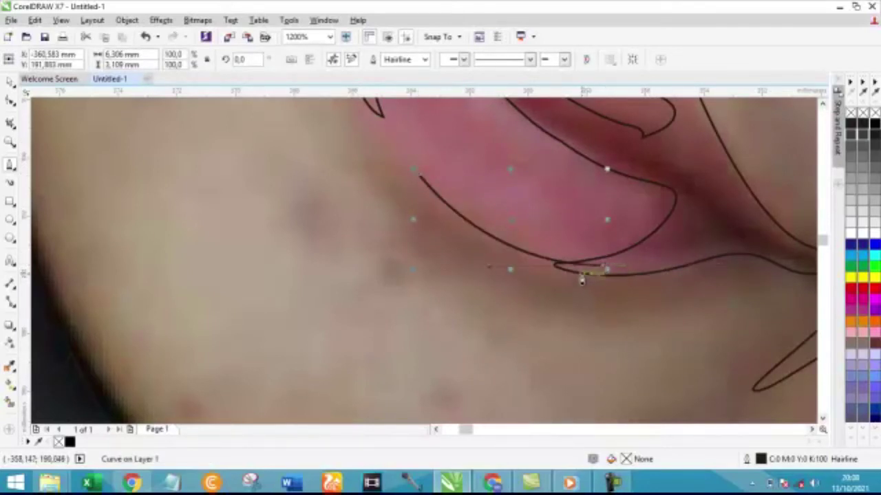
{"action": "left_click", "coordinate": [485, 254]}
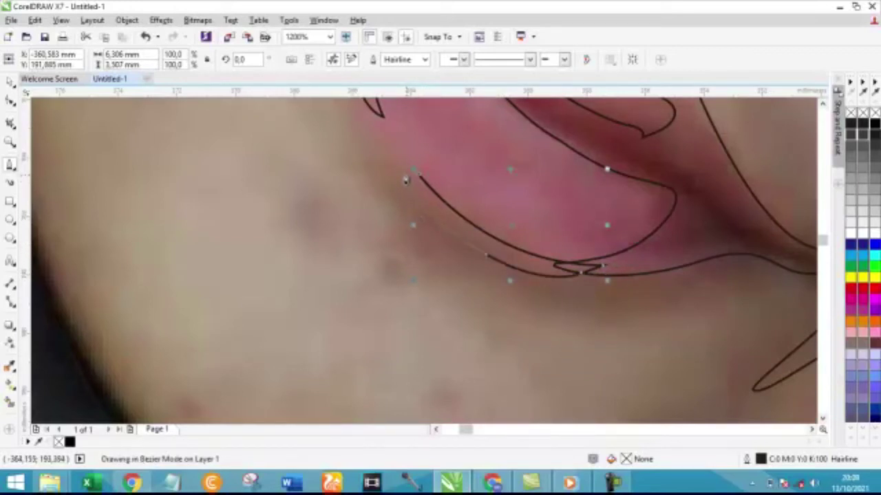
{"action": "scroll", "coordinate": [492, 275], "scroll_direction": "down", "scroll_amount": 2}
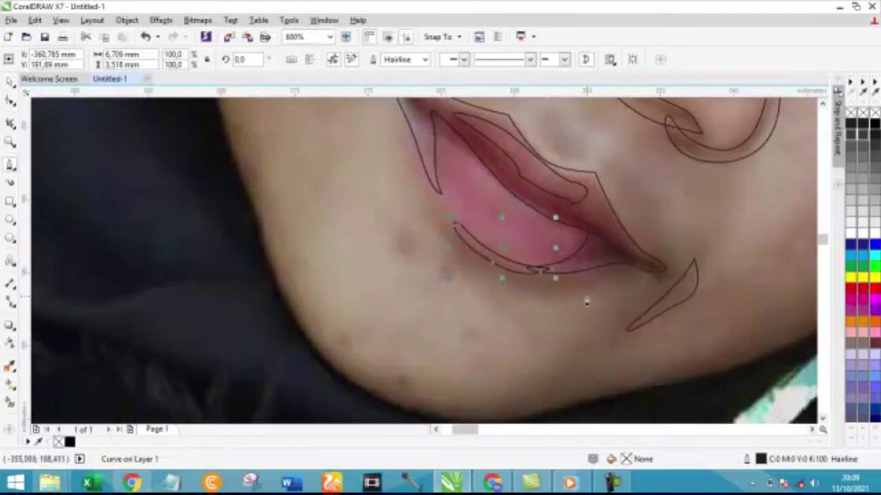
Step: Start a new outline with nodes along the blue fabric edge below the fingers
{"action": "scroll", "coordinate": [464, 277], "scroll_direction": "down", "scroll_amount": 2}
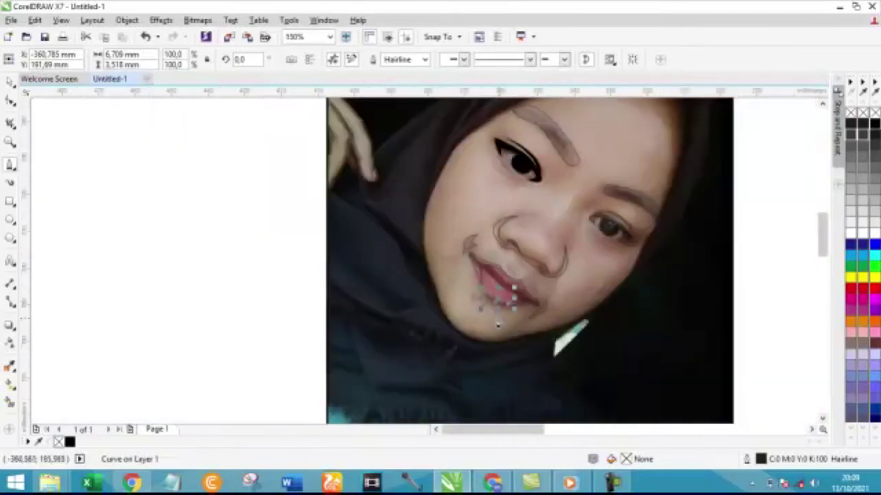
{"action": "scroll", "coordinate": [490, 300], "scroll_direction": "up", "scroll_amount": 2}
{"action": "scroll", "coordinate": [543, 327], "scroll_direction": "down", "scroll_amount": 2}
{"action": "scroll", "coordinate": [538, 326], "scroll_direction": "down", "scroll_amount": 1}
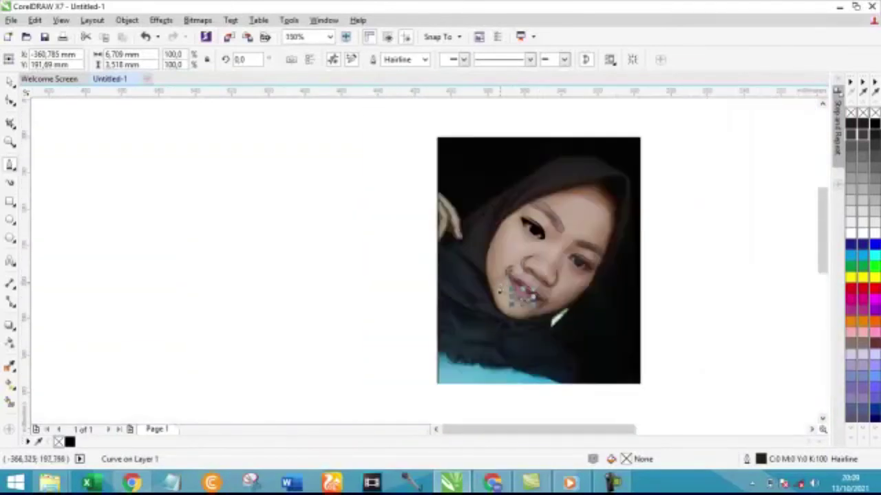
{"action": "scroll", "coordinate": [540, 401], "scroll_direction": "up", "scroll_amount": 1}
{"action": "scroll", "coordinate": [486, 384], "scroll_direction": "up", "scroll_amount": 1}
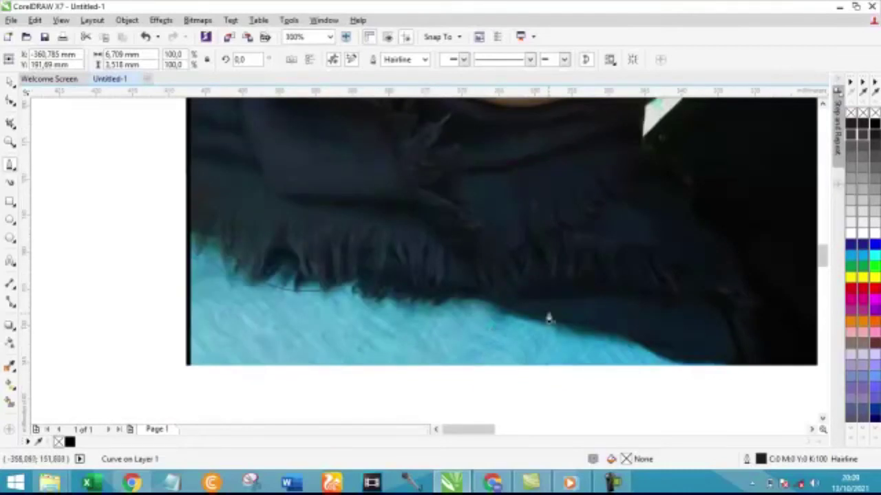
{"action": "scroll", "coordinate": [571, 322], "scroll_direction": "up", "scroll_amount": 1}
{"action": "scroll", "coordinate": [498, 254], "scroll_direction": "down", "scroll_amount": 2}
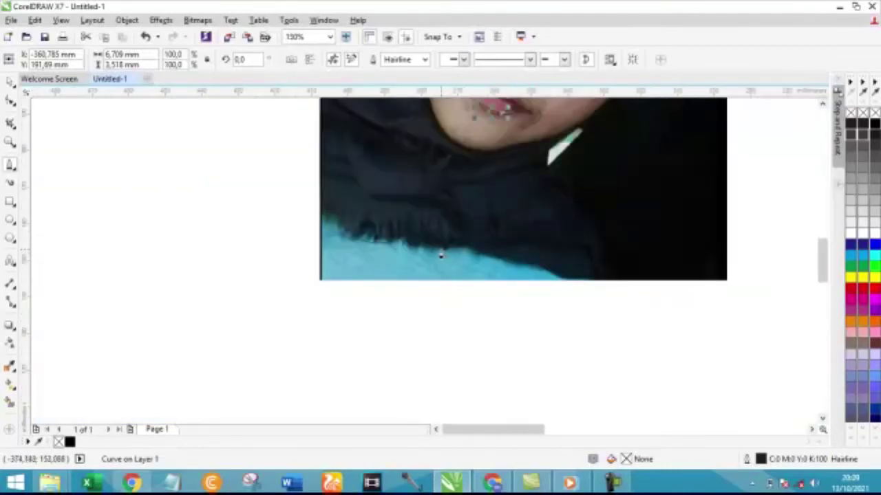
{"action": "left_click", "coordinate": [475, 251]}
{"action": "left_click", "coordinate": [516, 255]}
{"action": "left_click", "coordinate": [594, 282]}
Step: Add a node where the scarf meets the blue and bend it along the scarf edge
{"action": "scroll", "coordinate": [603, 278], "scroll_direction": "up", "scroll_amount": 1}
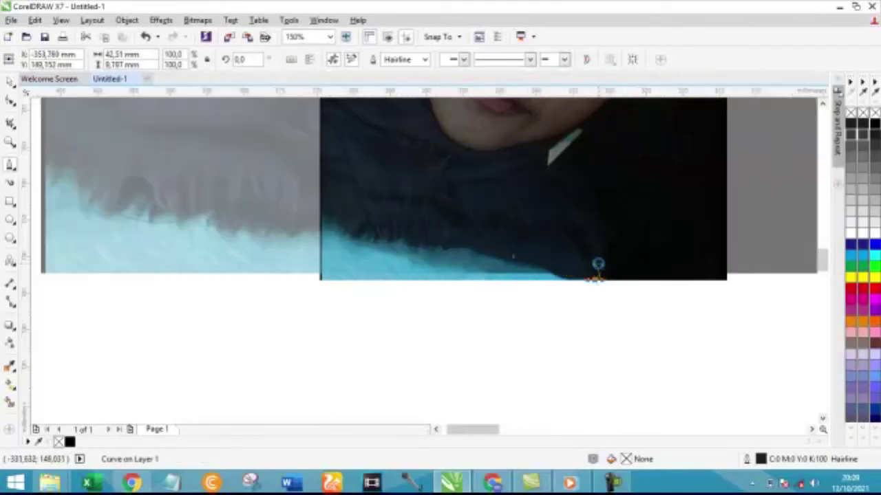
{"action": "scroll", "coordinate": [596, 261], "scroll_direction": "up", "scroll_amount": 1}
{"action": "left_click", "coordinate": [485, 257]}
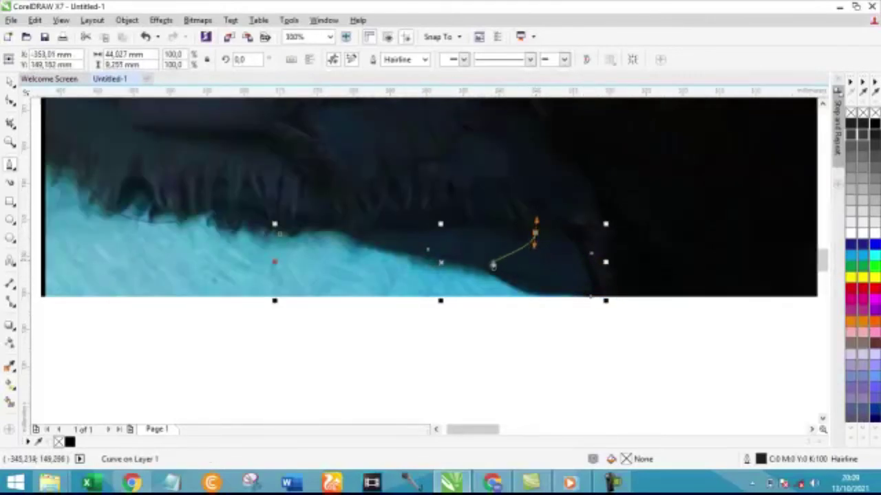
{"action": "mouse_move", "coordinate": [280, 234]}
{"action": "left_mouse_down"}
{"action": "mouse_move", "coordinate": [388, 211]}
{"action": "mouse_move", "coordinate": [456, 236]}
{"action": "left_mouse_up"}
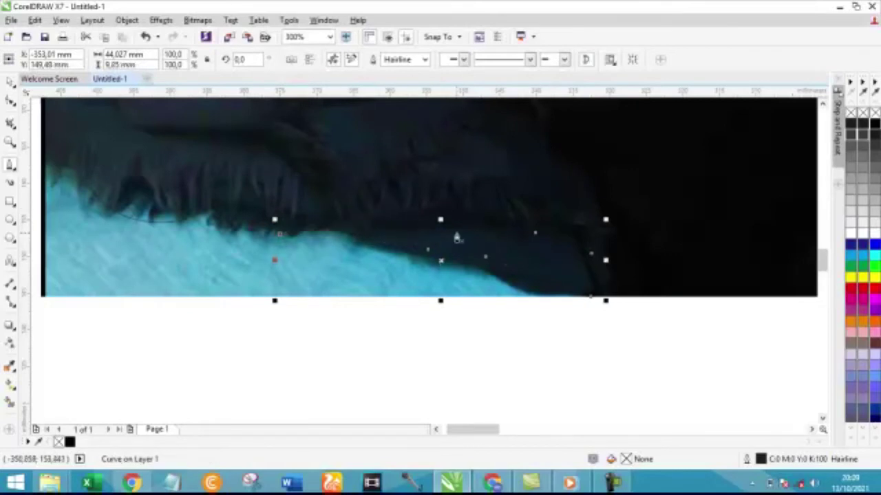
{"action": "scroll", "coordinate": [456, 236], "scroll_direction": "down", "scroll_amount": 5}
{"action": "scroll", "coordinate": [436, 216], "scroll_direction": "up", "scroll_amount": 4}
{"action": "scroll", "coordinate": [440, 322], "scroll_direction": "up", "scroll_amount": 1}
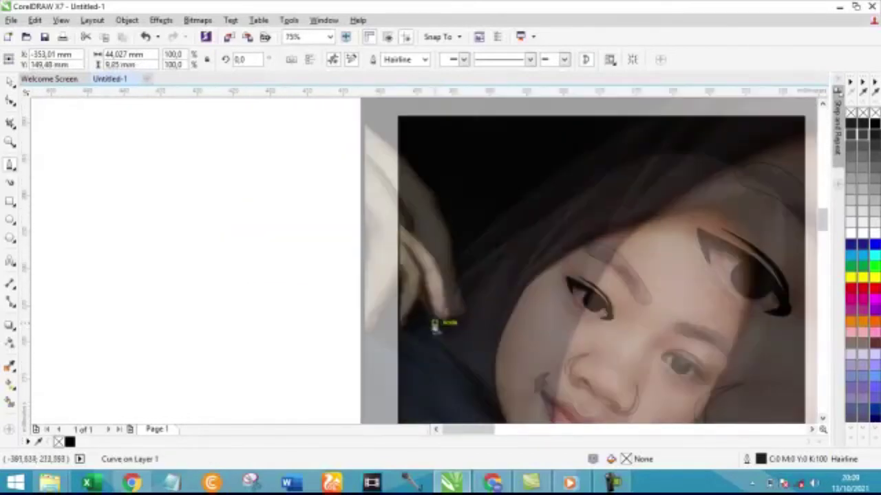
{"action": "scroll", "coordinate": [413, 302], "scroll_direction": "up", "scroll_amount": 1}
{"action": "scroll", "coordinate": [403, 285], "scroll_direction": "up", "scroll_amount": 1}
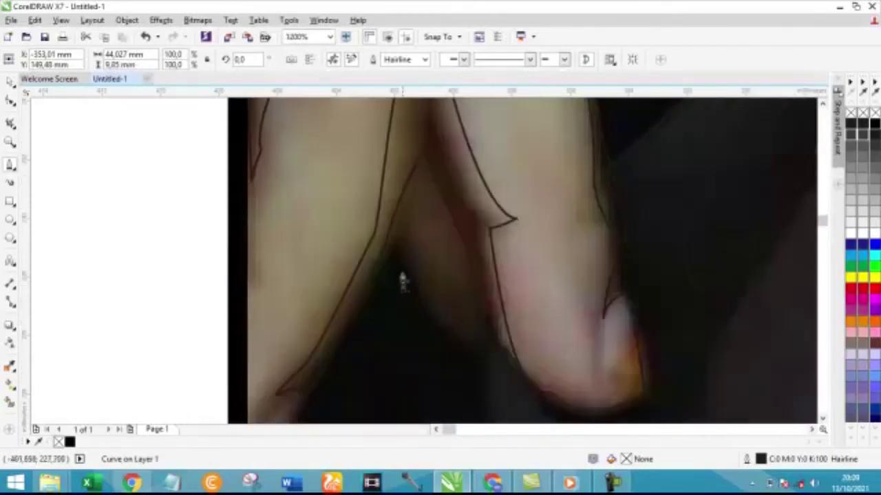
Step: Trace a curve along the fingers' lower edge and shadow
{"action": "left_click", "coordinate": [406, 235]}
{"action": "left_click_drag", "start_coordinate": [465, 333], "coordinate": [494, 337]}
{"action": "scroll", "coordinate": [491, 334], "scroll_direction": "up", "scroll_amount": 1}
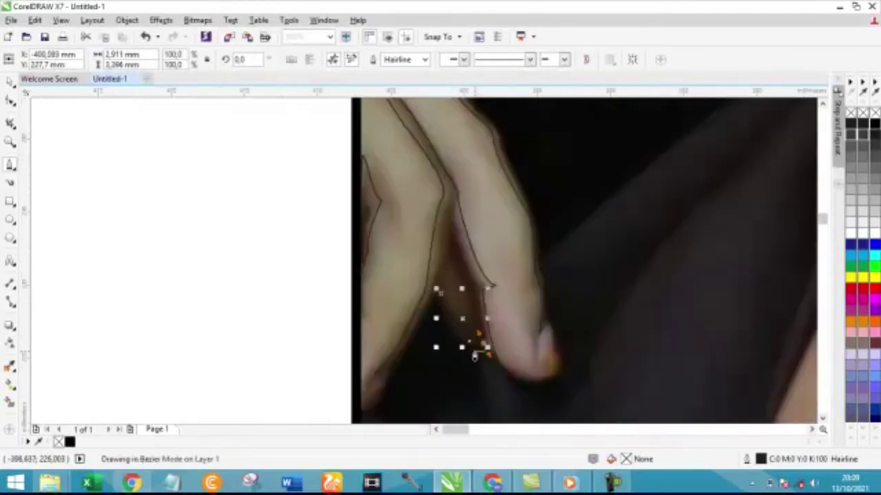
{"action": "left_click", "coordinate": [472, 353]}
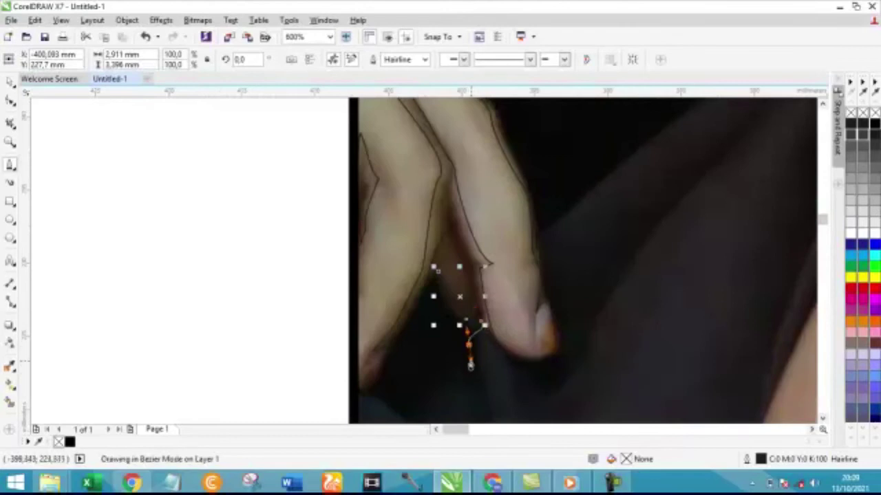
{"action": "left_click_drag", "start_coordinate": [481, 401], "coordinate": [448, 365]}
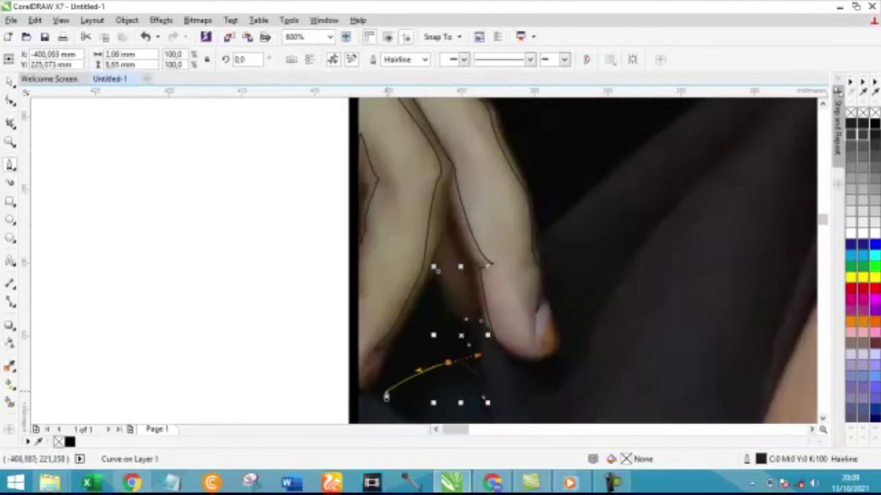
{"action": "scroll", "coordinate": [408, 363], "scroll_direction": "down", "scroll_amount": 1}
{"action": "scroll", "coordinate": [408, 363], "scroll_direction": "up", "scroll_amount": 1}
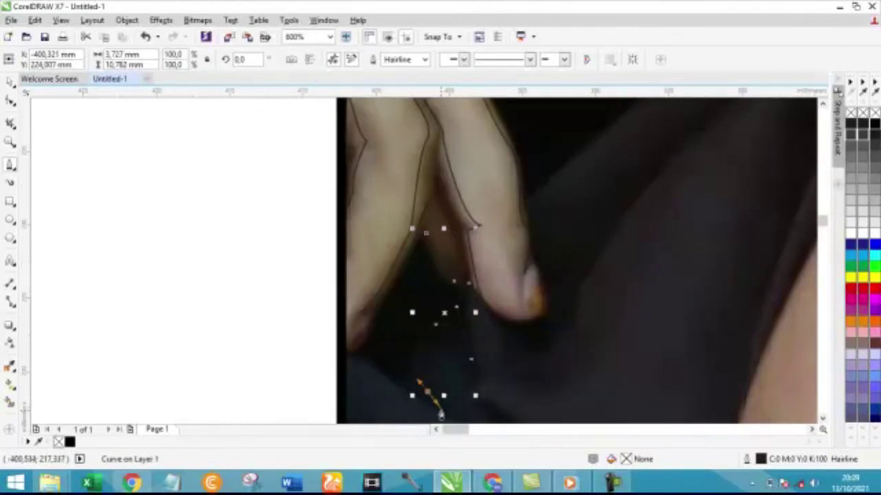
{"action": "left_click", "coordinate": [362, 359]}
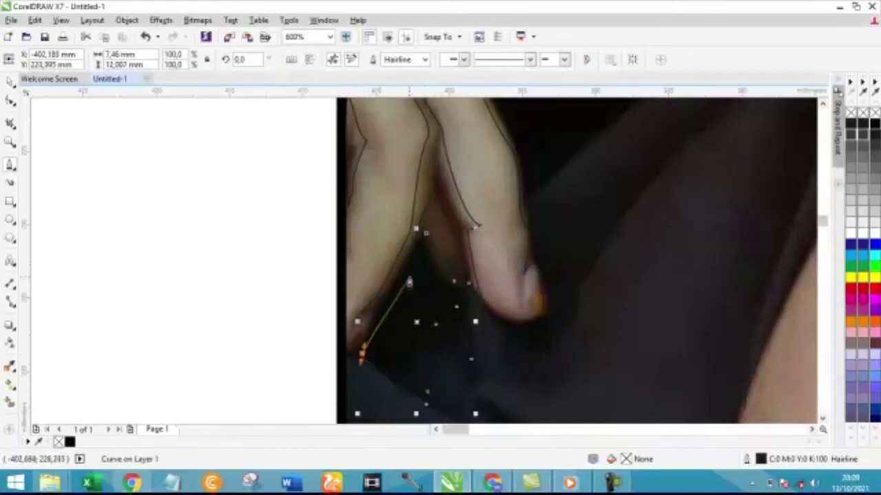
{"action": "left_click_drag", "start_coordinate": [402, 261], "coordinate": [403, 257]}
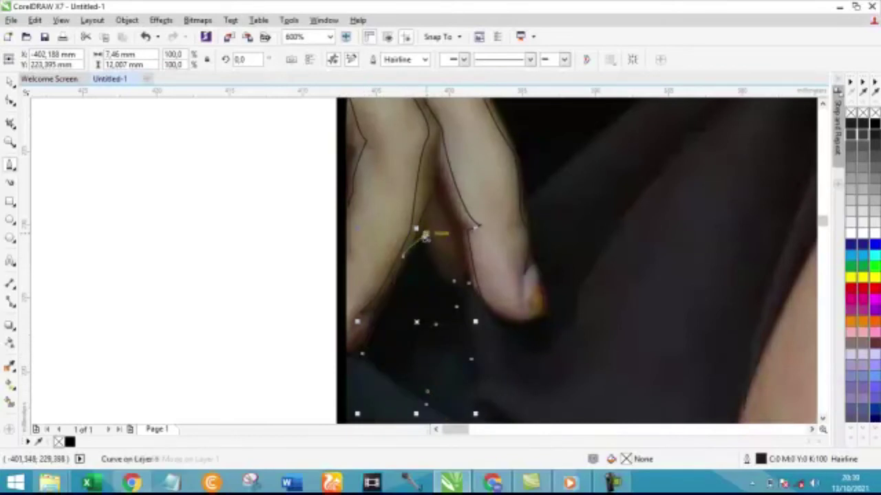
{"action": "scroll", "coordinate": [421, 247], "scroll_direction": "down", "scroll_amount": 2}
{"action": "scroll", "coordinate": [423, 261], "scroll_direction": "down", "scroll_amount": 2}
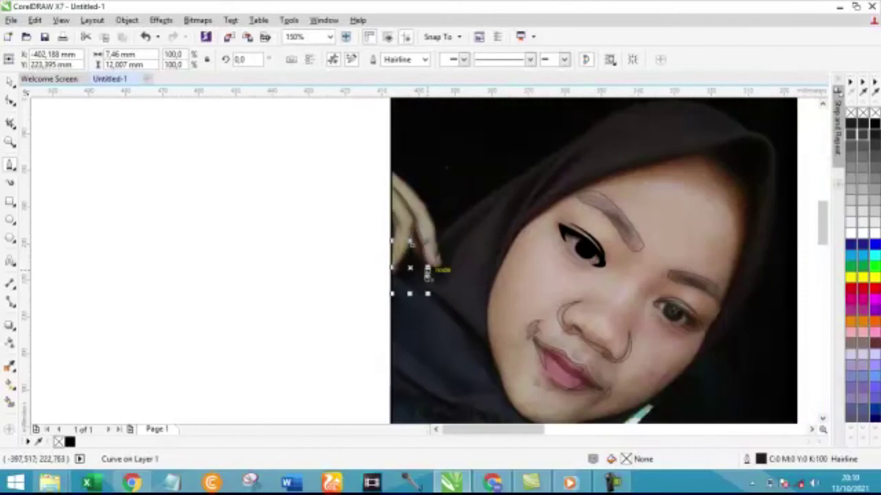
{"action": "left_click", "coordinate": [10, 82]}
{"action": "scroll", "coordinate": [477, 188], "scroll_direction": "down", "scroll_amount": 4}
{"action": "left_click_drag", "start_coordinate": [444, 144], "coordinate": [571, 310]}
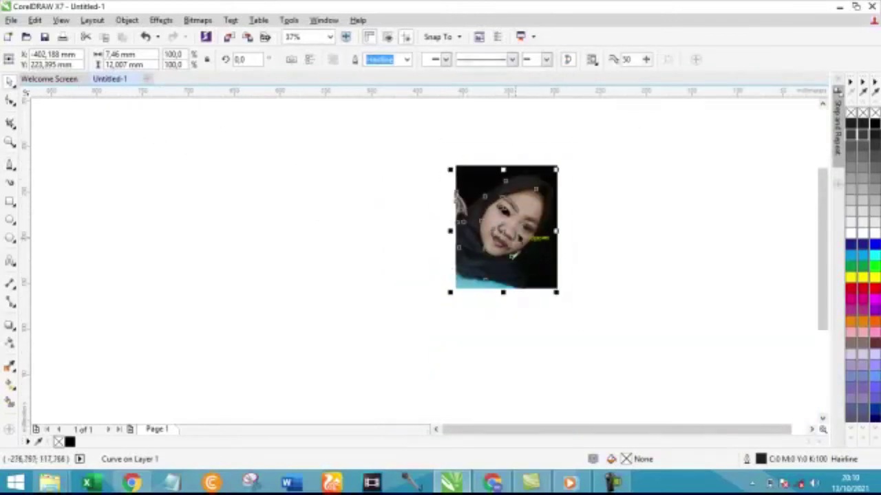
{"action": "left_click_drag", "start_coordinate": [512, 256], "coordinate": [376, 254]}
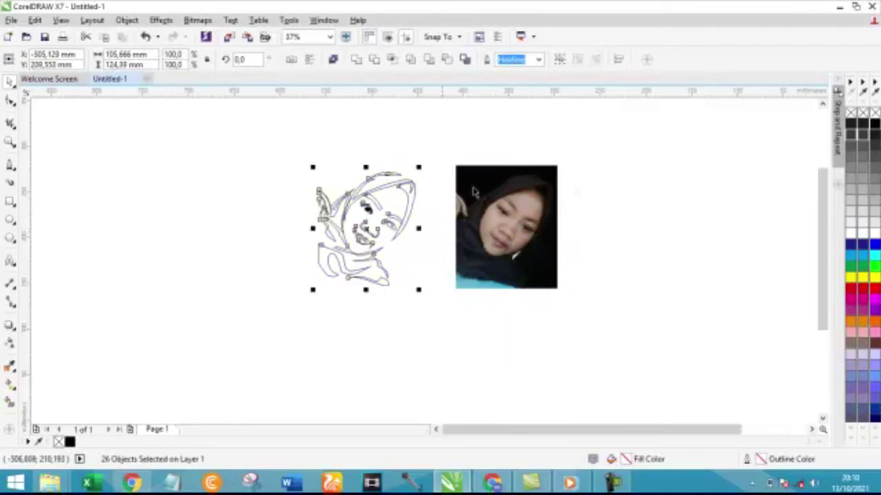
{"action": "left_click", "coordinate": [872, 125]}
{"action": "scroll", "coordinate": [352, 234], "scroll_direction": "up", "scroll_amount": 4}
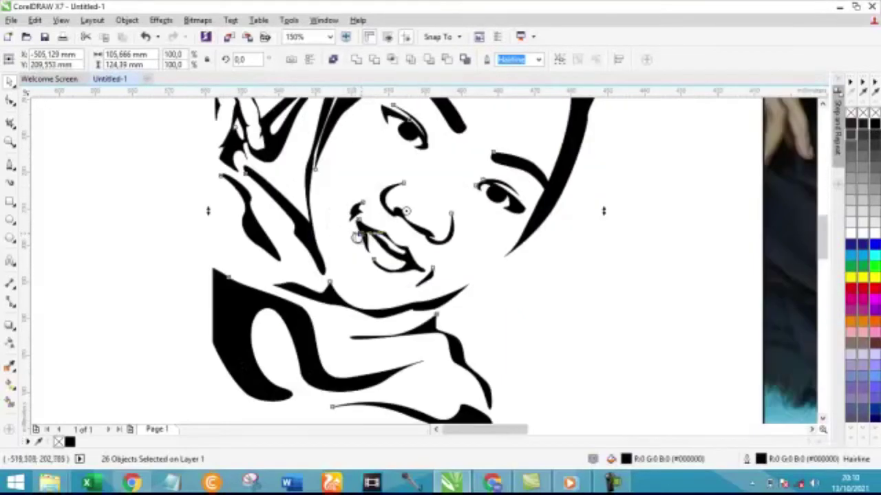
{"action": "left_click", "coordinate": [133, 227]}
{"action": "scroll", "coordinate": [361, 234], "scroll_direction": "down", "scroll_amount": 2}
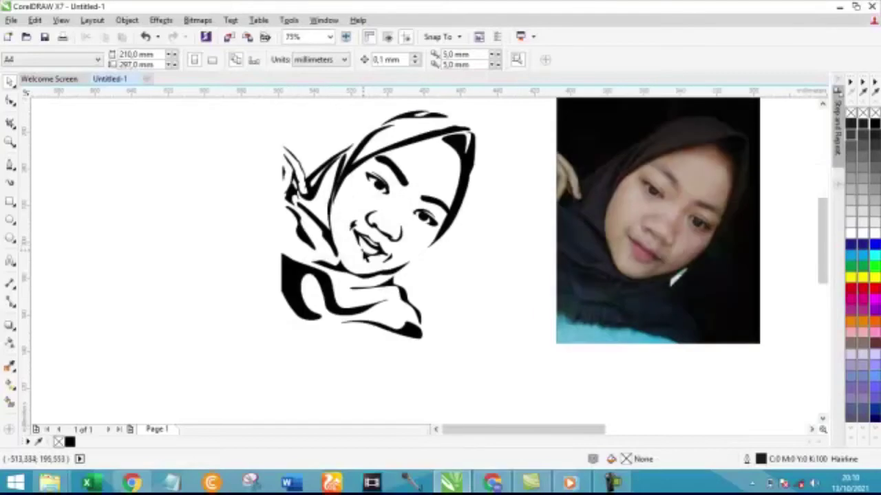
{"action": "scroll", "coordinate": [420, 261], "scroll_direction": "up", "scroll_amount": 2}
{"action": "scroll", "coordinate": [413, 256], "scroll_direction": "down", "scroll_amount": 2}
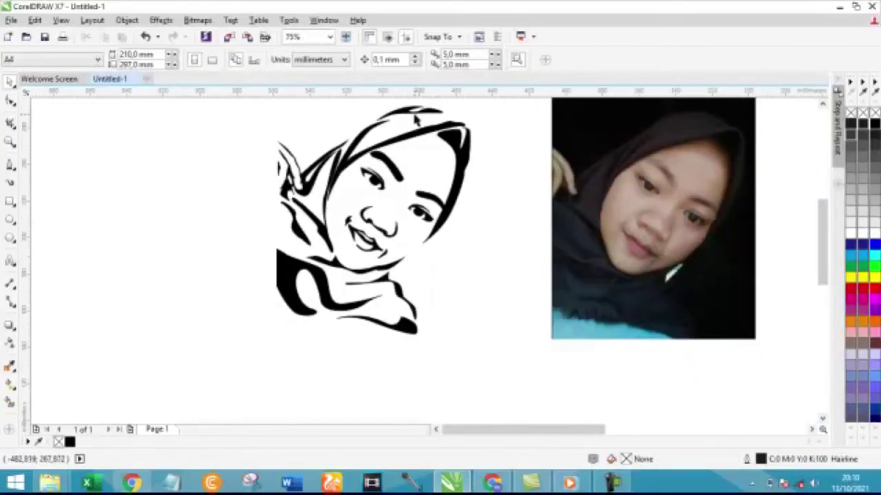
{"action": "scroll", "coordinate": [414, 119], "scroll_direction": "up", "scroll_amount": 4}
{"action": "scroll", "coordinate": [422, 140], "scroll_direction": "down", "scroll_amount": 2}
{"action": "scroll", "coordinate": [403, 143], "scroll_direction": "down", "scroll_amount": 2}
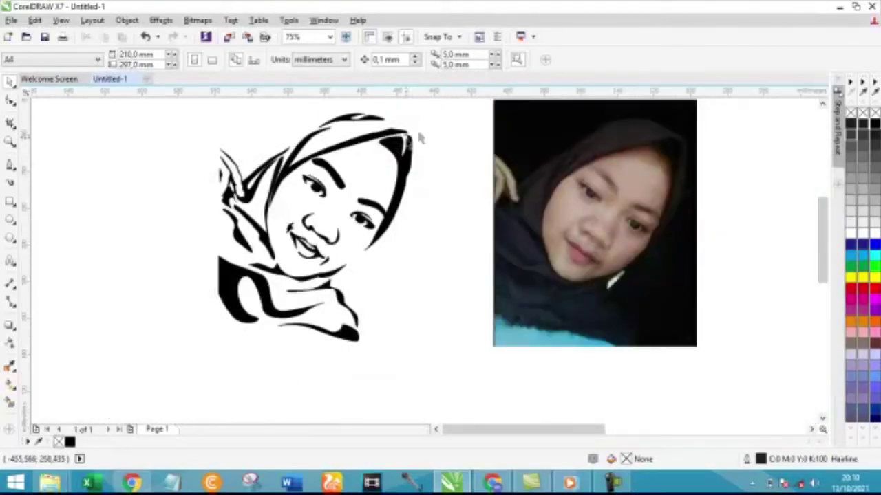
{"action": "key", "text": "ctrl+a"}
{"action": "key", "text": "e"}
{"action": "key", "text": "c"}
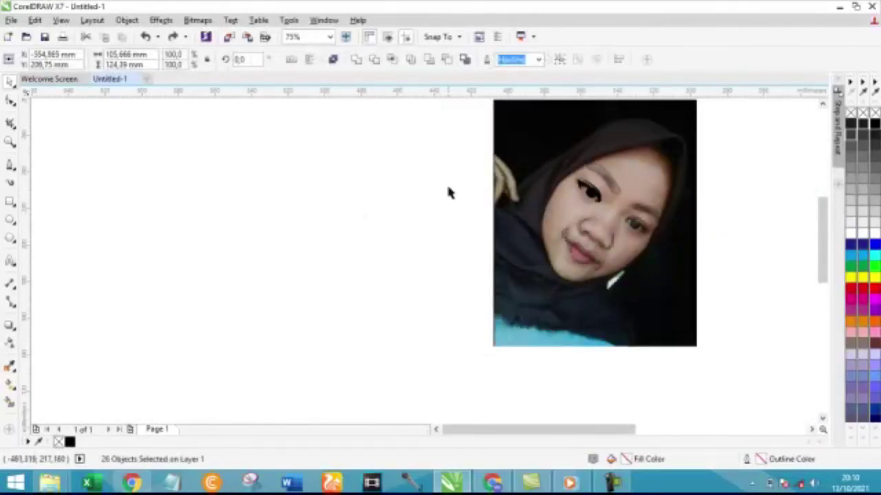
Step: Drag the hijab edge curve's tip, bottom and corner nodes to match the photo
{"action": "key", "text": "Escape"}
{"action": "scroll", "coordinate": [698, 210], "scroll_direction": "up", "scroll_amount": 2}
{"action": "scroll", "coordinate": [645, 144], "scroll_direction": "up", "scroll_amount": 2}
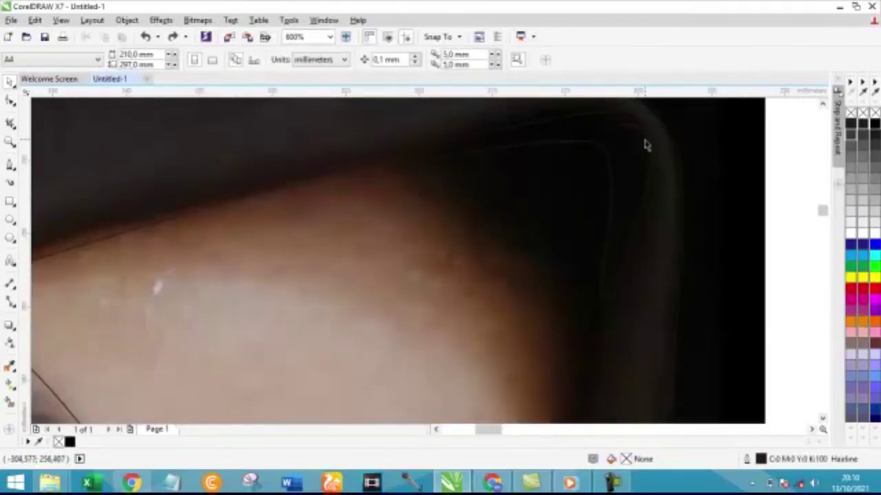
{"action": "left_click", "coordinate": [632, 129]}
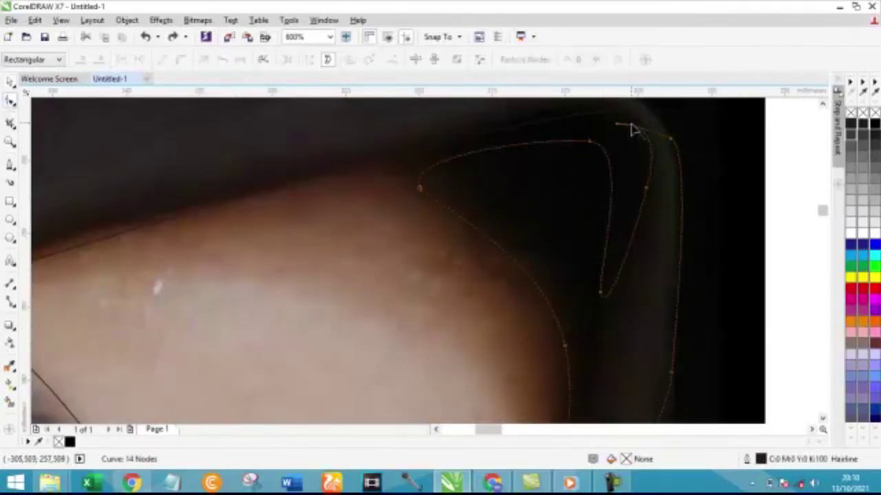
{"action": "left_click_drag", "start_coordinate": [670, 140], "coordinate": [660, 122]}
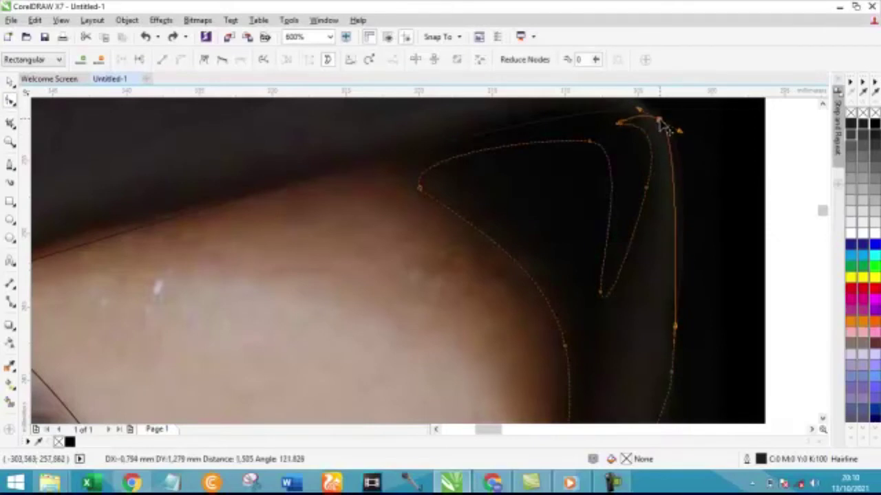
{"action": "scroll", "coordinate": [610, 124], "scroll_direction": "up", "scroll_amount": 2}
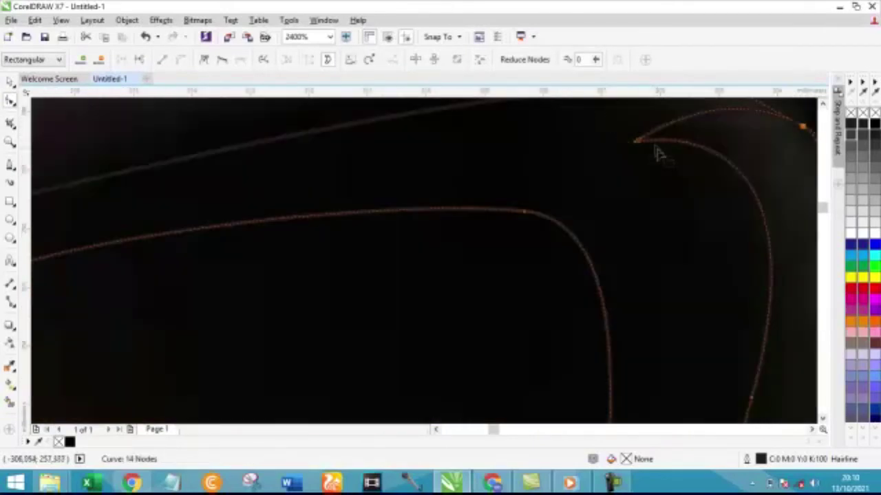
{"action": "left_click_drag", "start_coordinate": [641, 143], "coordinate": [621, 117]}
{"action": "scroll", "coordinate": [661, 152], "scroll_direction": "down", "scroll_amount": 2}
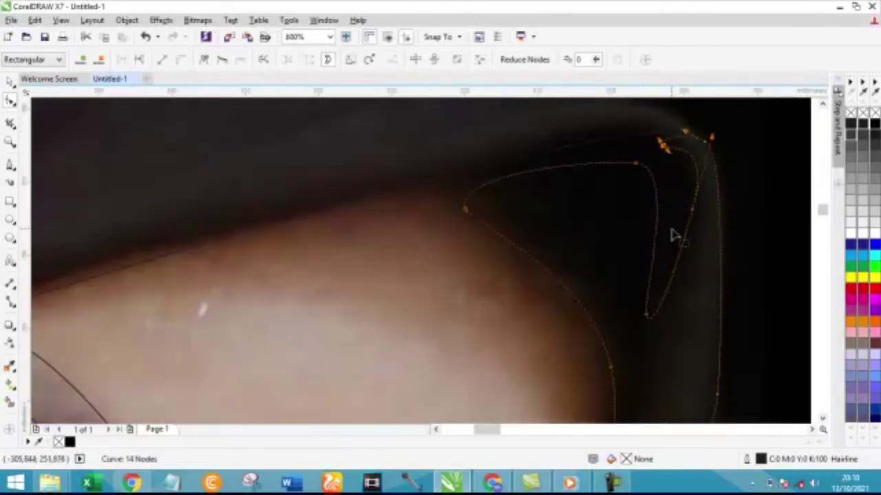
{"action": "left_click_drag", "start_coordinate": [652, 317], "coordinate": [650, 307]}
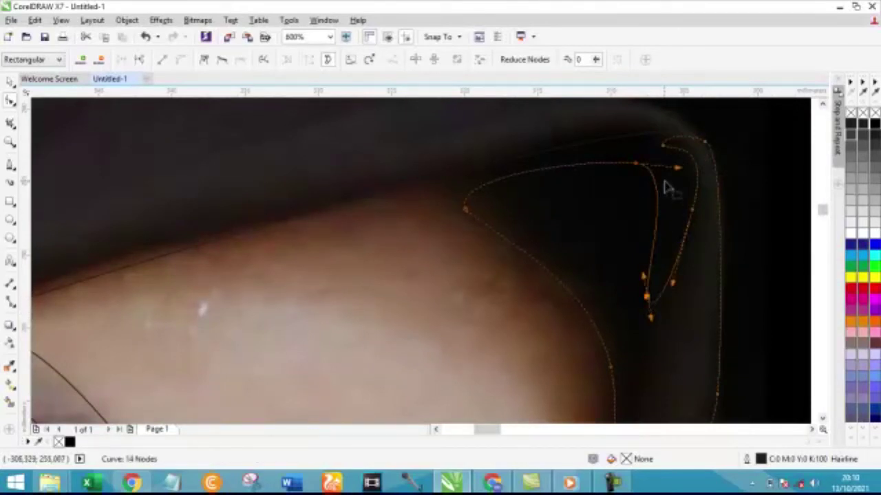
{"action": "scroll", "coordinate": [674, 124], "scroll_direction": "down", "scroll_amount": 1}
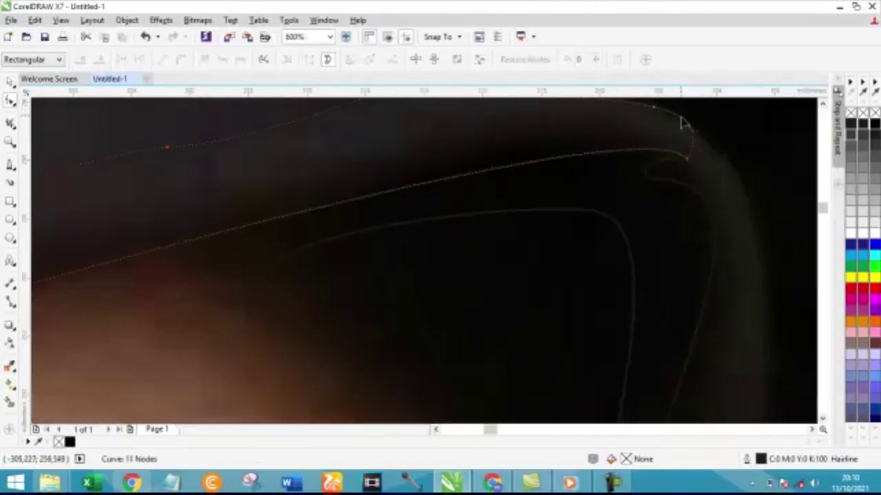
{"action": "left_click_drag", "start_coordinate": [686, 159], "coordinate": [724, 181]}
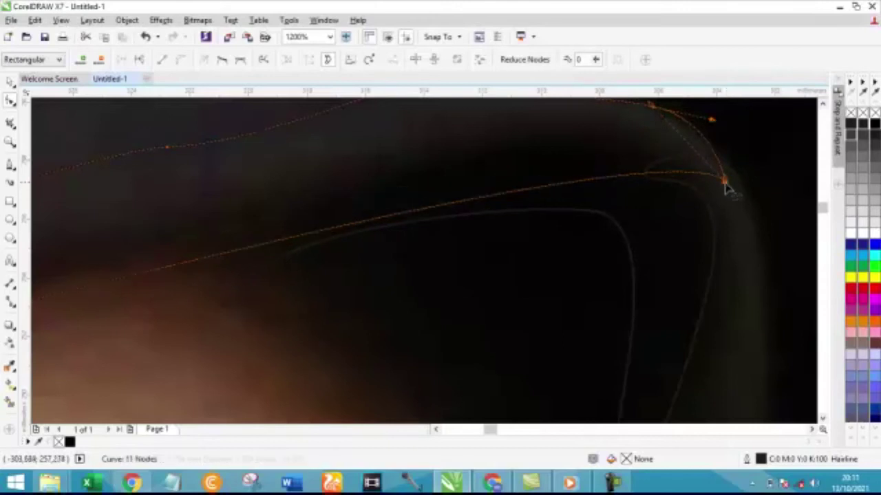
{"action": "scroll", "coordinate": [633, 214], "scroll_direction": "down", "scroll_amount": 2}
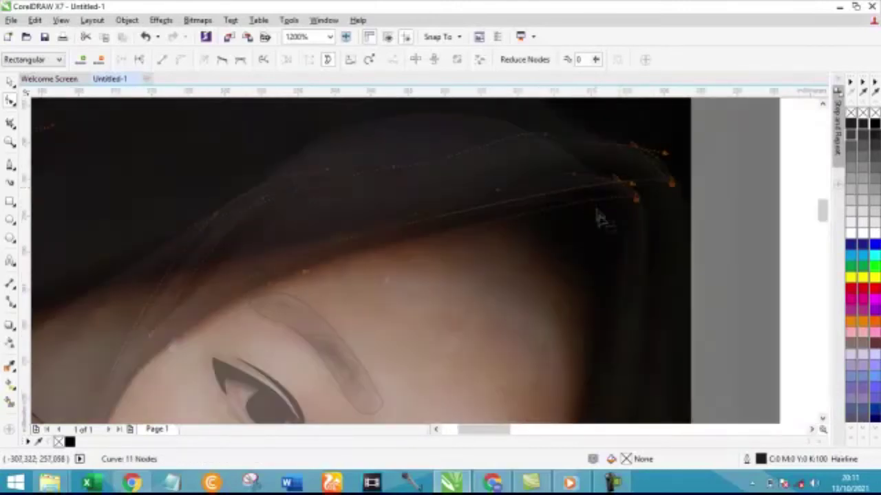
{"action": "scroll", "coordinate": [611, 192], "scroll_direction": "up", "scroll_amount": 1}
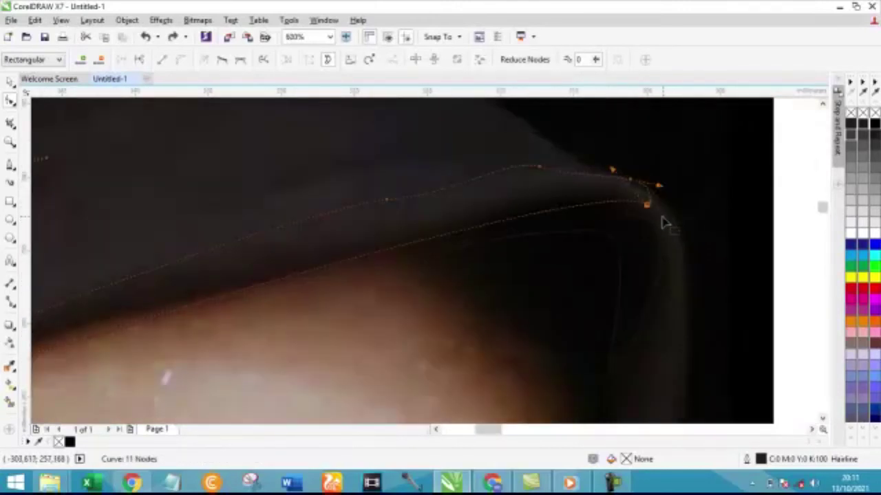
{"action": "scroll", "coordinate": [545, 167], "scroll_direction": "up", "scroll_amount": 1}
Step: Smooth the curve by removing an extra node and bending its ends with control handles
{"action": "left_click_drag", "start_coordinate": [531, 173], "coordinate": [525, 173]}
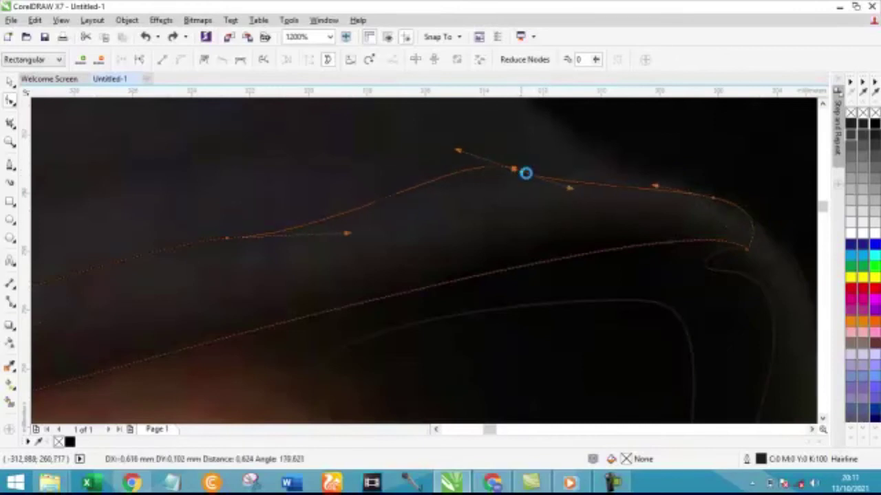
{"action": "double_click", "coordinate": [715, 199]}
{"action": "left_click", "coordinate": [747, 249]}
{"action": "left_click_drag", "start_coordinate": [794, 185], "coordinate": [705, 157]}
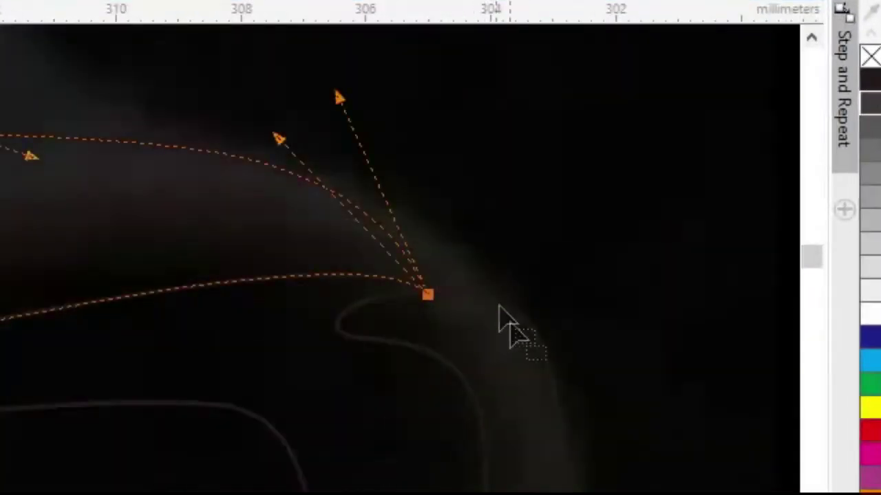
{"action": "left_click", "coordinate": [526, 325]}
{"action": "left_click", "coordinate": [427, 294]}
{"action": "left_click_drag", "start_coordinate": [426, 294], "coordinate": [441, 249]}
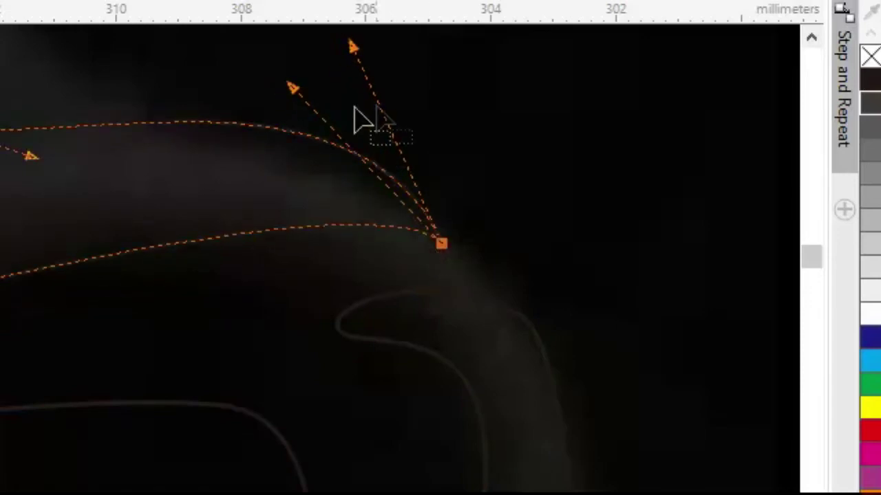
{"action": "mouse_move", "coordinate": [353, 47]}
{"action": "left_mouse_down"}
{"action": "mouse_move", "coordinate": [169, 146]}
{"action": "mouse_move", "coordinate": [88, 167]}
{"action": "left_mouse_up"}
{"action": "scroll", "coordinate": [38, 220], "scroll_direction": "down", "scroll_amount": 2}
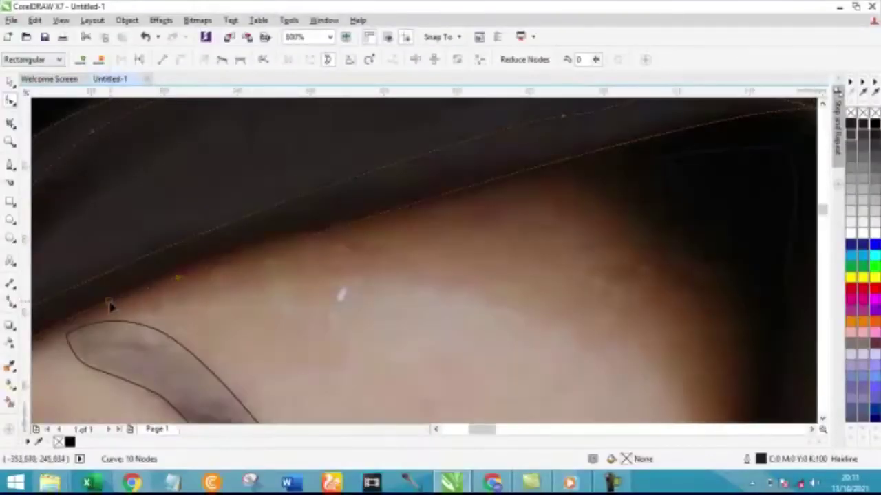
{"action": "scroll", "coordinate": [230, 282], "scroll_direction": "down", "scroll_amount": 3}
{"action": "scroll", "coordinate": [365, 253], "scroll_direction": "up", "scroll_amount": 2}
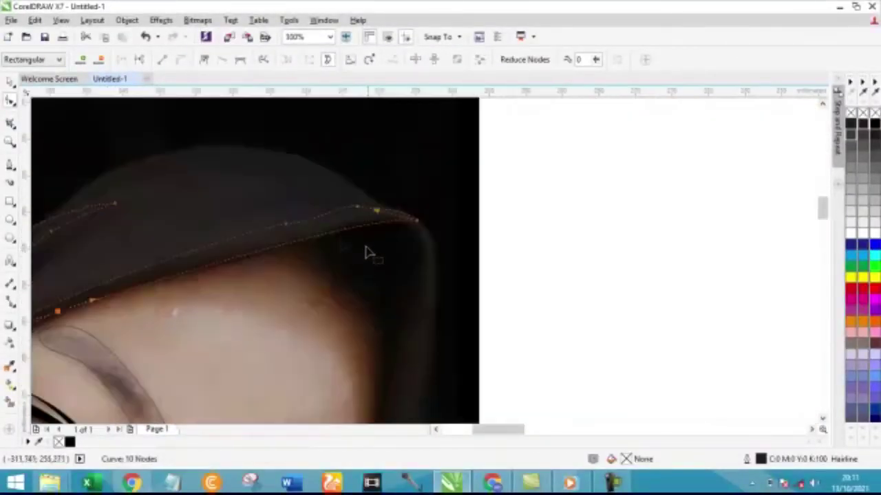
Step: Move the neighbouring 10-node curve's end node along the hijab edge above the forehead
{"action": "left_click", "coordinate": [186, 140]}
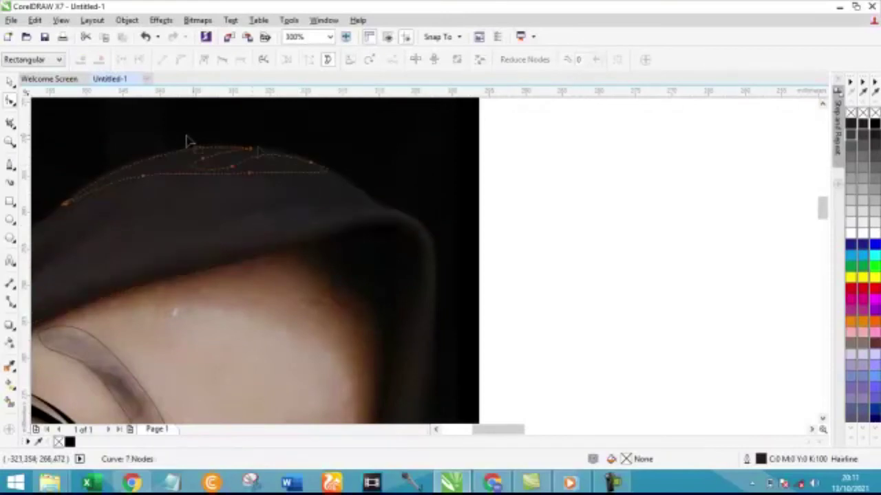
{"action": "scroll", "coordinate": [265, 148], "scroll_direction": "up", "scroll_amount": 5}
{"action": "scroll", "coordinate": [517, 229], "scroll_direction": "down", "scroll_amount": 1}
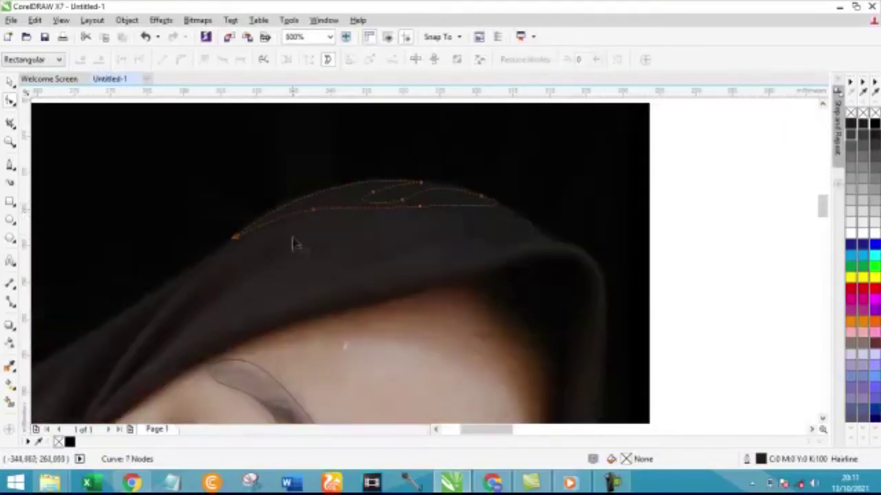
{"action": "scroll", "coordinate": [227, 234], "scroll_direction": "up", "scroll_amount": 3}
{"action": "left_click", "coordinate": [294, 261]}
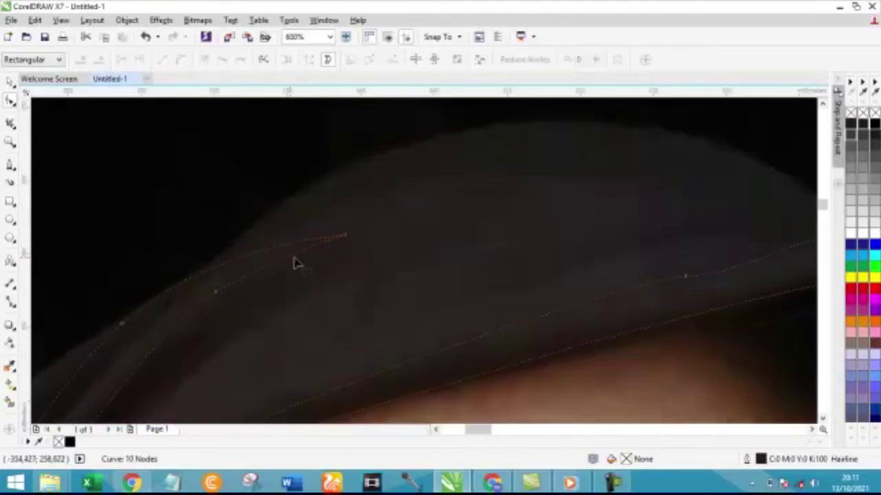
{"action": "left_click_drag", "start_coordinate": [344, 237], "coordinate": [398, 248]}
{"action": "left_click", "coordinate": [220, 313]}
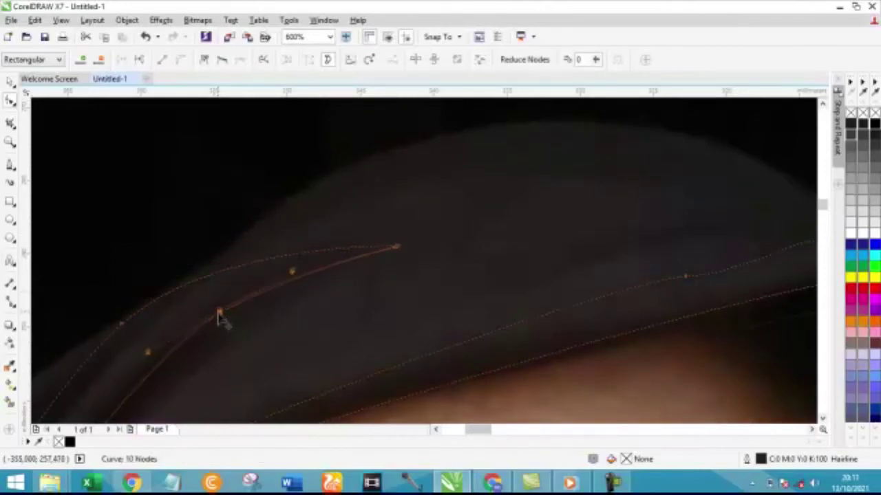
{"action": "left_click", "coordinate": [126, 333]}
{"action": "scroll", "coordinate": [290, 256], "scroll_direction": "down", "scroll_amount": 1}
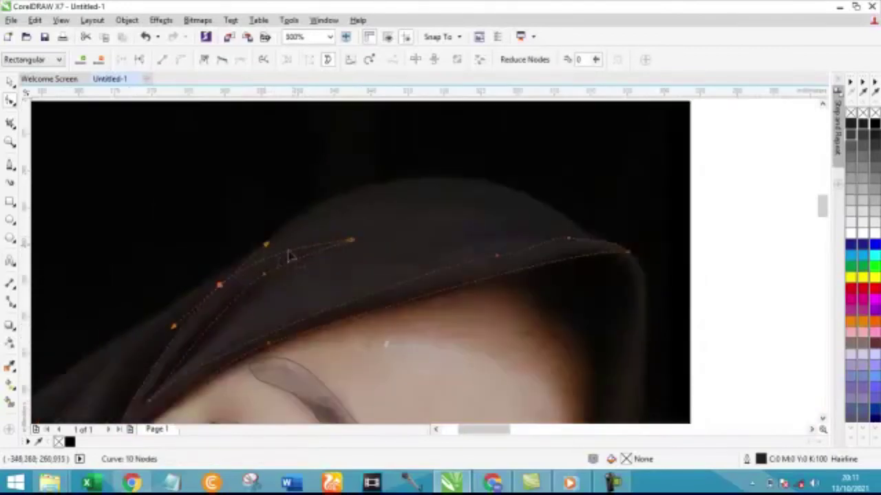
{"action": "scroll", "coordinate": [197, 310], "scroll_direction": "down", "scroll_amount": 2}
{"action": "scroll", "coordinate": [172, 346], "scroll_direction": "up", "scroll_amount": 2}
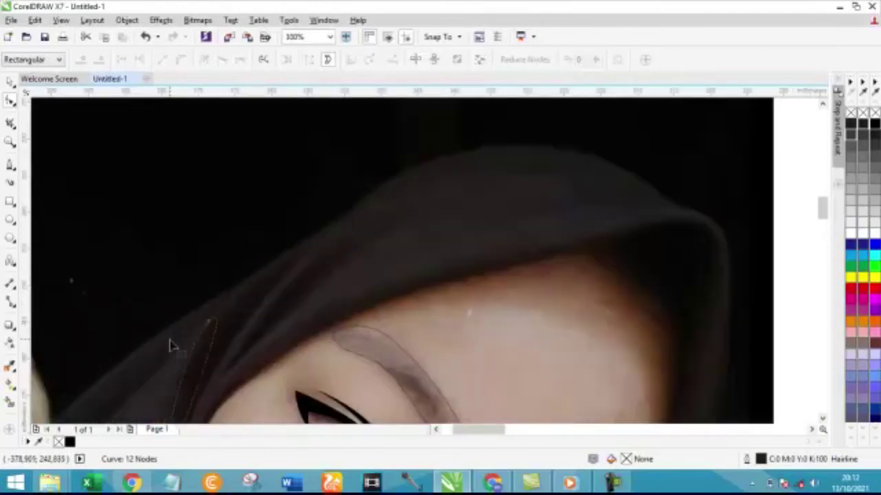
{"action": "scroll", "coordinate": [293, 232], "scroll_direction": "down", "scroll_amount": 2}
{"action": "scroll", "coordinate": [502, 259], "scroll_direction": "up", "scroll_amount": 2}
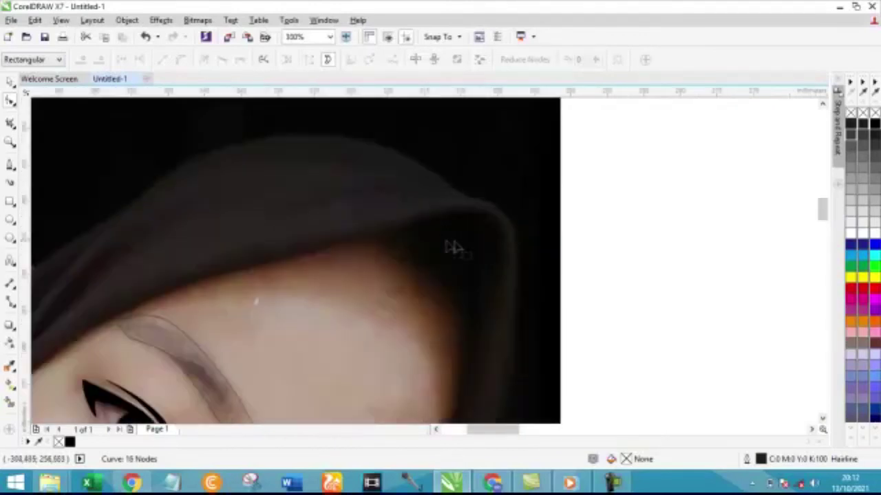
{"action": "scroll", "coordinate": [452, 245], "scroll_direction": "up", "scroll_amount": 2}
{"action": "scroll", "coordinate": [513, 222], "scroll_direction": "down", "scroll_amount": 1}
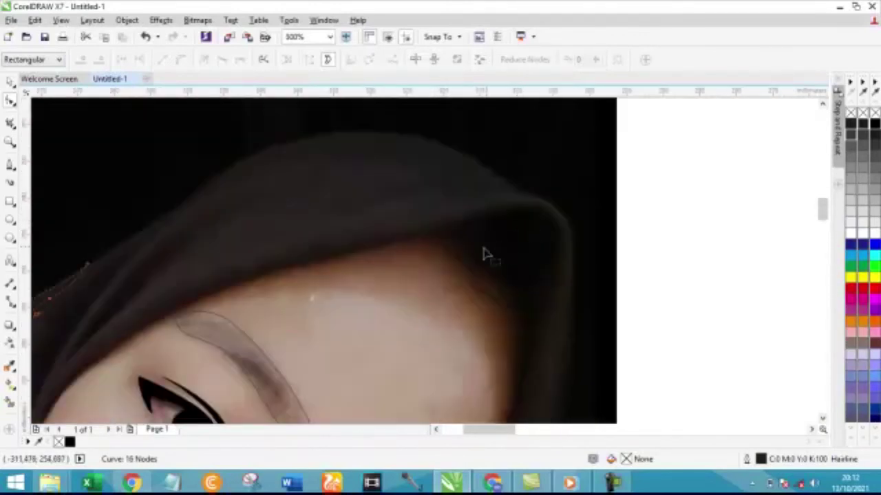
Step: Pull the fold nodes onto the hood's right-hand fold edge and curve the segment between them
{"action": "left_click_drag", "start_coordinate": [444, 249], "coordinate": [426, 234]}
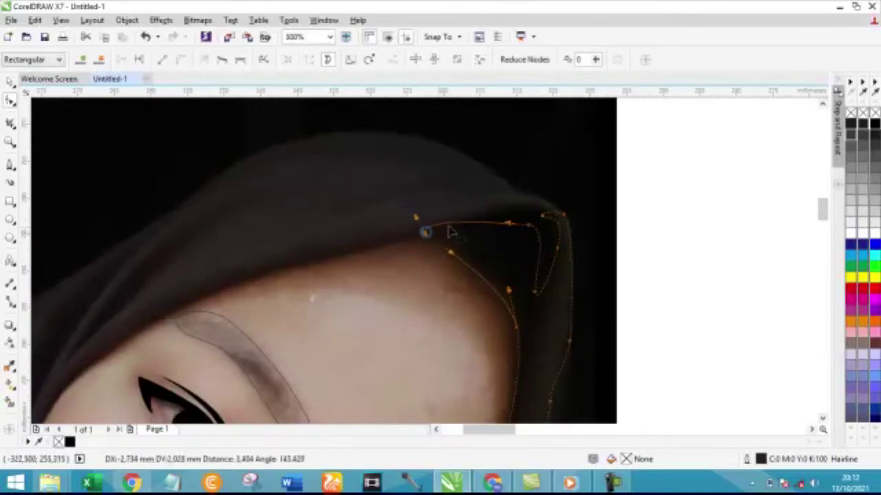
{"action": "mouse_move", "coordinate": [531, 226]}
{"action": "left_mouse_down"}
{"action": "mouse_move", "coordinate": [522, 214]}
{"action": "mouse_move", "coordinate": [534, 218]}
{"action": "left_mouse_up"}
{"action": "scroll", "coordinate": [537, 224], "scroll_direction": "up", "scroll_amount": 1}
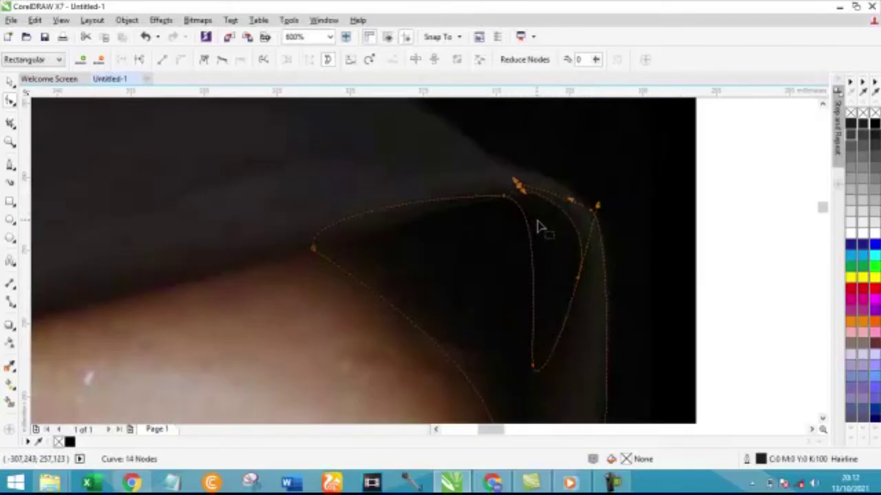
{"action": "scroll", "coordinate": [568, 187], "scroll_direction": "up", "scroll_amount": 2}
{"action": "left_click_drag", "start_coordinate": [614, 237], "coordinate": [599, 207]}
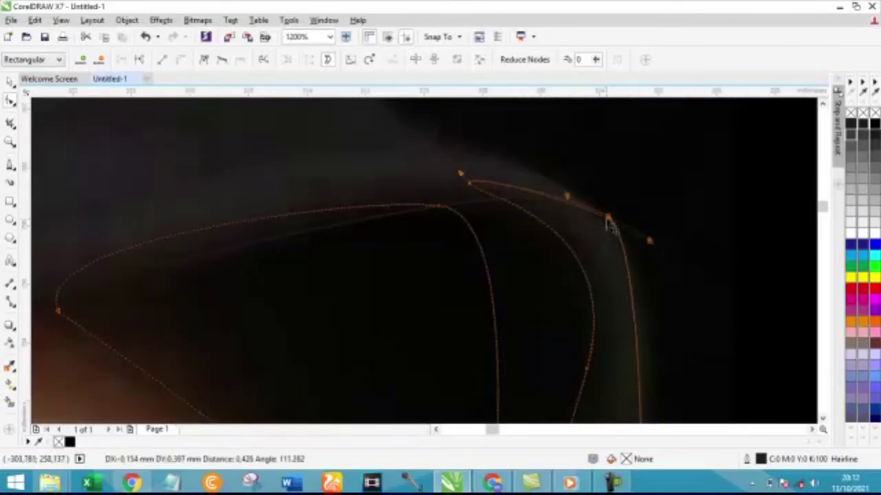
{"action": "mouse_move", "coordinate": [649, 236]}
{"action": "left_mouse_down"}
{"action": "mouse_move", "coordinate": [690, 273]}
{"action": "mouse_move", "coordinate": [682, 259]}
{"action": "left_mouse_up"}
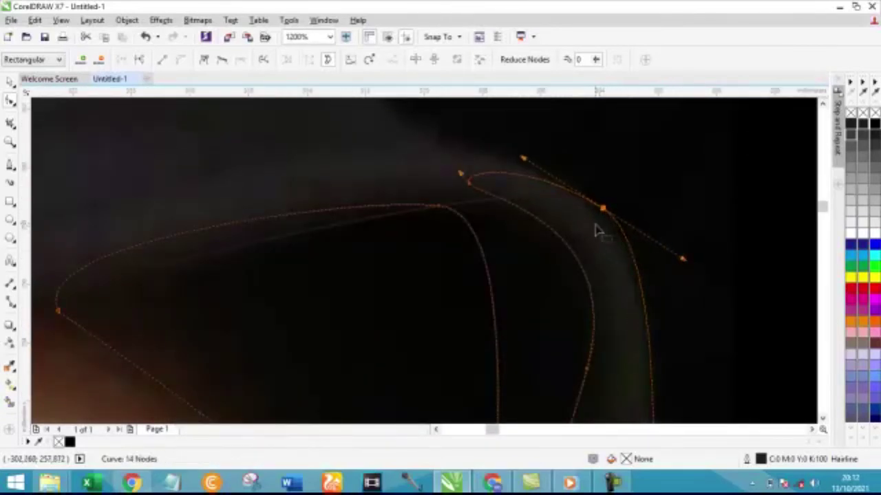
{"action": "left_click_drag", "start_coordinate": [603, 210], "coordinate": [596, 209]}
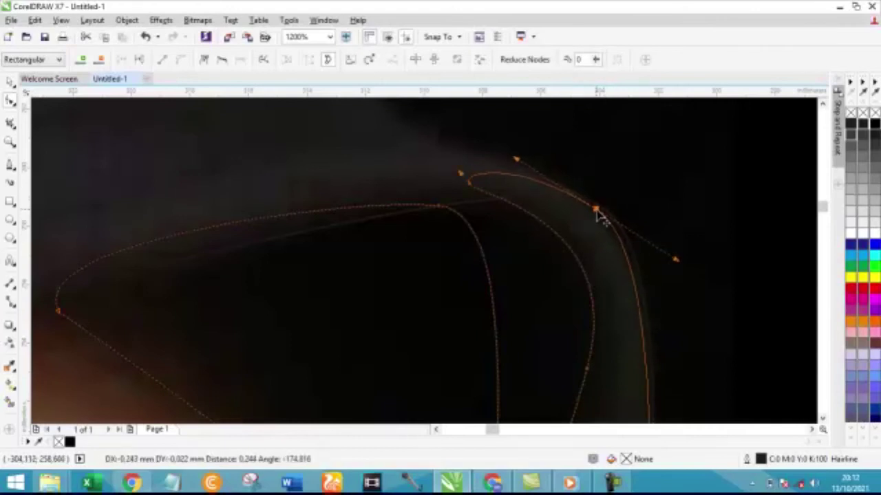
{"action": "scroll", "coordinate": [633, 193], "scroll_direction": "down", "scroll_amount": 3}
Step: Delete surplus fold nodes to leave 11, then bend the curve along the hood top
{"action": "double_click", "coordinate": [598, 282]}
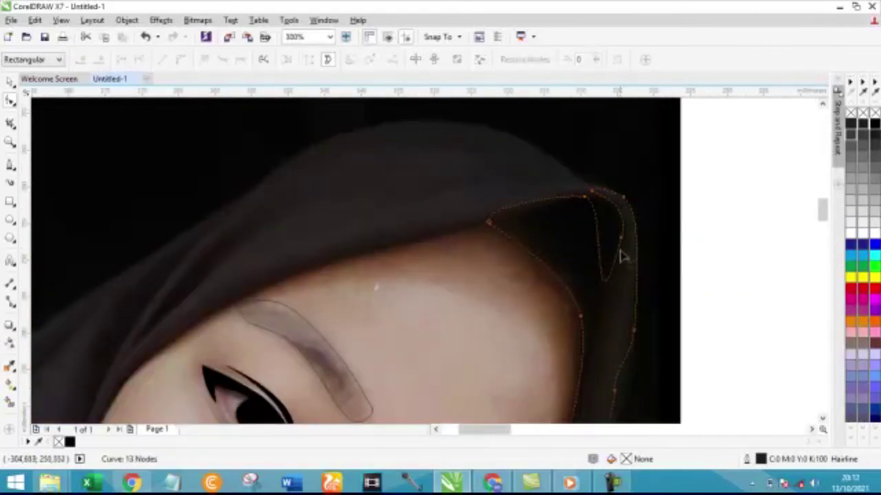
{"action": "double_click", "coordinate": [621, 237]}
{"action": "left_click", "coordinate": [583, 199]}
{"action": "double_click", "coordinate": [584, 199]}
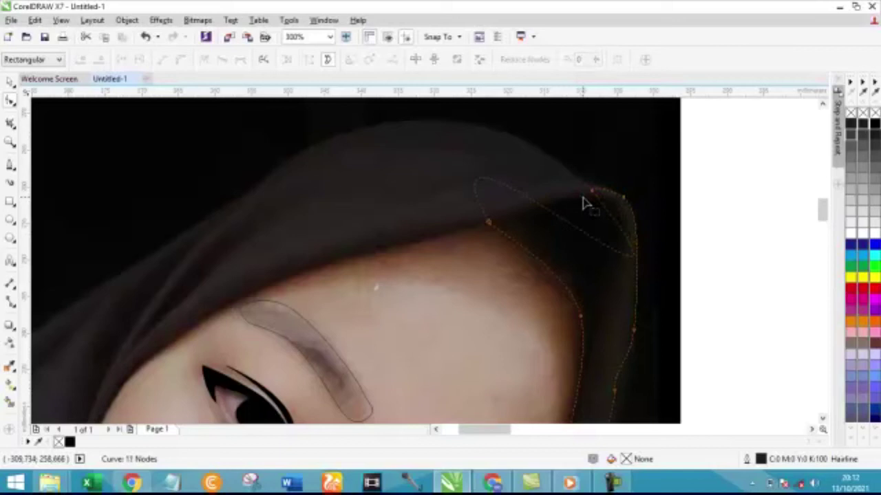
{"action": "left_click", "coordinate": [489, 227]}
{"action": "left_click_drag", "start_coordinate": [749, 390], "coordinate": [540, 216]}
{"action": "scroll", "coordinate": [509, 173], "scroll_direction": "down", "scroll_amount": 1}
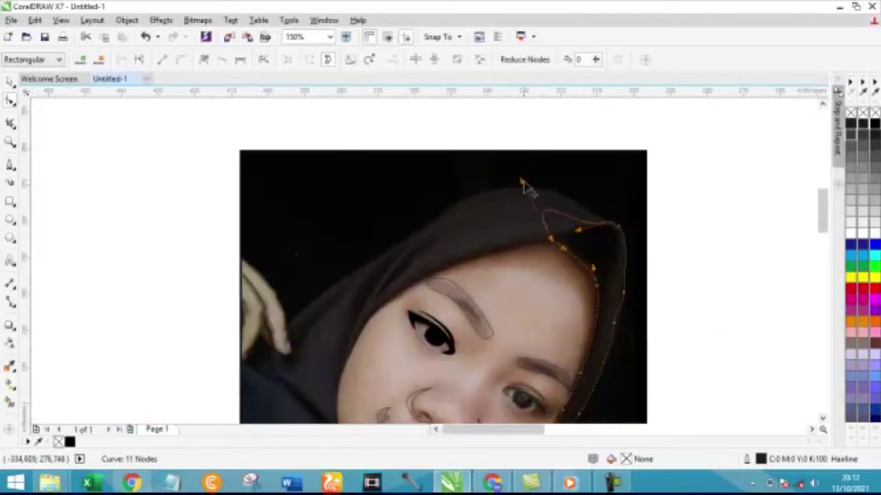
{"action": "left_click_drag", "start_coordinate": [525, 183], "coordinate": [571, 210]}
{"action": "scroll", "coordinate": [513, 187], "scroll_direction": "down", "scroll_amount": 3}
Step: Marquee-select the 26 traced shapes and move them to the left of the photo
{"action": "scroll", "coordinate": [513, 187], "scroll_direction": "down", "scroll_amount": 2}
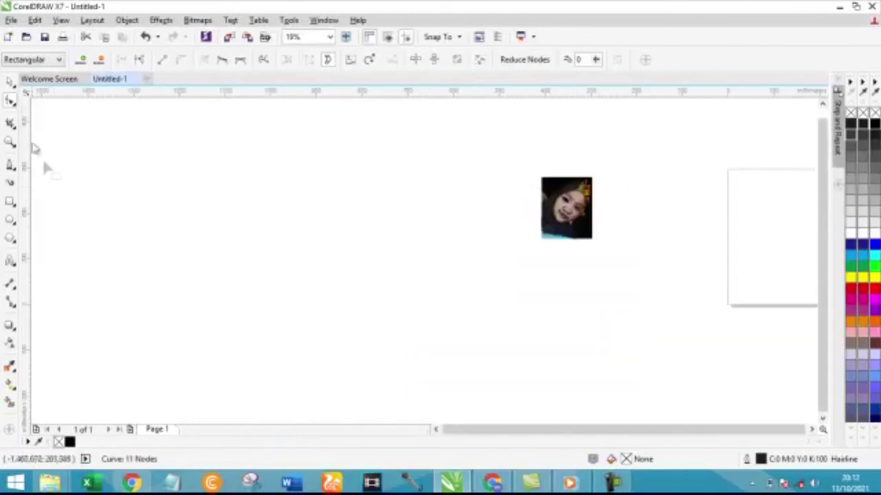
{"action": "left_click", "coordinate": [11, 82]}
{"action": "scroll", "coordinate": [622, 200], "scroll_direction": "up", "scroll_amount": 4}
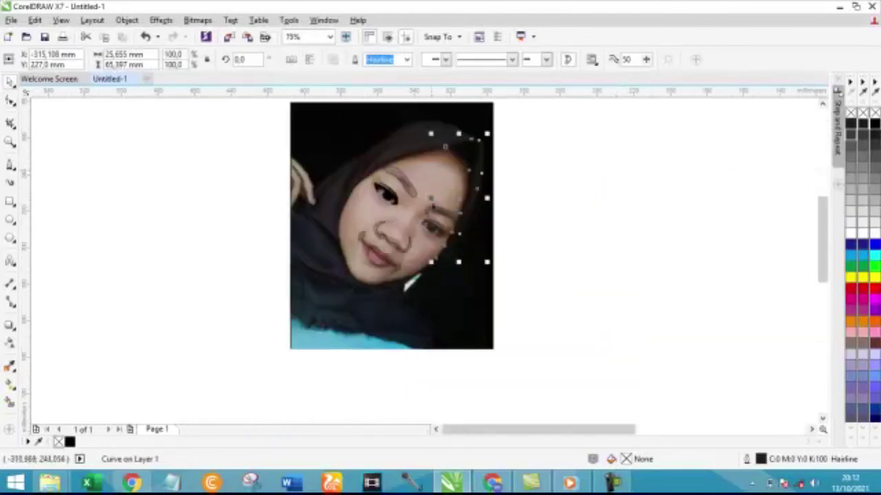
{"action": "scroll", "coordinate": [424, 209], "scroll_direction": "down", "scroll_amount": 2}
{"action": "left_click_drag", "start_coordinate": [328, 122], "coordinate": [512, 329]}
{"action": "left_click_drag", "start_coordinate": [410, 224], "coordinate": [206, 238]}
Step: Fill the traced shapes solid black and deselect them to view the stencil
{"action": "left_click", "coordinate": [69, 442]}
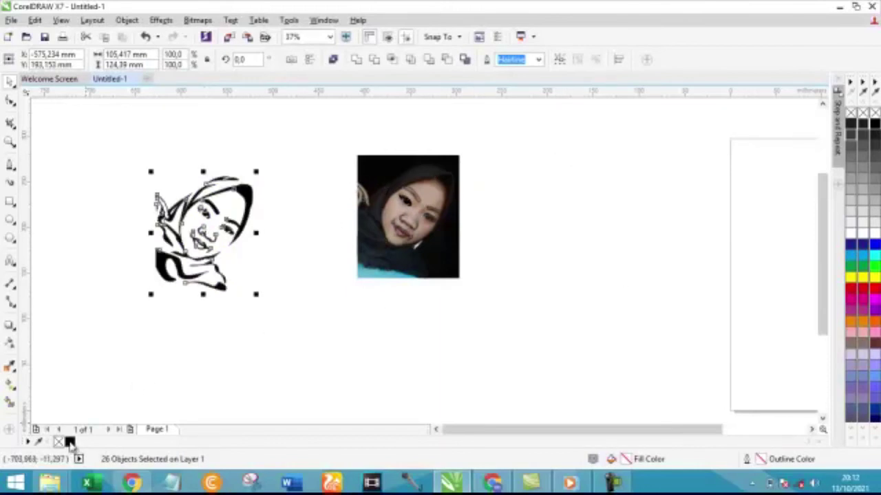
{"action": "scroll", "coordinate": [193, 196], "scroll_direction": "up", "scroll_amount": 1}
{"action": "left_click", "coordinate": [279, 205]}
{"action": "scroll", "coordinate": [279, 205], "scroll_direction": "up", "scroll_amount": 2}
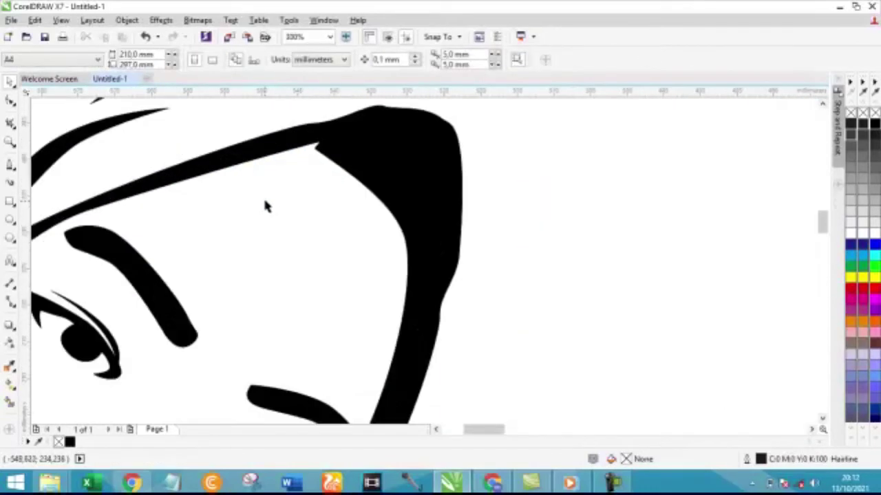
{"action": "scroll", "coordinate": [363, 169], "scroll_direction": "down", "scroll_amount": 2}
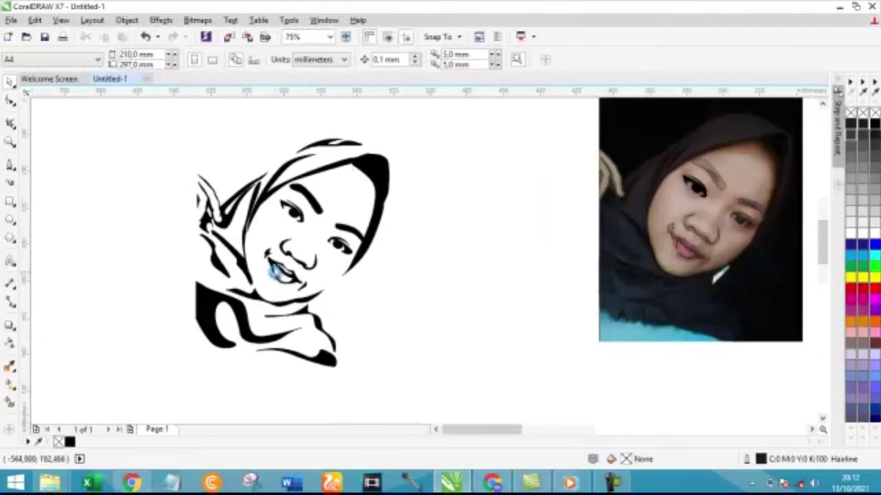
{"action": "scroll", "coordinate": [275, 276], "scroll_direction": "up", "scroll_amount": 1}
{"action": "scroll", "coordinate": [272, 275], "scroll_direction": "down", "scroll_amount": 1}
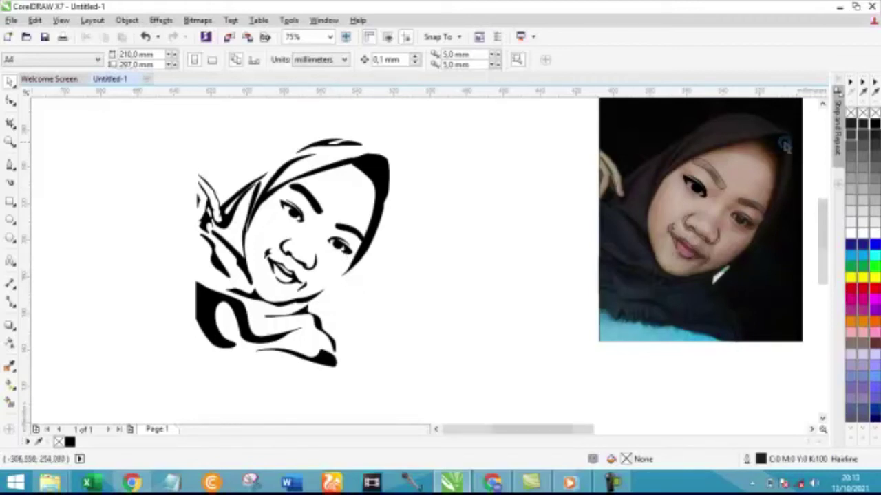
{"action": "scroll", "coordinate": [769, 149], "scroll_direction": "up", "scroll_amount": 3}
Step: Move one node onto the hood's right edge and delete another, leaving 9 nodes
{"action": "left_click", "coordinate": [588, 136]}
{"action": "scroll", "coordinate": [585, 141], "scroll_direction": "down", "scroll_amount": 3}
{"action": "scroll", "coordinate": [575, 149], "scroll_direction": "up", "scroll_amount": 3}
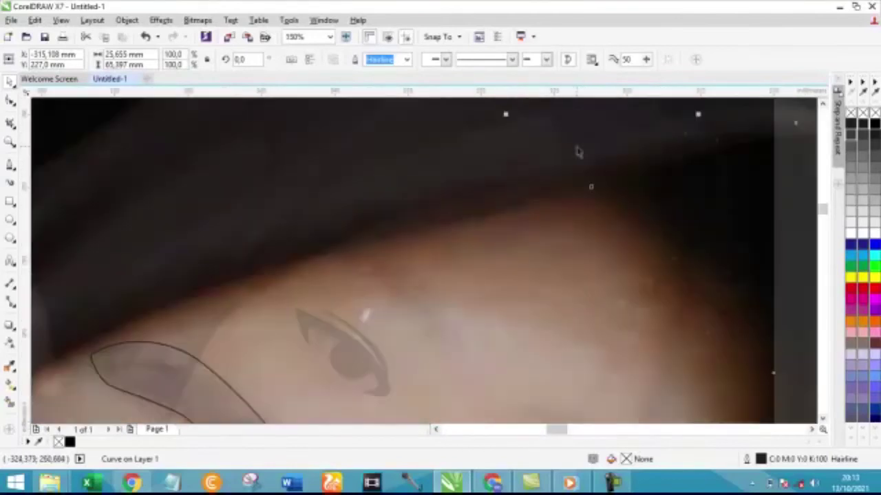
{"action": "left_click", "coordinate": [9, 101]}
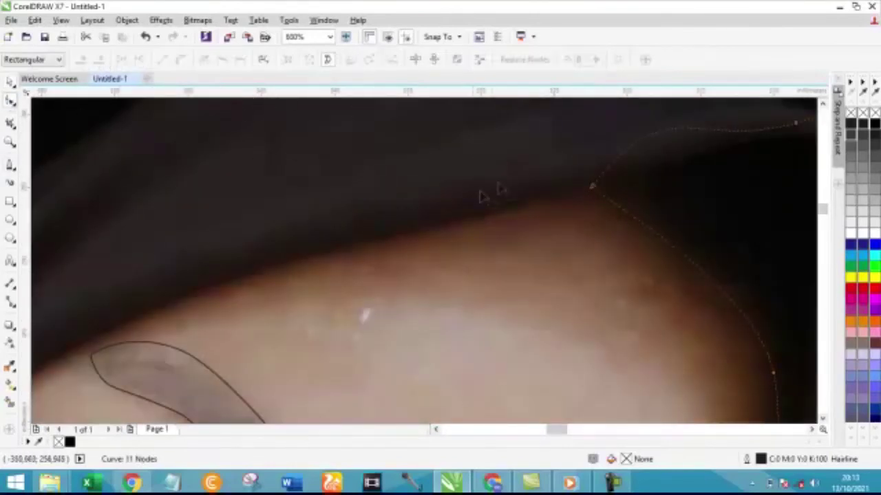
{"action": "left_click_drag", "start_coordinate": [593, 187], "coordinate": [576, 172]}
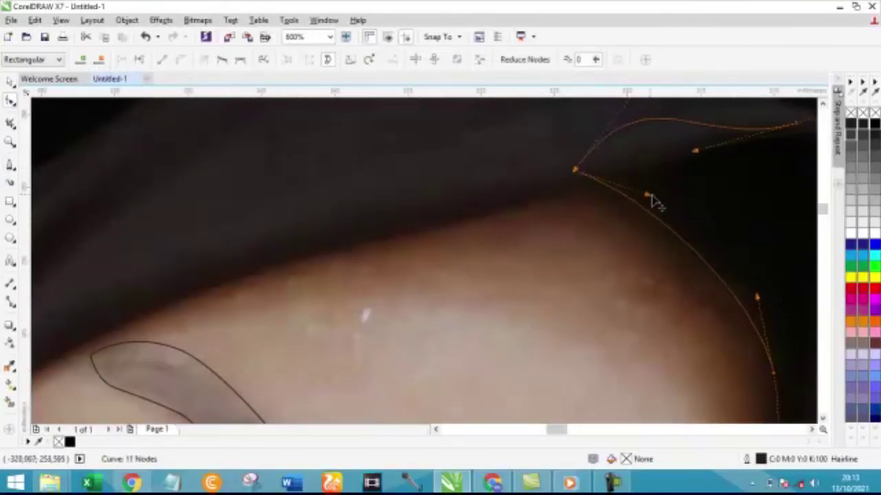
{"action": "scroll", "coordinate": [625, 165], "scroll_direction": "down", "scroll_amount": 1}
{"action": "left_click", "coordinate": [591, 173]}
{"action": "scroll", "coordinate": [608, 144], "scroll_direction": "down", "scroll_amount": 5}
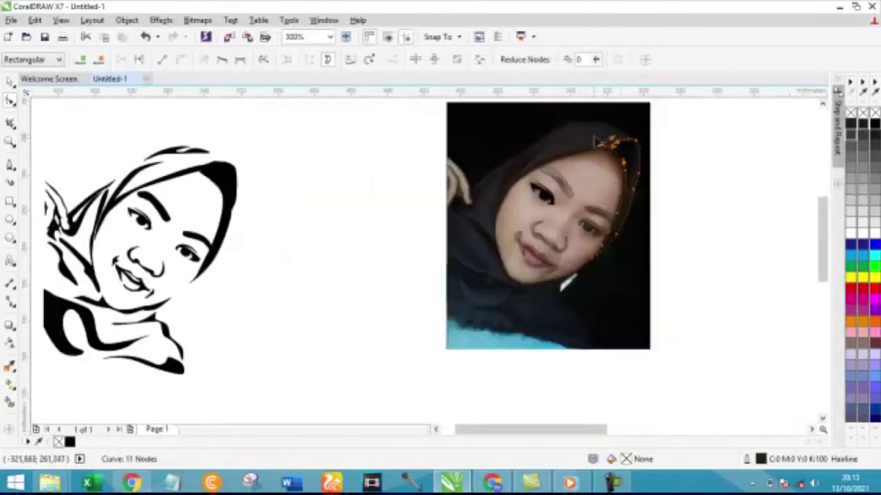
{"action": "scroll", "coordinate": [632, 213], "scroll_direction": "up", "scroll_amount": 5}
{"action": "scroll", "coordinate": [639, 145], "scroll_direction": "down", "scroll_amount": 2}
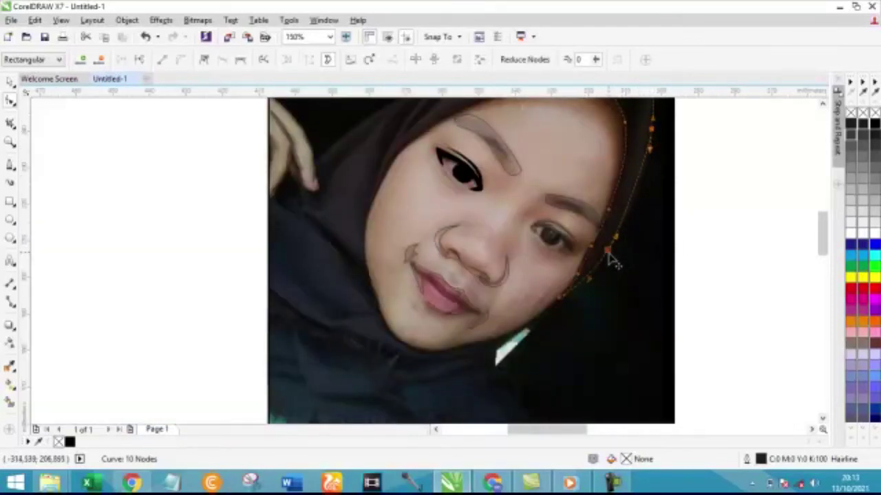
{"action": "key", "text": "Delete"}
{"action": "scroll", "coordinate": [571, 296], "scroll_direction": "down", "scroll_amount": 2}
{"action": "scroll", "coordinate": [558, 291], "scroll_direction": "up", "scroll_amount": 2}
Step: Reshape the jaw segment of the scarf outline to follow the chin
{"action": "scroll", "coordinate": [553, 289], "scroll_direction": "up", "scroll_amount": 2}
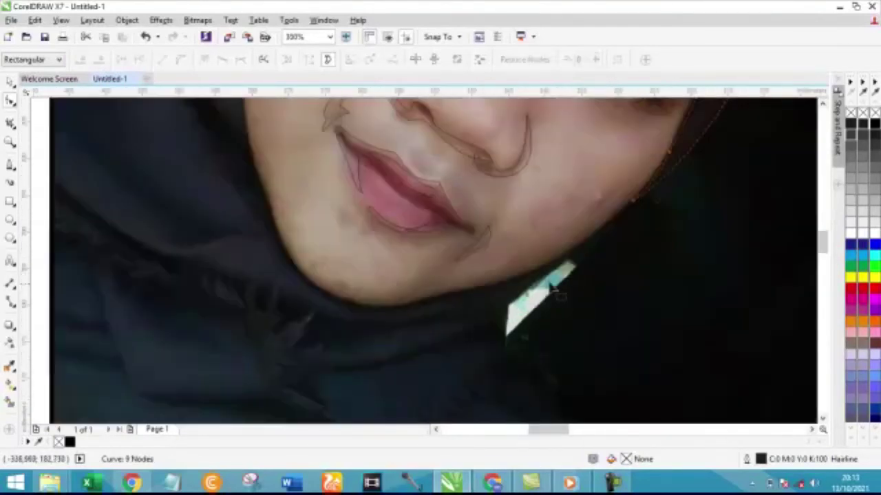
{"action": "left_click", "coordinate": [563, 259]}
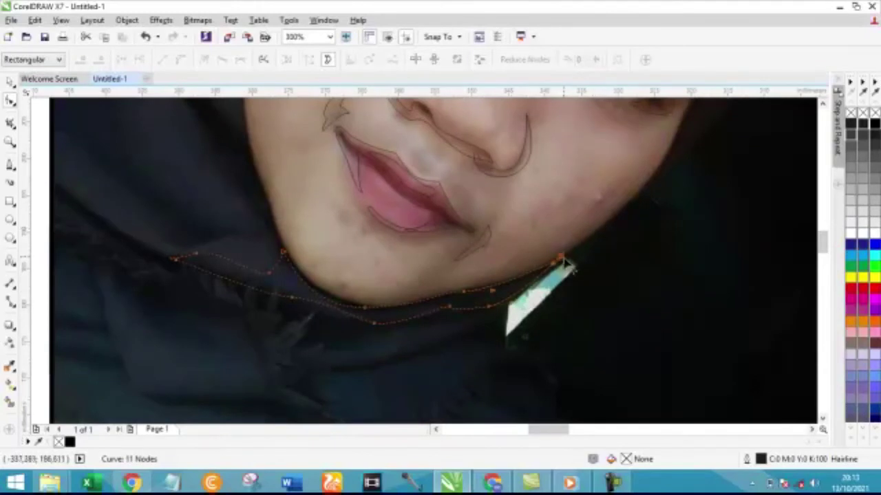
{"action": "scroll", "coordinate": [622, 220], "scroll_direction": "up", "scroll_amount": 3}
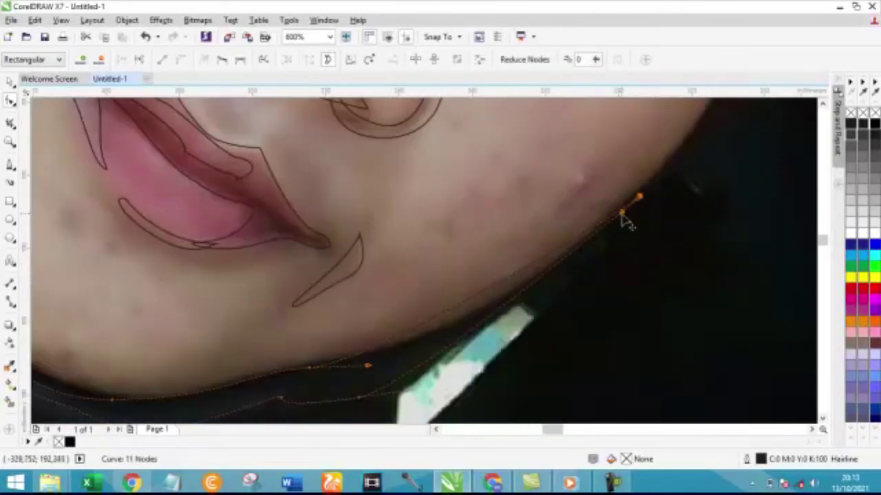
{"action": "mouse_move", "coordinate": [594, 252]}
{"action": "left_mouse_down"}
{"action": "mouse_move", "coordinate": [643, 207]}
{"action": "mouse_move", "coordinate": [615, 231]}
{"action": "left_mouse_up"}
{"action": "scroll", "coordinate": [509, 231], "scroll_direction": "down", "scroll_amount": 2}
{"action": "scroll", "coordinate": [535, 261], "scroll_direction": "down", "scroll_amount": 4}
{"action": "scroll", "coordinate": [570, 229], "scroll_direction": "up", "scroll_amount": 5}
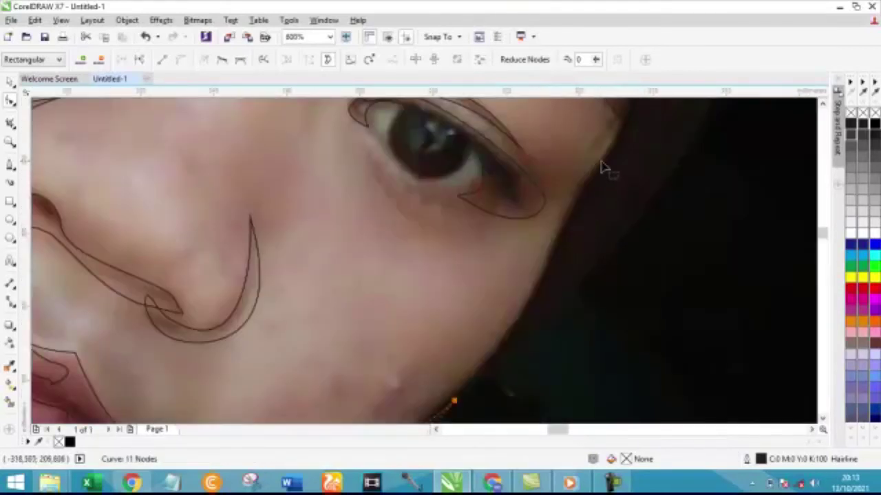
Step: Reposition the 9-node curve's nodes so it hugs the hijab edge beside the eye and cheek
{"action": "left_click", "coordinate": [583, 212]}
{"action": "mouse_move", "coordinate": [590, 187]}
{"action": "left_mouse_down"}
{"action": "mouse_move", "coordinate": [572, 230]}
{"action": "mouse_move", "coordinate": [564, 220]}
{"action": "left_mouse_up"}
{"action": "left_click_drag", "start_coordinate": [537, 295], "coordinate": [541, 277]}
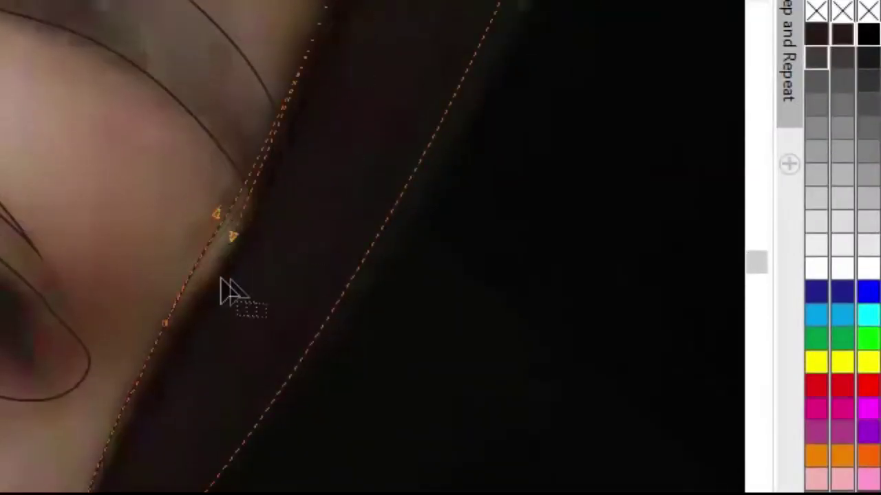
{"action": "left_click_drag", "start_coordinate": [256, 269], "coordinate": [238, 318]}
{"action": "left_click_drag", "start_coordinate": [216, 266], "coordinate": [234, 241]}
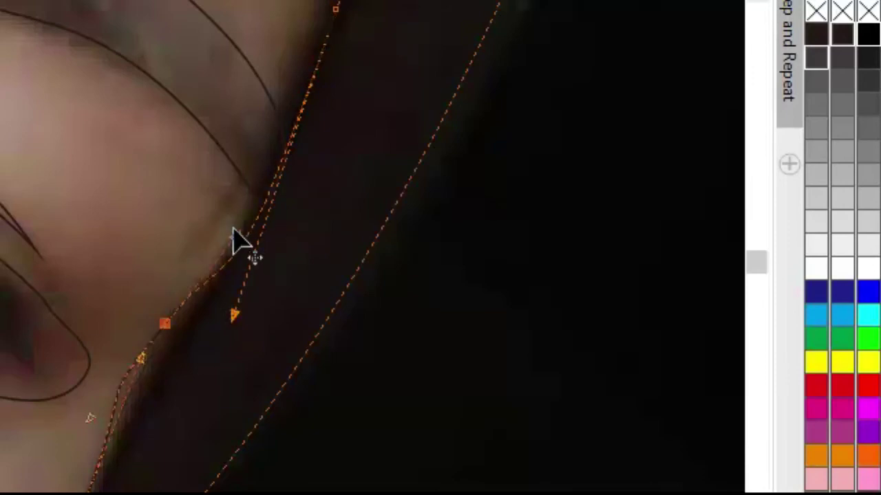
{"action": "left_click_drag", "start_coordinate": [167, 327], "coordinate": [176, 337]}
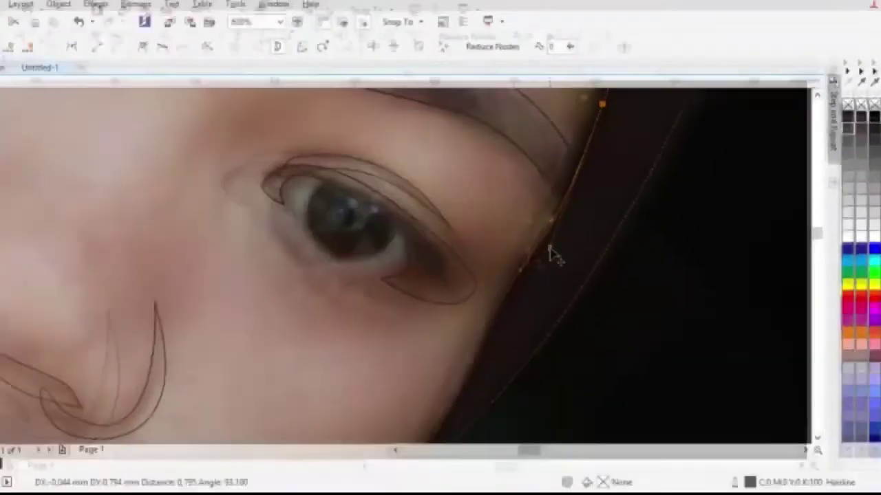
{"action": "scroll", "coordinate": [548, 252], "scroll_direction": "down", "scroll_amount": 5}
{"action": "scroll", "coordinate": [576, 146], "scroll_direction": "up", "scroll_amount": 3}
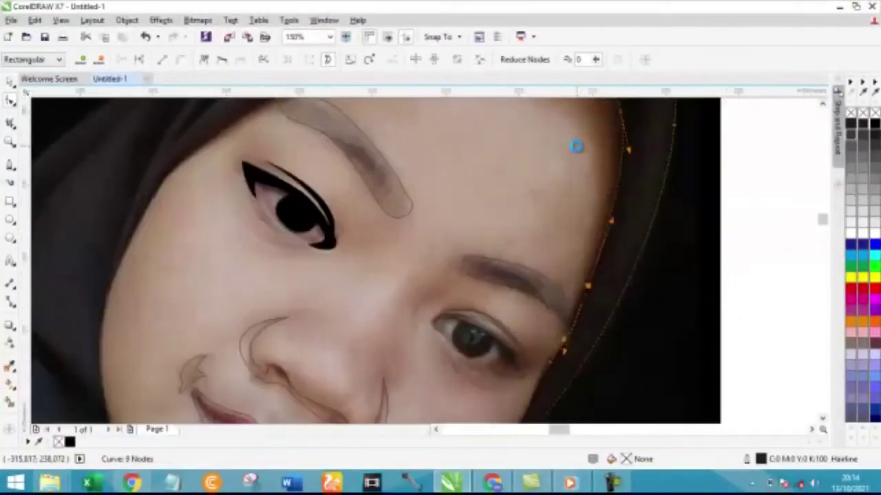
{"action": "scroll", "coordinate": [577, 147], "scroll_direction": "down", "scroll_amount": 1}
{"action": "scroll", "coordinate": [602, 220], "scroll_direction": "up", "scroll_amount": 4}
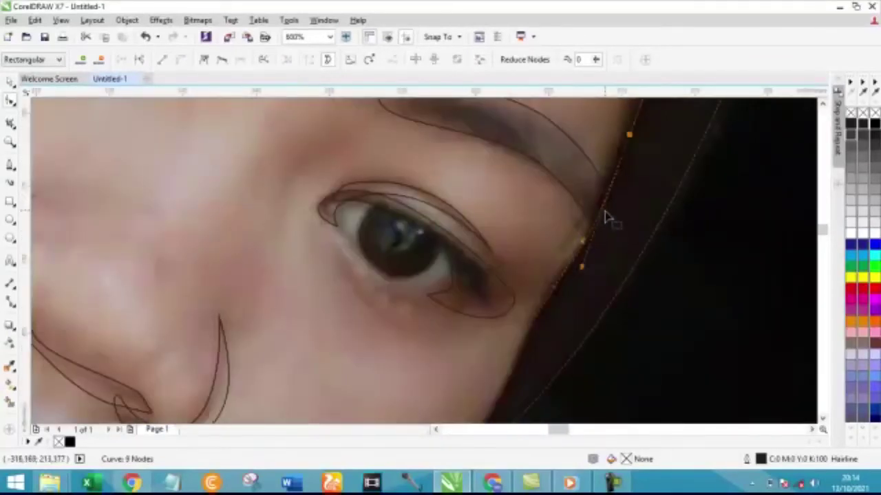
{"action": "scroll", "coordinate": [605, 217], "scroll_direction": "down", "scroll_amount": 3}
{"action": "scroll", "coordinate": [605, 218], "scroll_direction": "down", "scroll_amount": 1}
{"action": "scroll", "coordinate": [622, 146], "scroll_direction": "up", "scroll_amount": 3}
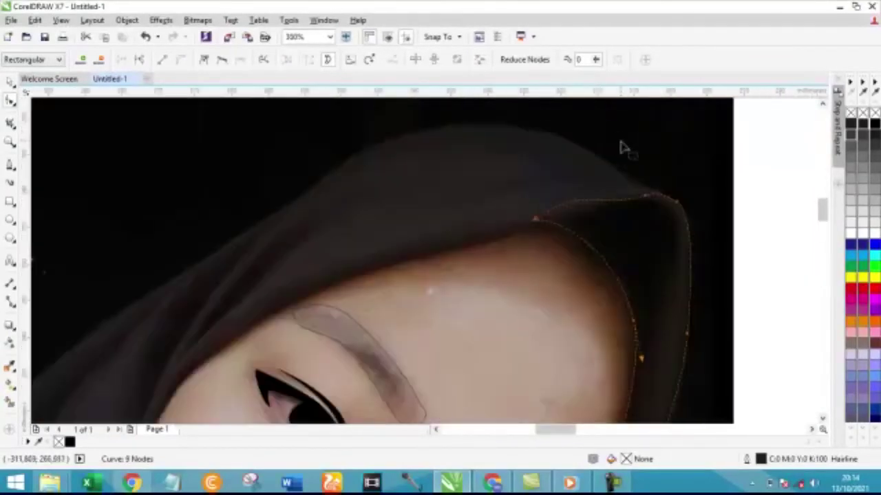
Step: Bend the hijab-top curve leftward into an arc and add a node along it
{"action": "left_click", "coordinate": [566, 168]}
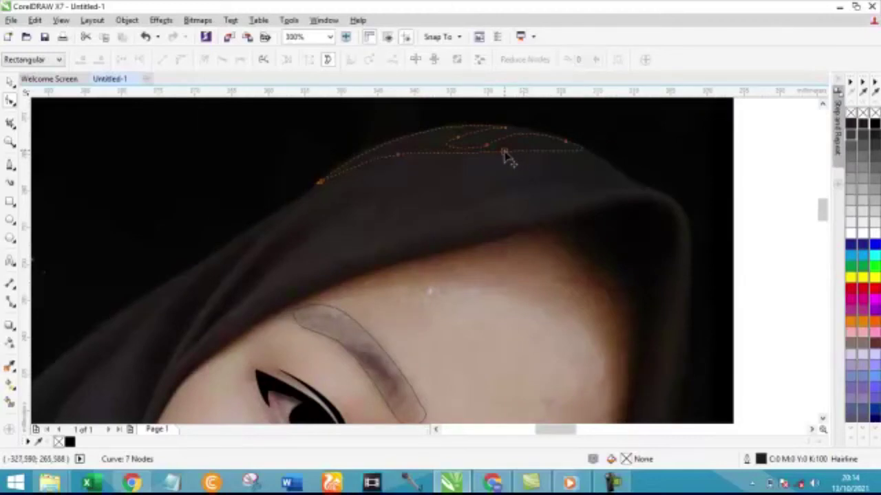
{"action": "left_click", "coordinate": [504, 152]}
{"action": "left_click_drag", "start_coordinate": [506, 130], "coordinate": [350, 129]}
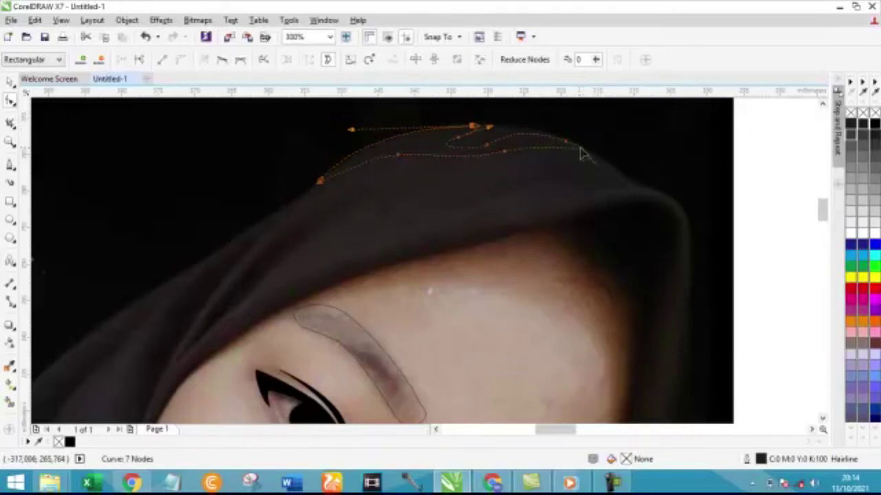
{"action": "left_click_drag", "start_coordinate": [585, 153], "coordinate": [584, 163]}
{"action": "double_click", "coordinate": [489, 152]}
{"action": "left_click_drag", "start_coordinate": [459, 147], "coordinate": [485, 124]}
{"action": "scroll", "coordinate": [482, 135], "scroll_direction": "up", "scroll_amount": 2}
Step: Fine-tune the 6-node curve's points and bends to follow the hijab's crown edge
{"action": "left_click", "coordinate": [429, 143]}
{"action": "left_click_drag", "start_coordinate": [427, 143], "coordinate": [423, 149]}
{"action": "left_click_drag", "start_coordinate": [484, 136], "coordinate": [393, 147]}
{"action": "scroll", "coordinate": [406, 191], "scroll_direction": "down", "scroll_amount": 2}
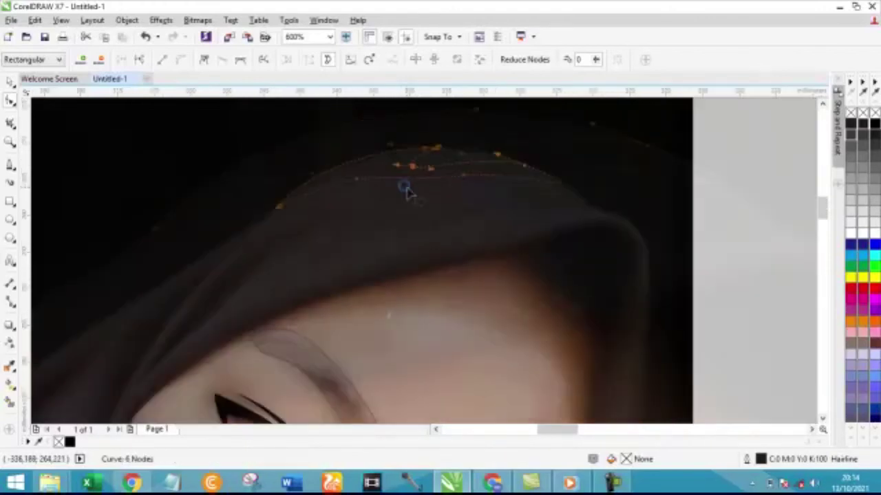
{"action": "scroll", "coordinate": [406, 191], "scroll_direction": "up", "scroll_amount": 2}
{"action": "mouse_move", "coordinate": [359, 186]}
{"action": "left_mouse_down"}
{"action": "mouse_move", "coordinate": [355, 173]}
{"action": "mouse_move", "coordinate": [396, 168]}
{"action": "left_mouse_up"}
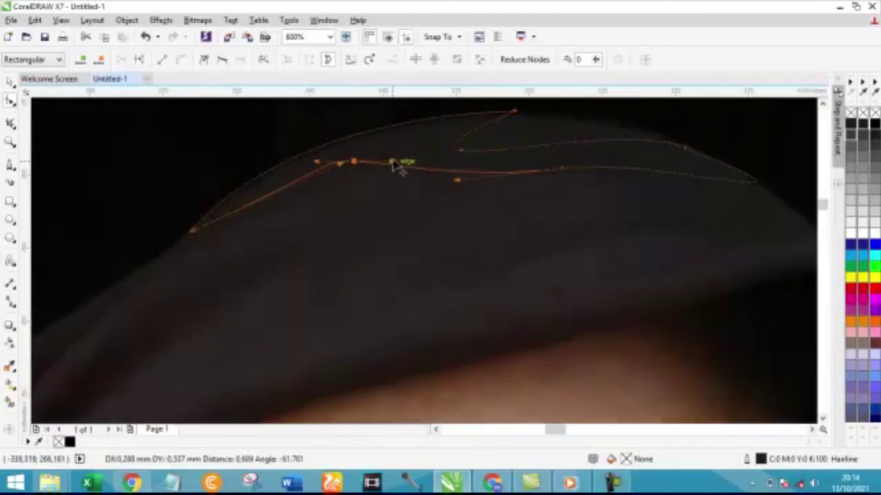
{"action": "left_click_drag", "start_coordinate": [557, 173], "coordinate": [556, 168]}
{"action": "scroll", "coordinate": [546, 155], "scroll_direction": "down", "scroll_amount": 2}
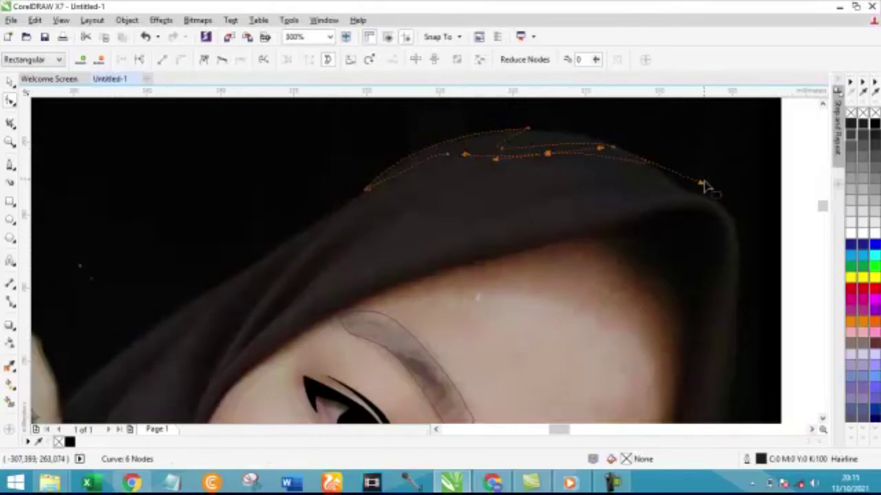
{"action": "scroll", "coordinate": [703, 184], "scroll_direction": "up", "scroll_amount": 2}
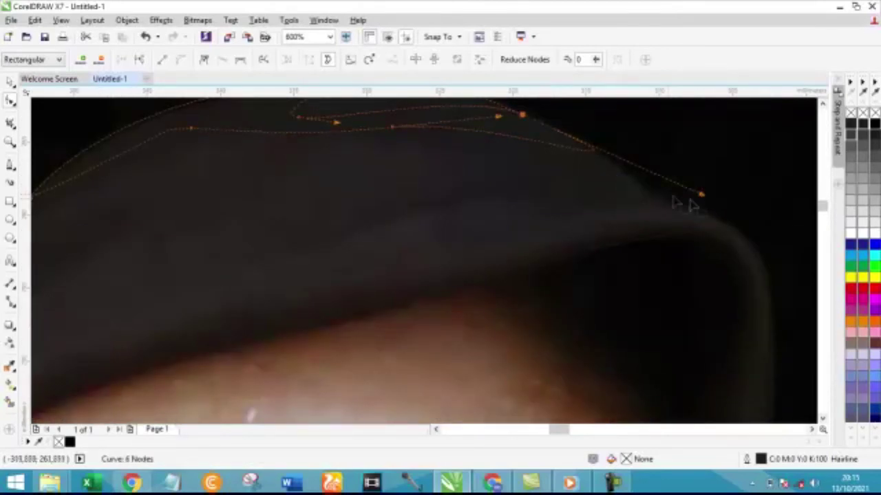
{"action": "scroll", "coordinate": [742, 242], "scroll_direction": "down", "scroll_amount": 2}
{"action": "scroll", "coordinate": [562, 222], "scroll_direction": "down", "scroll_amount": 3}
{"action": "scroll", "coordinate": [387, 252], "scroll_direction": "up", "scroll_amount": 3}
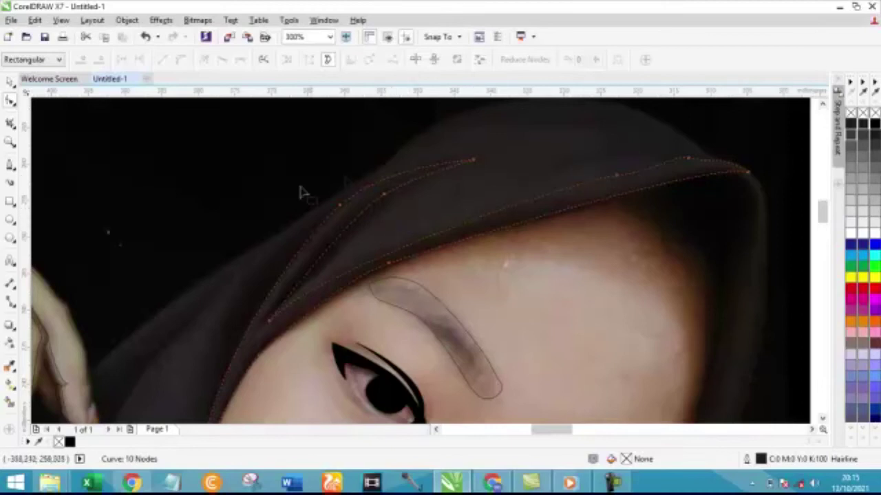
{"action": "scroll", "coordinate": [342, 211], "scroll_direction": "down", "scroll_amount": 2}
{"action": "scroll", "coordinate": [279, 271], "scroll_direction": "up", "scroll_amount": 2}
{"action": "scroll", "coordinate": [293, 274], "scroll_direction": "up", "scroll_amount": 2}
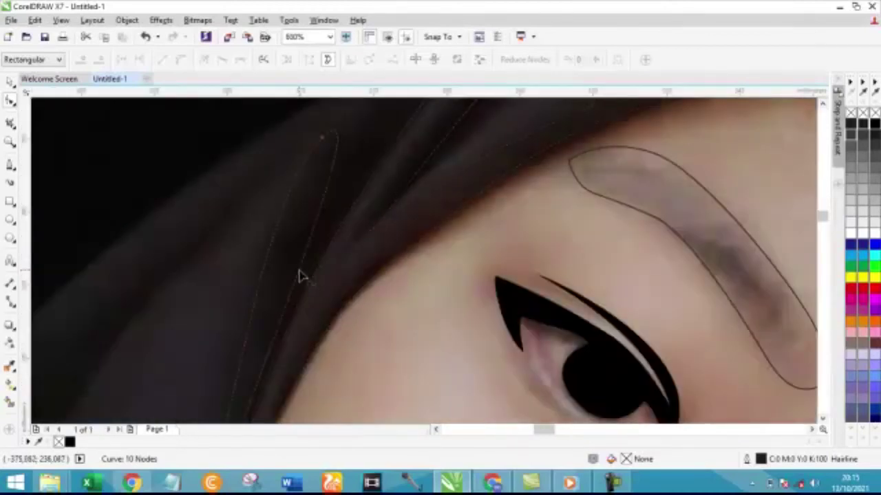
{"action": "scroll", "coordinate": [323, 207], "scroll_direction": "down", "scroll_amount": 4}
{"action": "scroll", "coordinate": [344, 215], "scroll_direction": "down", "scroll_amount": 2}
{"action": "scroll", "coordinate": [348, 220], "scroll_direction": "up", "scroll_amount": 1}
{"action": "key", "text": "space"}
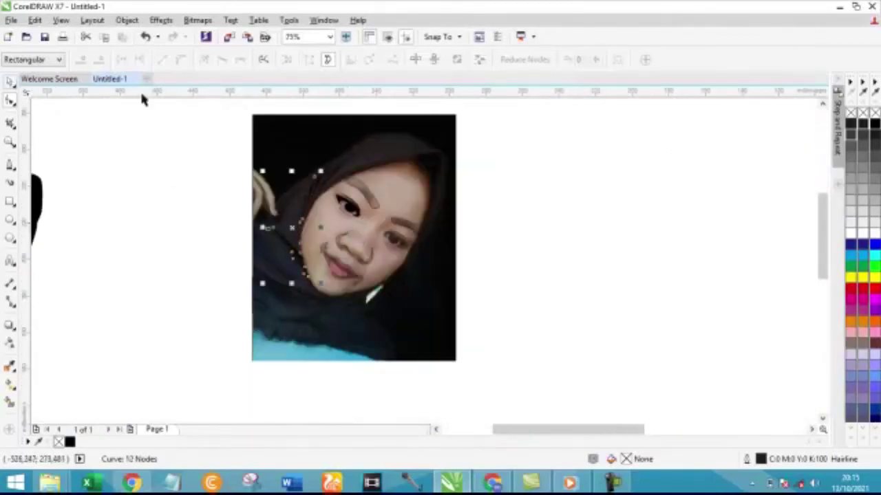
{"action": "scroll", "coordinate": [142, 99], "scroll_direction": "down", "scroll_amount": 1}
Step: Move the 25 traced curves off the photo to sit beside it
{"action": "scroll", "coordinate": [411, 185], "scroll_direction": "up", "scroll_amount": 2}
{"action": "scroll", "coordinate": [413, 184], "scroll_direction": "up", "scroll_amount": 1}
{"action": "scroll", "coordinate": [415, 186], "scroll_direction": "down", "scroll_amount": 3}
{"action": "left_click_drag", "start_coordinate": [302, 146], "coordinate": [433, 276]}
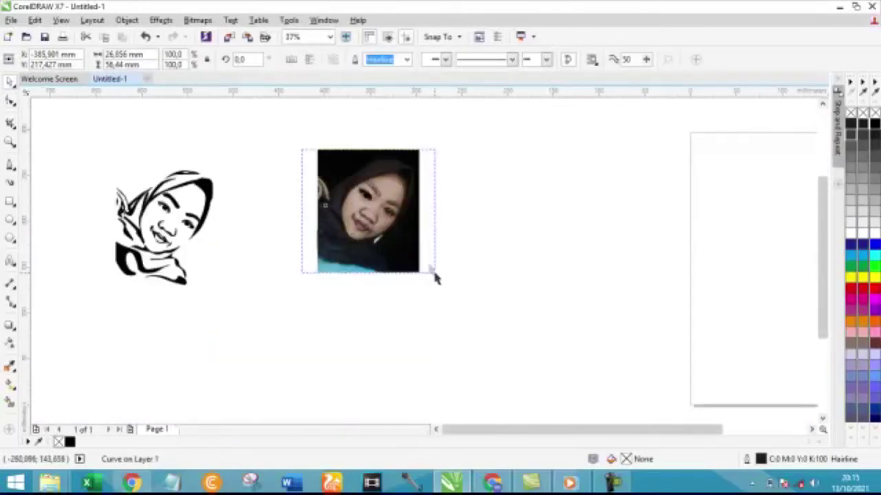
{"action": "left_click_drag", "start_coordinate": [371, 206], "coordinate": [500, 216]}
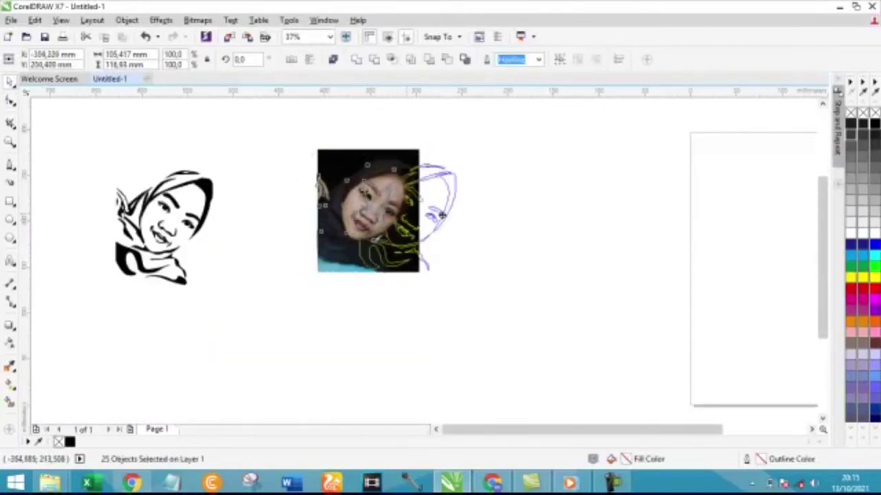
Step: Fill all the traced shapes solid black
{"action": "left_click", "coordinate": [873, 124]}
{"action": "scroll", "coordinate": [507, 238], "scroll_direction": "up", "scroll_amount": 1}
{"action": "scroll", "coordinate": [520, 224], "scroll_direction": "up", "scroll_amount": 1}
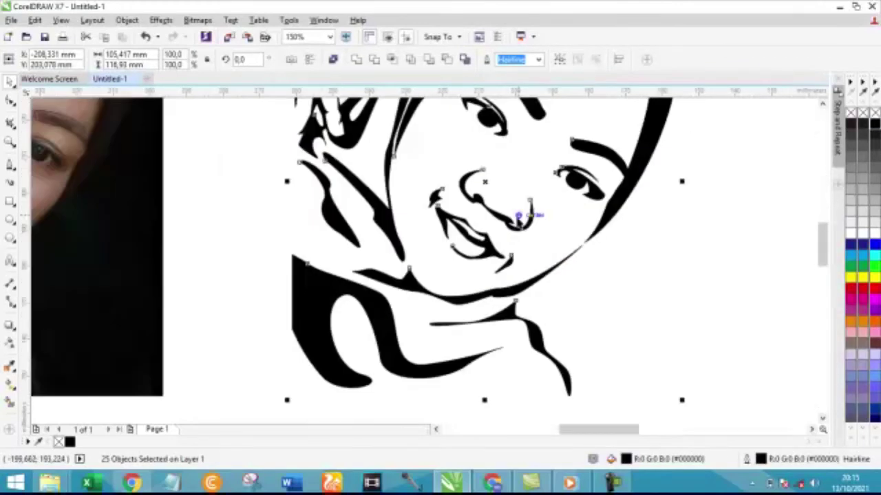
{"action": "scroll", "coordinate": [525, 212], "scroll_direction": "down", "scroll_amount": 1}
Step: Deselect and zoom around to inspect the black stencil portrait
{"action": "left_click", "coordinate": [630, 165]}
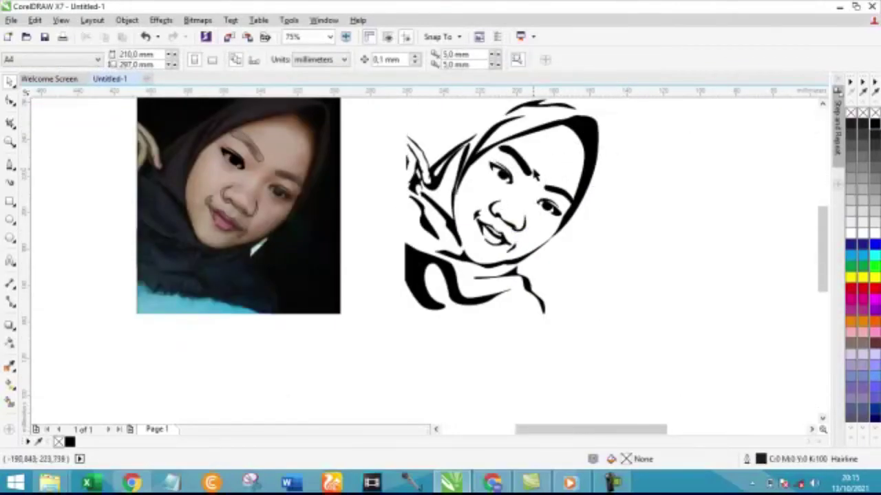
{"action": "scroll", "coordinate": [543, 180], "scroll_direction": "up", "scroll_amount": 1}
{"action": "scroll", "coordinate": [468, 161], "scroll_direction": "down", "scroll_amount": 1}
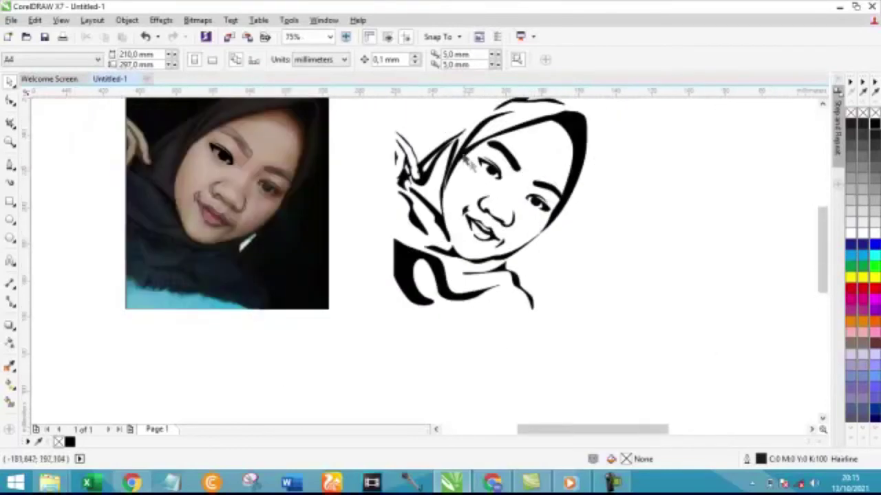
{"action": "scroll", "coordinate": [469, 161], "scroll_direction": "up", "scroll_amount": 1}
{"action": "scroll", "coordinate": [525, 163], "scroll_direction": "down", "scroll_amount": 1}
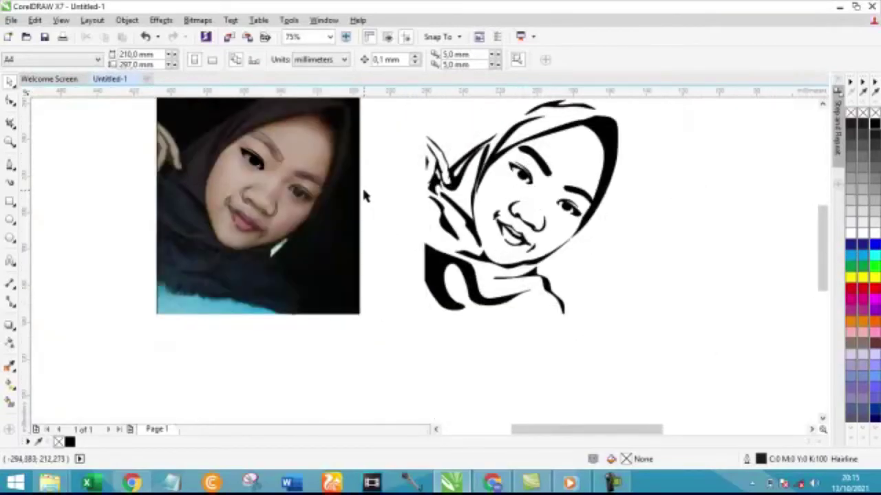
{"action": "scroll", "coordinate": [562, 179], "scroll_direction": "up", "scroll_amount": 2}
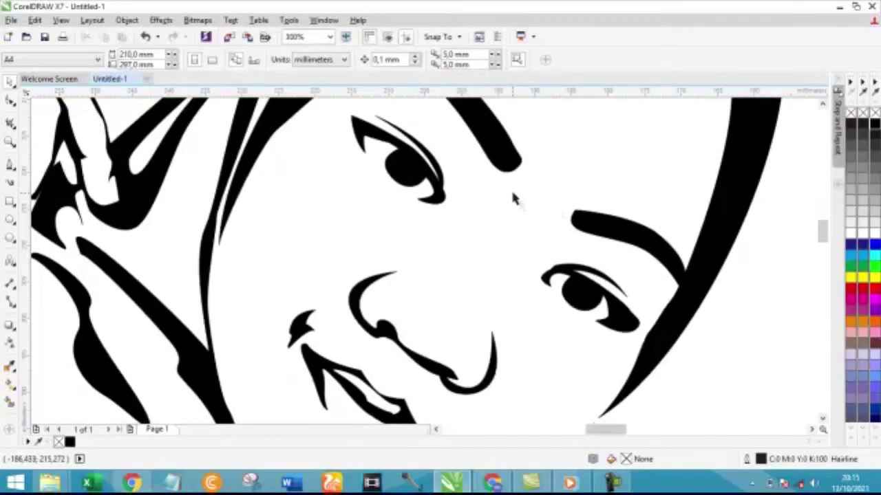
{"action": "scroll", "coordinate": [512, 199], "scroll_direction": "down", "scroll_amount": 2}
{"action": "scroll", "coordinate": [535, 234], "scroll_direction": "up", "scroll_amount": 2}
{"action": "scroll", "coordinate": [535, 234], "scroll_direction": "down", "scroll_amount": 2}
{"action": "scroll", "coordinate": [527, 226], "scroll_direction": "up", "scroll_amount": 2}
{"action": "scroll", "coordinate": [537, 206], "scroll_direction": "up", "scroll_amount": 2}
{"action": "scroll", "coordinate": [537, 206], "scroll_direction": "down", "scroll_amount": 2}
{"action": "scroll", "coordinate": [459, 167], "scroll_direction": "up", "scroll_amount": 2}
Step: Inspect the right eyelid's nodes, then select all 25 stencil shapes and clear the selection
{"action": "left_click", "coordinate": [461, 168]}
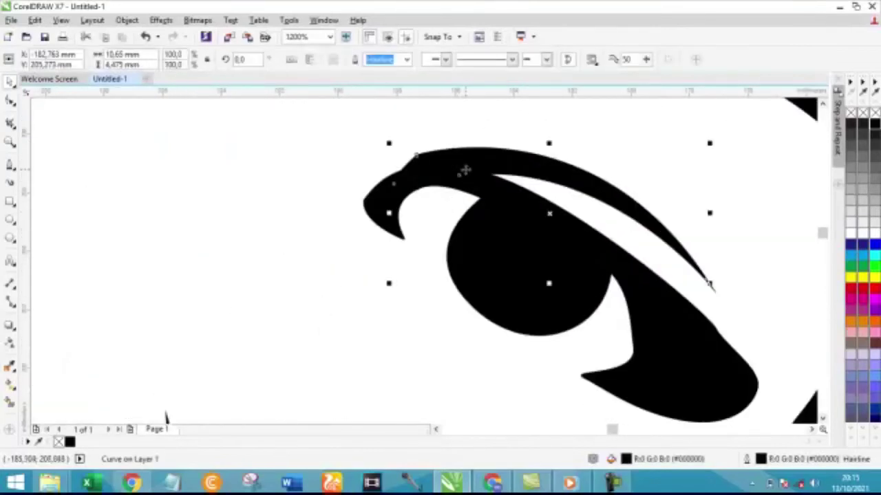
{"action": "left_click", "coordinate": [11, 102]}
{"action": "scroll", "coordinate": [477, 183], "scroll_direction": "up", "scroll_amount": 2}
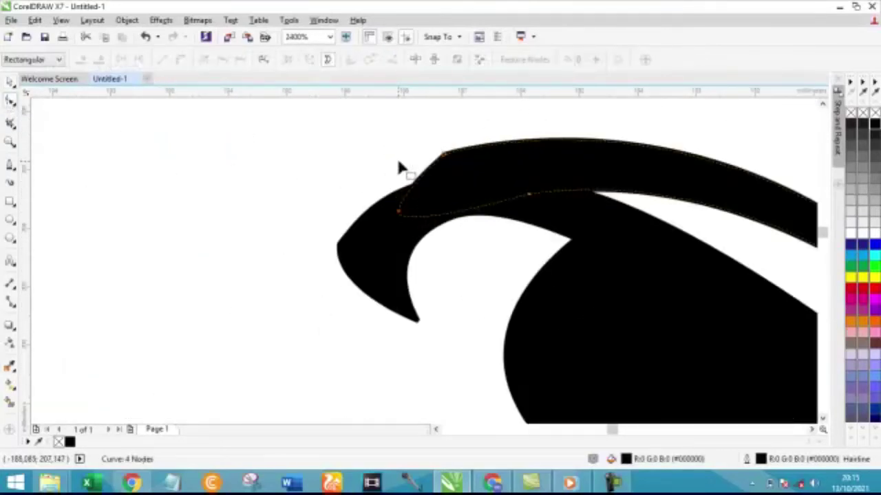
{"action": "scroll", "coordinate": [399, 167], "scroll_direction": "down", "scroll_amount": 2}
{"action": "scroll", "coordinate": [485, 188], "scroll_direction": "down", "scroll_amount": 2}
{"action": "key", "text": "ctrl+a"}
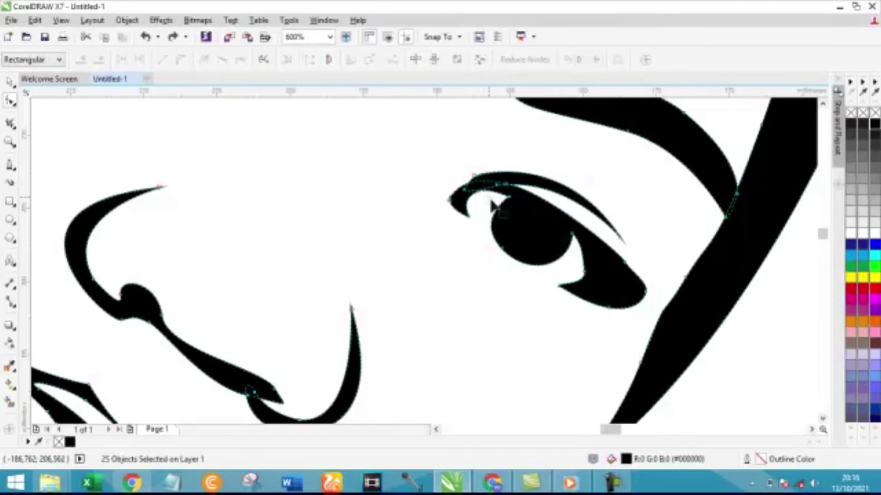
{"action": "left_click", "coordinate": [9, 81]}
{"action": "scroll", "coordinate": [316, 211], "scroll_direction": "down", "scroll_amount": 1}
{"action": "scroll", "coordinate": [315, 211], "scroll_direction": "down", "scroll_amount": 3}
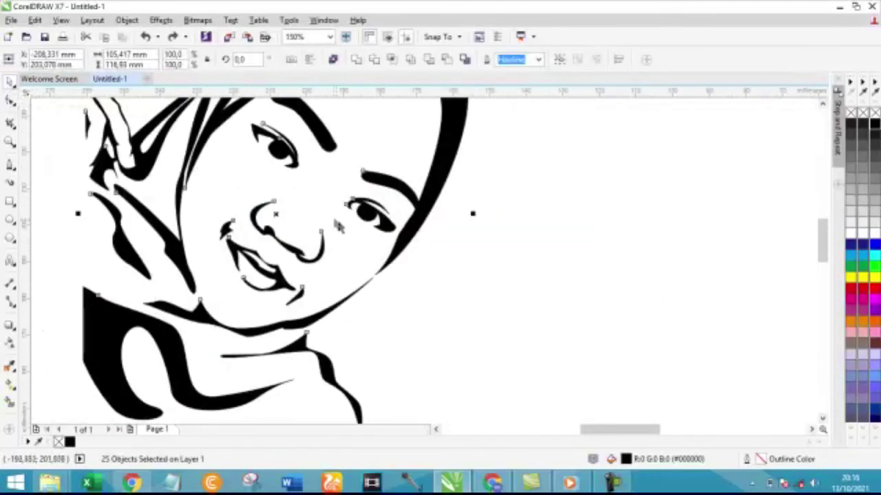
{"action": "scroll", "coordinate": [302, 209], "scroll_direction": "down", "scroll_amount": 3}
{"action": "scroll", "coordinate": [182, 178], "scroll_direction": "up", "scroll_amount": 2}
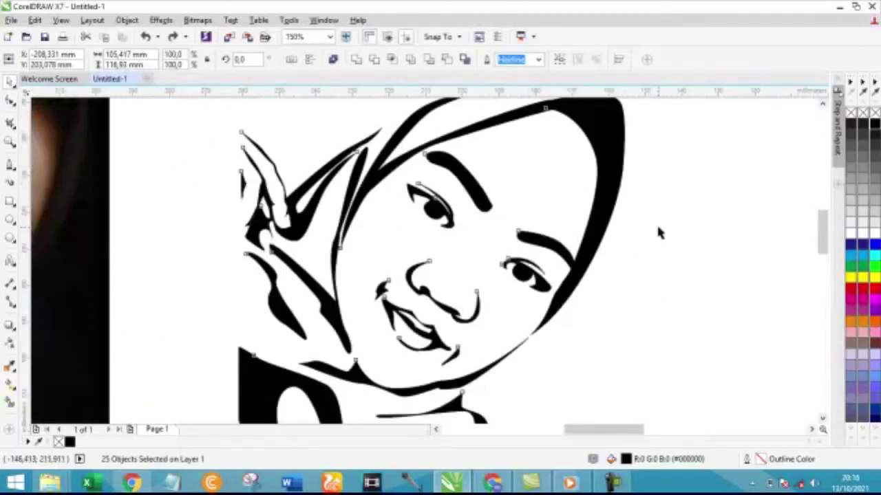
{"action": "left_click", "coordinate": [659, 232]}
{"action": "scroll", "coordinate": [516, 260], "scroll_direction": "up", "scroll_amount": 2}
{"action": "scroll", "coordinate": [516, 258], "scroll_direction": "up", "scroll_amount": 4}
Step: Combine the right eye's eyelid and pupil into one shape
{"action": "left_click", "coordinate": [504, 254]}
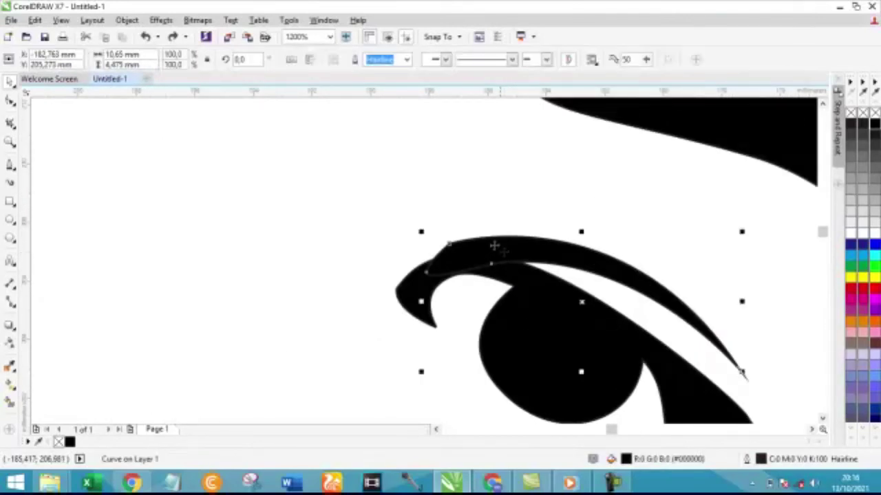
{"action": "left_click", "coordinate": [173, 37]}
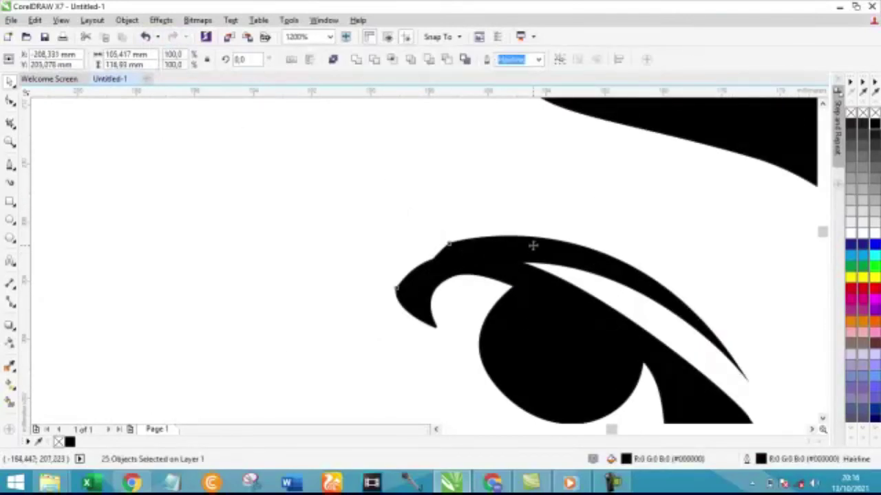
{"action": "scroll", "coordinate": [509, 253], "scroll_direction": "down", "scroll_amount": 4}
{"action": "left_click", "coordinate": [727, 275]}
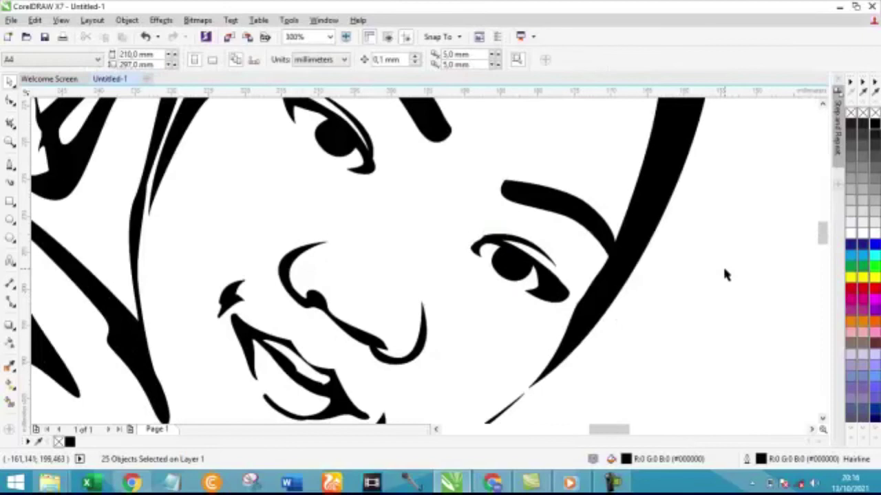
{"action": "left_click_drag", "start_coordinate": [740, 221], "coordinate": [463, 337]}
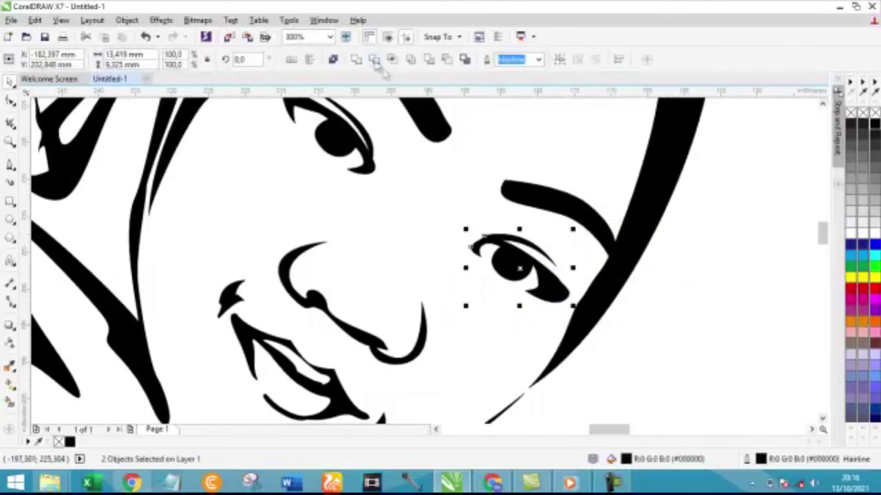
{"action": "left_click", "coordinate": [375, 60]}
Step: Check the combined eye's nodes, then select only the right eye curve
{"action": "scroll", "coordinate": [506, 248], "scroll_direction": "up", "scroll_amount": 4}
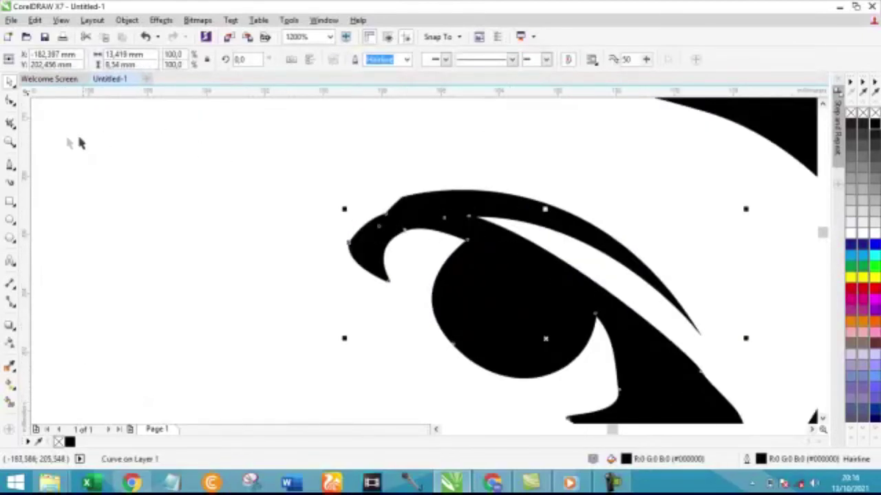
{"action": "left_click", "coordinate": [10, 101]}
{"action": "scroll", "coordinate": [403, 199], "scroll_direction": "up", "scroll_amount": 2}
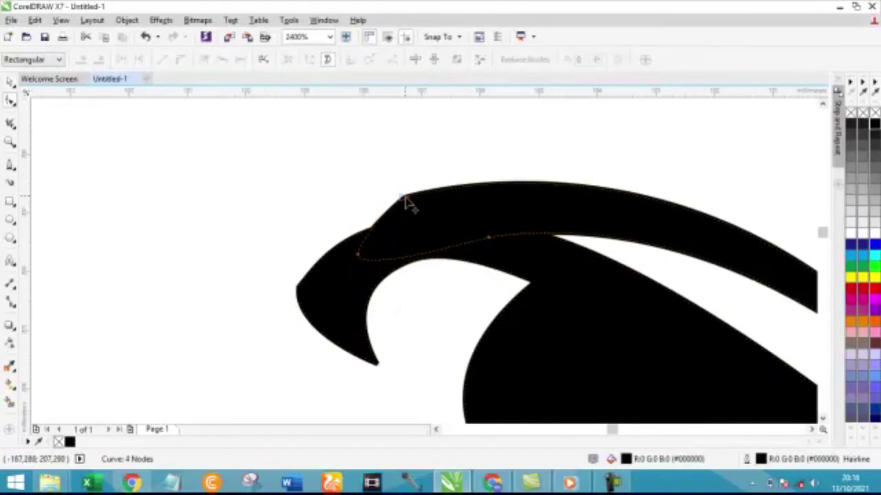
{"action": "scroll", "coordinate": [406, 203], "scroll_direction": "down", "scroll_amount": 4}
{"action": "left_click", "coordinate": [10, 81]}
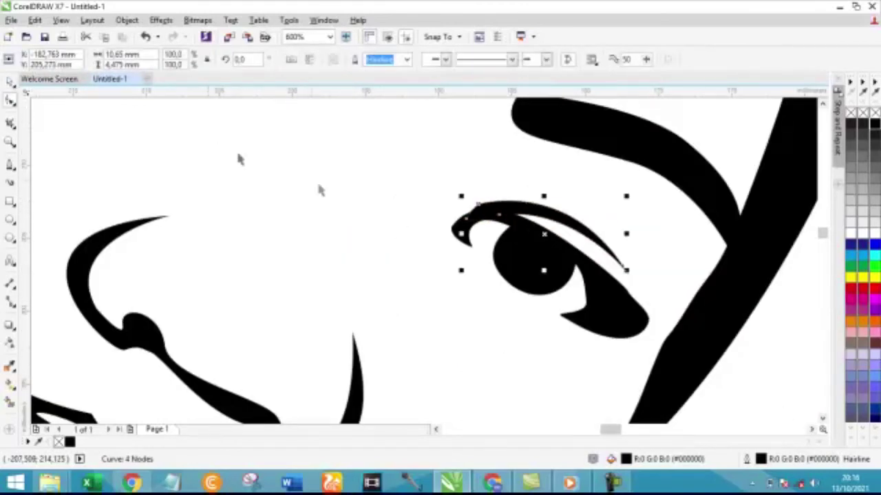
{"action": "scroll", "coordinate": [512, 232], "scroll_direction": "down", "scroll_amount": 2}
{"action": "key", "text": "ctrl+a"}
{"action": "mouse_move", "coordinate": [763, 217]}
{"action": "left_mouse_down"}
{"action": "mouse_move", "coordinate": [560, 314]}
{"action": "mouse_move", "coordinate": [476, 324]}
{"action": "left_mouse_up"}
{"action": "mouse_move", "coordinate": [792, 195]}
{"action": "left_mouse_down"}
{"action": "mouse_move", "coordinate": [487, 305]}
{"action": "mouse_move", "coordinate": [465, 329]}
{"action": "left_mouse_up"}
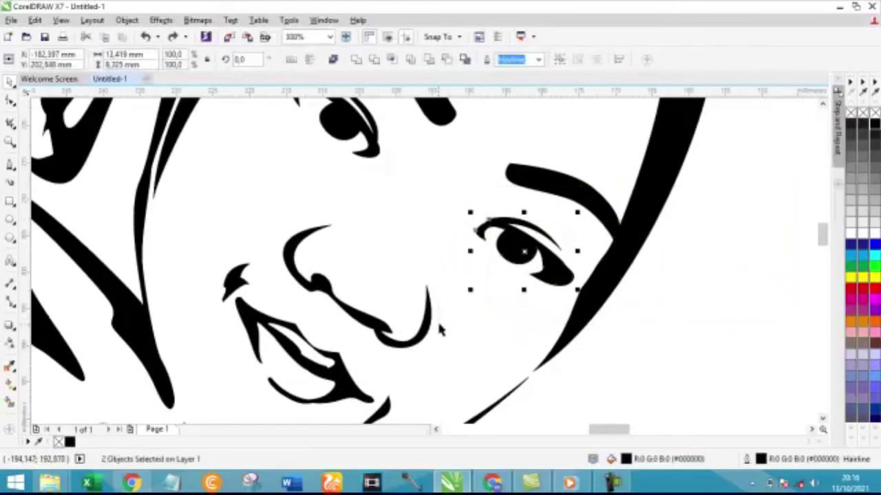
{"action": "left_click", "coordinate": [489, 220]}
{"action": "scroll", "coordinate": [492, 220], "scroll_direction": "up", "scroll_amount": 4}
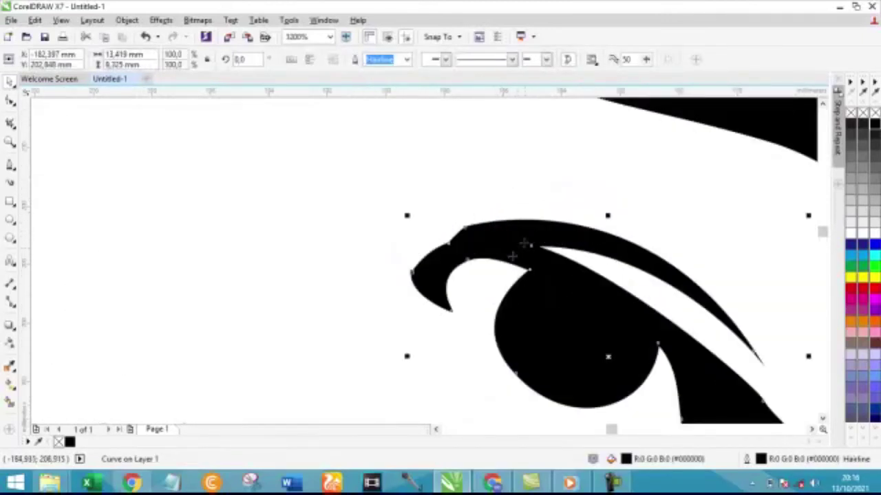
Step: Try deleting the eyelid's top node and pulling its edge, undoing both changes
{"action": "left_click", "coordinate": [11, 100]}
{"action": "key", "text": "Delete"}
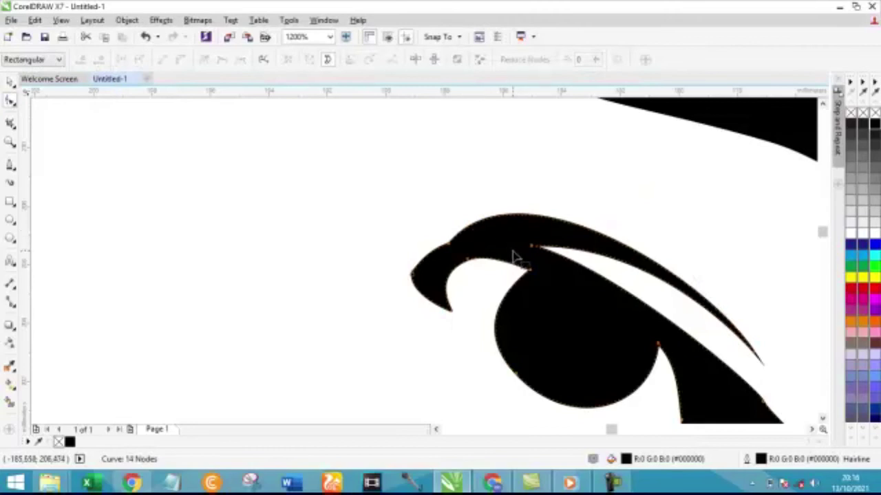
{"action": "key", "text": "ctrl+z"}
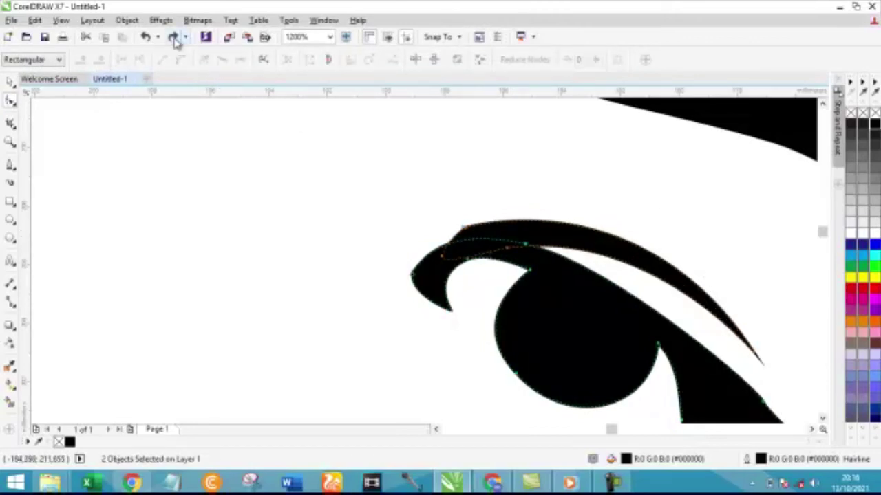
{"action": "scroll", "coordinate": [454, 221], "scroll_direction": "up", "scroll_amount": 2}
{"action": "left_click_drag", "start_coordinate": [451, 203], "coordinate": [479, 216]}
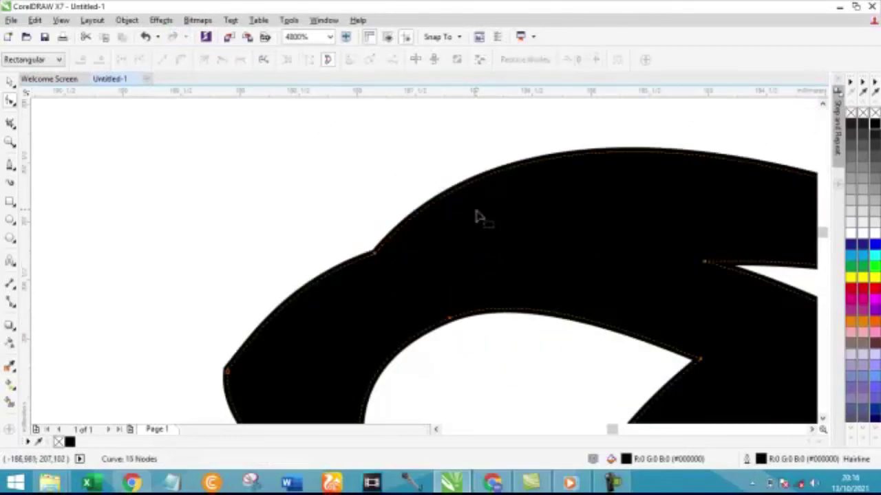
{"action": "key", "text": "ctrl+z"}
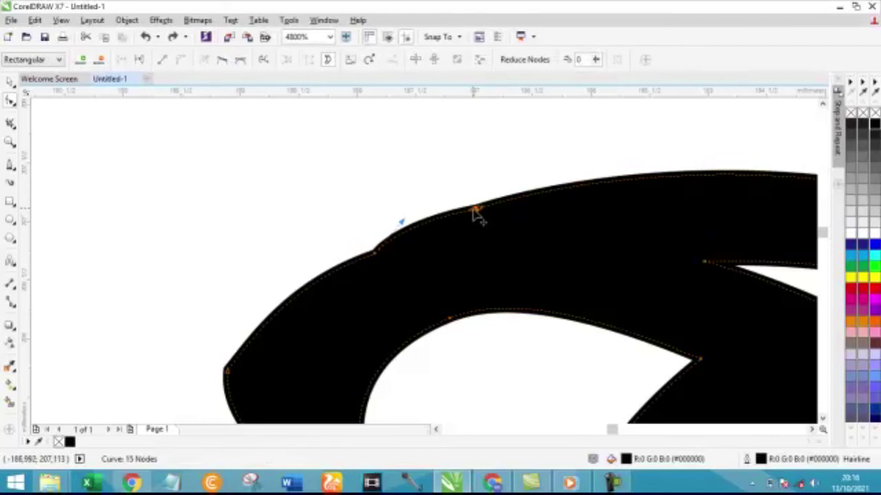
Step: Bend the eyelid's upper edge into a smoother arc and delete its extra node
{"action": "scroll", "coordinate": [474, 215], "scroll_direction": "down", "scroll_amount": 1}
{"action": "scroll", "coordinate": [465, 219], "scroll_direction": "down", "scroll_amount": 1}
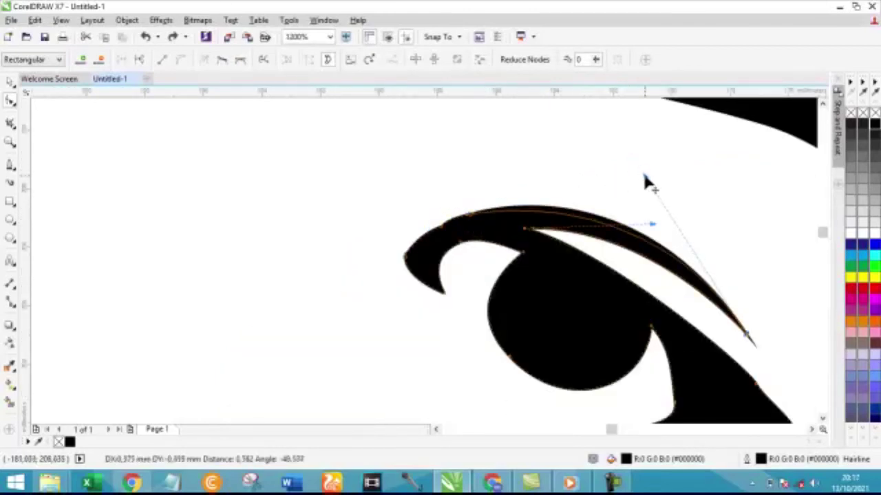
{"action": "left_click_drag", "start_coordinate": [631, 163], "coordinate": [645, 177]}
{"action": "double_click", "coordinate": [440, 234]}
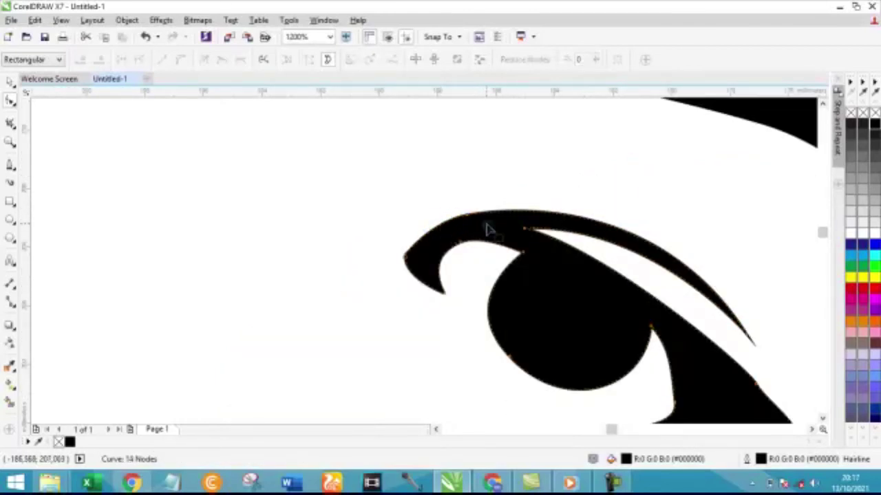
{"action": "scroll", "coordinate": [485, 229], "scroll_direction": "down", "scroll_amount": 3}
{"action": "scroll", "coordinate": [501, 255], "scroll_direction": "down", "scroll_amount": 2}
{"action": "scroll", "coordinate": [490, 233], "scroll_direction": "down", "scroll_amount": 1}
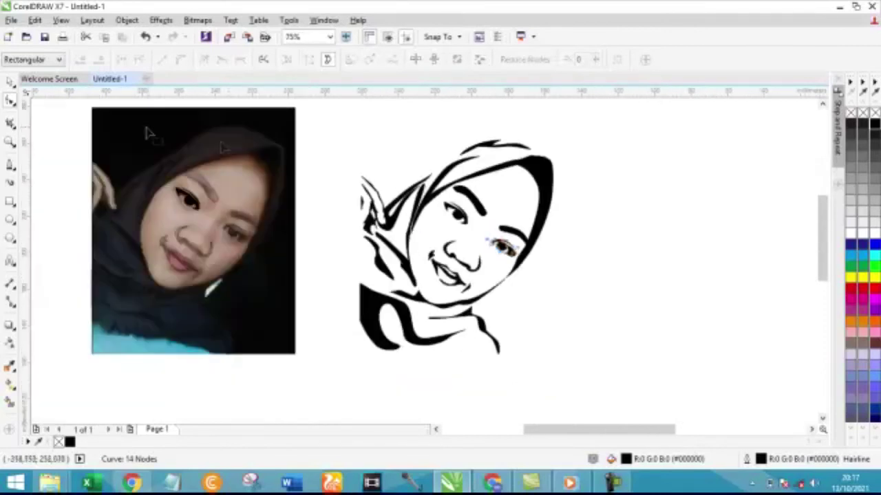
{"action": "key", "text": "space"}
{"action": "key", "text": "Escape"}
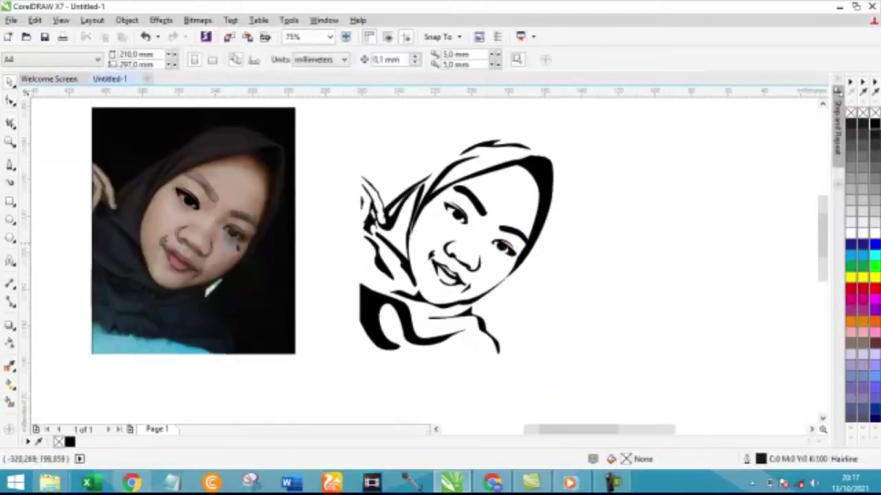
Step: Select the eye outline over the photo and straighten its right bulge and corner nodes
{"action": "scroll", "coordinate": [207, 207], "scroll_direction": "up", "scroll_amount": 3}
{"action": "scroll", "coordinate": [302, 230], "scroll_direction": "up", "scroll_amount": 3}
{"action": "left_click", "coordinate": [306, 232]}
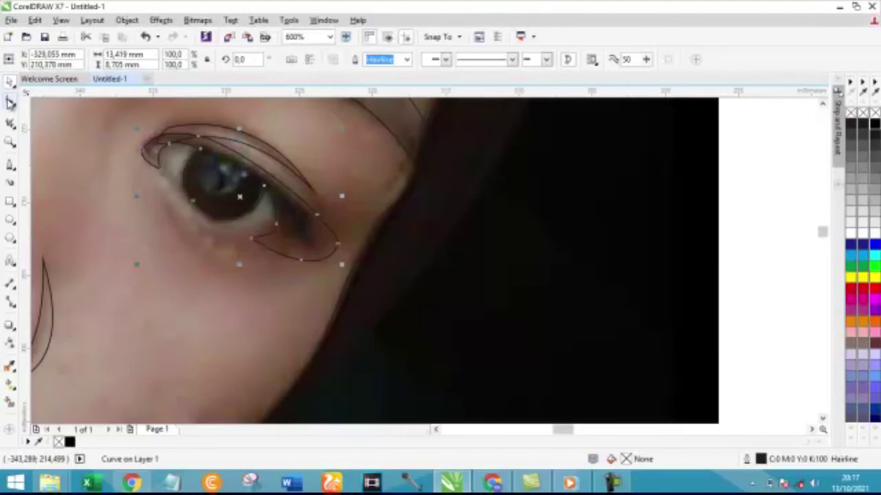
{"action": "left_click", "coordinate": [10, 101]}
{"action": "scroll", "coordinate": [337, 252], "scroll_direction": "up", "scroll_amount": 1}
{"action": "left_click_drag", "start_coordinate": [308, 241], "coordinate": [300, 240]}
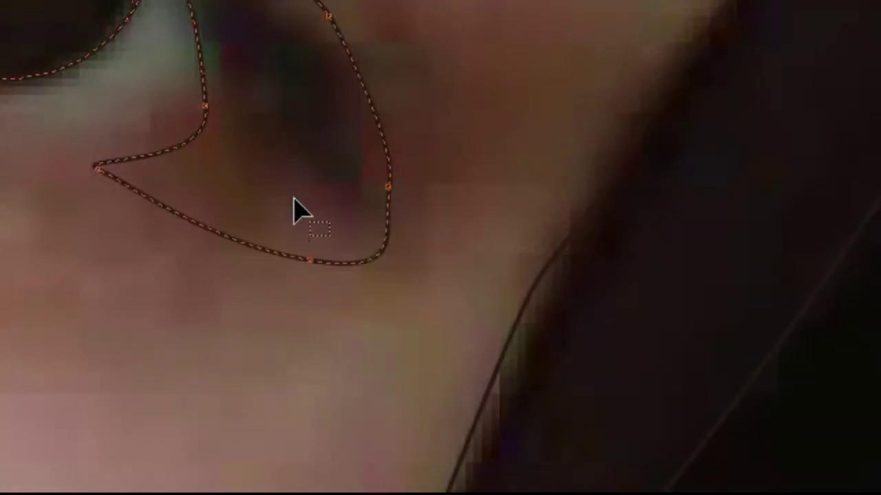
{"action": "left_click_drag", "start_coordinate": [309, 260], "coordinate": [311, 187]}
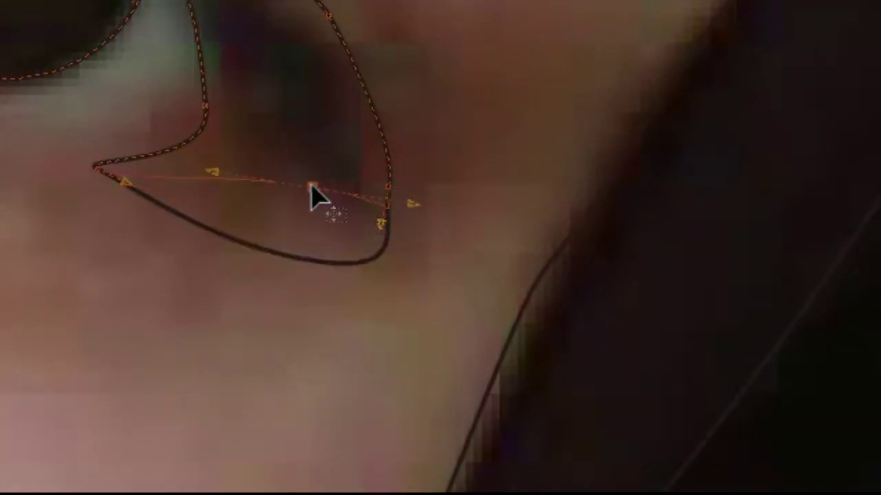
{"action": "left_click_drag", "start_coordinate": [97, 169], "coordinate": [88, 151]}
Step: Refit the outer corner's nodes so the outline's lower edge follows the eyelid
{"action": "left_click", "coordinate": [204, 86]}
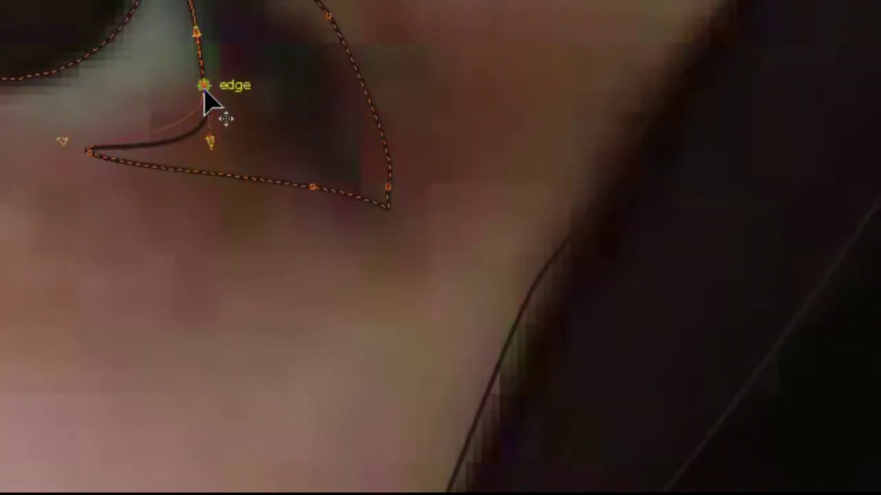
{"action": "left_click_drag", "start_coordinate": [377, 205], "coordinate": [367, 181]}
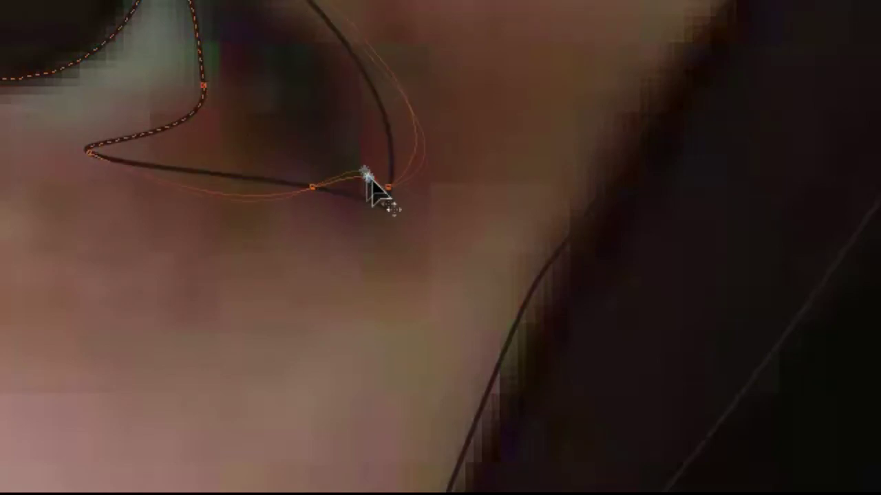
{"action": "left_click_drag", "start_coordinate": [312, 189], "coordinate": [295, 157]}
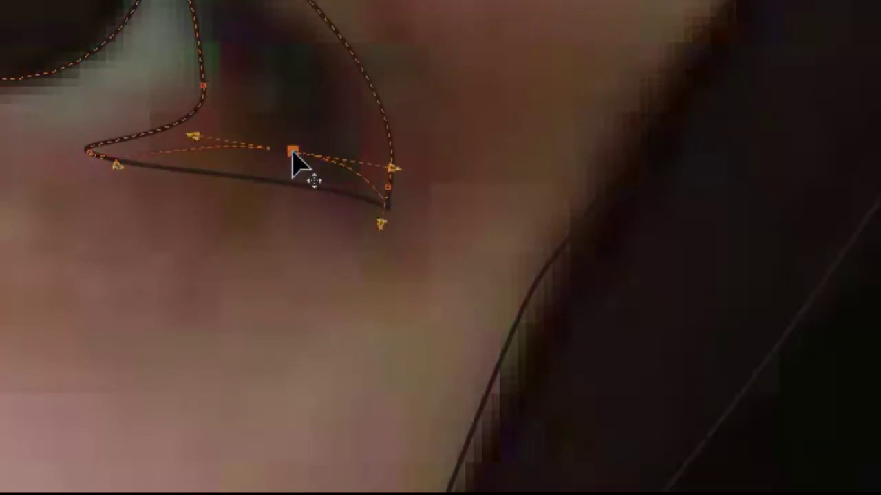
{"action": "left_click_drag", "start_coordinate": [353, 197], "coordinate": [363, 186]}
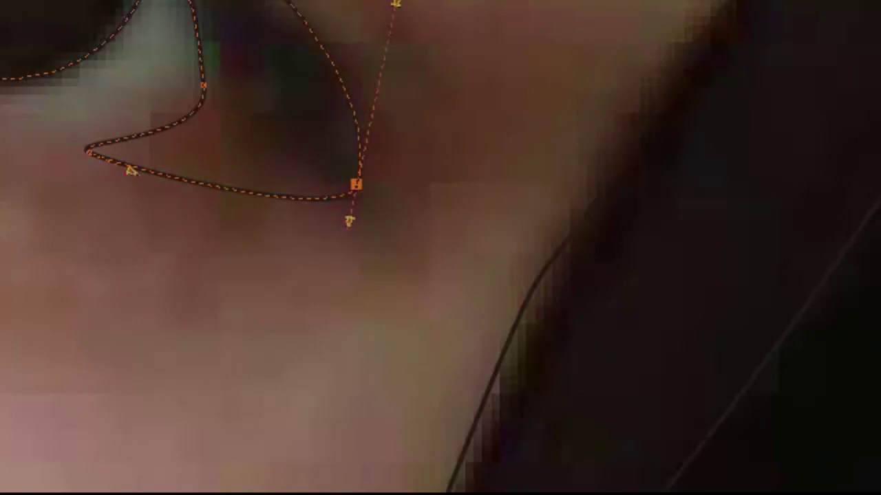
{"action": "left_click_drag", "start_coordinate": [349, 220], "coordinate": [222, 119]}
{"action": "scroll", "coordinate": [240, 163], "scroll_direction": "down", "scroll_amount": 2}
{"action": "scroll", "coordinate": [288, 165], "scroll_direction": "up", "scroll_amount": 2}
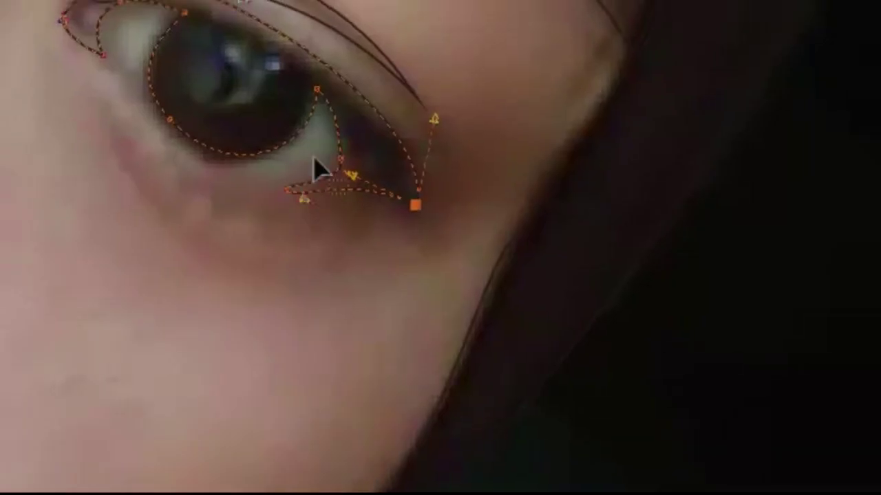
{"action": "scroll", "coordinate": [328, 282], "scroll_direction": "up", "scroll_amount": 2}
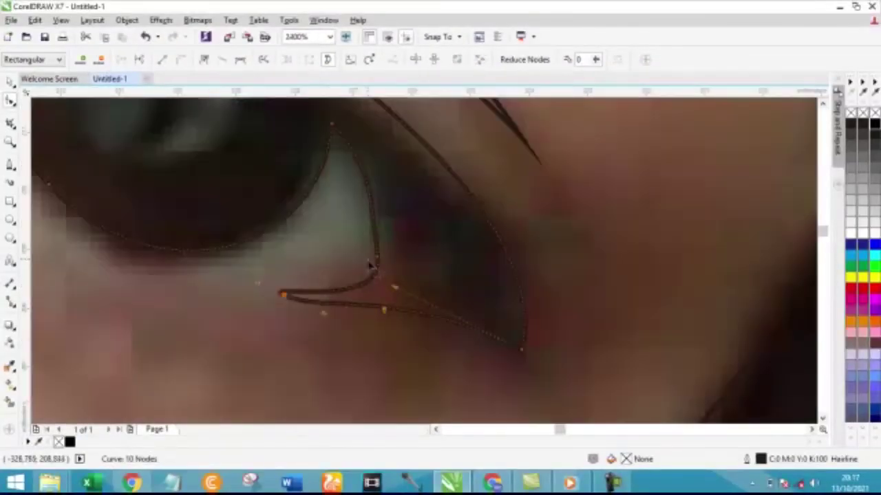
{"action": "left_click_drag", "start_coordinate": [384, 244], "coordinate": [386, 236]}
{"action": "scroll", "coordinate": [472, 321], "scroll_direction": "down", "scroll_amount": 3}
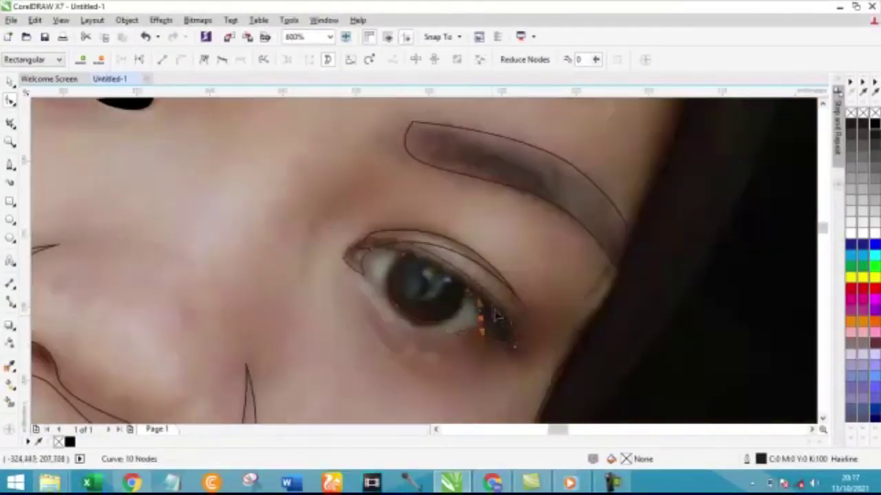
{"action": "scroll", "coordinate": [491, 318], "scroll_direction": "up", "scroll_amount": 2}
{"action": "mouse_move", "coordinate": [573, 337]}
{"action": "left_mouse_down"}
{"action": "mouse_move", "coordinate": [558, 303]}
{"action": "mouse_move", "coordinate": [538, 295]}
{"action": "left_mouse_up"}
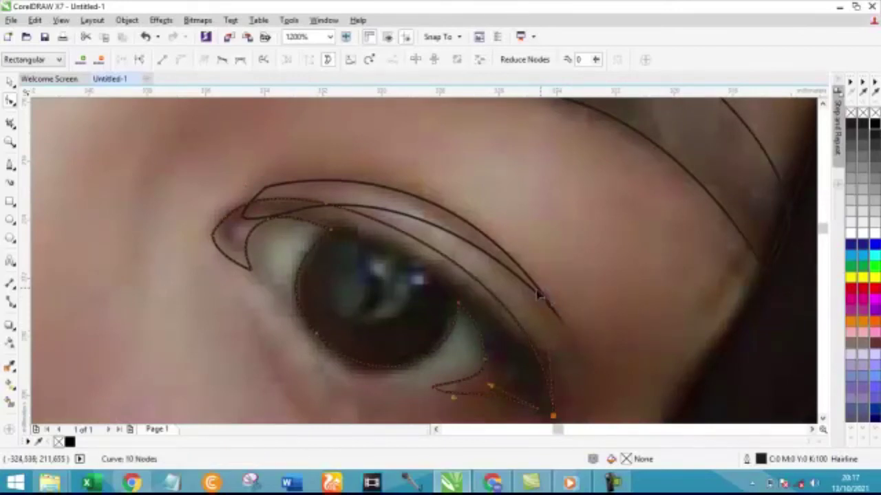
Step: Combine the four-node eyelid line with the eye outline into one curve
{"action": "left_click", "coordinate": [257, 199]}
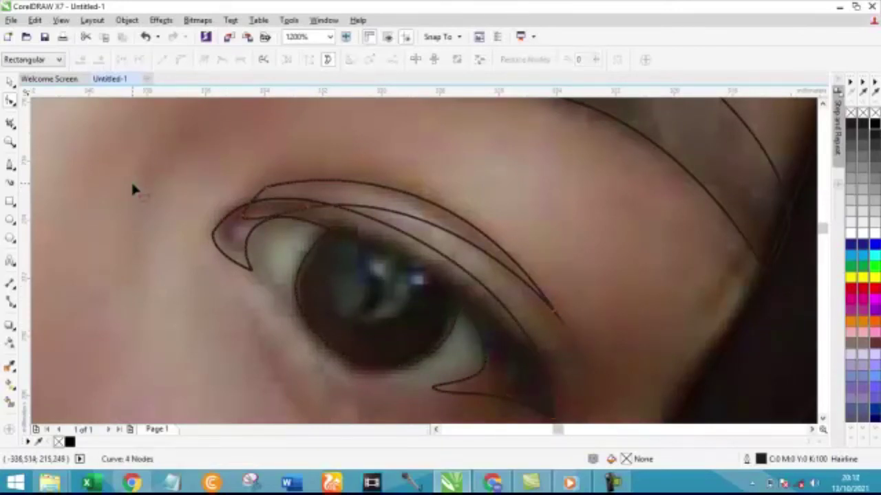
{"action": "key", "text": "space"}
{"action": "left_click", "coordinate": [249, 153], "text": "shift"}
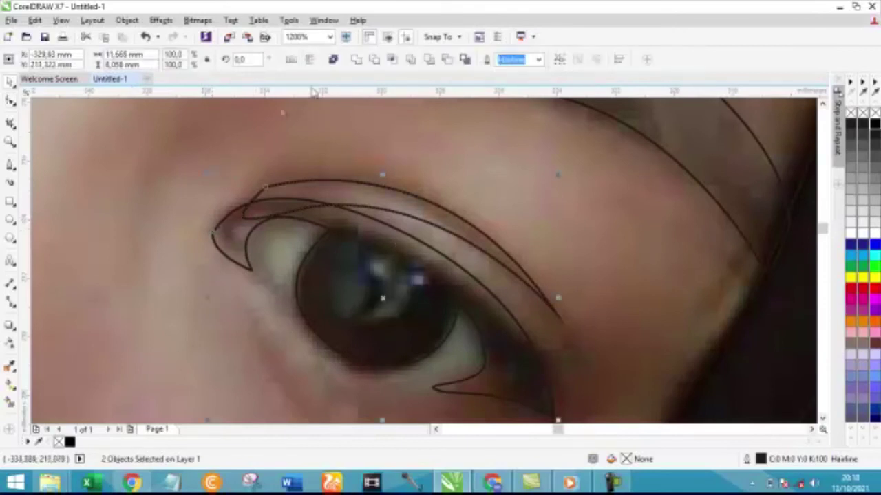
{"action": "left_click", "coordinate": [355, 60]}
Step: Reshape the combined curve at the inner eye corner and nudge its lower-lid nodes
{"action": "left_click", "coordinate": [11, 102]}
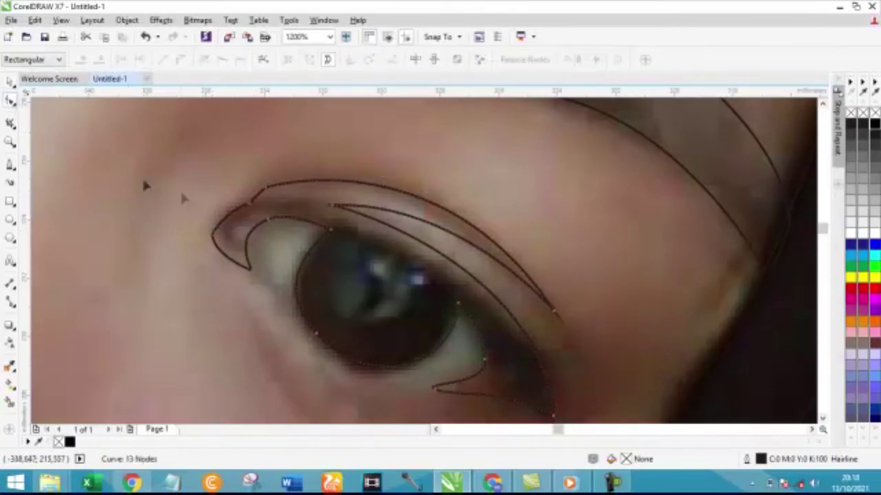
{"action": "left_click_drag", "start_coordinate": [267, 195], "coordinate": [227, 235]}
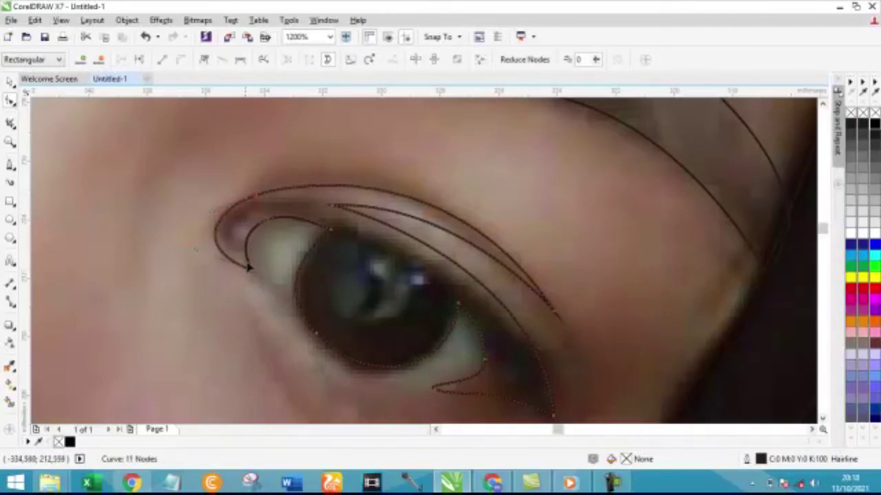
{"action": "scroll", "coordinate": [306, 199], "scroll_direction": "down", "scroll_amount": 3}
{"action": "scroll", "coordinate": [319, 202], "scroll_direction": "up", "scroll_amount": 3}
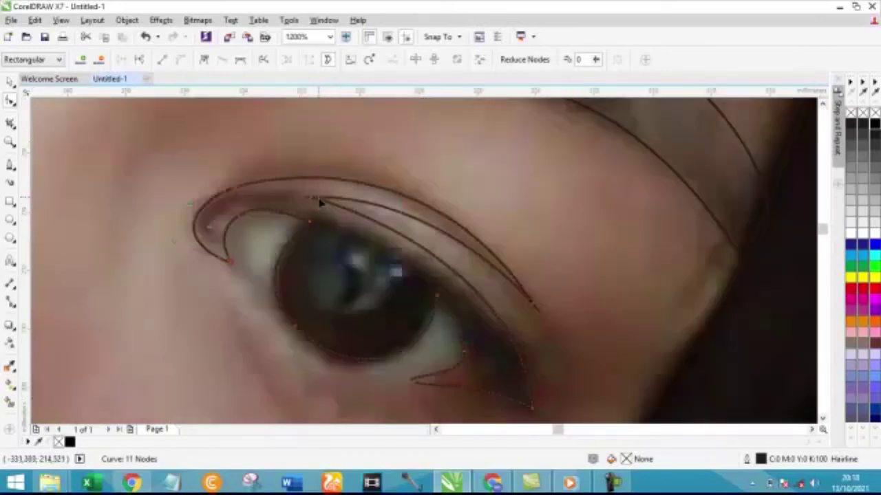
{"action": "scroll", "coordinate": [334, 200], "scroll_direction": "down", "scroll_amount": 1}
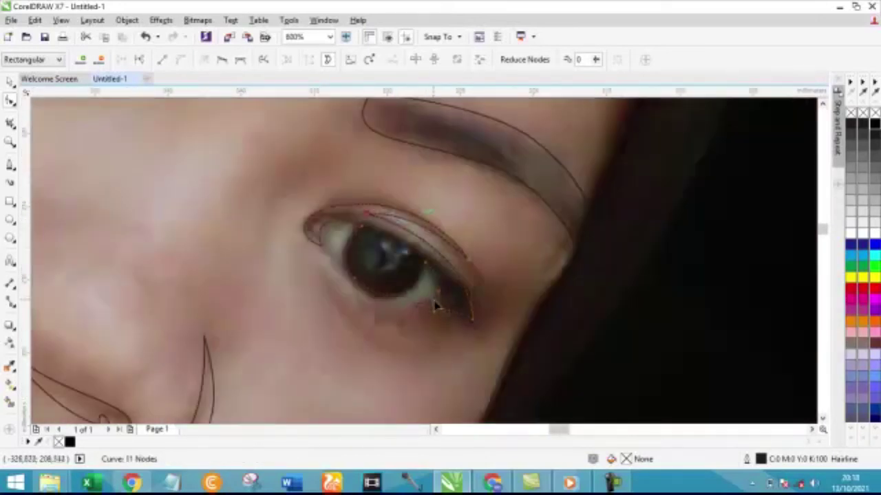
{"action": "scroll", "coordinate": [435, 306], "scroll_direction": "up", "scroll_amount": 1}
{"action": "left_click_drag", "start_coordinate": [394, 312], "coordinate": [402, 312]}
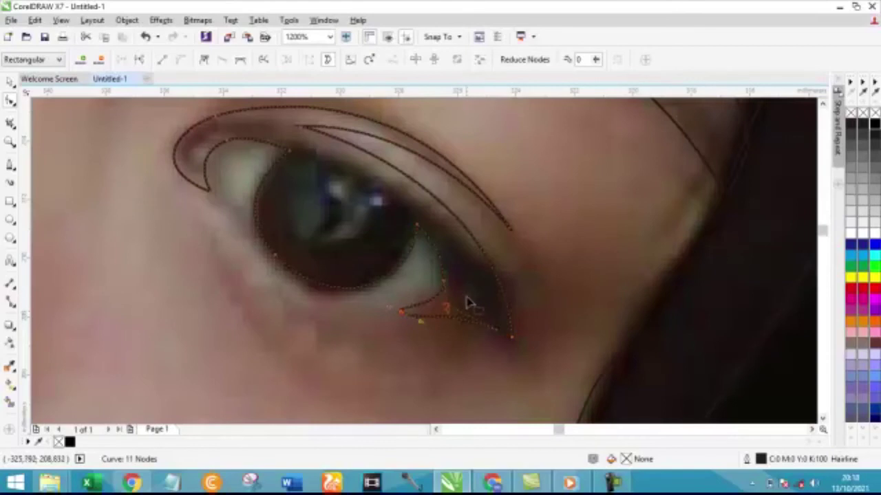
{"action": "left_click_drag", "start_coordinate": [512, 347], "coordinate": [515, 348]}
{"action": "scroll", "coordinate": [527, 309], "scroll_direction": "down", "scroll_amount": 7}
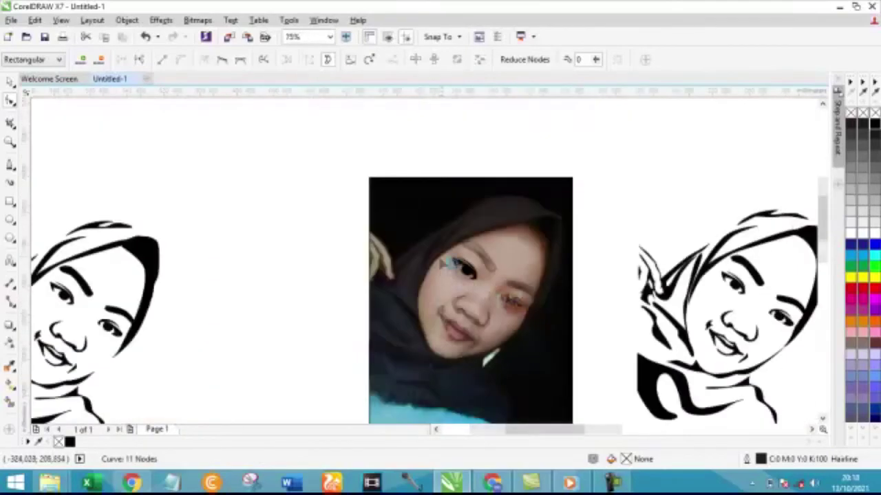
{"action": "scroll", "coordinate": [470, 272], "scroll_direction": "up", "scroll_amount": 1}
Step: Combine the black eyeliner and iris into one curve and remove its fill
{"action": "left_click", "coordinate": [468, 259]}
{"action": "scroll", "coordinate": [521, 301], "scroll_direction": "up", "scroll_amount": 6}
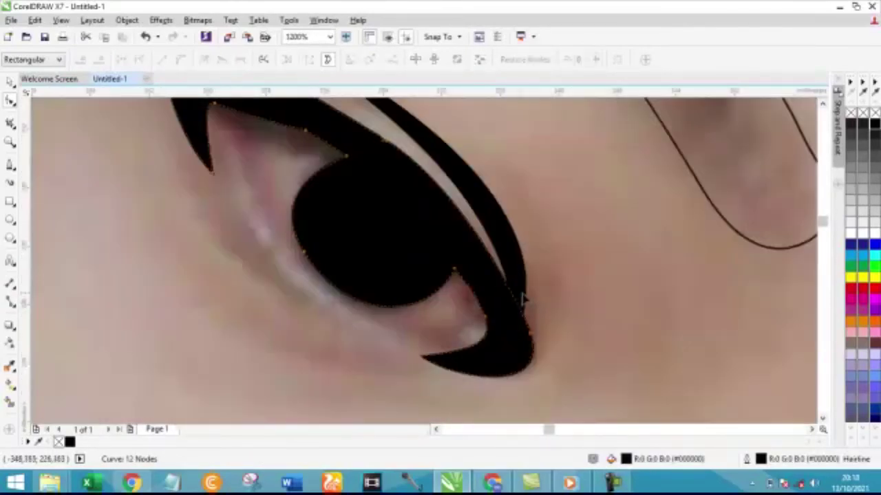
{"action": "left_click", "coordinate": [501, 242], "text": "shift"}
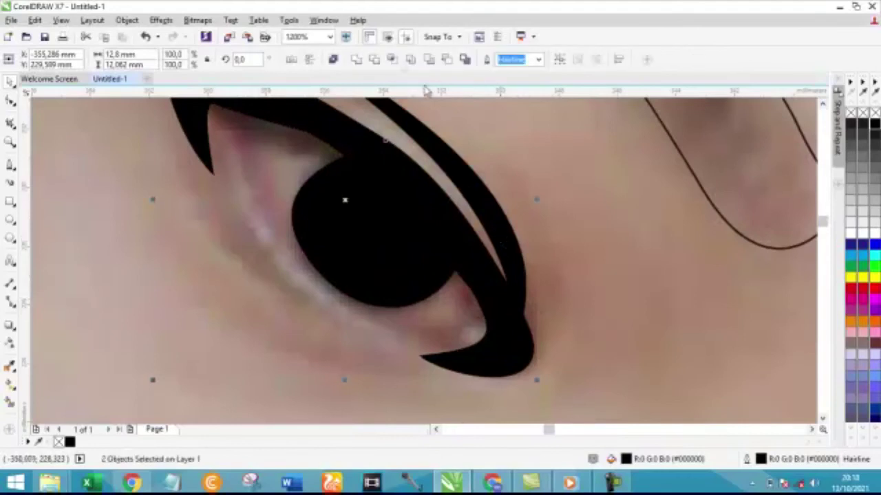
{"action": "left_click", "coordinate": [358, 61]}
{"action": "scroll", "coordinate": [457, 241], "scroll_direction": "down", "scroll_amount": 1}
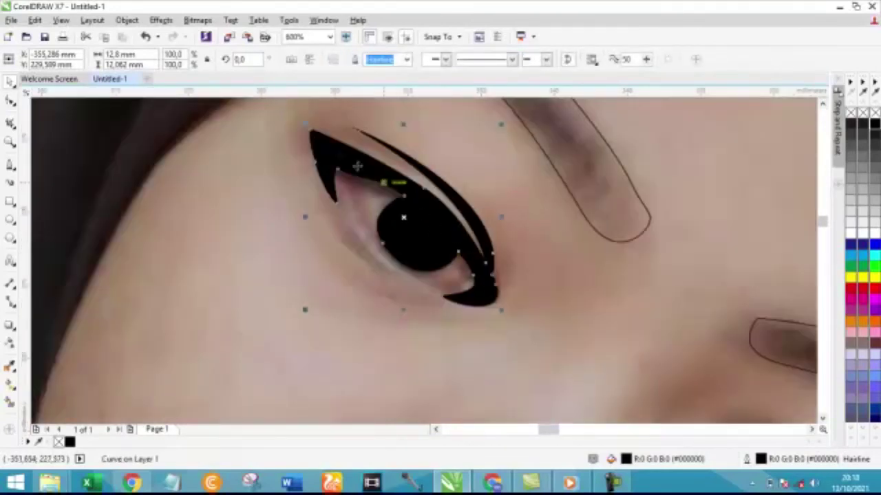
{"action": "left_click", "coordinate": [870, 114]}
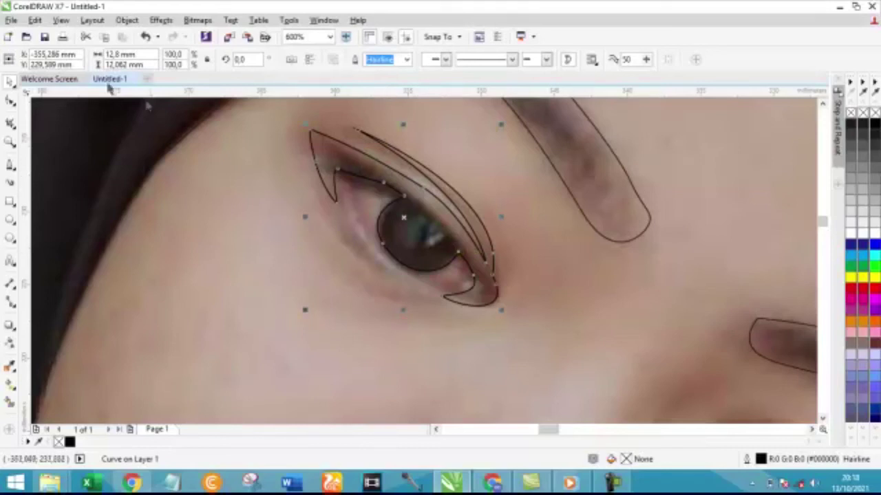
Step: Delete the spike node from the eye outline and move a node onto the upper eyelid
{"action": "left_click", "coordinate": [10, 101]}
{"action": "scroll", "coordinate": [328, 168], "scroll_direction": "up", "scroll_amount": 1}
{"action": "double_click", "coordinate": [356, 173]}
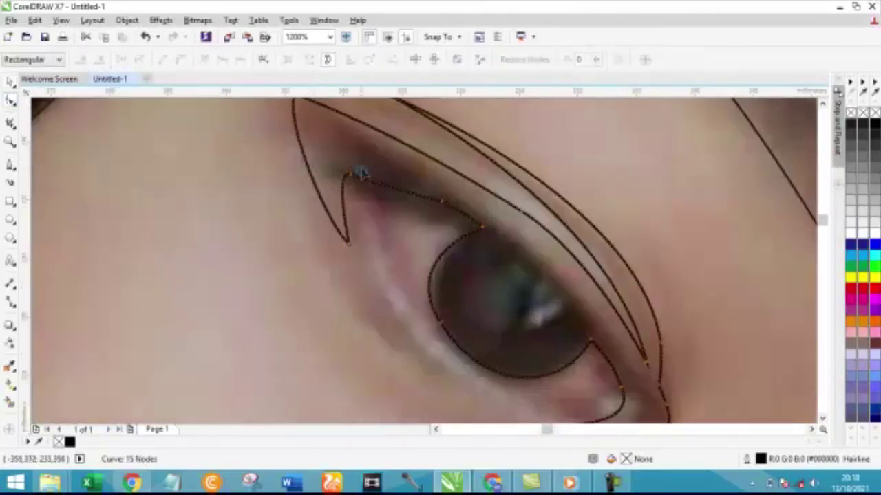
{"action": "scroll", "coordinate": [361, 175], "scroll_direction": "down", "scroll_amount": 1}
{"action": "scroll", "coordinate": [441, 194], "scroll_direction": "up", "scroll_amount": 1}
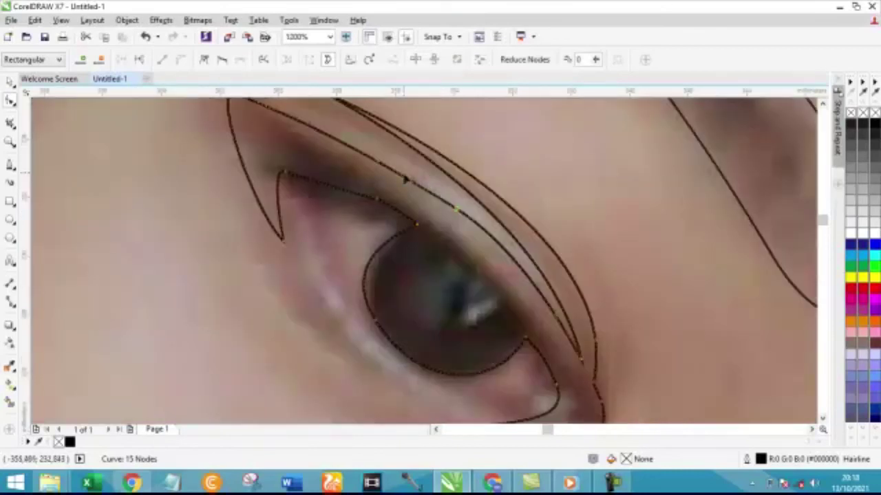
{"action": "left_click_drag", "start_coordinate": [389, 169], "coordinate": [387, 158]}
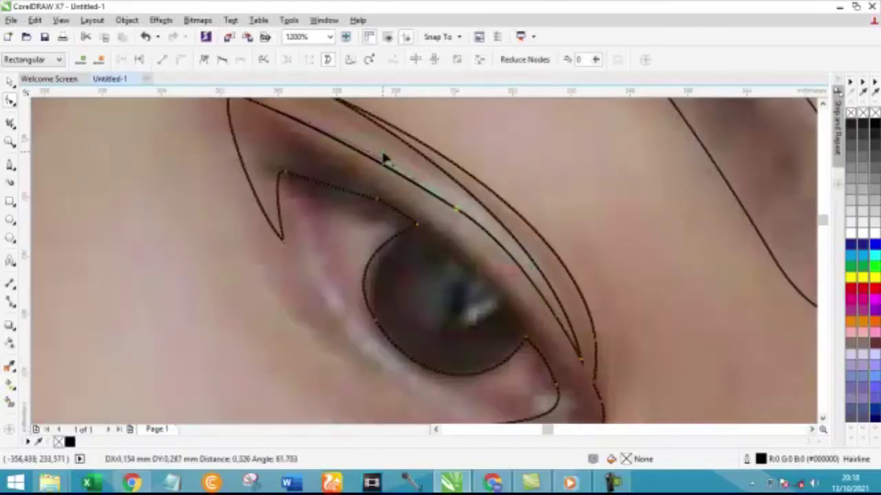
Step: Trim the outline's extra nodes so it follows the pupil's lower edge
{"action": "scroll", "coordinate": [481, 248], "scroll_direction": "down", "scroll_amount": 1}
{"action": "scroll", "coordinate": [557, 328], "scroll_direction": "up", "scroll_amount": 1}
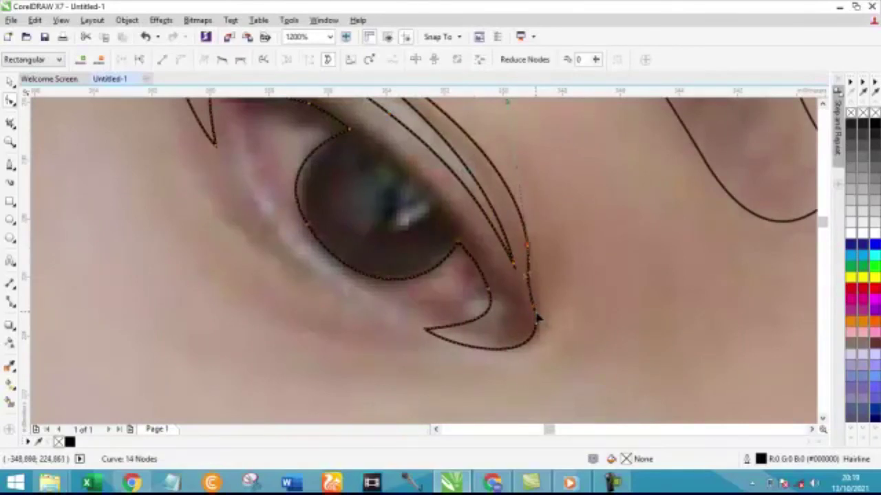
{"action": "scroll", "coordinate": [542, 315], "scroll_direction": "down", "scroll_amount": 1}
{"action": "scroll", "coordinate": [545, 313], "scroll_direction": "down", "scroll_amount": 1}
{"action": "scroll", "coordinate": [502, 253], "scroll_direction": "up", "scroll_amount": 1}
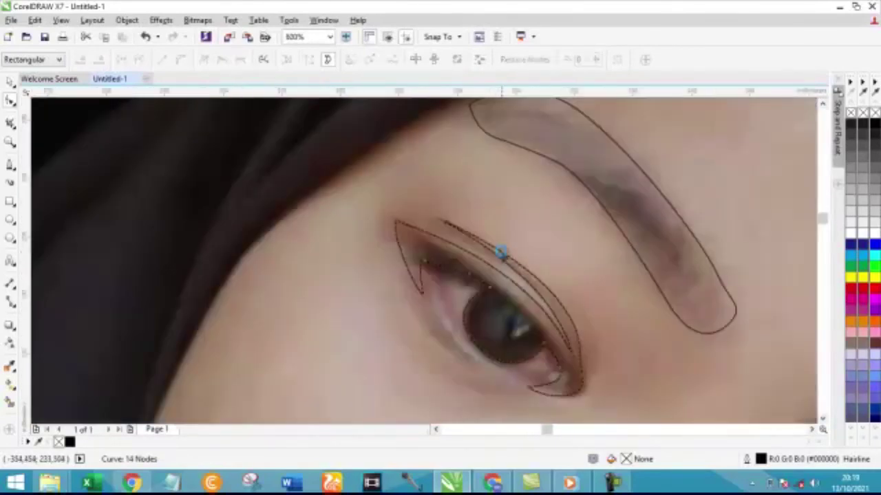
{"action": "scroll", "coordinate": [502, 253], "scroll_direction": "up", "scroll_amount": 1}
{"action": "scroll", "coordinate": [458, 240], "scroll_direction": "down", "scroll_amount": 3}
{"action": "scroll", "coordinate": [537, 324], "scroll_direction": "up", "scroll_amount": 2}
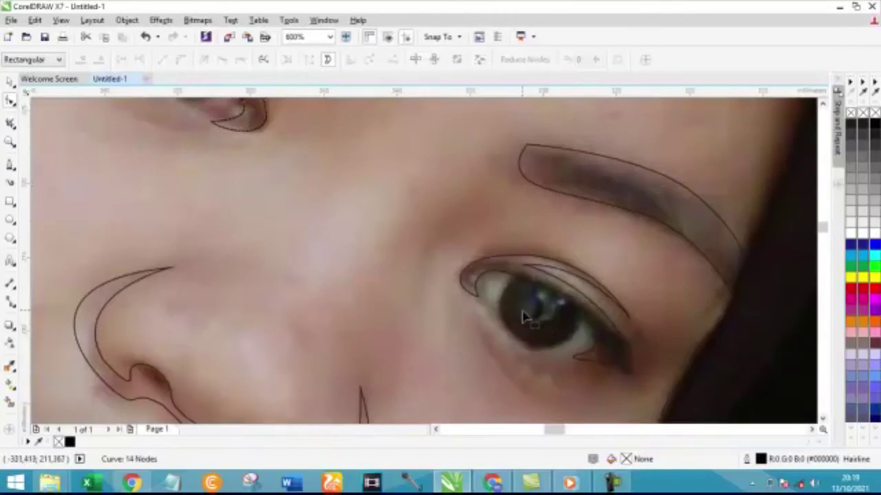
{"action": "scroll", "coordinate": [523, 316], "scroll_direction": "down", "scroll_amount": 1}
{"action": "scroll", "coordinate": [323, 158], "scroll_direction": "up", "scroll_amount": 2}
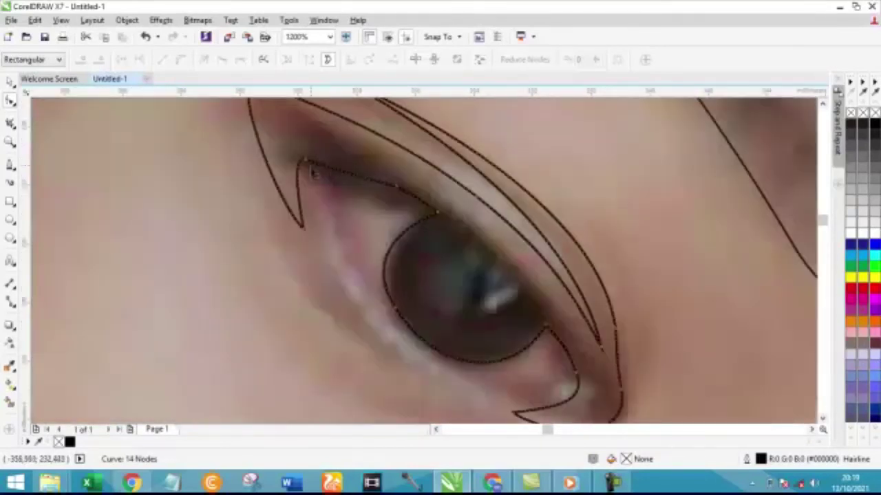
{"action": "scroll", "coordinate": [358, 201], "scroll_direction": "down", "scroll_amount": 4}
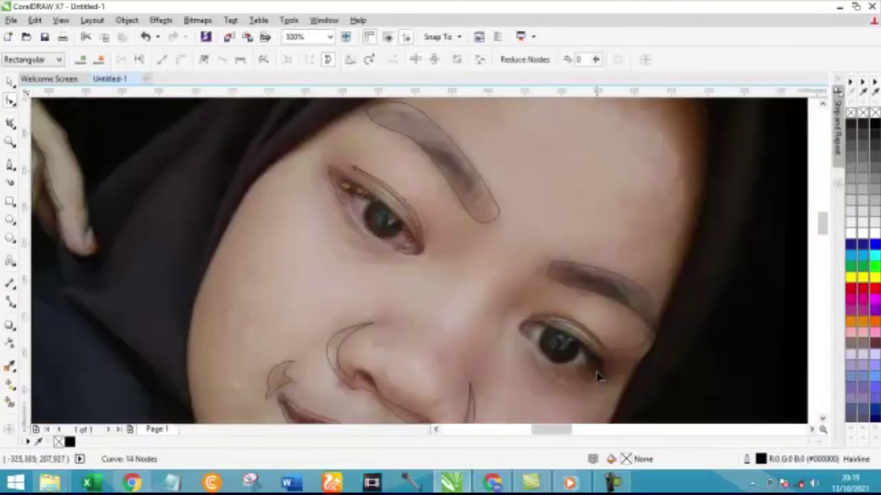
{"action": "scroll", "coordinate": [598, 374], "scroll_direction": "up", "scroll_amount": 4}
{"action": "left_click", "coordinate": [559, 341]}
{"action": "scroll", "coordinate": [549, 354], "scroll_direction": "up", "scroll_amount": 1}
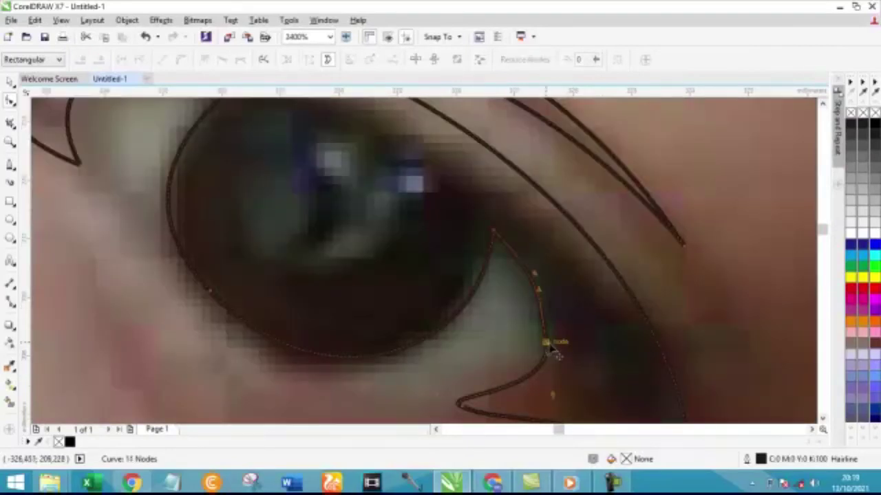
{"action": "scroll", "coordinate": [550, 303], "scroll_direction": "down", "scroll_amount": 2}
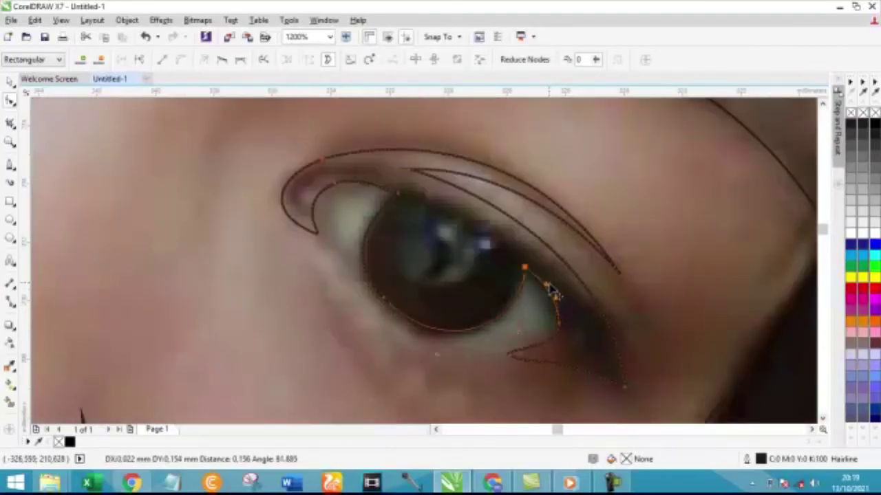
{"action": "scroll", "coordinate": [526, 306], "scroll_direction": "down", "scroll_amount": 5}
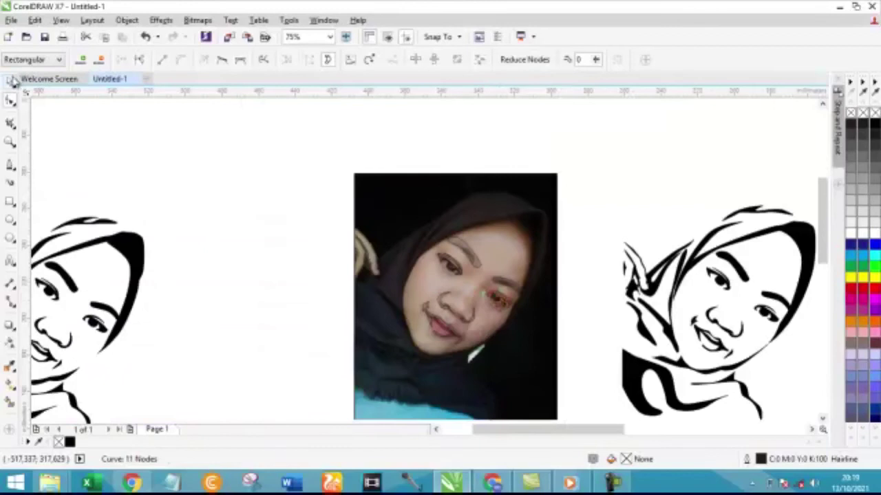
Step: Select all the traced face curves over the photo and move them below it
{"action": "left_click", "coordinate": [12, 81]}
{"action": "scroll", "coordinate": [322, 189], "scroll_direction": "down", "scroll_amount": 1}
{"action": "left_click_drag", "start_coordinate": [301, 144], "coordinate": [423, 320]}
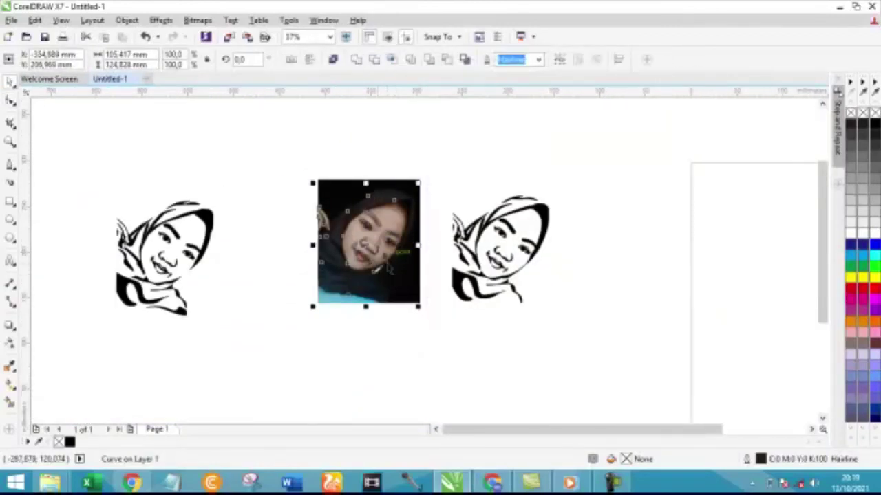
{"action": "mouse_move", "coordinate": [363, 237]}
{"action": "left_mouse_down"}
{"action": "mouse_move", "coordinate": [399, 347]}
{"action": "mouse_move", "coordinate": [383, 364]}
{"action": "left_mouse_up"}
Step: Delete the old left-hand face drawing
{"action": "scroll", "coordinate": [248, 238], "scroll_direction": "down", "scroll_amount": 1}
{"action": "left_click_drag", "start_coordinate": [251, 222], "coordinate": [324, 338]}
{"action": "key", "text": "Delete"}
{"action": "scroll", "coordinate": [344, 303], "scroll_direction": "up", "scroll_amount": 2}
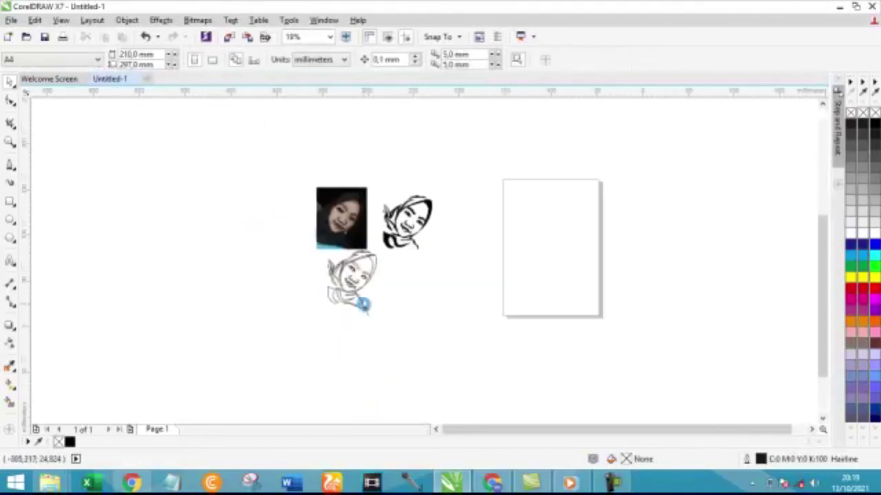
Step: Move the new traced face up beside the photo and fill it solid black
{"action": "mouse_move", "coordinate": [242, 187]}
{"action": "left_mouse_down"}
{"action": "mouse_move", "coordinate": [340, 297]}
{"action": "mouse_move", "coordinate": [397, 334]}
{"action": "left_mouse_up"}
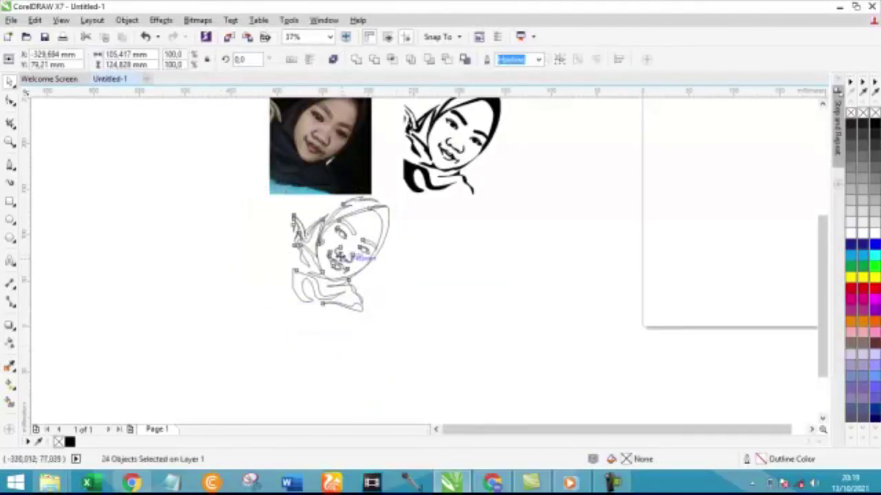
{"action": "left_click_drag", "start_coordinate": [351, 258], "coordinate": [204, 161]}
{"action": "left_click", "coordinate": [70, 442]}
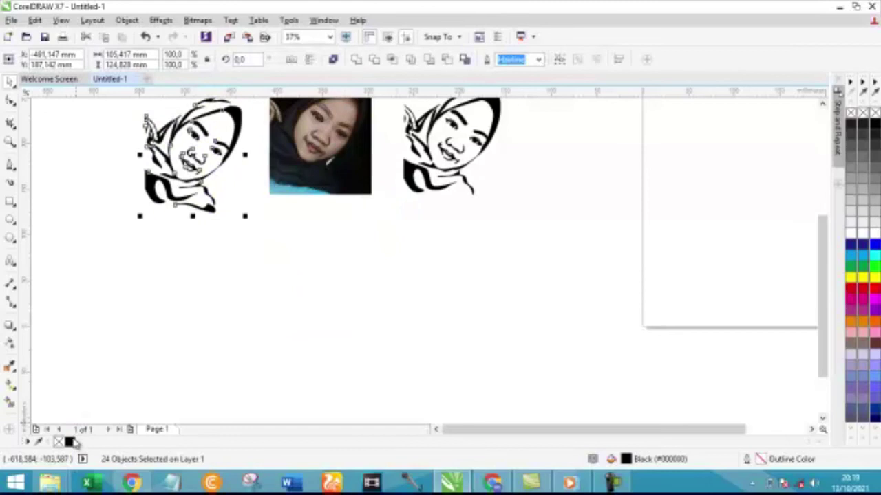
{"action": "key", "text": "Escape"}
{"action": "scroll", "coordinate": [272, 238], "scroll_direction": "up", "scroll_amount": 2}
{"action": "scroll", "coordinate": [275, 244], "scroll_direction": "down", "scroll_amount": 1}
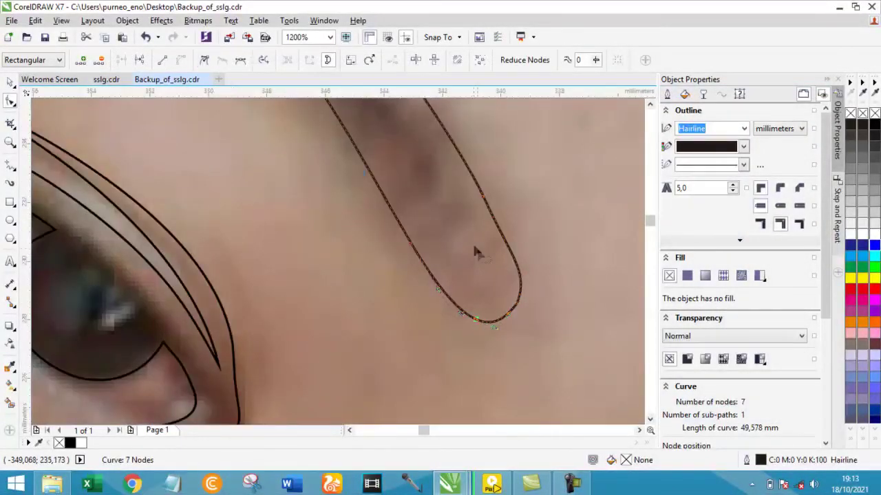
Step: Pull the eyebrow's bottom node up, shift its tip left, and bend the lower edge
{"action": "scroll", "coordinate": [475, 252], "scroll_direction": "down", "scroll_amount": 2}
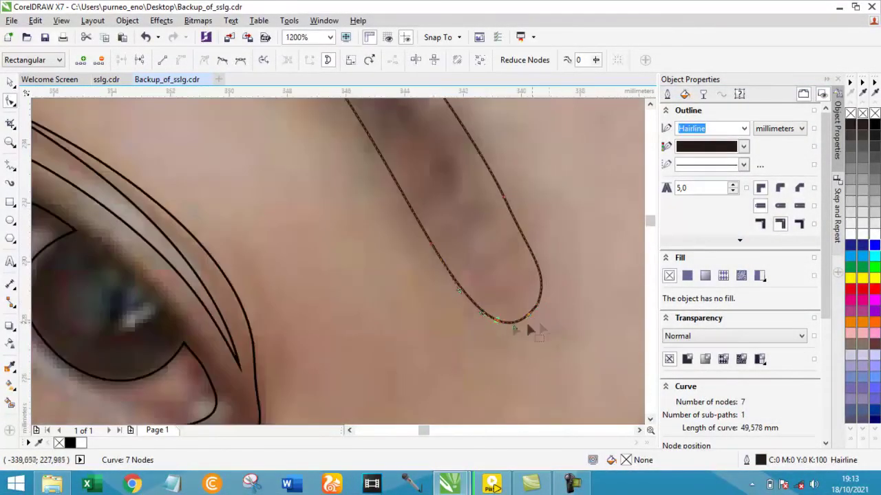
{"action": "left_click_drag", "start_coordinate": [494, 334], "coordinate": [540, 300]}
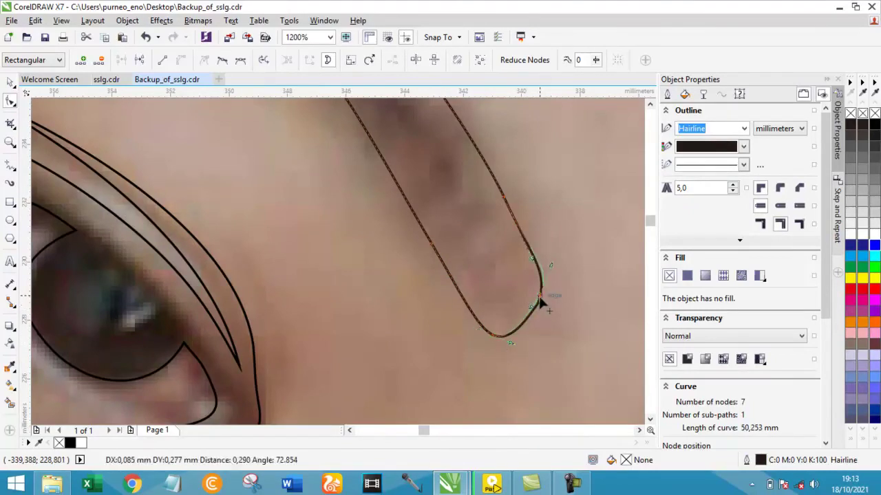
{"action": "scroll", "coordinate": [504, 301], "scroll_direction": "down", "scroll_amount": 2}
{"action": "scroll", "coordinate": [504, 301], "scroll_direction": "up", "scroll_amount": 1}
{"action": "mouse_move", "coordinate": [571, 338]}
{"action": "left_mouse_down"}
{"action": "mouse_move", "coordinate": [559, 298]}
{"action": "mouse_move", "coordinate": [567, 322]}
{"action": "left_mouse_up"}
{"action": "left_click_drag", "start_coordinate": [535, 282], "coordinate": [534, 271]}
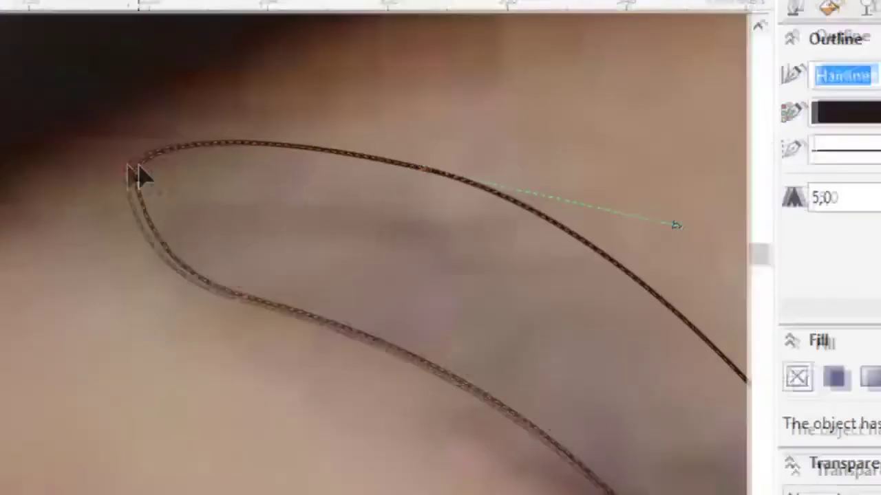
{"action": "left_click_drag", "start_coordinate": [343, 166], "coordinate": [332, 176]}
{"action": "left_click_drag", "start_coordinate": [413, 237], "coordinate": [417, 232]}
{"action": "left_click_drag", "start_coordinate": [271, 308], "coordinate": [273, 303]}
Step: Adjust the upper eyebrow edge's node handles and nudge the lower end node to match the photo
{"action": "left_click", "coordinate": [415, 165]}
{"action": "left_click_drag", "start_coordinate": [151, 106], "coordinate": [158, 98]}
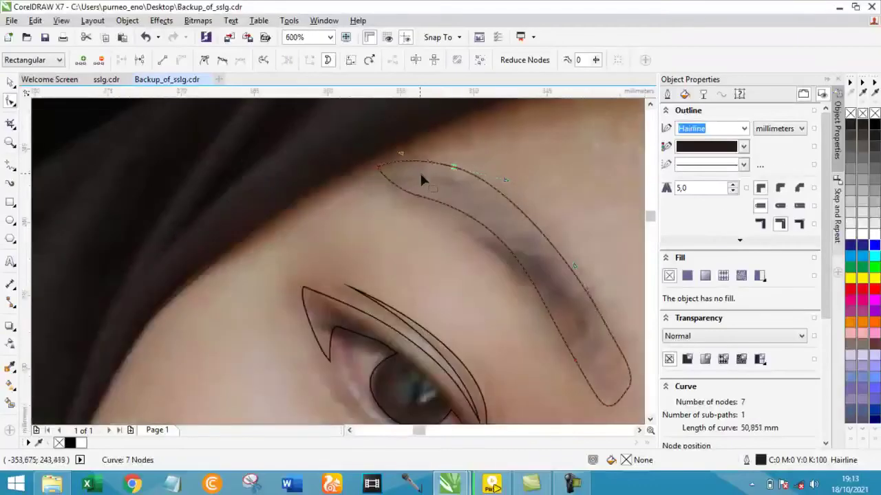
{"action": "scroll", "coordinate": [419, 171], "scroll_direction": "up", "scroll_amount": 2}
{"action": "left_click", "coordinate": [341, 155]}
{"action": "left_click_drag", "start_coordinate": [496, 199], "coordinate": [536, 203]}
{"action": "scroll", "coordinate": [536, 202], "scroll_direction": "down", "scroll_amount": 2}
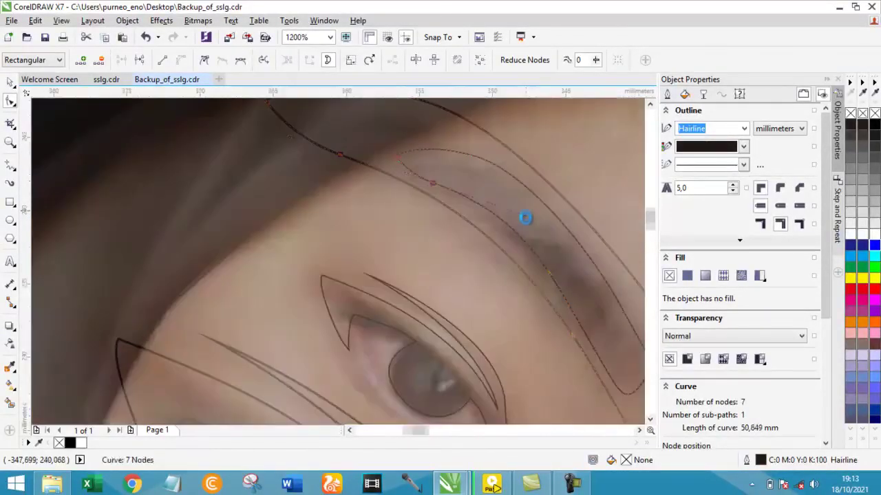
{"action": "scroll", "coordinate": [523, 216], "scroll_direction": "down", "scroll_amount": 3}
{"action": "scroll", "coordinate": [589, 334], "scroll_direction": "up", "scroll_amount": 2}
{"action": "scroll", "coordinate": [527, 265], "scroll_direction": "up", "scroll_amount": 2}
{"action": "mouse_move", "coordinate": [555, 313]}
{"action": "left_mouse_down"}
{"action": "mouse_move", "coordinate": [546, 311]}
{"action": "mouse_move", "coordinate": [553, 275]}
{"action": "left_mouse_up"}
{"action": "scroll", "coordinate": [557, 328], "scroll_direction": "down", "scroll_amount": 3}
{"action": "scroll", "coordinate": [532, 323], "scroll_direction": "up", "scroll_amount": 3}
{"action": "scroll", "coordinate": [554, 301], "scroll_direction": "up", "scroll_amount": 2}
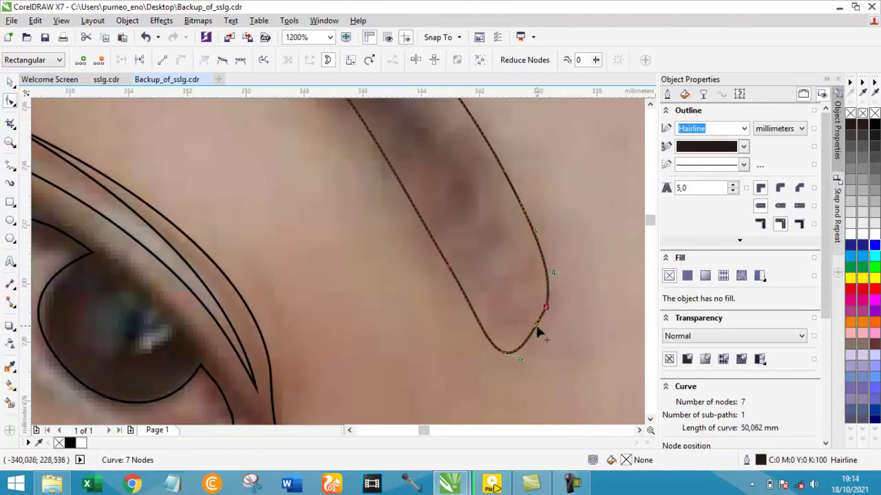
{"action": "left_click_drag", "start_coordinate": [543, 329], "coordinate": [543, 330]}
{"action": "scroll", "coordinate": [491, 344], "scroll_direction": "down", "scroll_amount": 3}
{"action": "scroll", "coordinate": [447, 240], "scroll_direction": "up", "scroll_amount": 2}
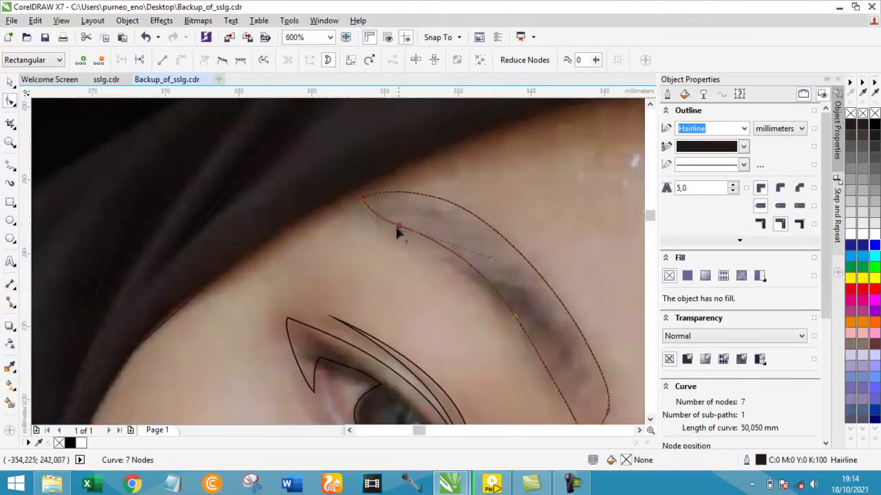
Step: Select the other eyebrow outline and bend its inner end to match the photo
{"action": "scroll", "coordinate": [538, 295], "scroll_direction": "down", "scroll_amount": 3}
{"action": "scroll", "coordinate": [513, 331], "scroll_direction": "up", "scroll_amount": 2}
{"action": "scroll", "coordinate": [462, 294], "scroll_direction": "up", "scroll_amount": 1}
{"action": "left_click", "coordinate": [461, 292]}
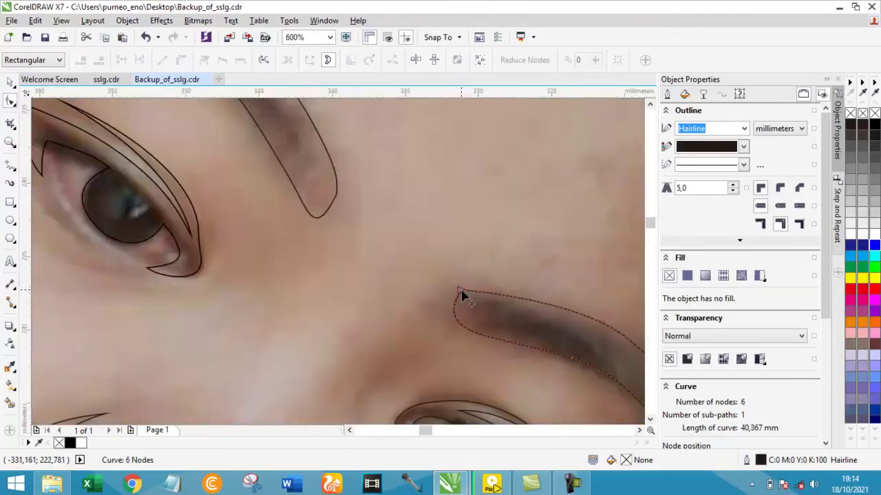
{"action": "left_click_drag", "start_coordinate": [579, 299], "coordinate": [552, 292]}
{"action": "left_click_drag", "start_coordinate": [481, 306], "coordinate": [472, 292]}
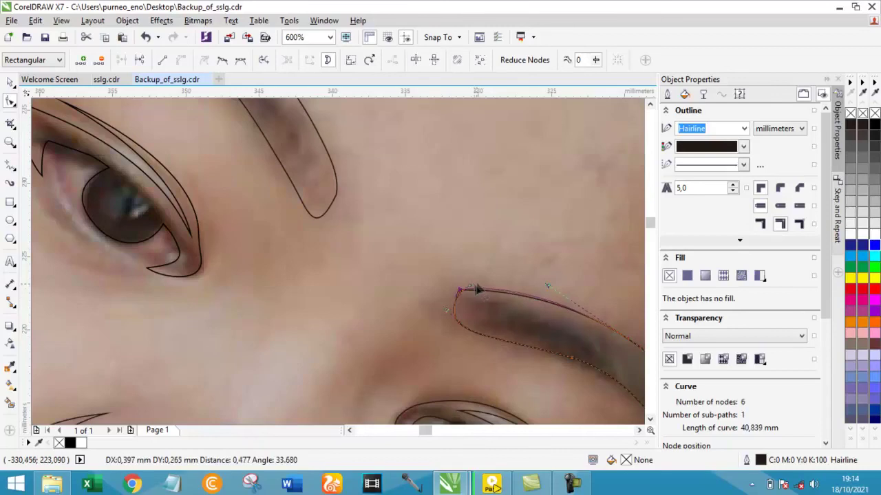
{"action": "scroll", "coordinate": [471, 292], "scroll_direction": "down", "scroll_amount": 3}
{"action": "scroll", "coordinate": [513, 332], "scroll_direction": "up", "scroll_amount": 3}
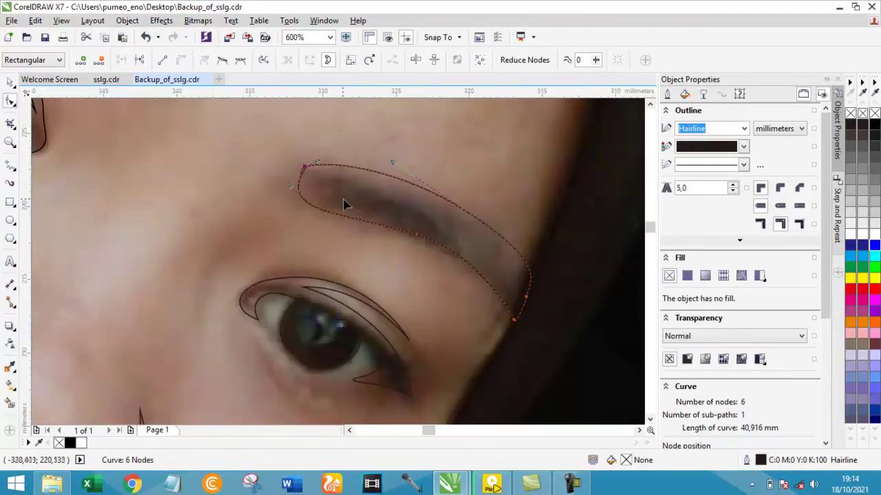
{"action": "scroll", "coordinate": [344, 204], "scroll_direction": "up", "scroll_amount": 1}
Step: Reshape the remaining eyebrow segments to follow the brow, then zoom out to 75%
{"action": "left_click_drag", "start_coordinate": [328, 230], "coordinate": [328, 226]}
{"action": "left_click_drag", "start_coordinate": [450, 264], "coordinate": [457, 255]}
{"action": "scroll", "coordinate": [457, 255], "scroll_direction": "down", "scroll_amount": 3}
{"action": "scroll", "coordinate": [498, 255], "scroll_direction": "up", "scroll_amount": 3}
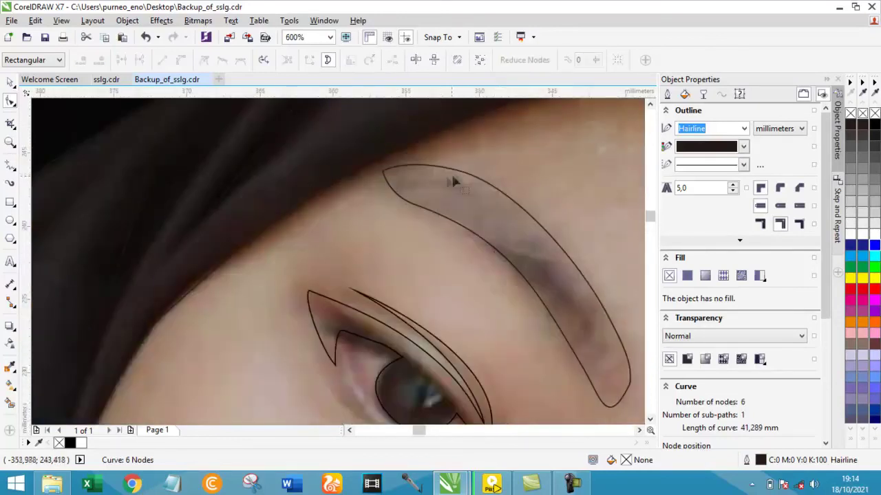
{"action": "scroll", "coordinate": [482, 241], "scroll_direction": "down", "scroll_amount": 3}
{"action": "scroll", "coordinate": [444, 201], "scroll_direction": "up", "scroll_amount": 3}
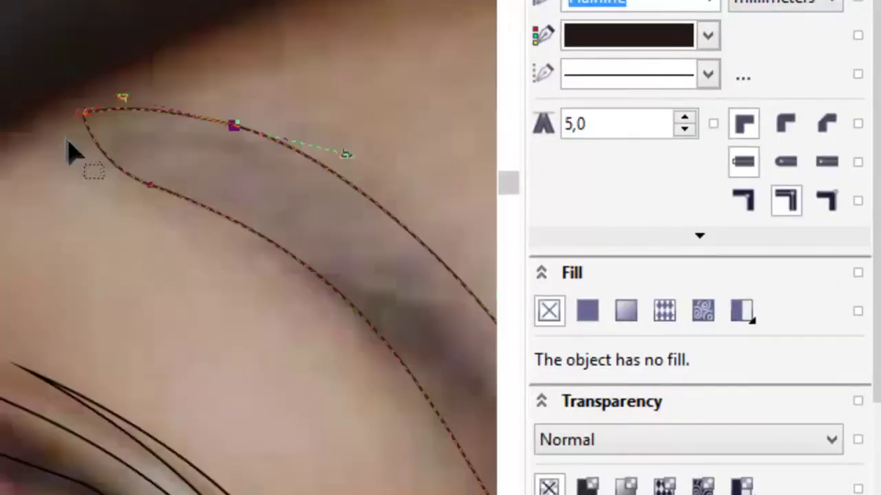
{"action": "left_click_drag", "start_coordinate": [152, 188], "coordinate": [165, 182]}
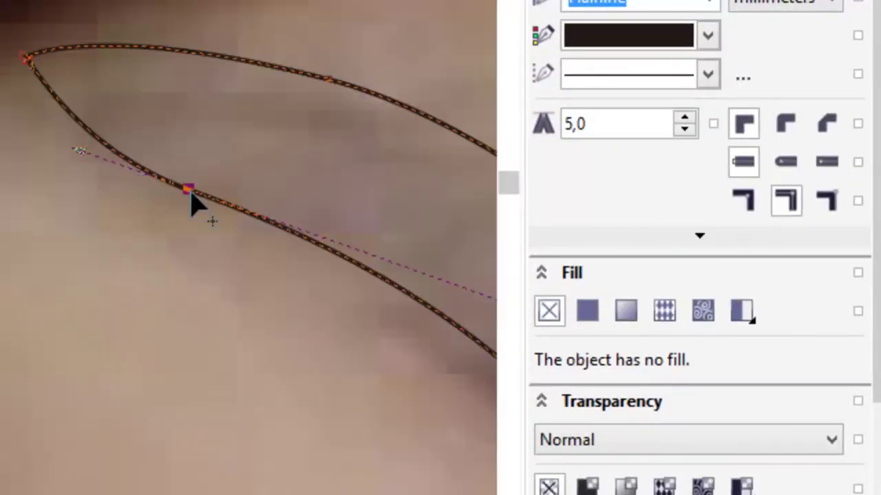
{"action": "scroll", "coordinate": [454, 208], "scroll_direction": "down", "scroll_amount": 2}
{"action": "scroll", "coordinate": [543, 289], "scroll_direction": "up", "scroll_amount": 1}
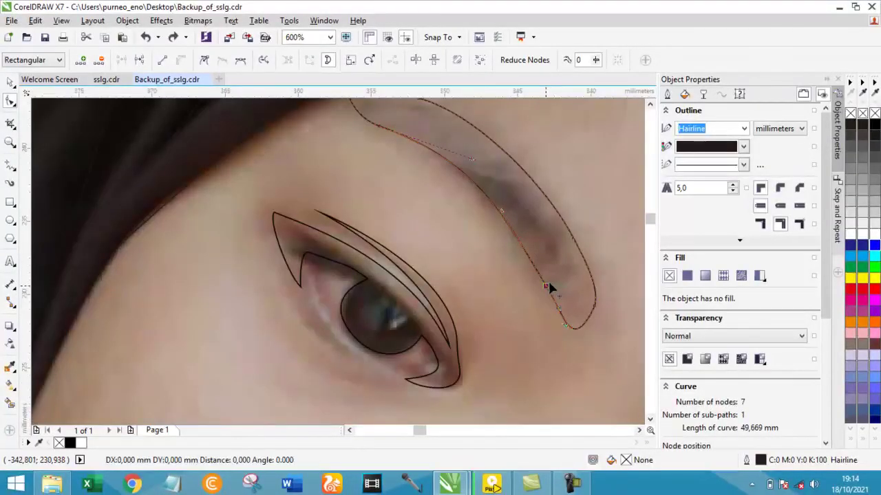
{"action": "scroll", "coordinate": [552, 289], "scroll_direction": "up", "scroll_amount": 1}
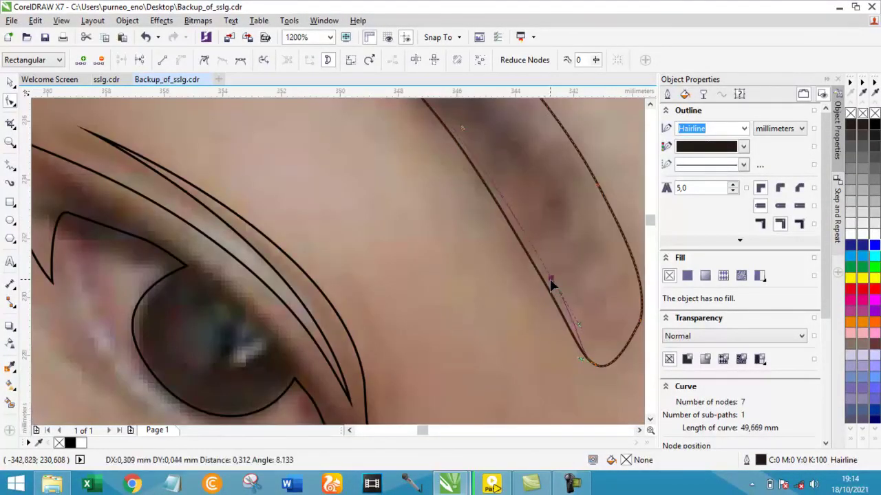
{"action": "scroll", "coordinate": [550, 286], "scroll_direction": "down", "scroll_amount": 2}
{"action": "scroll", "coordinate": [537, 282], "scroll_direction": "up", "scroll_amount": 1}
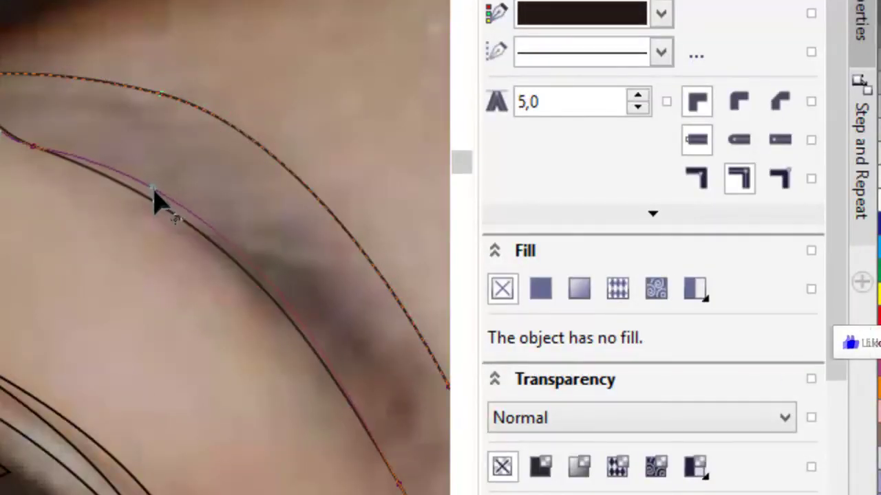
{"action": "scroll", "coordinate": [157, 206], "scroll_direction": "down", "scroll_amount": 1}
{"action": "scroll", "coordinate": [206, 275], "scroll_direction": "up", "scroll_amount": 2}
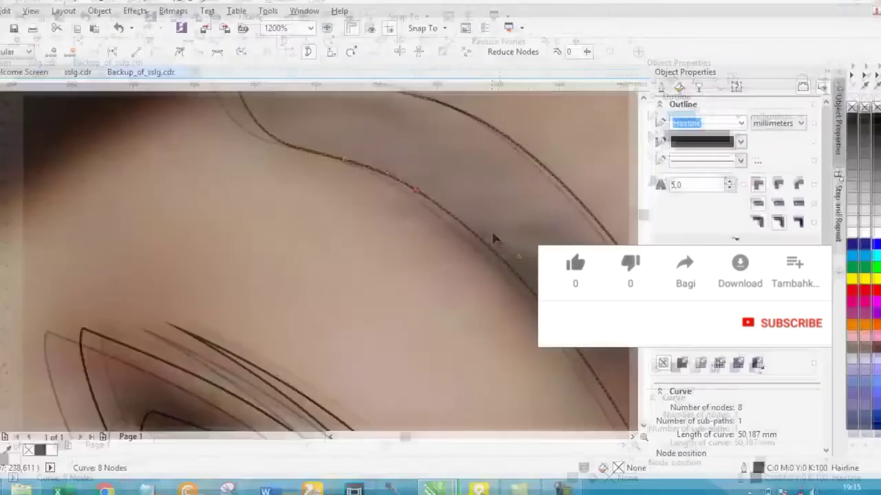
{"action": "scroll", "coordinate": [493, 240], "scroll_direction": "down", "scroll_amount": 1}
{"action": "scroll", "coordinate": [568, 351], "scroll_direction": "up", "scroll_amount": 1}
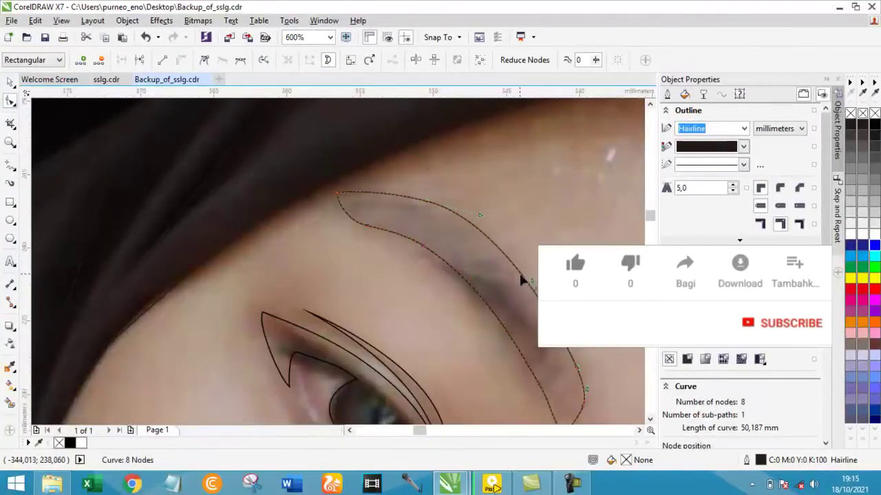
{"action": "scroll", "coordinate": [410, 222], "scroll_direction": "down", "scroll_amount": 3}
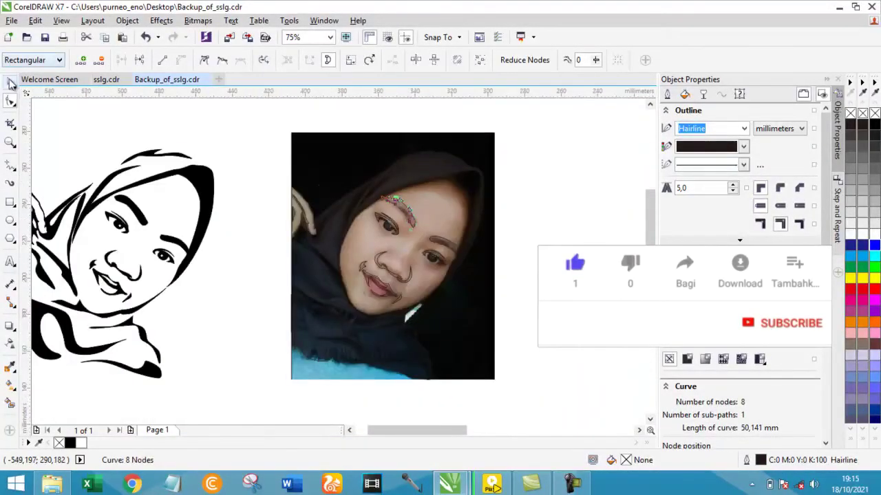
Step: Select the 24-object traced drawing and move it off the photo to the right
{"action": "left_click", "coordinate": [10, 81]}
{"action": "scroll", "coordinate": [315, 179], "scroll_direction": "down", "scroll_amount": 1}
{"action": "left_click_drag", "start_coordinate": [418, 305], "coordinate": [306, 165]}
{"action": "left_click_drag", "start_coordinate": [357, 227], "coordinate": [478, 227]}
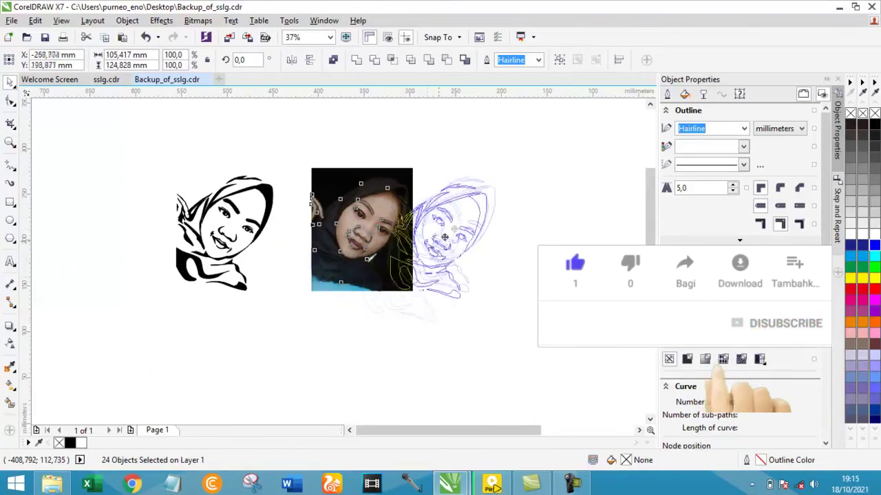
{"action": "scroll", "coordinate": [485, 234], "scroll_direction": "up", "scroll_amount": 1}
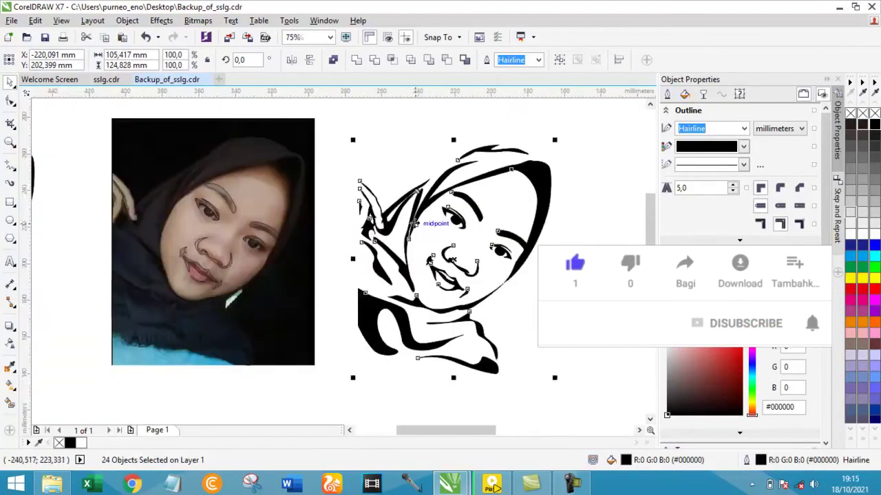
{"action": "scroll", "coordinate": [485, 234], "scroll_direction": "down", "scroll_amount": 1}
{"action": "scroll", "coordinate": [485, 234], "scroll_direction": "up", "scroll_amount": 1}
{"action": "left_click", "coordinate": [492, 240]}
Step: Reposition the black face drawing to its final spot on the left of the page
{"action": "scroll", "coordinate": [495, 243], "scroll_direction": "down", "scroll_amount": 1}
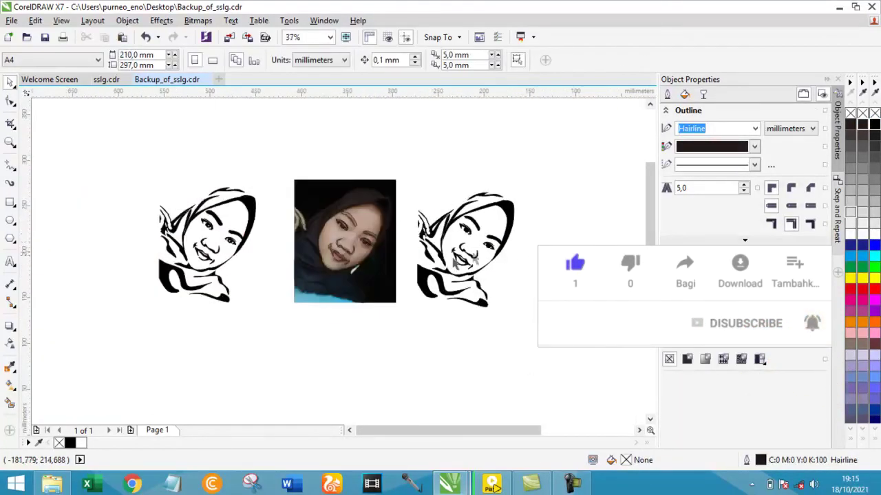
{"action": "left_click_drag", "start_coordinate": [451, 245], "coordinate": [202, 242]}
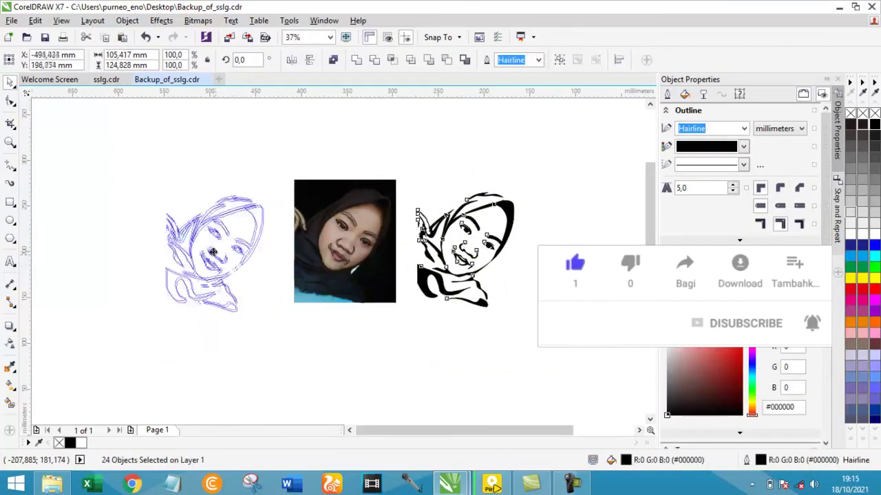
{"action": "scroll", "coordinate": [202, 242], "scroll_direction": "up", "scroll_amount": 1}
{"action": "scroll", "coordinate": [330, 235], "scroll_direction": "up", "scroll_amount": 1}
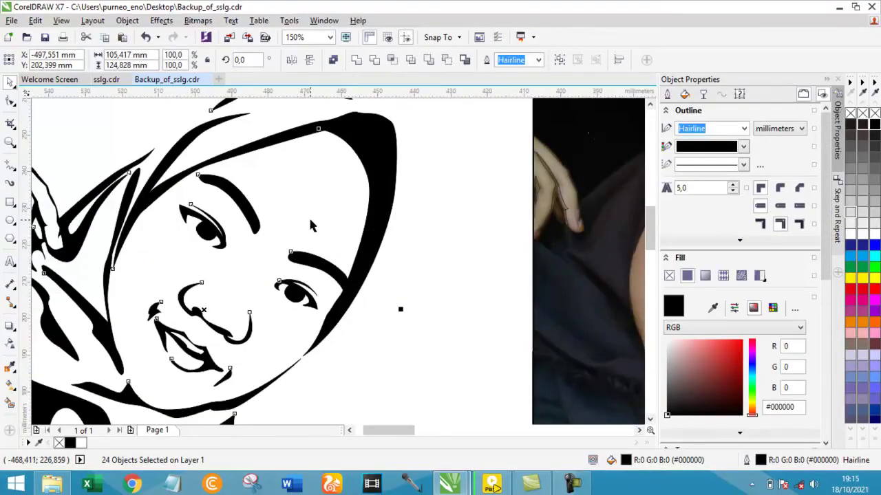
{"action": "scroll", "coordinate": [311, 226], "scroll_direction": "down", "scroll_amount": 2}
{"action": "left_click_drag", "start_coordinate": [296, 240], "coordinate": [293, 232]}
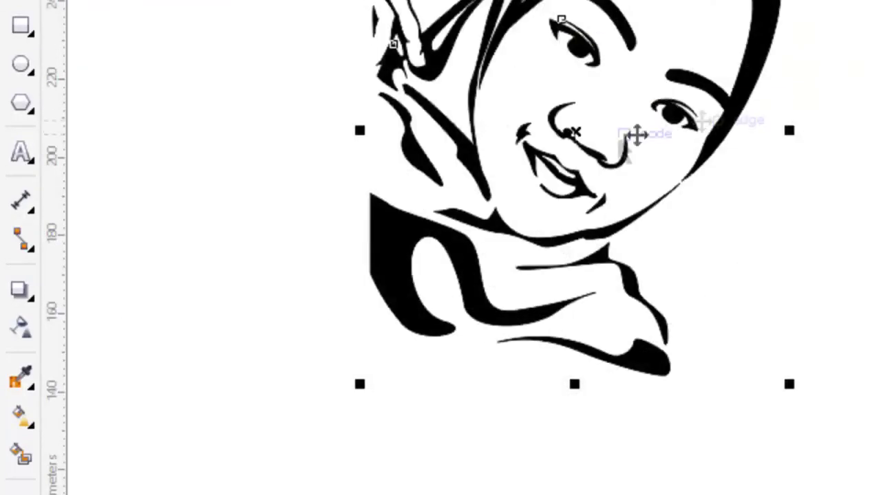
{"action": "left_click_drag", "start_coordinate": [639, 133], "coordinate": [637, 90]}
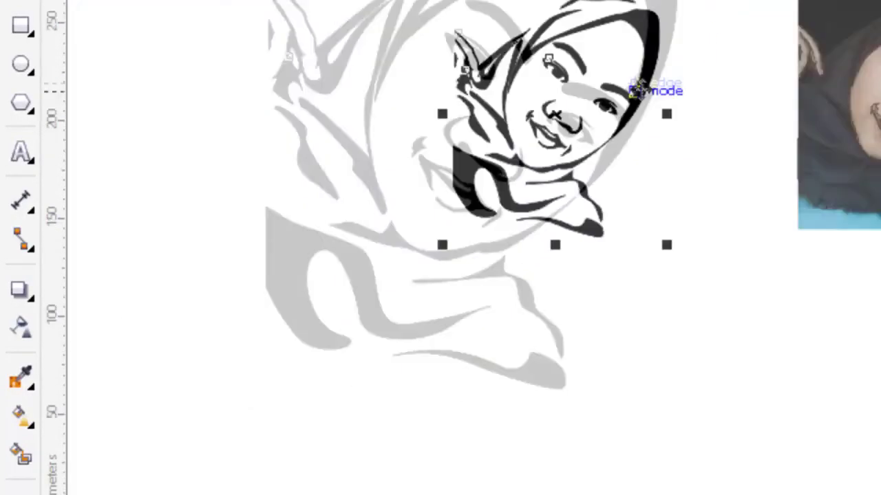
{"action": "scroll", "coordinate": [476, 113], "scroll_direction": "up", "scroll_amount": 1}
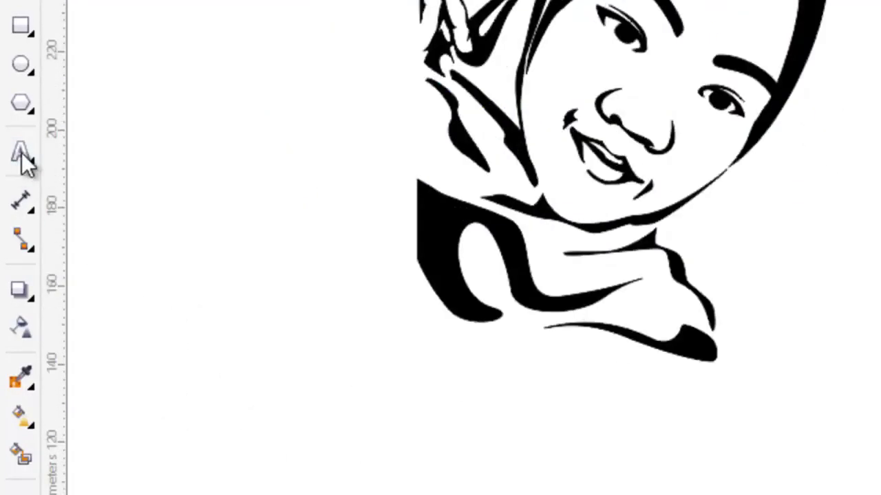
{"action": "left_click", "coordinate": [21, 154]}
Step: Add the text 'Adinda' in the Ballpark font and move it under the portrait
{"action": "left_click", "coordinate": [82, 325]}
{"action": "type", "text": "Adinda"}
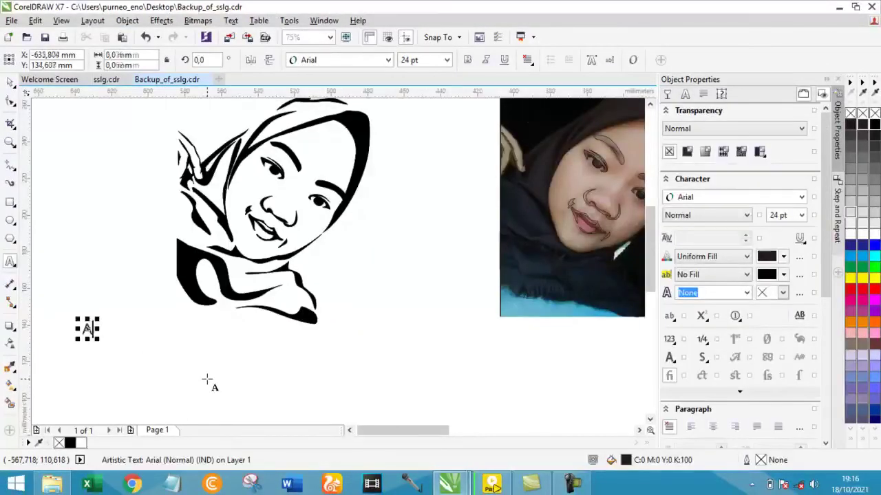
{"action": "left_click", "coordinate": [387, 61]}
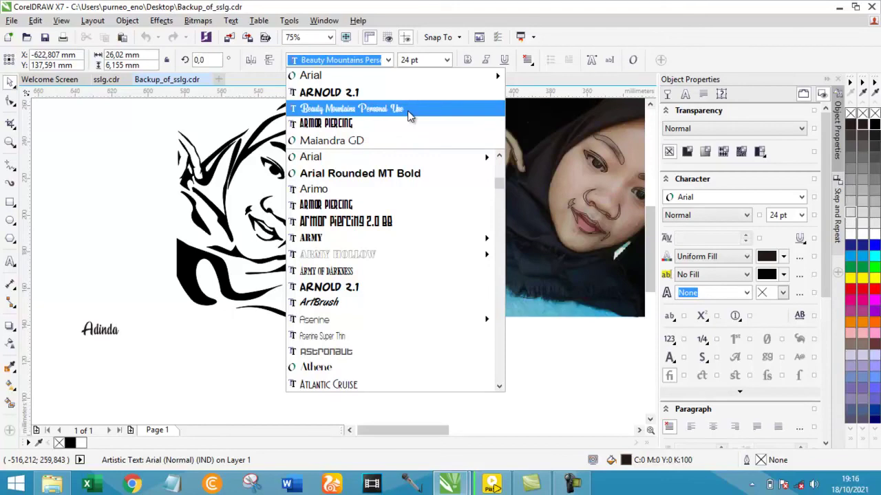
{"action": "scroll", "coordinate": [403, 299], "scroll_direction": "down", "scroll_amount": 2}
{"action": "scroll", "coordinate": [413, 275], "scroll_direction": "down", "scroll_amount": 3}
{"action": "scroll", "coordinate": [396, 302], "scroll_direction": "down", "scroll_amount": 3}
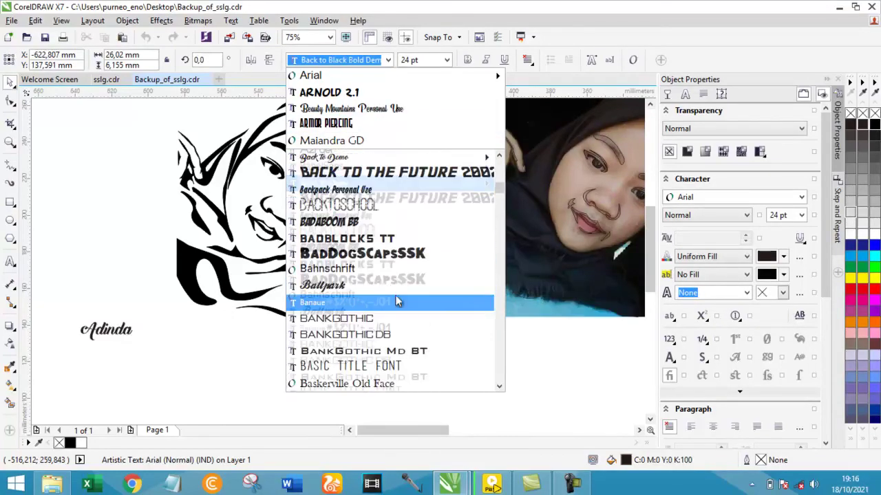
{"action": "left_click", "coordinate": [396, 285]}
{"action": "left_click_drag", "start_coordinate": [106, 329], "coordinate": [206, 325]}
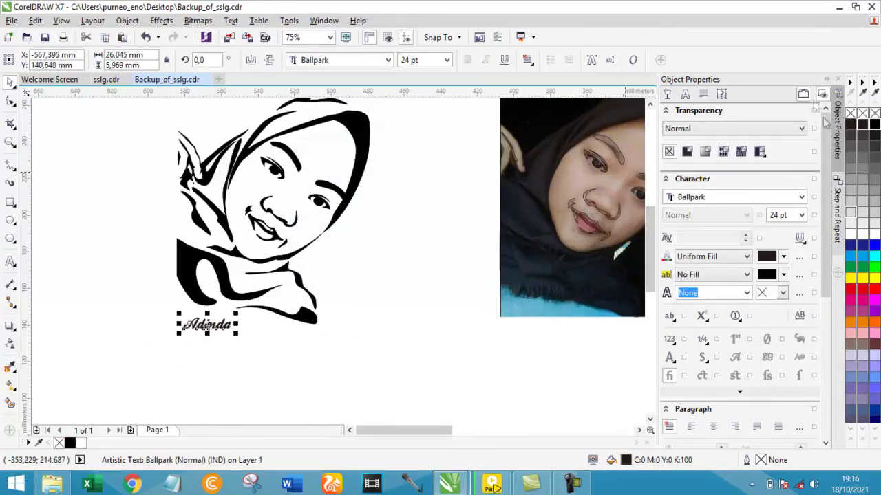
Step: Stretch the Adinda text wider and taller
{"action": "scroll", "coordinate": [291, 206], "scroll_direction": "down", "scroll_amount": 2}
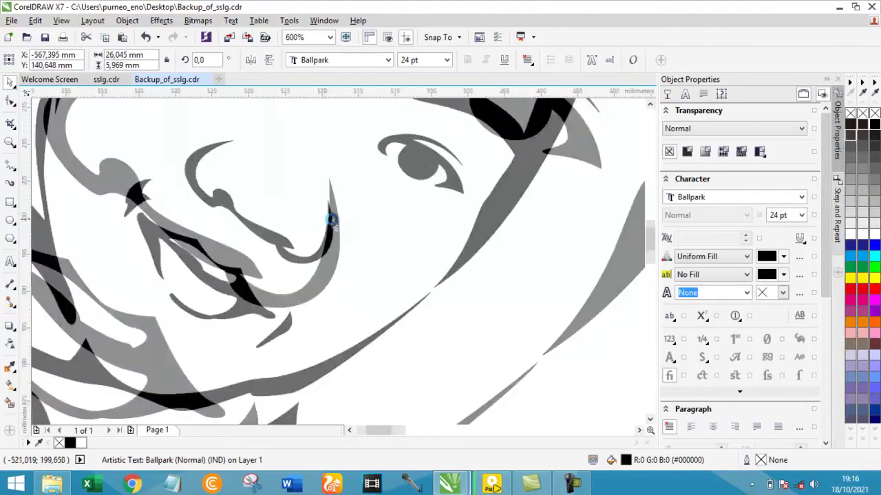
{"action": "scroll", "coordinate": [255, 298], "scroll_direction": "up", "scroll_amount": 6}
{"action": "left_click_drag", "start_coordinate": [417, 252], "coordinate": [582, 247]}
{"action": "left_click_drag", "start_coordinate": [400, 220], "coordinate": [400, 199]}
{"action": "scroll", "coordinate": [399, 199], "scroll_direction": "down", "scroll_amount": 6}
{"action": "scroll", "coordinate": [399, 199], "scroll_direction": "down", "scroll_amount": 2}
{"action": "scroll", "coordinate": [401, 136], "scroll_direction": "up", "scroll_amount": 3}
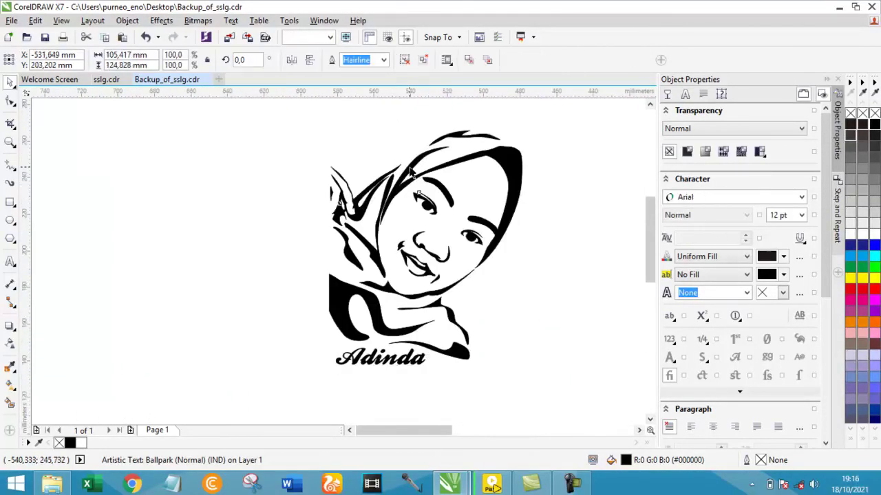
Step: Enlarge Adinda further and position it just beneath the scarf
{"action": "left_click", "coordinate": [207, 317]}
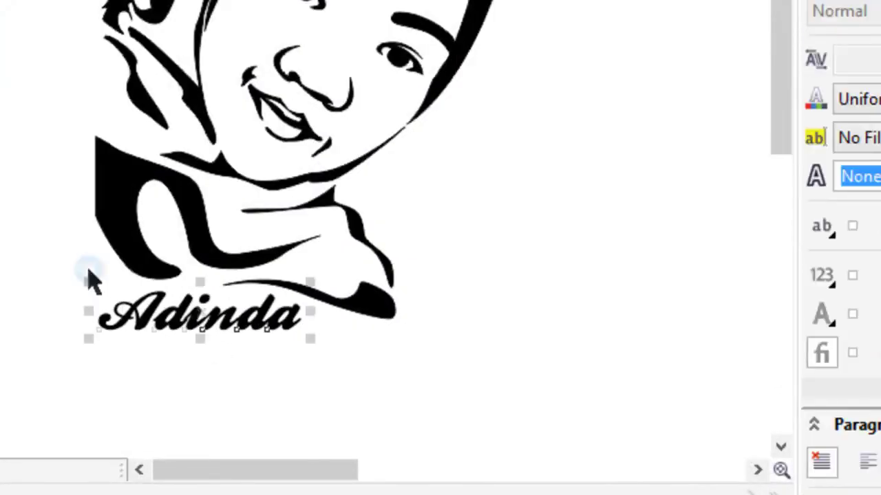
{"action": "left_click_drag", "start_coordinate": [206, 346], "coordinate": [206, 352]}
{"action": "left_click_drag", "start_coordinate": [311, 310], "coordinate": [320, 321]}
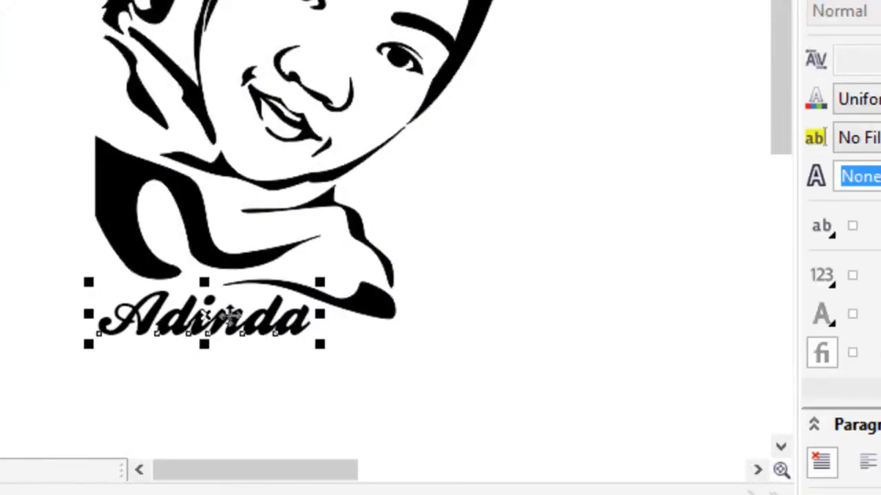
{"action": "left_click_drag", "start_coordinate": [217, 323], "coordinate": [223, 331]}
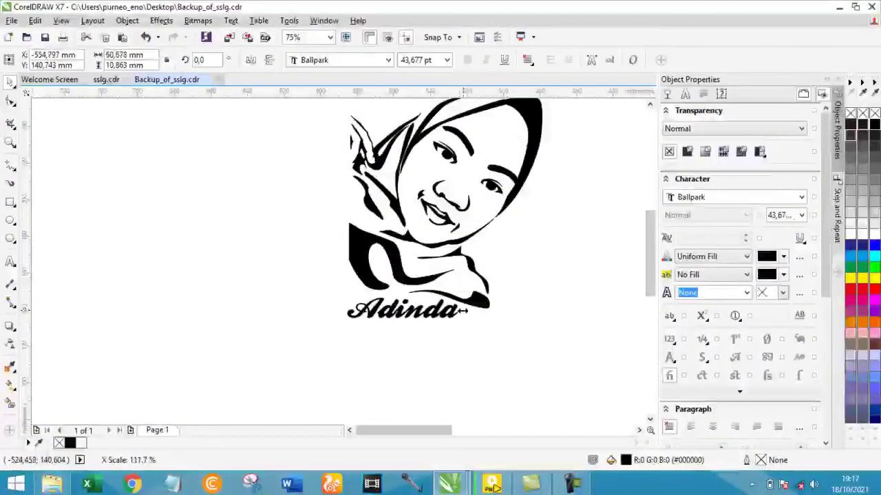
{"action": "left_click_drag", "start_coordinate": [458, 311], "coordinate": [455, 311]}
{"action": "scroll", "coordinate": [393, 328], "scroll_direction": "up", "scroll_amount": 2}
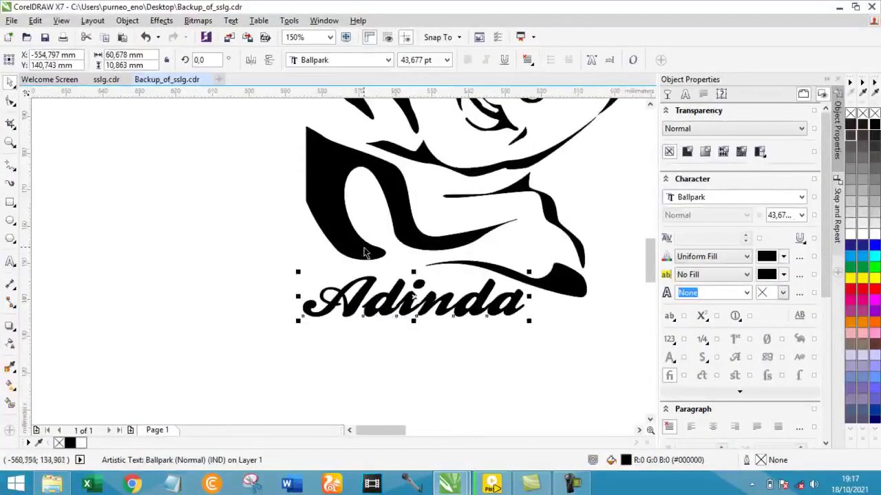
{"action": "scroll", "coordinate": [364, 253], "scroll_direction": "down", "scroll_amount": 2}
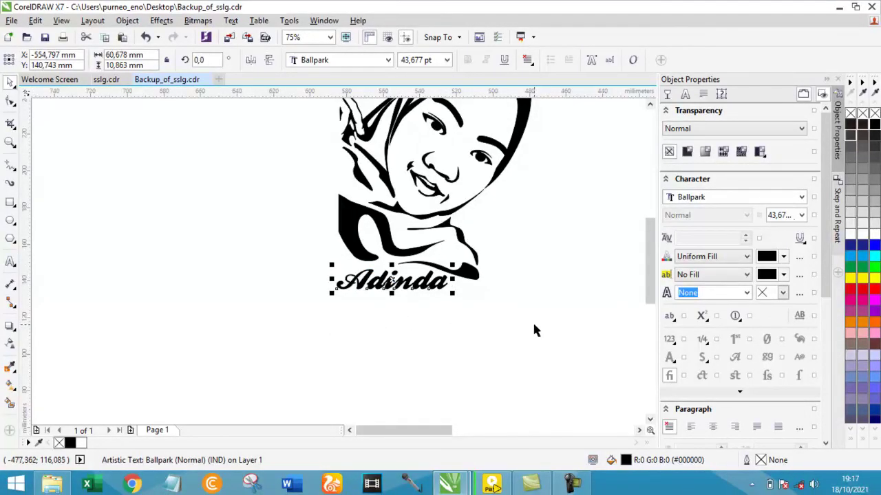
{"action": "left_click", "coordinate": [401, 317]}
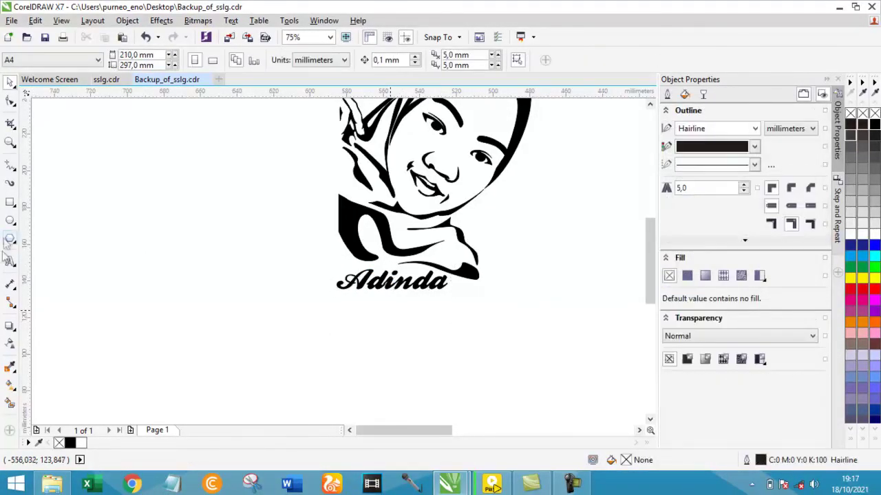
Step: Draw a three-node swoosh curve with the Pen tool beneath Adinda, tapering to a left tip
{"action": "scroll", "coordinate": [340, 298], "scroll_direction": "up", "scroll_amount": 2}
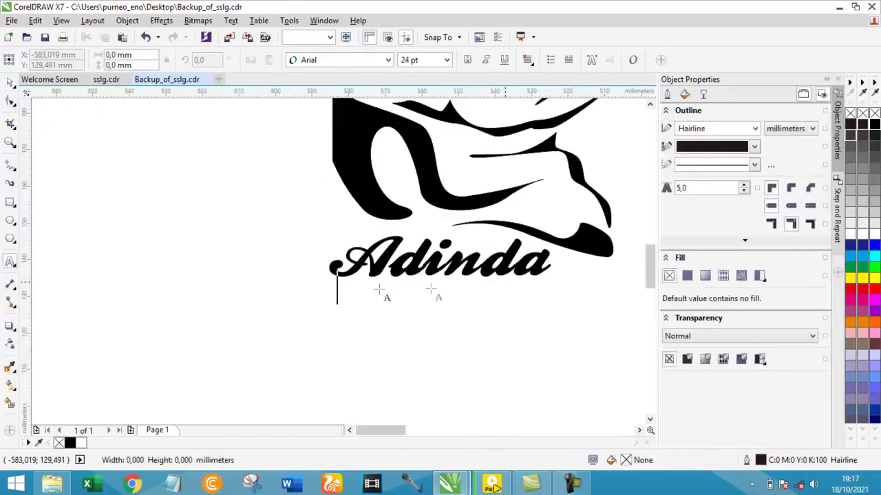
{"action": "left_click", "coordinate": [10, 84]}
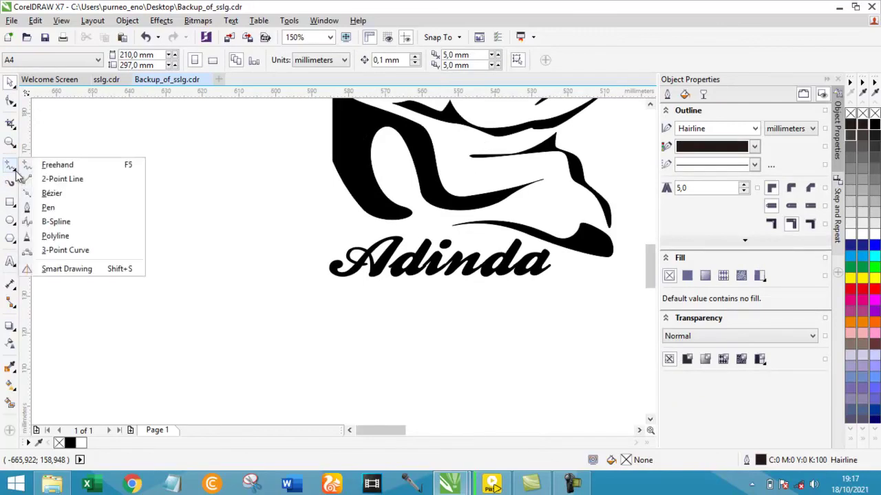
{"action": "left_click", "coordinate": [17, 171]}
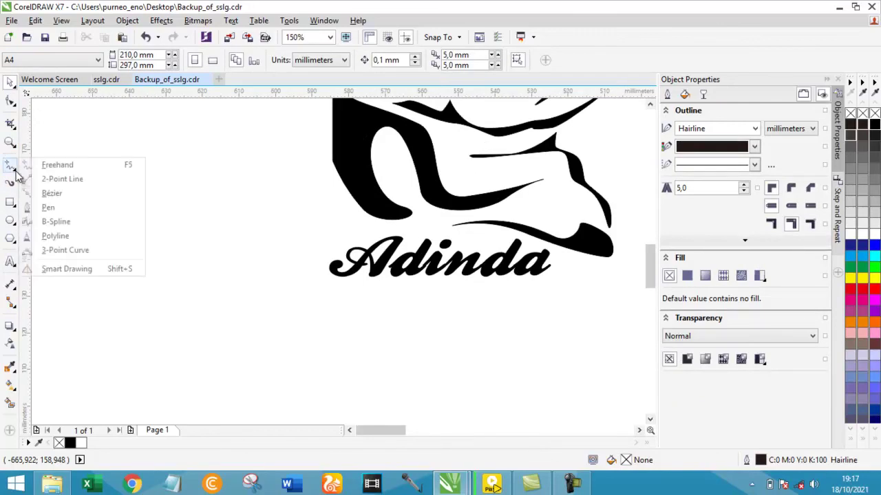
{"action": "left_click", "coordinate": [46, 210]}
{"action": "left_click_drag", "start_coordinate": [336, 316], "coordinate": [361, 313]}
{"action": "left_click_drag", "start_coordinate": [545, 277], "coordinate": [612, 275]}
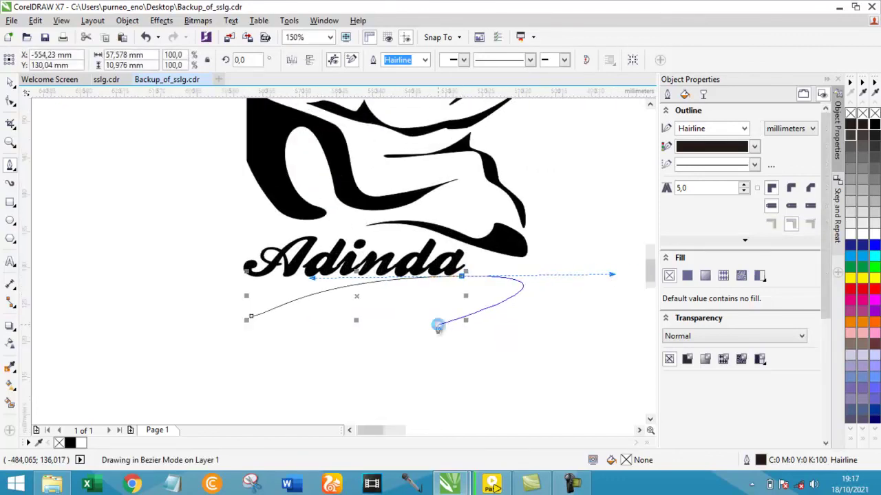
{"action": "scroll", "coordinate": [436, 324], "scroll_direction": "up", "scroll_amount": 1}
{"action": "left_click", "coordinate": [486, 227]}
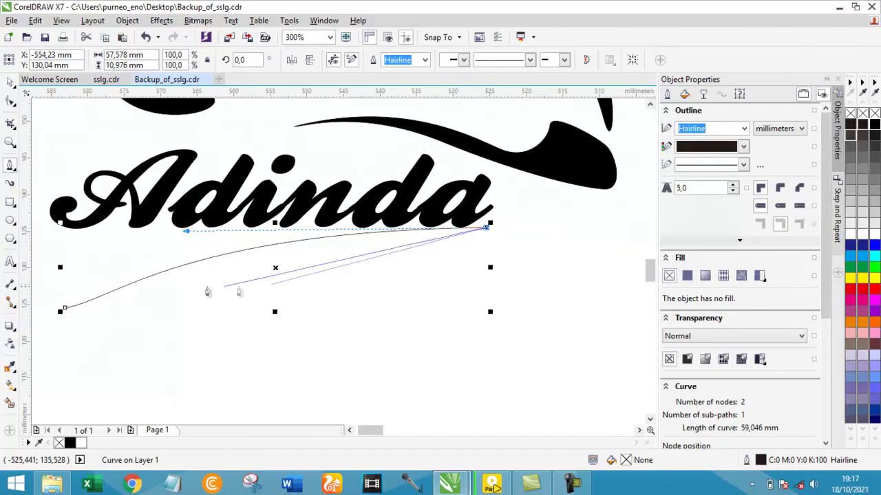
{"action": "mouse_move", "coordinate": [99, 315]}
{"action": "left_mouse_down"}
{"action": "mouse_move", "coordinate": [72, 352]}
{"action": "mouse_move", "coordinate": [68, 378]}
{"action": "mouse_move", "coordinate": [70, 370]}
{"action": "left_mouse_up"}
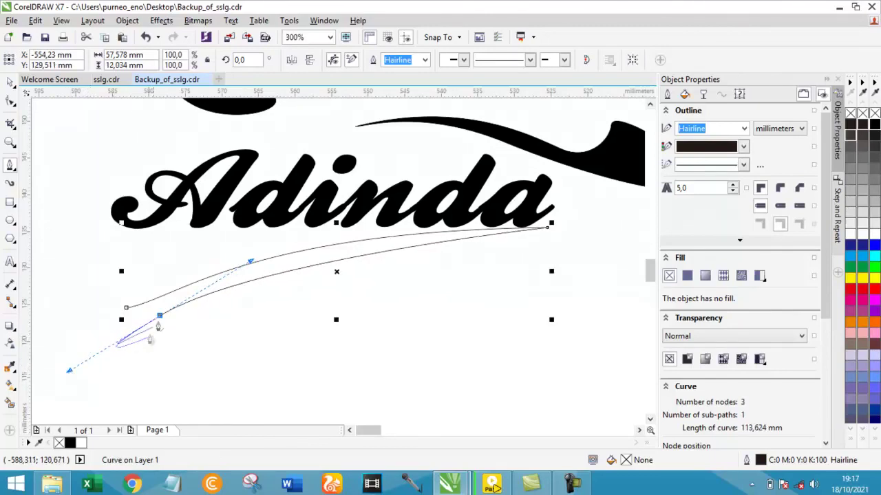
{"action": "left_click_drag", "start_coordinate": [127, 309], "coordinate": [172, 297]}
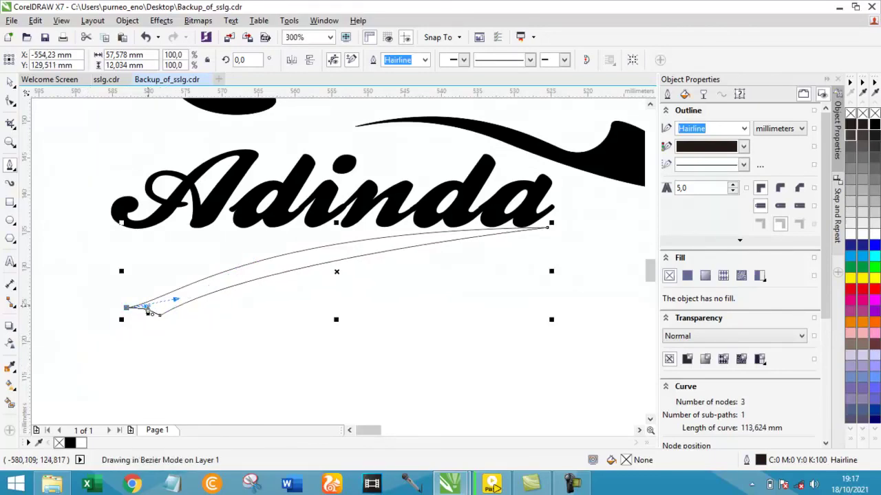
Step: Refine the swoosh's nodes with the Shape tool, raising its left tip and curving its edges
{"action": "left_click", "coordinate": [10, 101]}
{"action": "left_click_drag", "start_coordinate": [128, 312], "coordinate": [81, 283]}
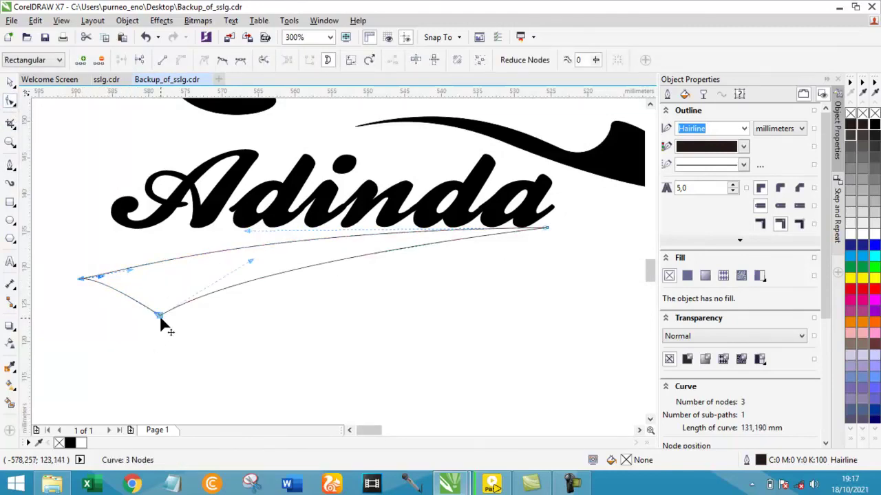
{"action": "left_click_drag", "start_coordinate": [252, 267], "coordinate": [285, 256]}
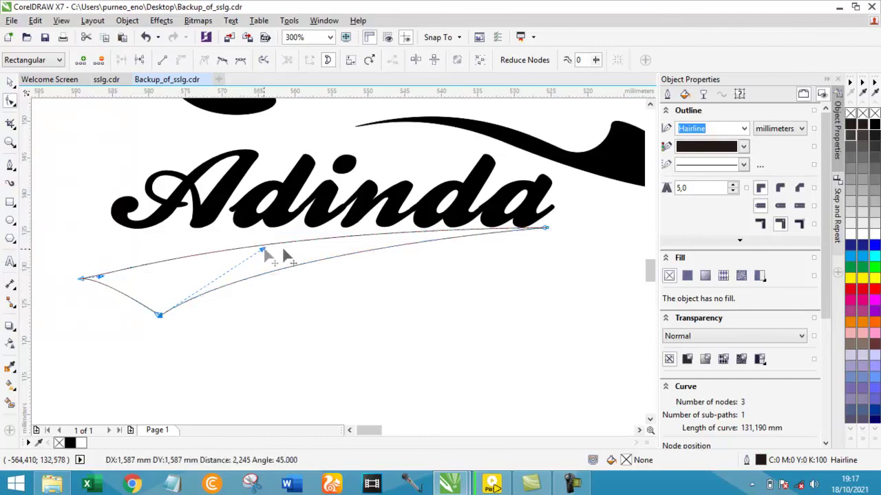
{"action": "scroll", "coordinate": [521, 230], "scroll_direction": "up", "scroll_amount": 1}
{"action": "left_click_drag", "start_coordinate": [571, 237], "coordinate": [558, 233]}
{"action": "scroll", "coordinate": [558, 234], "scroll_direction": "down", "scroll_amount": 3}
{"action": "scroll", "coordinate": [347, 259], "scroll_direction": "up", "scroll_amount": 1}
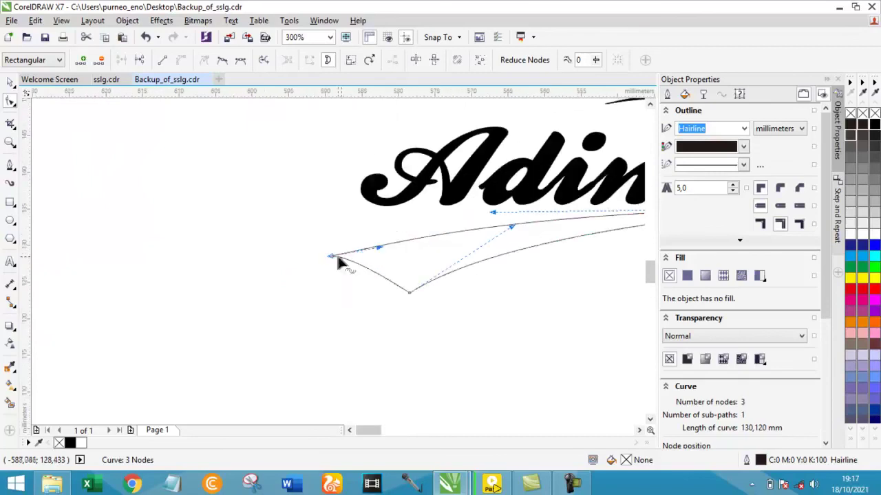
{"action": "left_click_drag", "start_coordinate": [330, 257], "coordinate": [330, 241]}
{"action": "left_click_drag", "start_coordinate": [409, 292], "coordinate": [407, 279]}
{"action": "left_click_drag", "start_coordinate": [349, 242], "coordinate": [412, 234]}
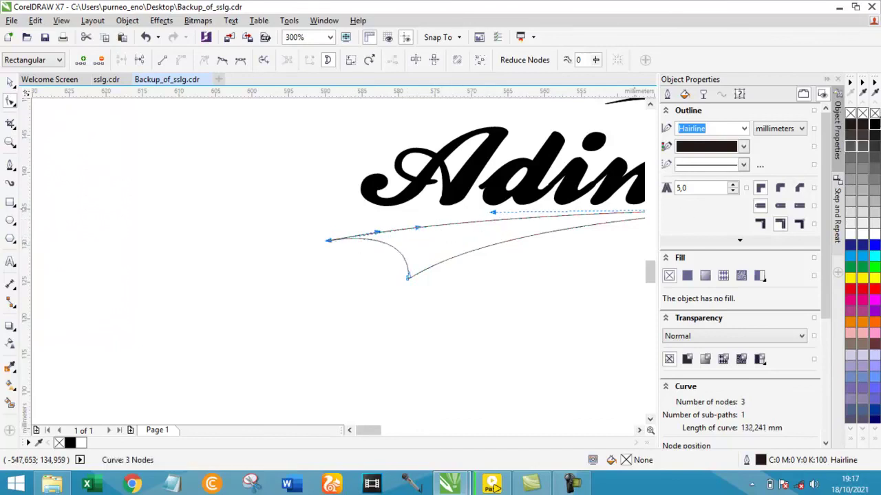
Step: Fill the swoosh with black and clear the selection
{"action": "left_click", "coordinate": [874, 131]}
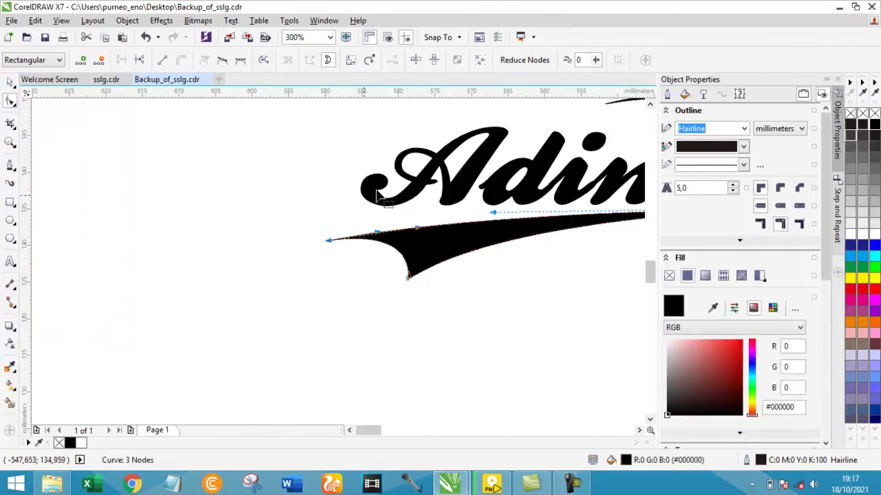
{"action": "left_click", "coordinate": [10, 81]}
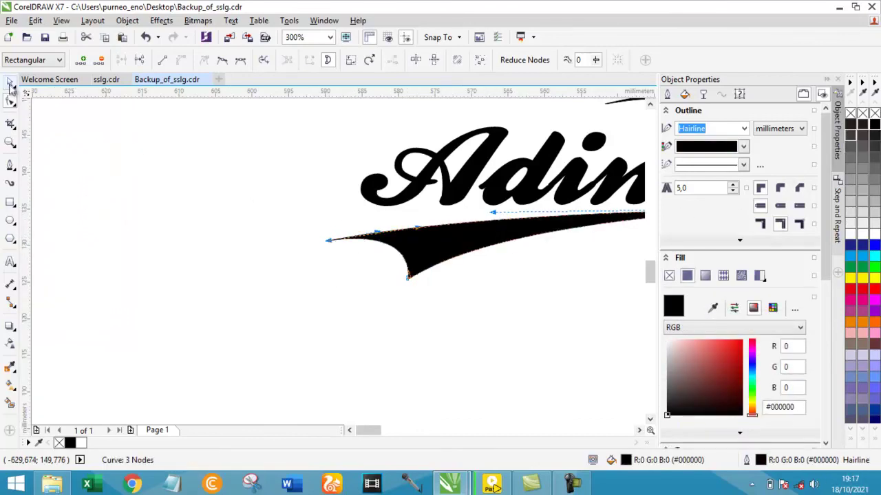
{"action": "left_click", "coordinate": [319, 296]}
{"action": "scroll", "coordinate": [319, 297], "scroll_direction": "down", "scroll_amount": 1}
{"action": "left_click_drag", "start_coordinate": [320, 289], "coordinate": [358, 265]}
Step: Drag the portrait, Adinda caption and swoosh together to the left, away from the reference photo
{"action": "scroll", "coordinate": [358, 265], "scroll_direction": "down", "scroll_amount": 1}
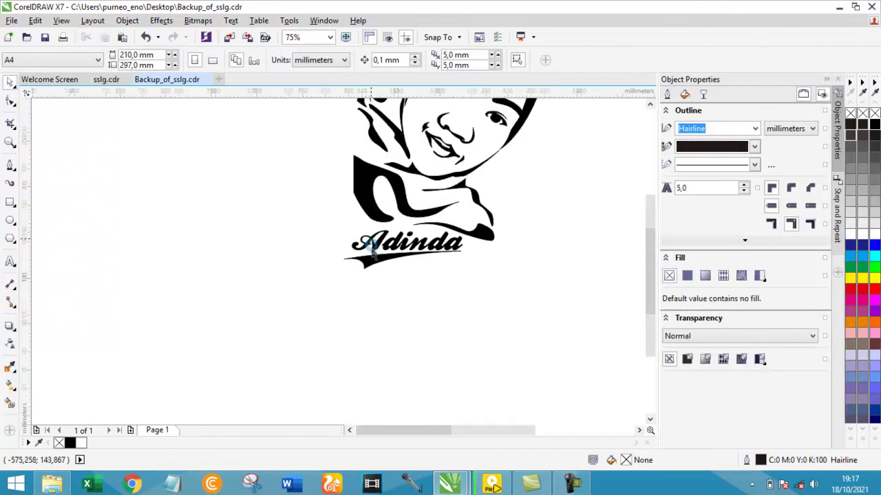
{"action": "scroll", "coordinate": [359, 262], "scroll_direction": "down", "scroll_amount": 1}
{"action": "scroll", "coordinate": [462, 133], "scroll_direction": "up", "scroll_amount": 1}
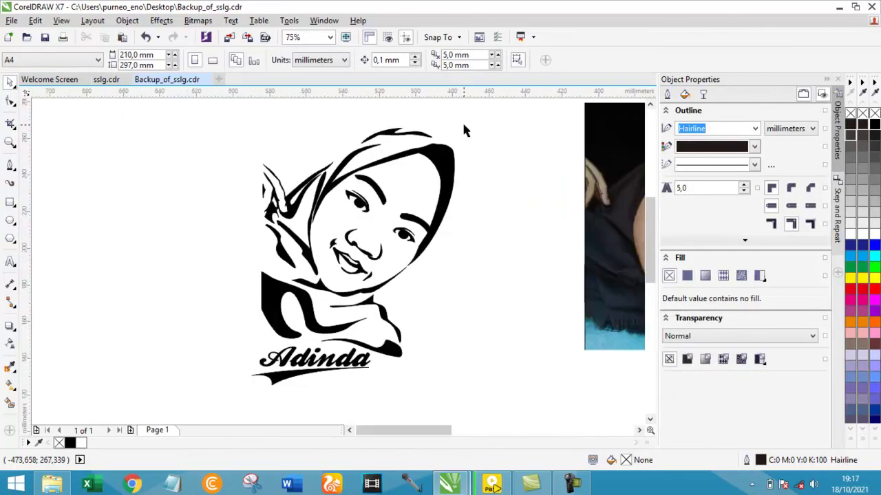
{"action": "scroll", "coordinate": [226, 195], "scroll_direction": "up", "scroll_amount": 1}
{"action": "scroll", "coordinate": [227, 193], "scroll_direction": "down", "scroll_amount": 1}
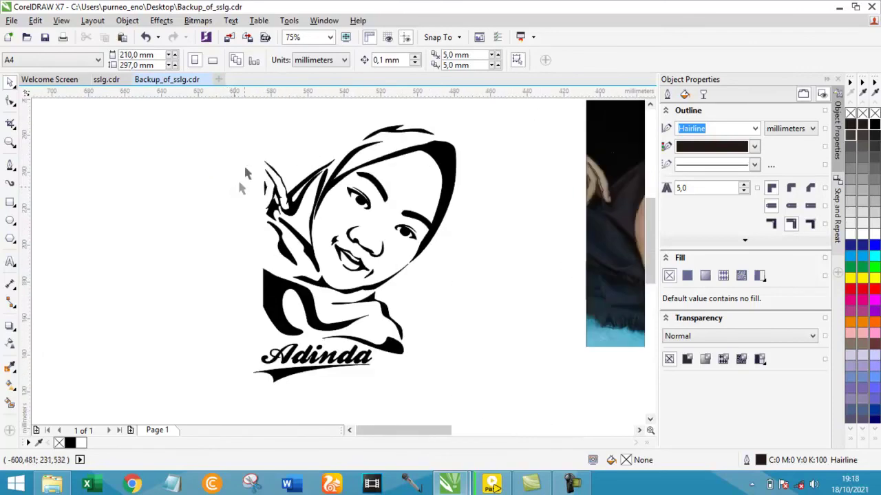
{"action": "scroll", "coordinate": [271, 114], "scroll_direction": "up", "scroll_amount": 1}
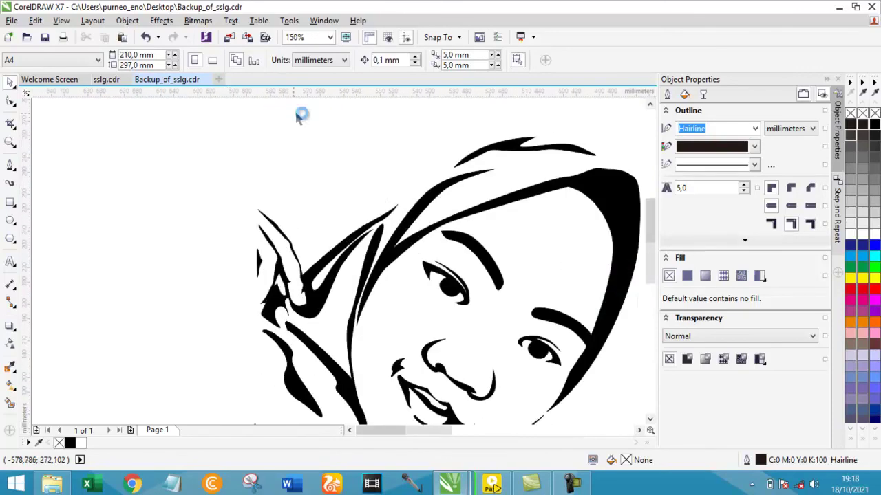
{"action": "scroll", "coordinate": [301, 114], "scroll_direction": "down", "scroll_amount": 1}
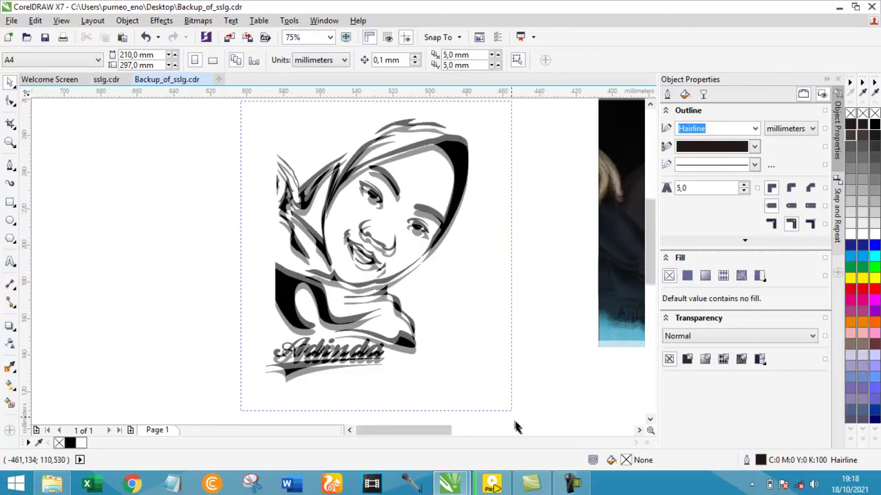
{"action": "left_click", "coordinate": [371, 261]}
{"action": "left_click_drag", "start_coordinate": [368, 256], "coordinate": [313, 255]}
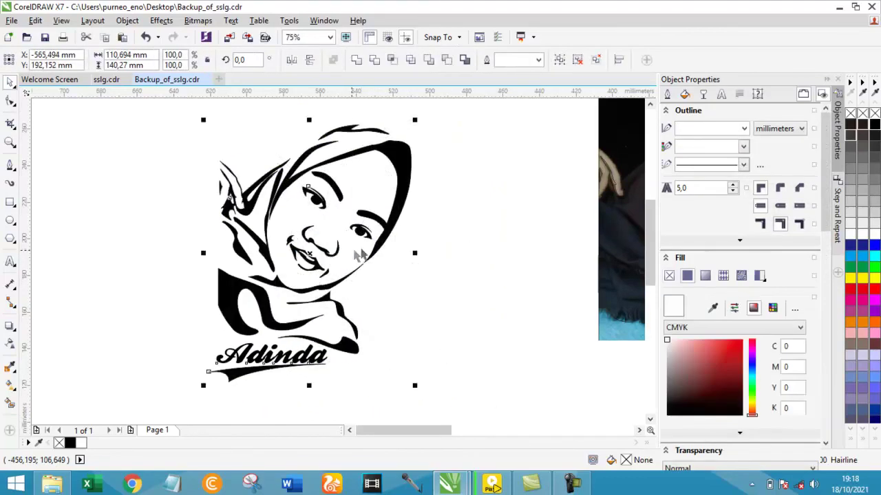
Step: Deselect the drawing and zoom around to check the stencil's new position
{"action": "scroll", "coordinate": [344, 255], "scroll_direction": "down", "scroll_amount": 1}
{"action": "scroll", "coordinate": [282, 246], "scroll_direction": "up", "scroll_amount": 1}
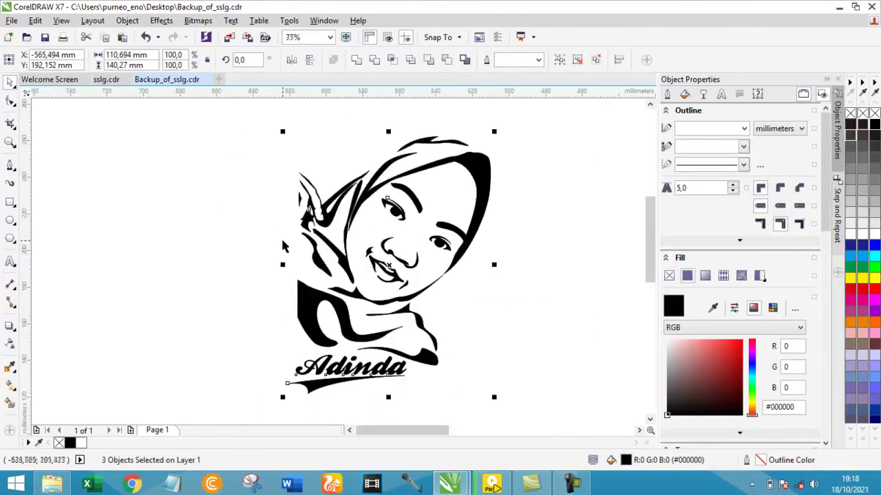
{"action": "left_click", "coordinate": [573, 237]}
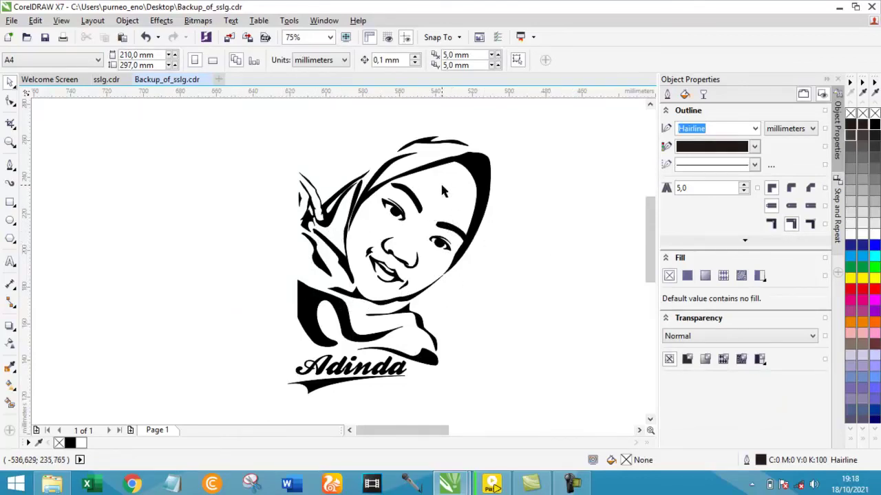
{"action": "scroll", "coordinate": [445, 238], "scroll_direction": "up", "scroll_amount": 1}
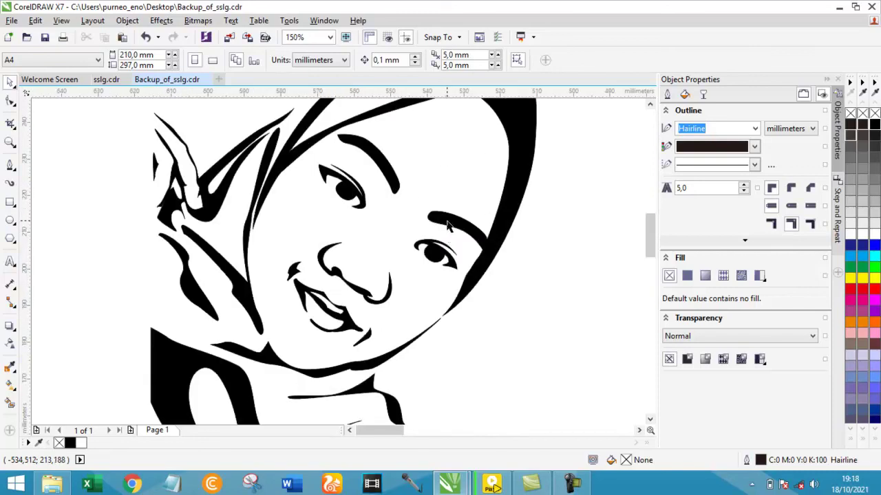
{"action": "scroll", "coordinate": [448, 226], "scroll_direction": "down", "scroll_amount": 1}
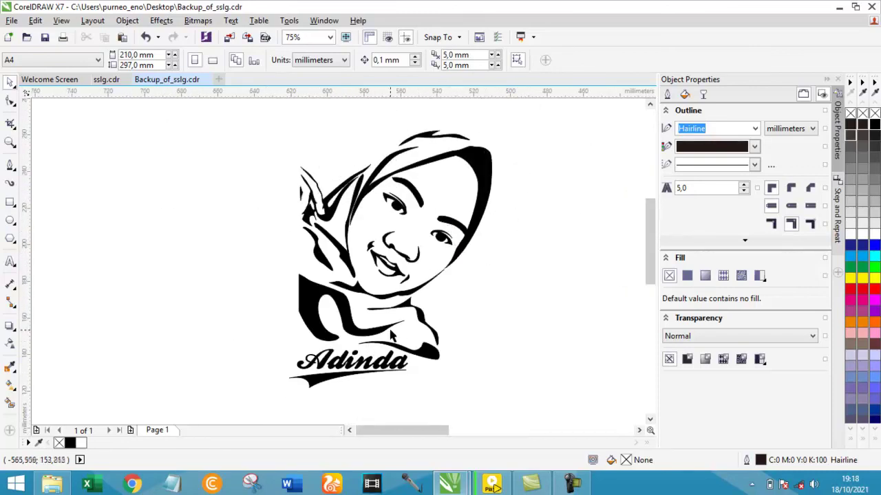